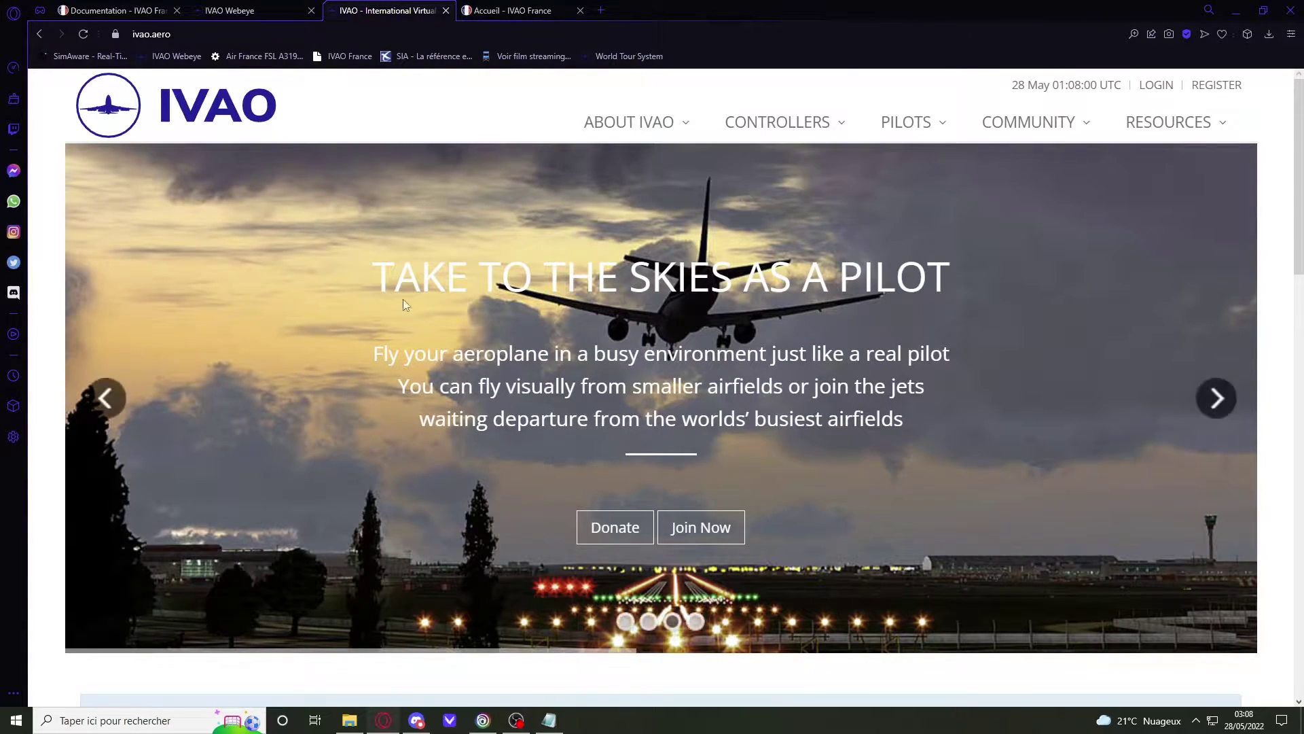
Step: Open the IVAO Membership Registration form from the REGISTER link
left_click(1218, 86)
scroll(480, 367, "down", 2)
scroll(636, 268, "up", 2)
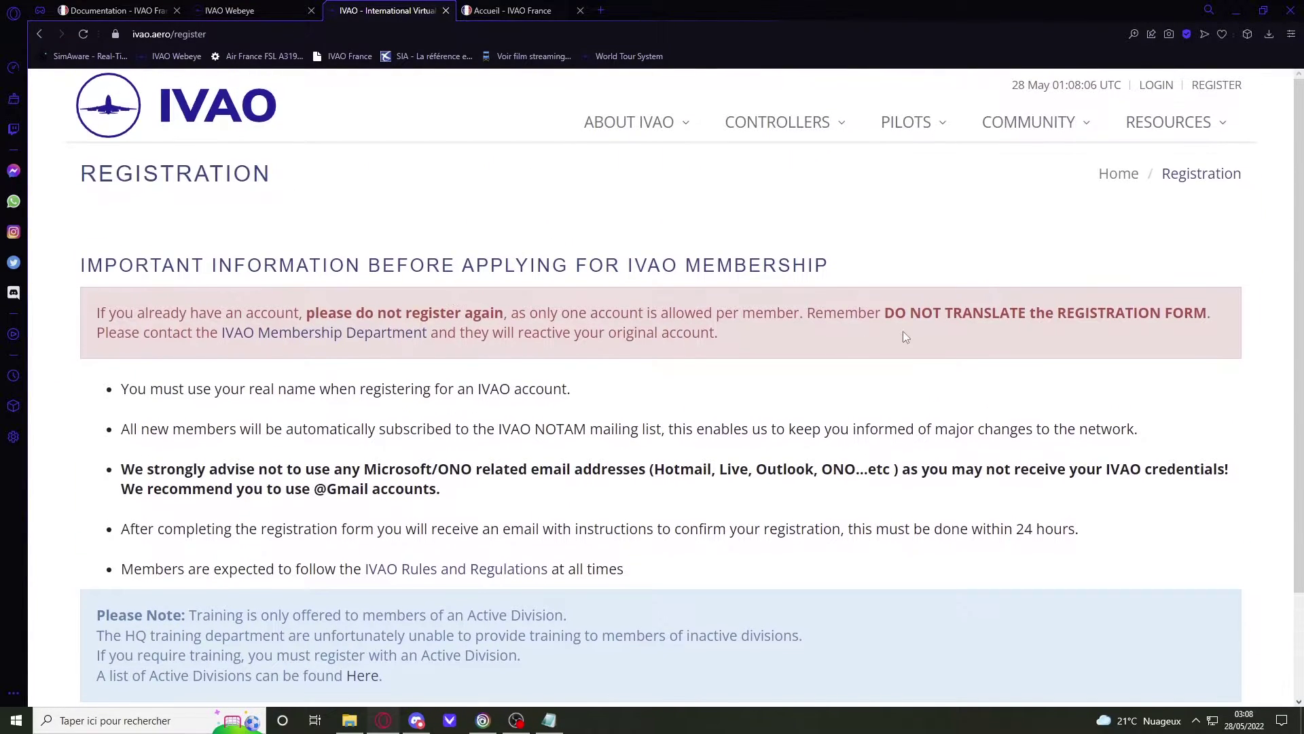
scroll(905, 336, "down", 1)
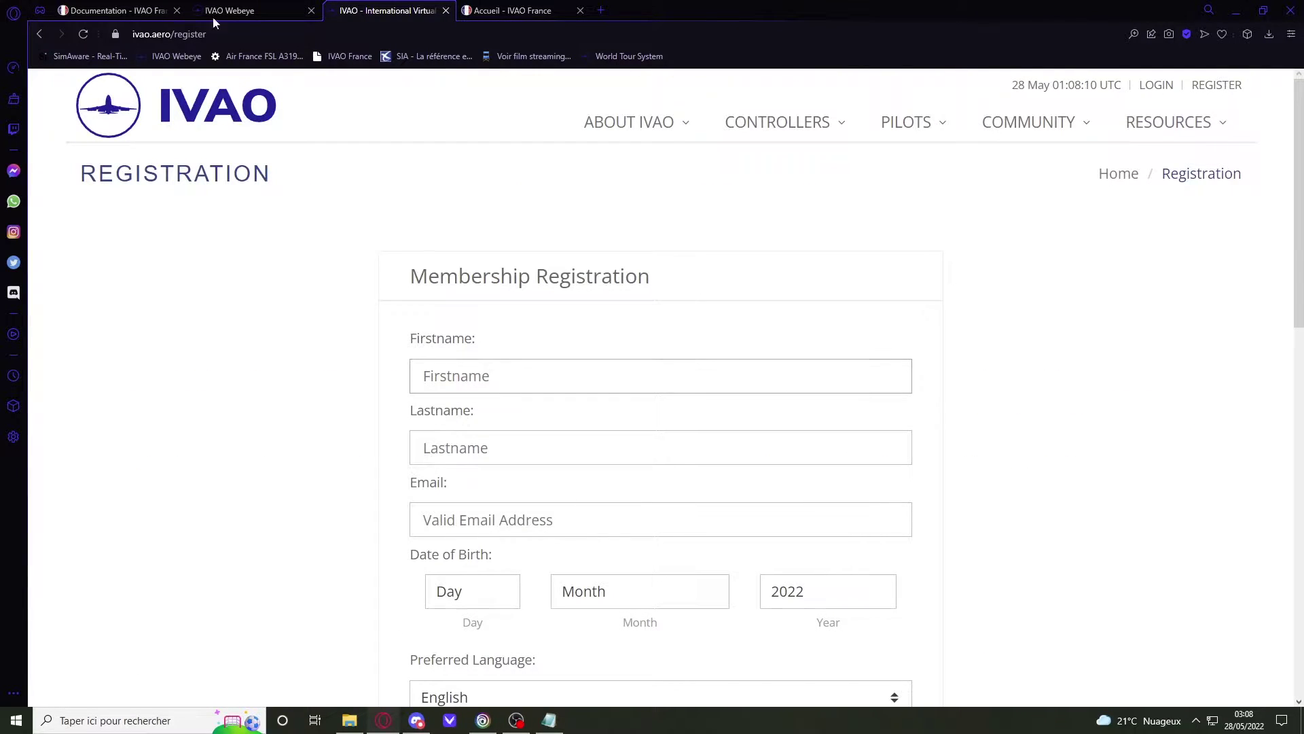
Step: Fill the first name, last name and e-mail fields from the browser's saved entries
left_click(518, 364)
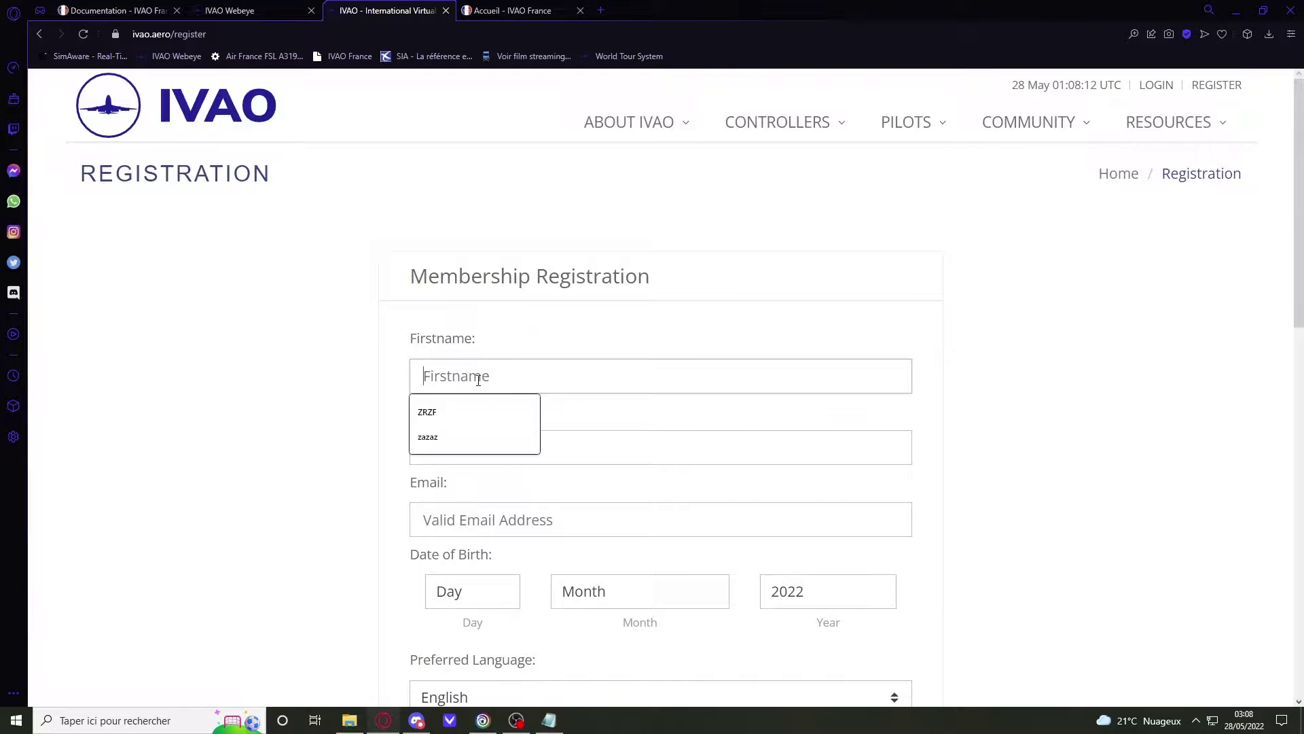
left_click(428, 412)
left_click(475, 447)
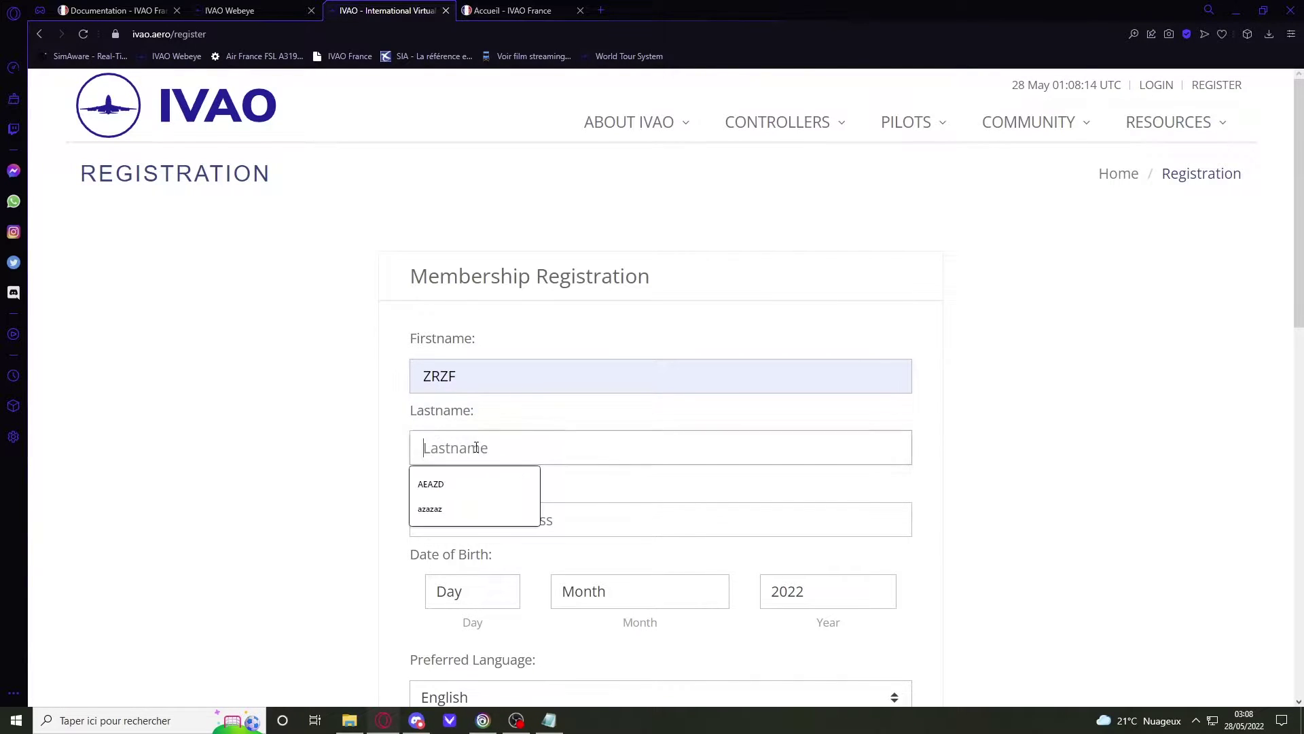
left_click(458, 483)
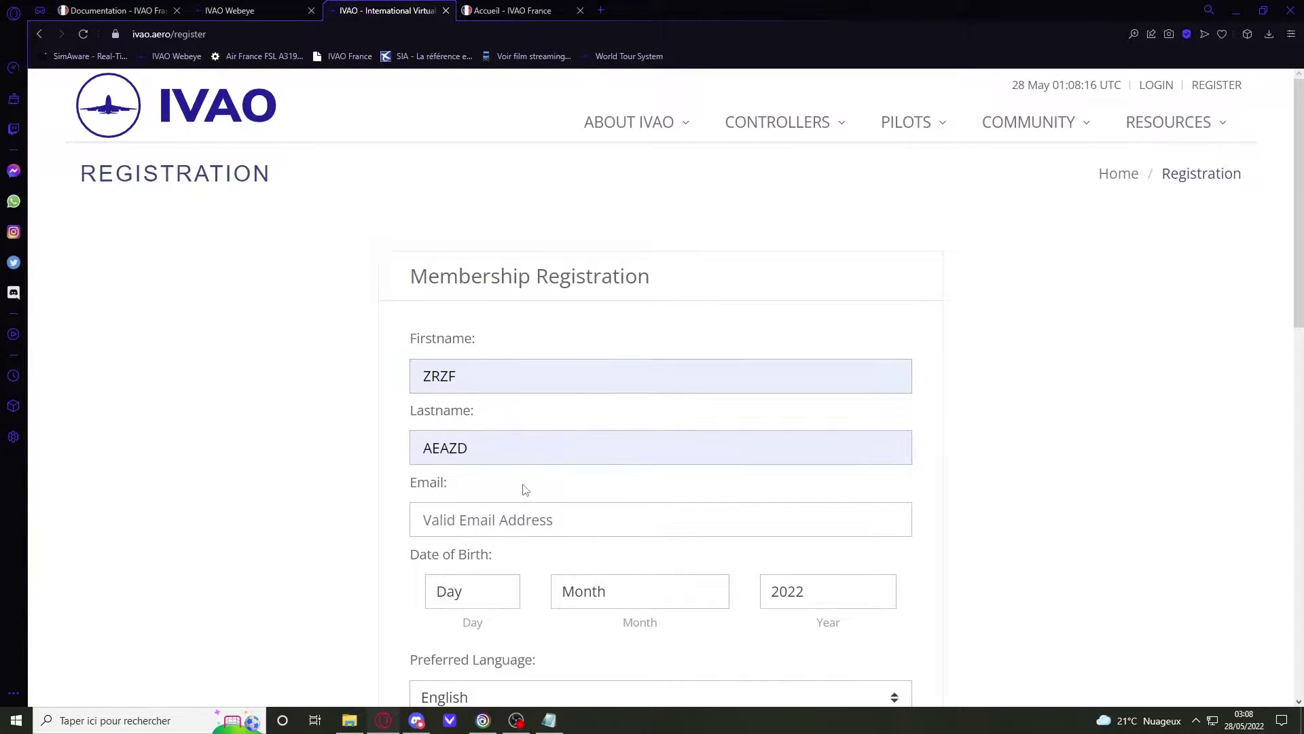
left_click(511, 523)
left_click(455, 580)
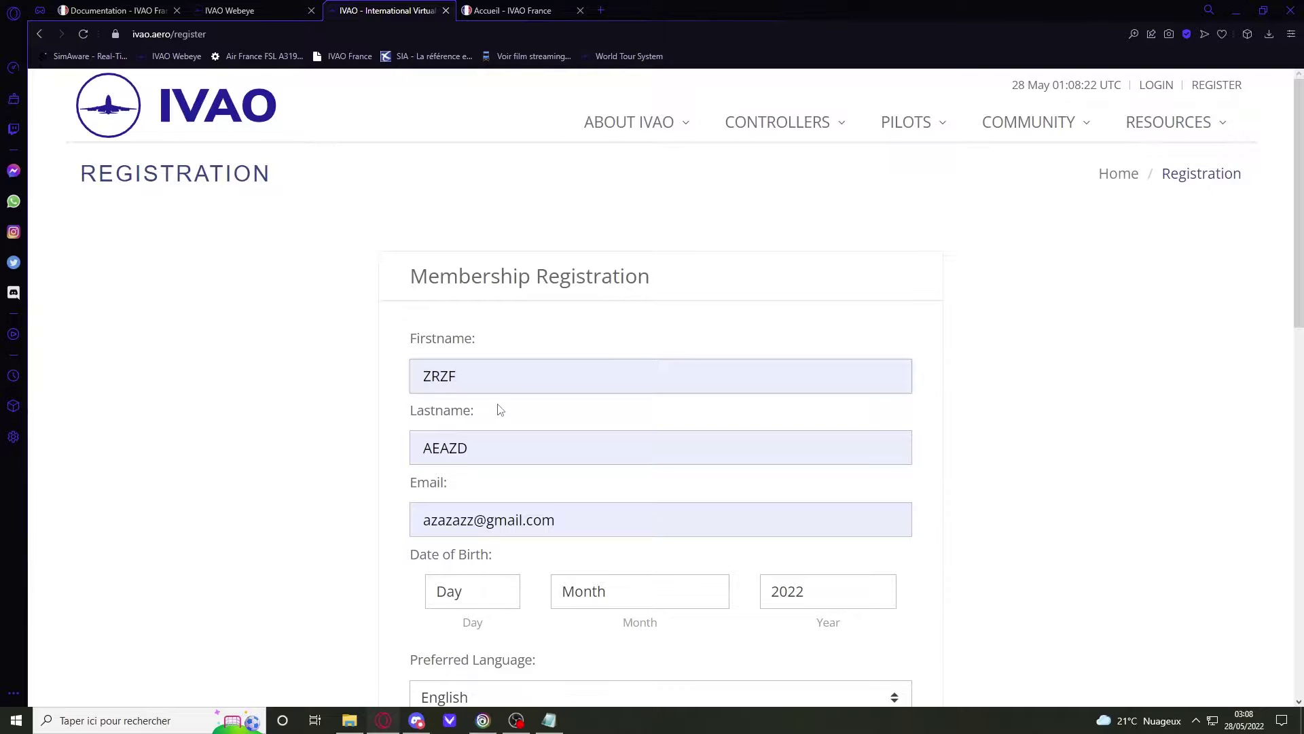
Step: Set the date of birth to 23 September 2005
left_click(566, 532)
scroll(567, 532, "down", 2)
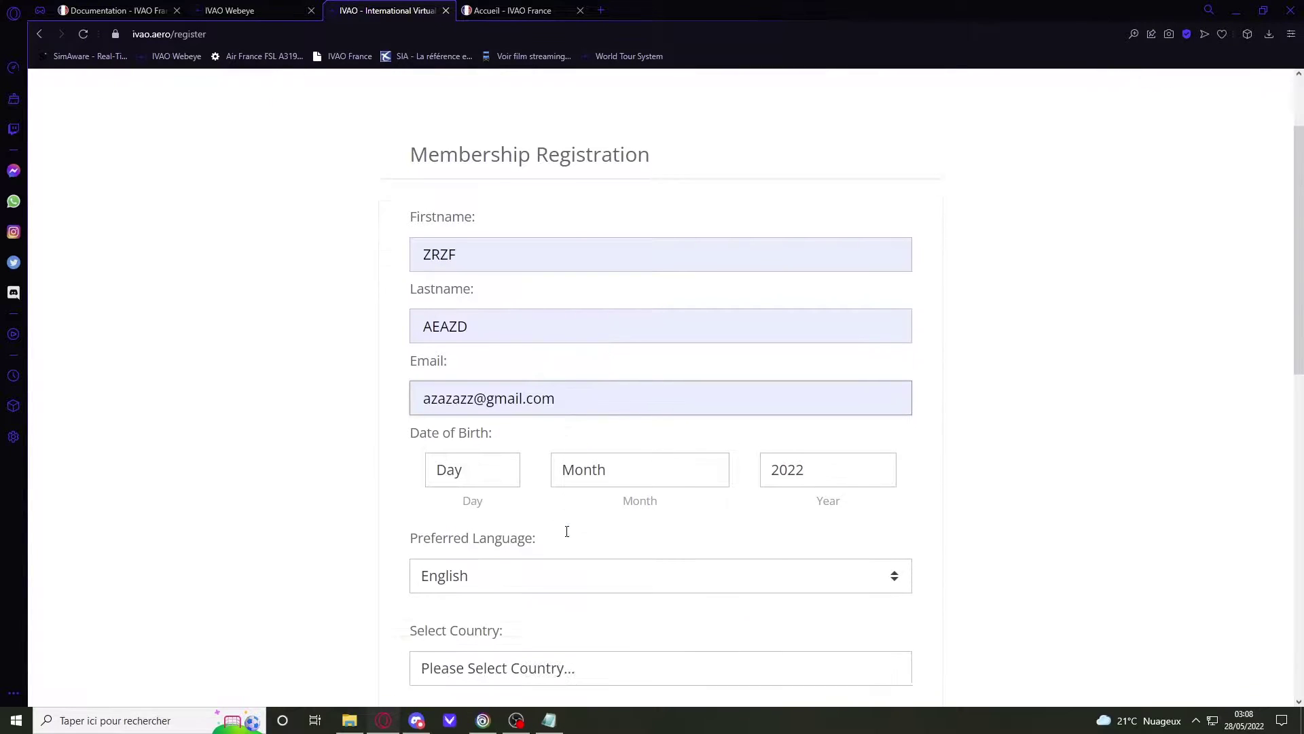
left_click(496, 466)
scroll(488, 360, "down", 4)
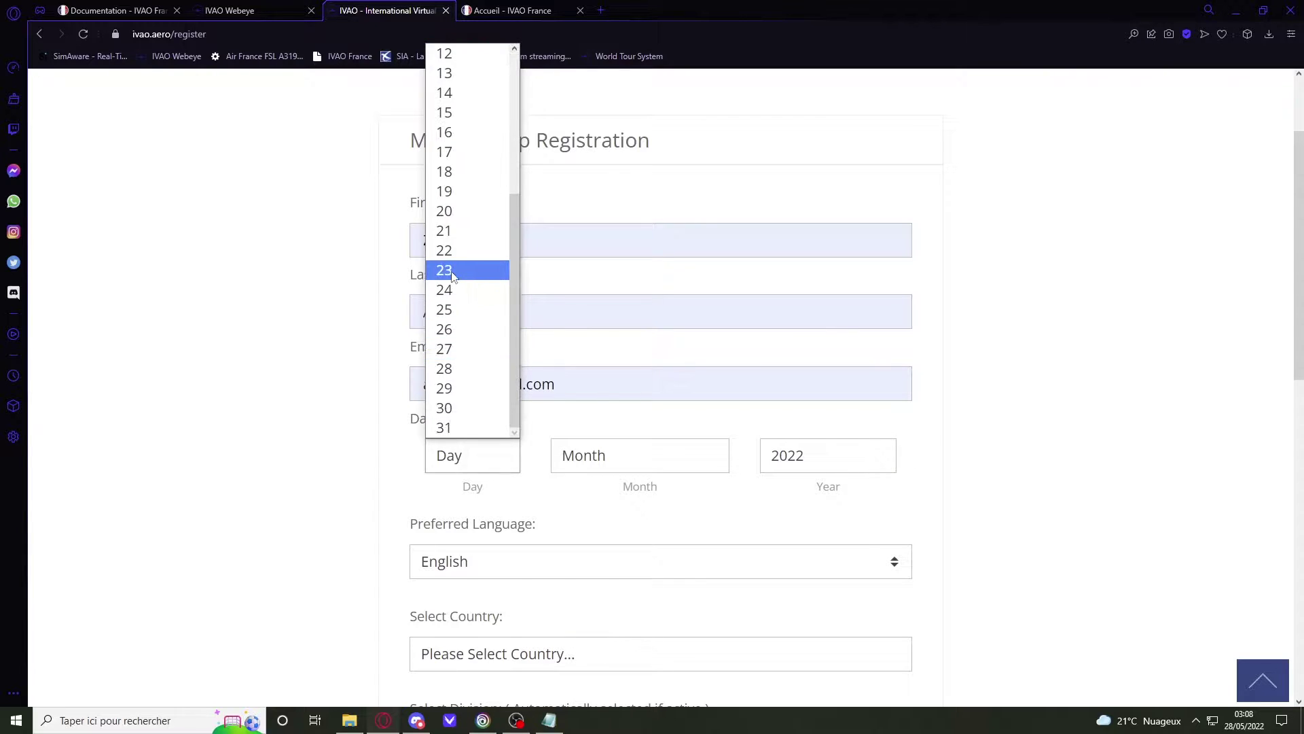
left_click(451, 268)
left_click(584, 466)
left_click(628, 367)
left_click(815, 455)
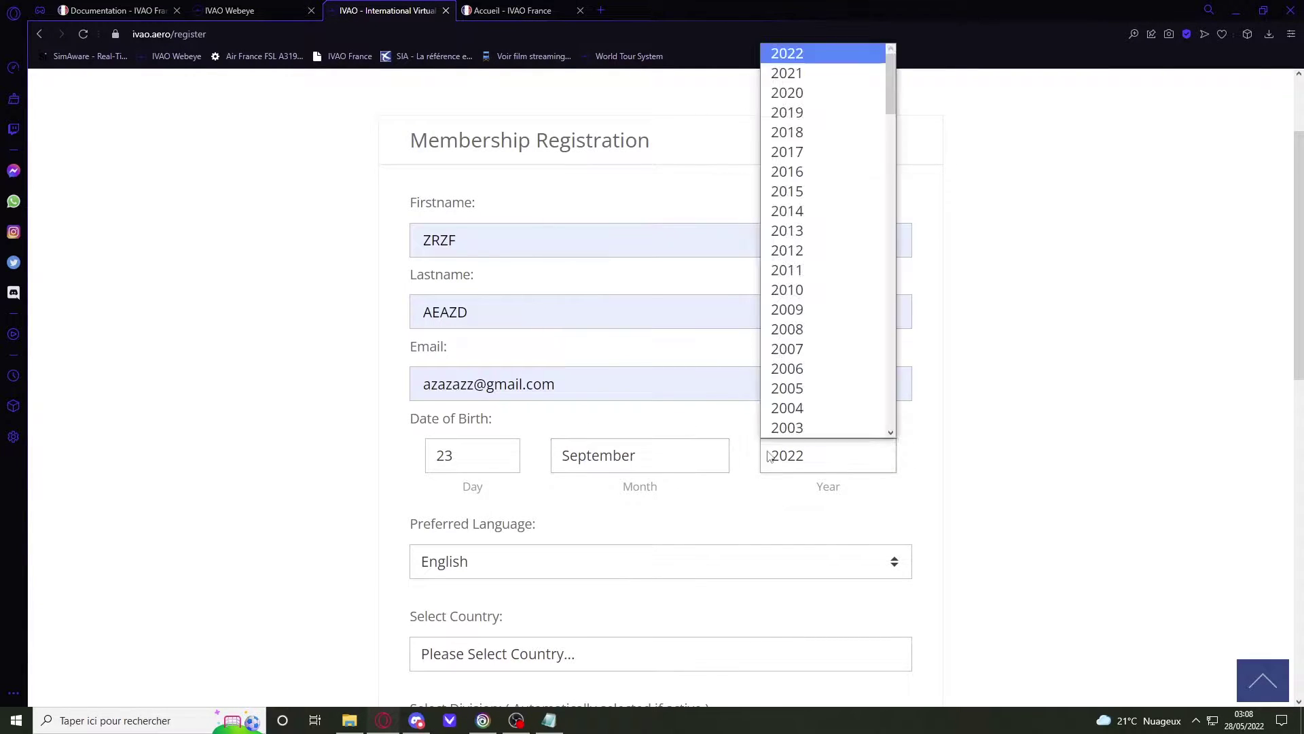
scroll(802, 407, "down", 2)
scroll(802, 360, "up", 2)
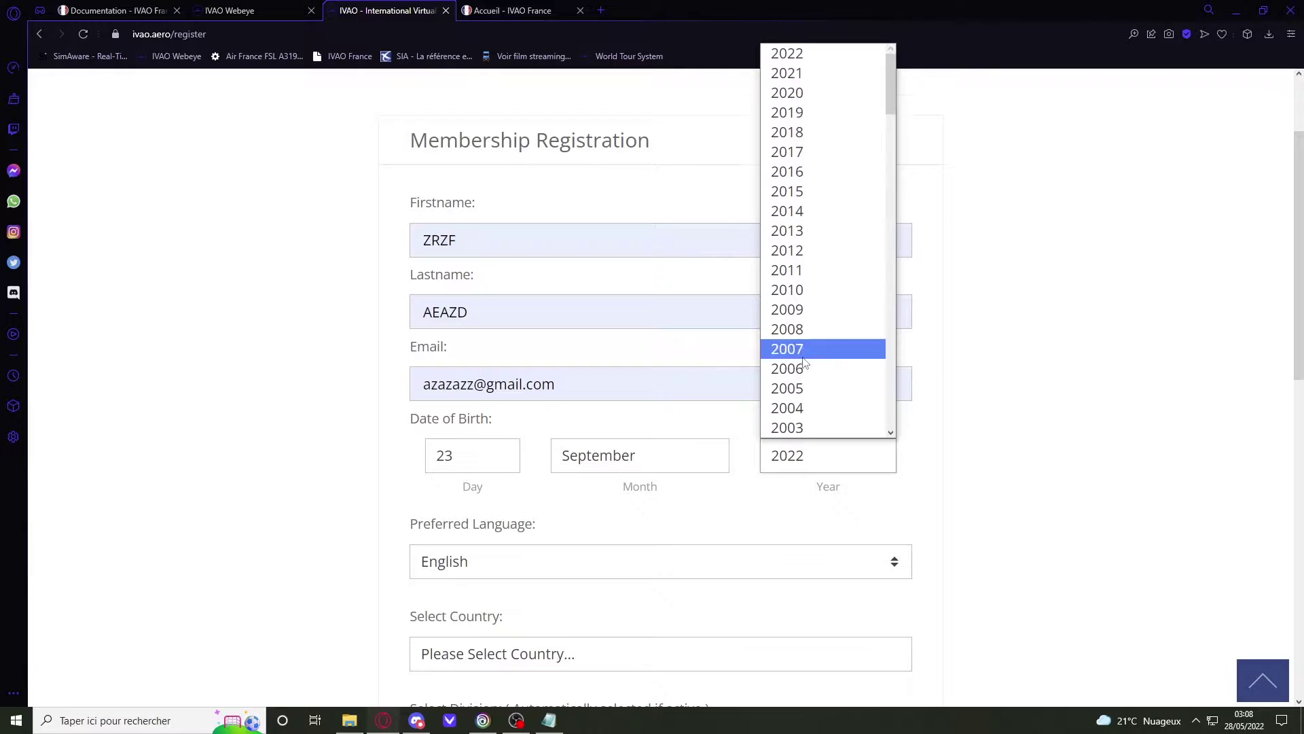
left_click(801, 390)
Step: Choose French as the preferred language, France as the country and France as the division
scroll(710, 474, "down", 1)
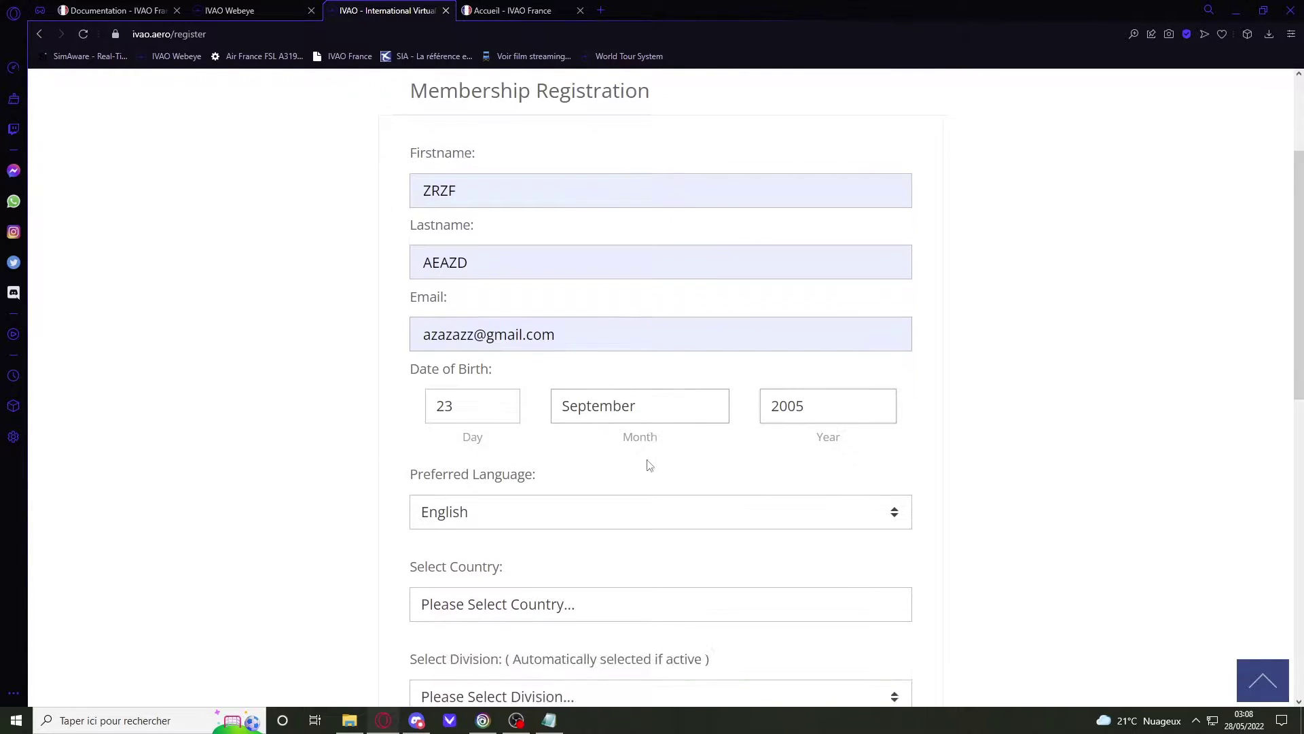
left_click(587, 494)
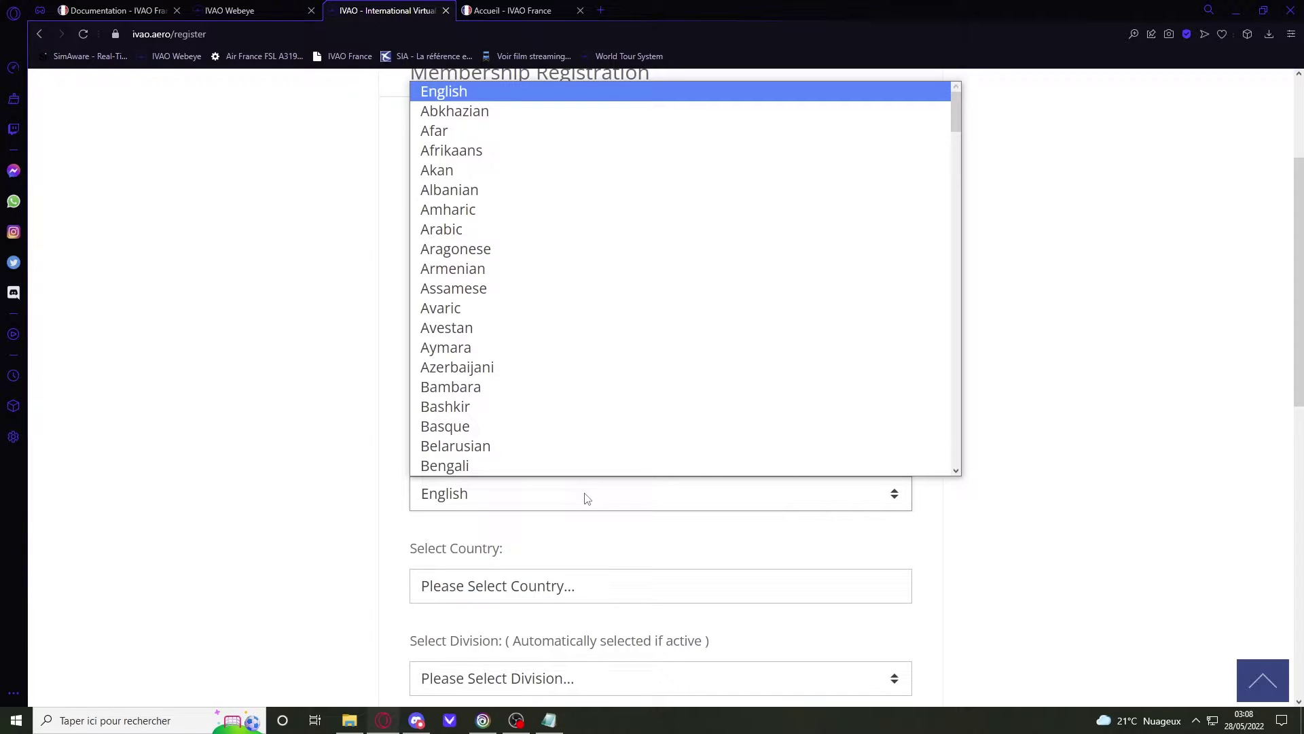
type("fr")
left_click(587, 500)
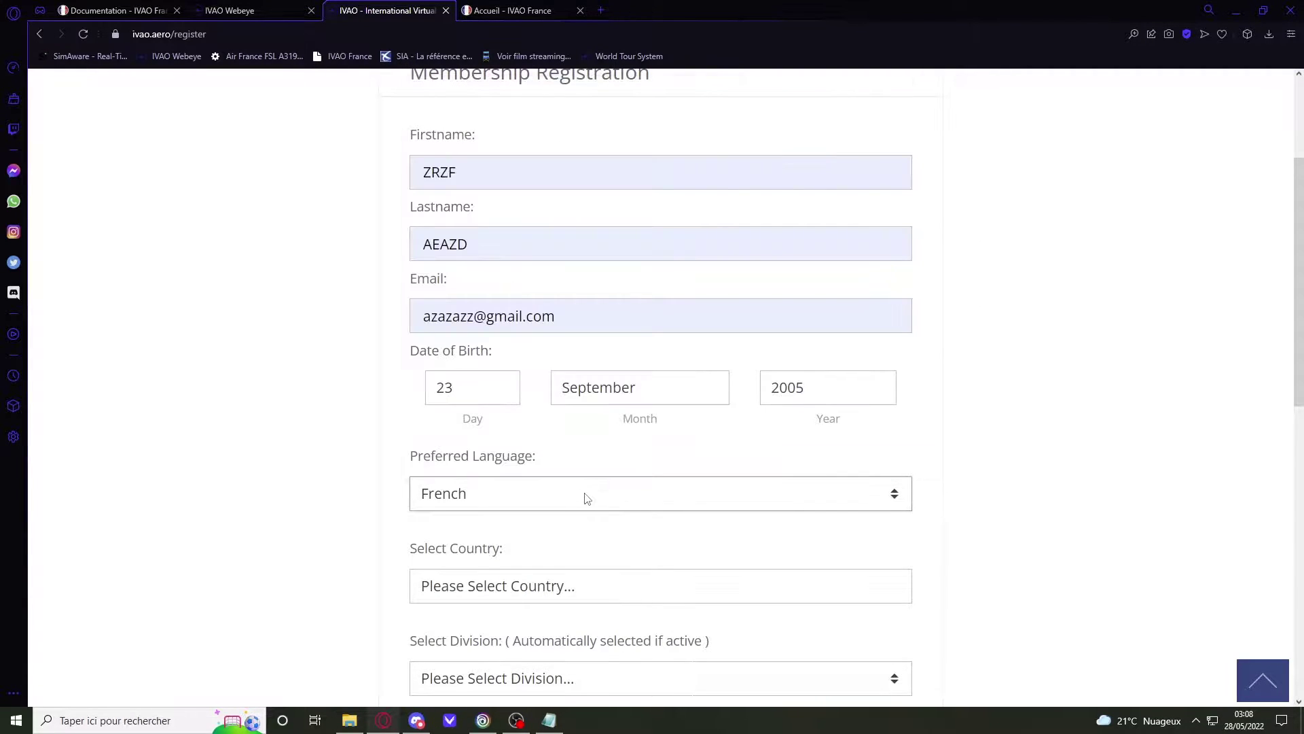
left_click(576, 576)
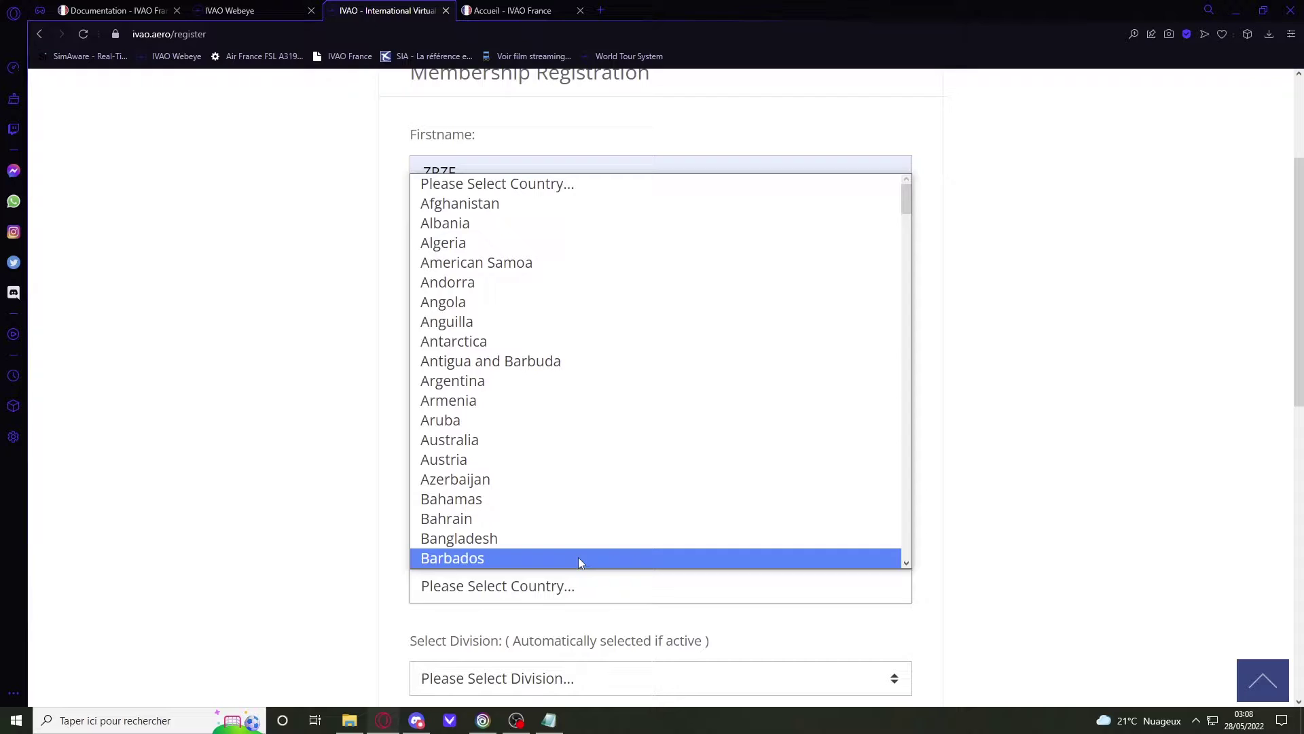
type("fr")
left_click(580, 561)
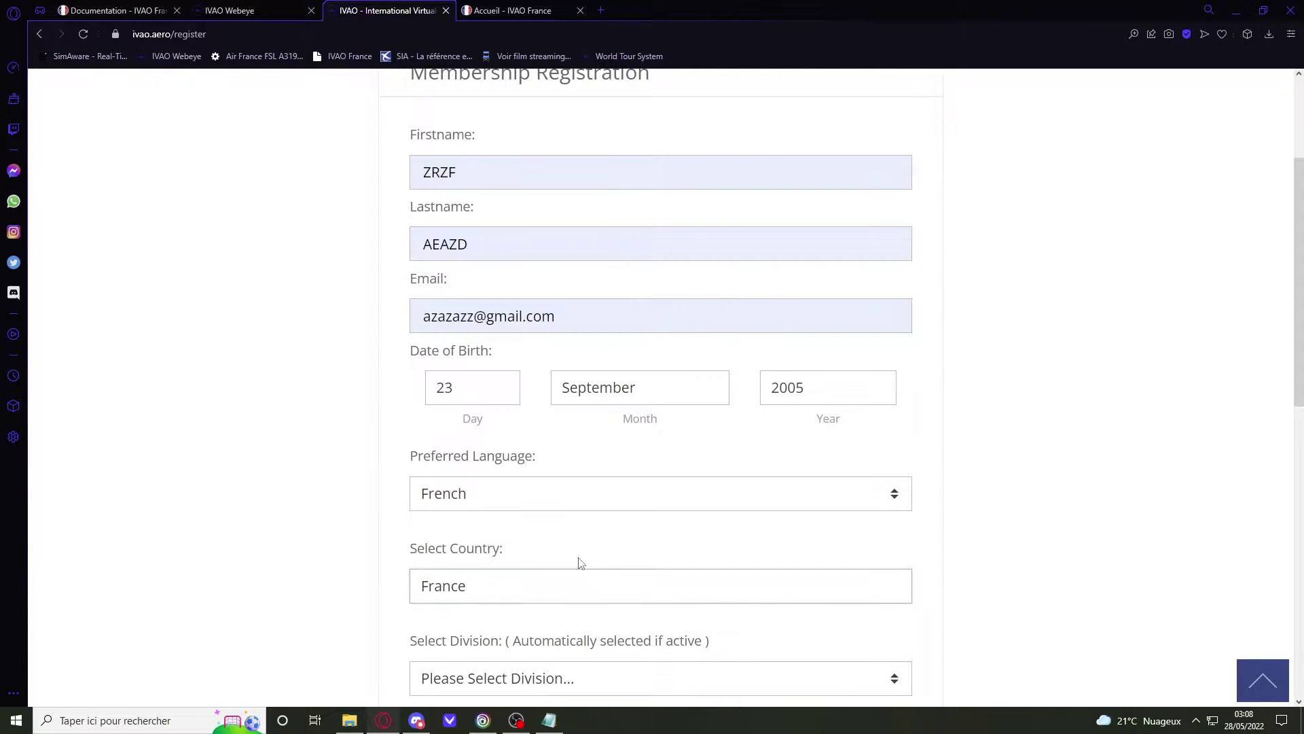
scroll(584, 560, "down", 2)
left_click(612, 542)
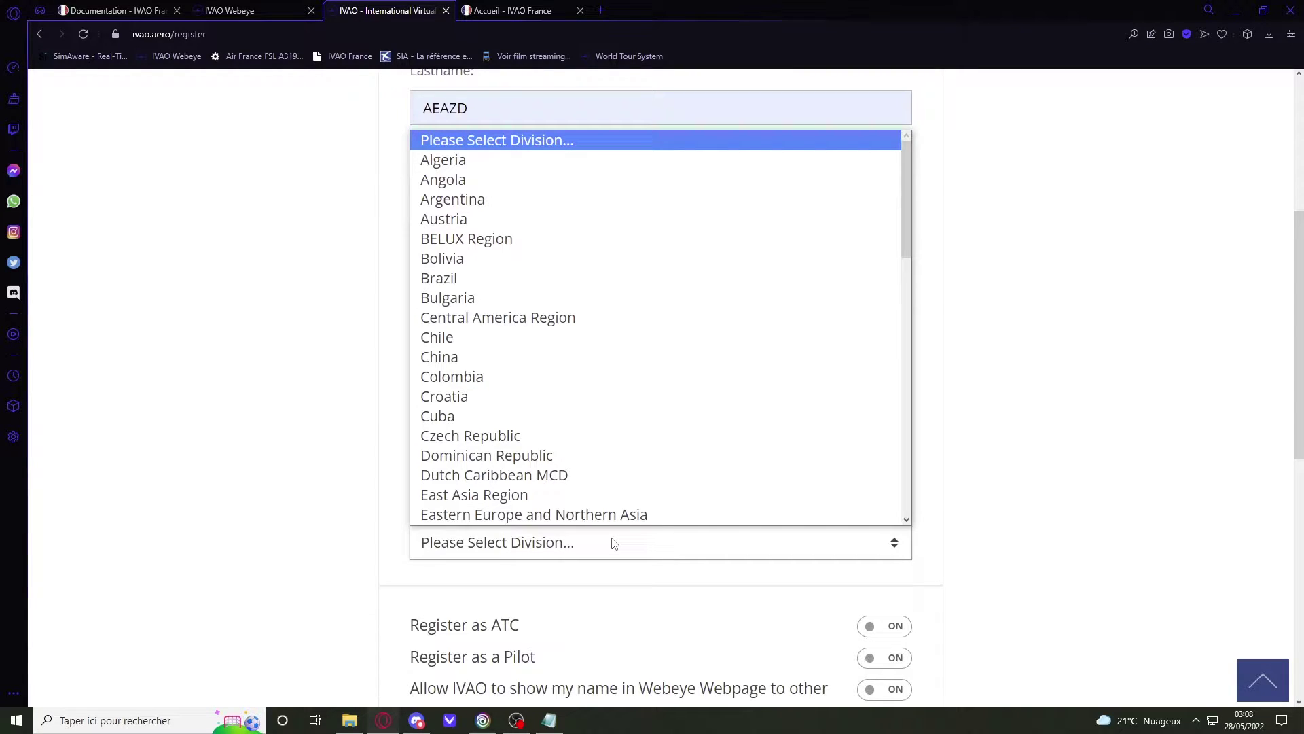
type("fr")
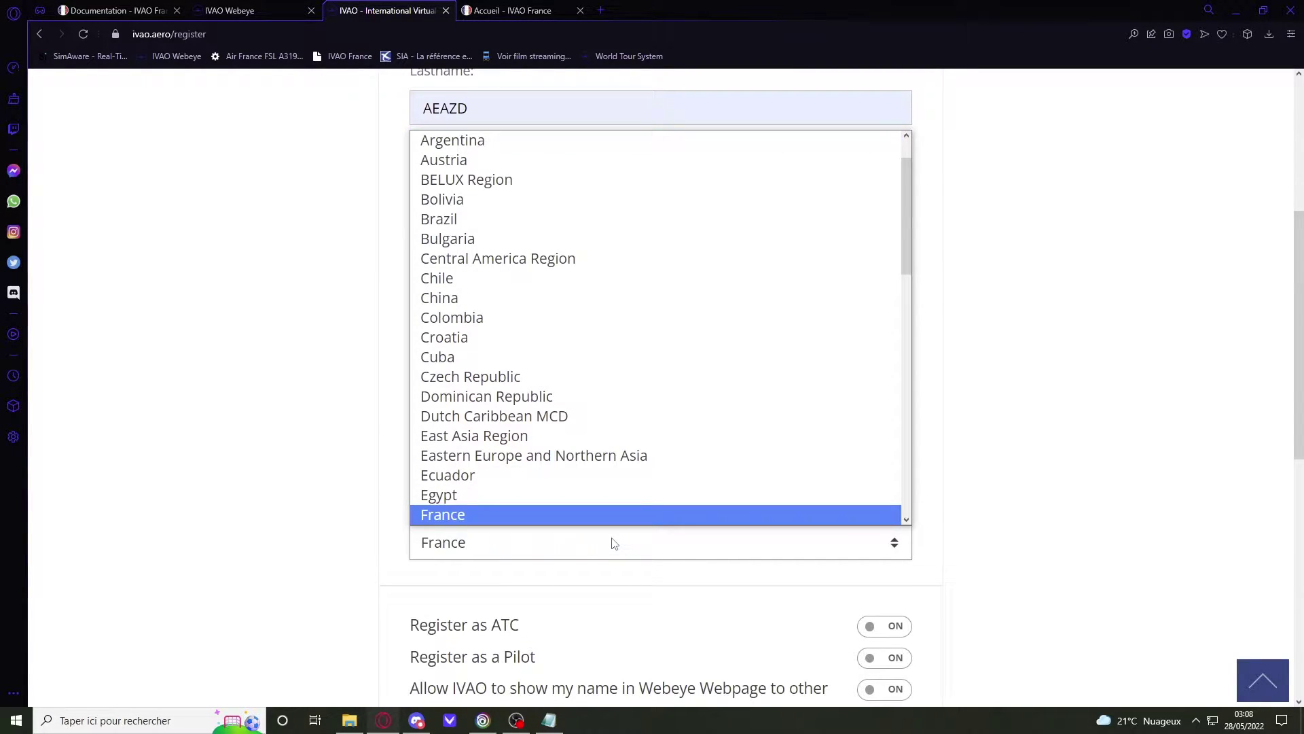
left_click(613, 542)
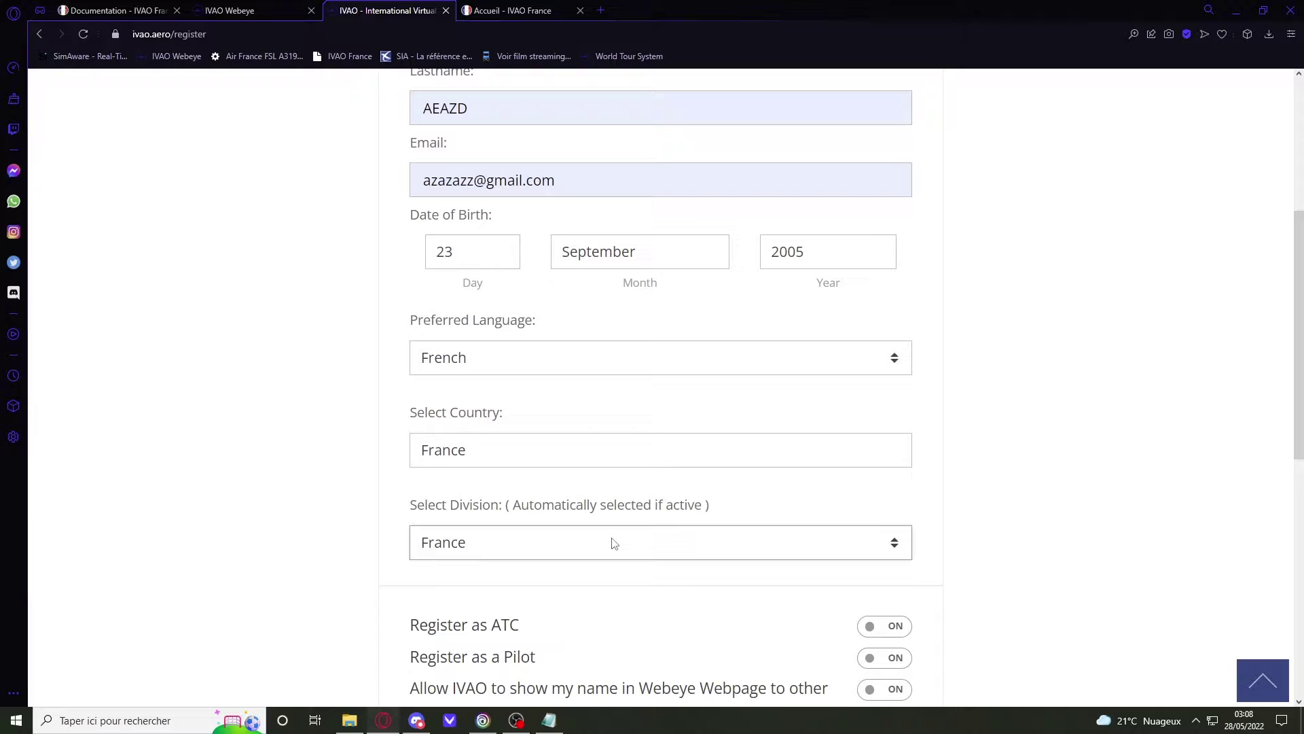
Step: Leave ATC registration on and turn off showing the name on Webeye
scroll(616, 542, "down", 2)
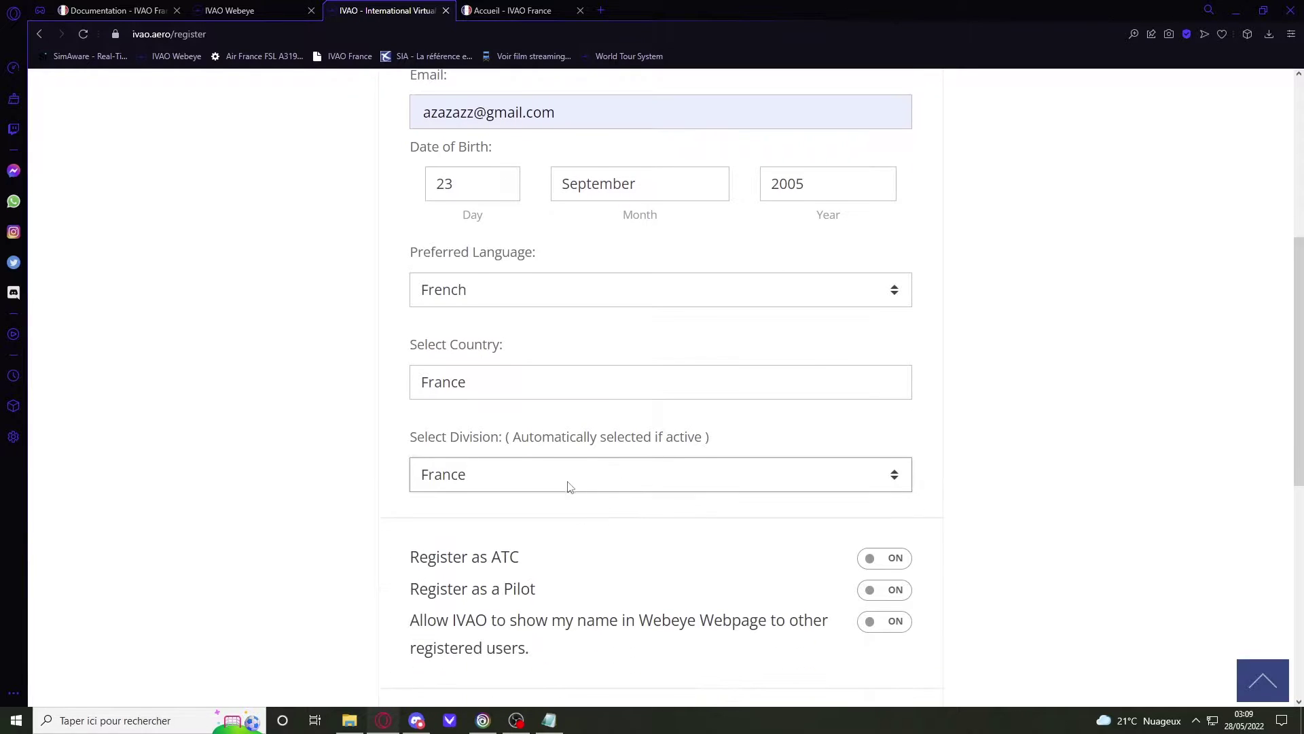
left_click_drag(410, 488, 410, 553)
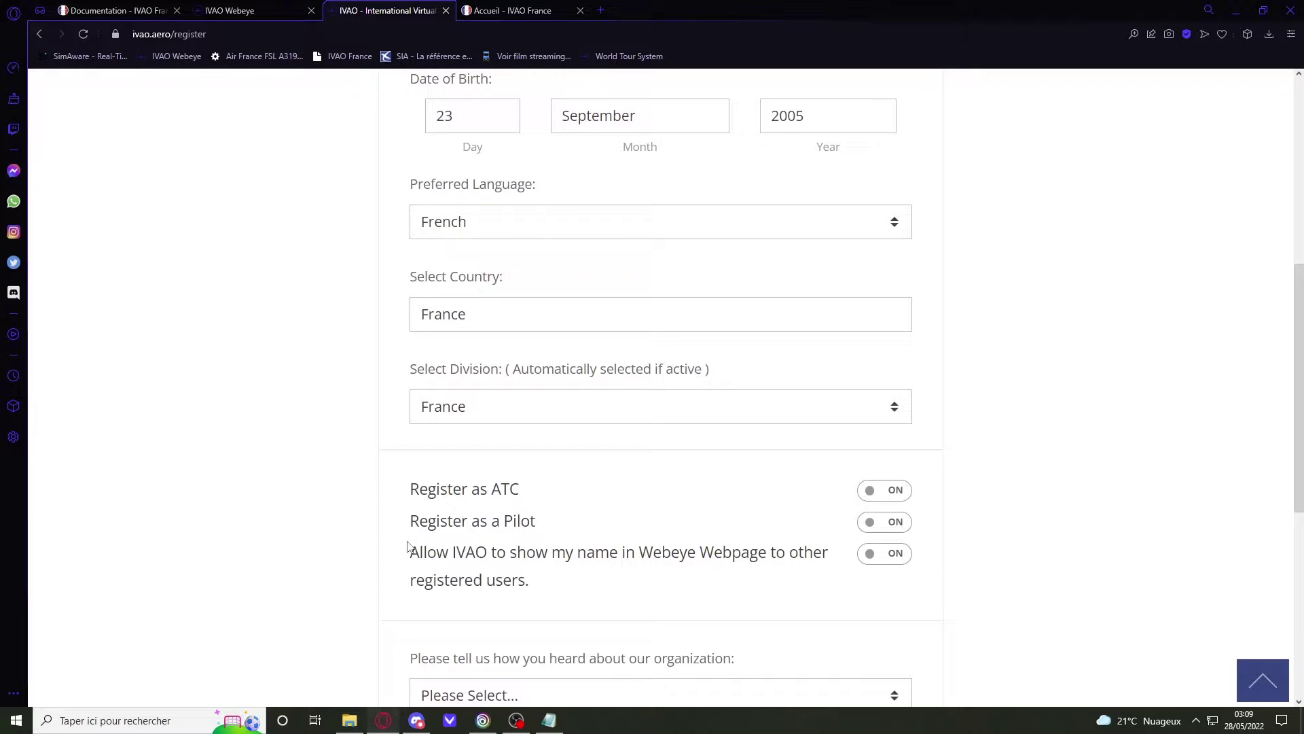
left_click_drag(533, 507, 500, 490)
left_click(515, 495)
left_click_drag(908, 492, 953, 500)
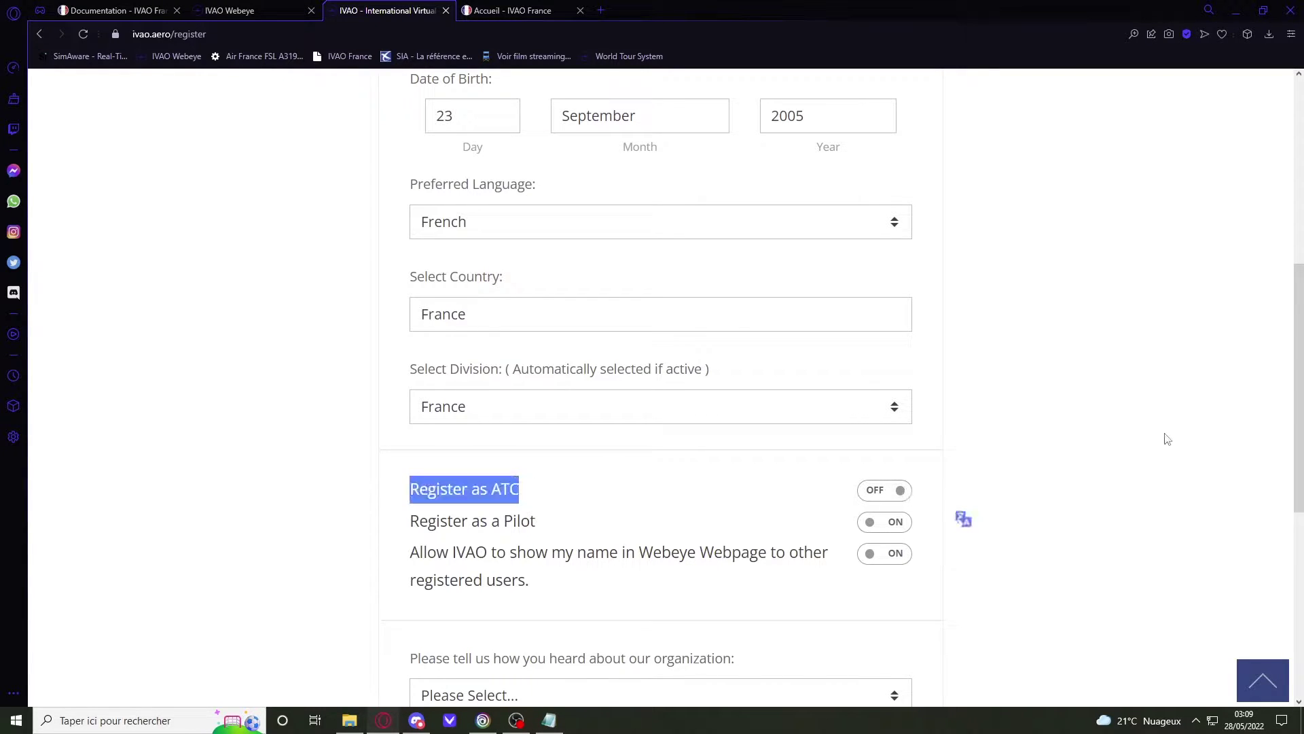
left_click(906, 501)
mouse_move(462, 503)
left_mouse_down()
mouse_move(480, 510)
mouse_move(466, 503)
mouse_move(461, 521)
left_mouse_up()
left_click(463, 507)
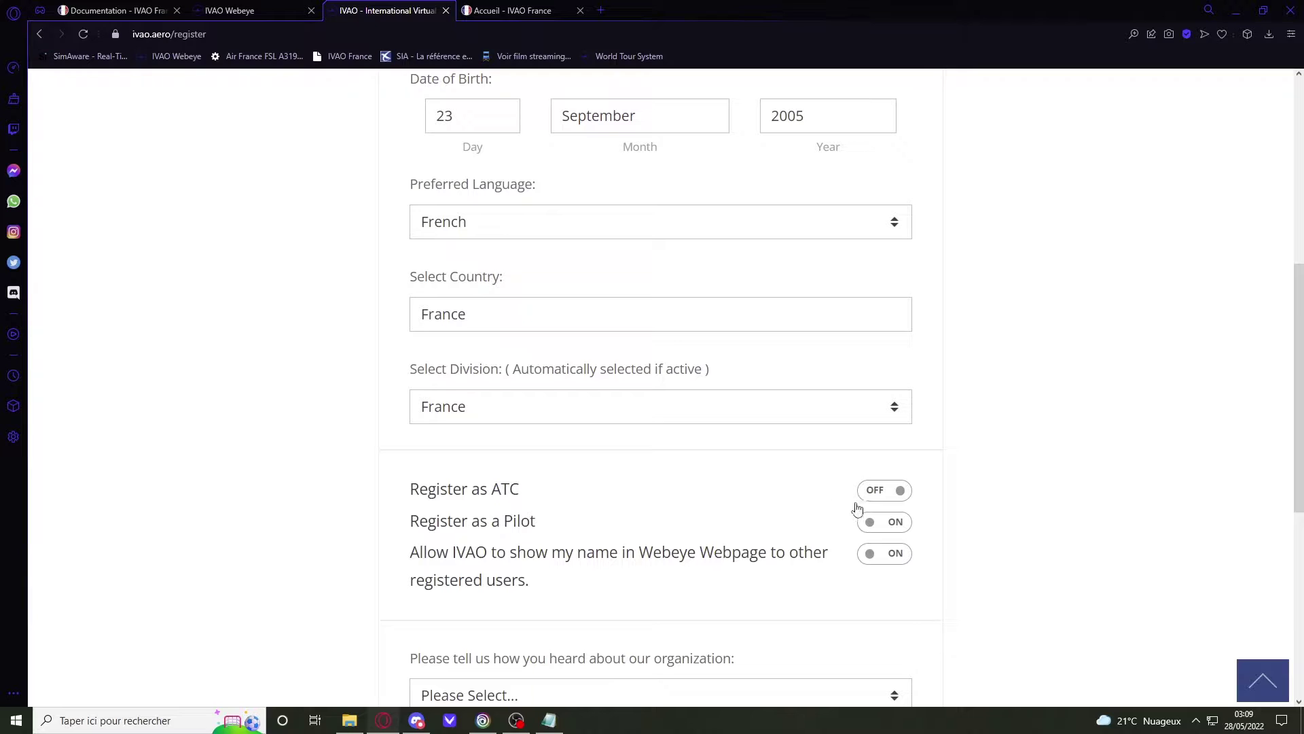
left_click(894, 498)
left_click(897, 553)
Step: Choose YouTube as the referral source, tick age, Rules and Privacy consents, and pass reCAPTCHA
scroll(894, 568, "down", 4)
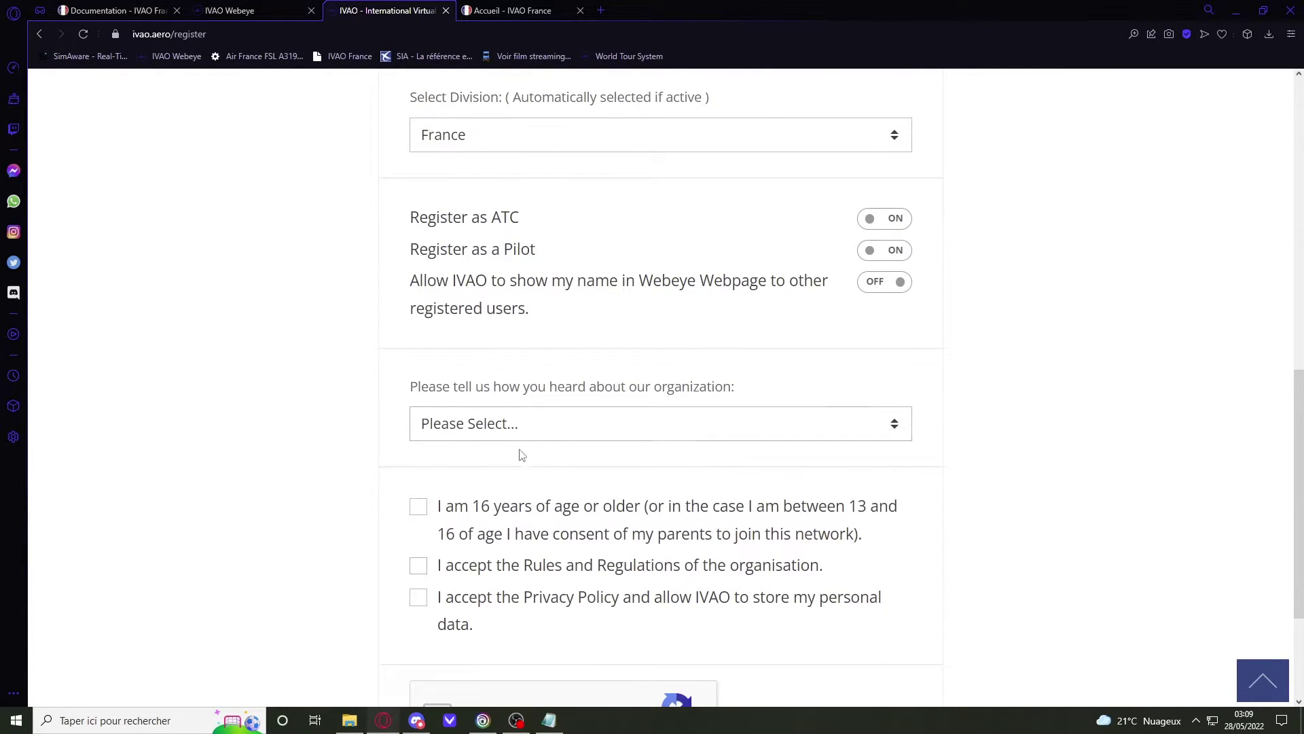
left_click(553, 425)
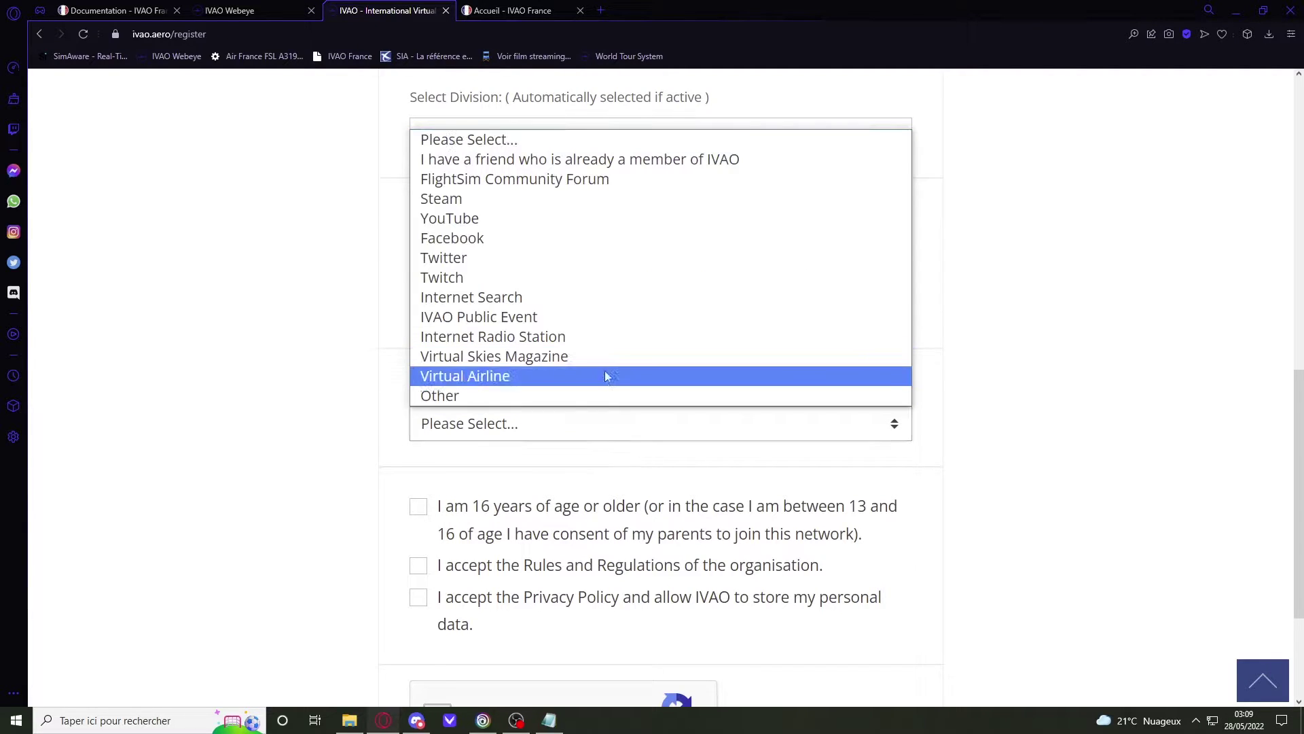
left_click(497, 220)
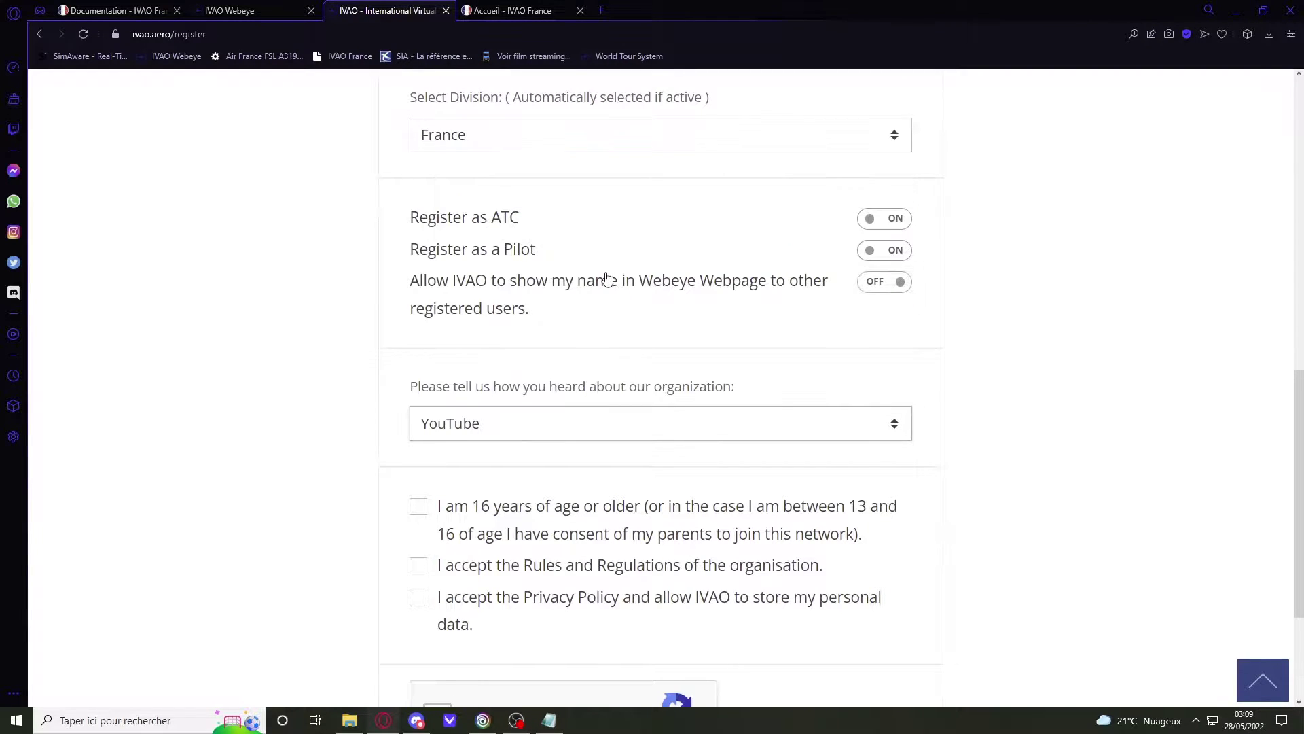
scroll(452, 469, "down", 3)
scroll(426, 571, "up", 1)
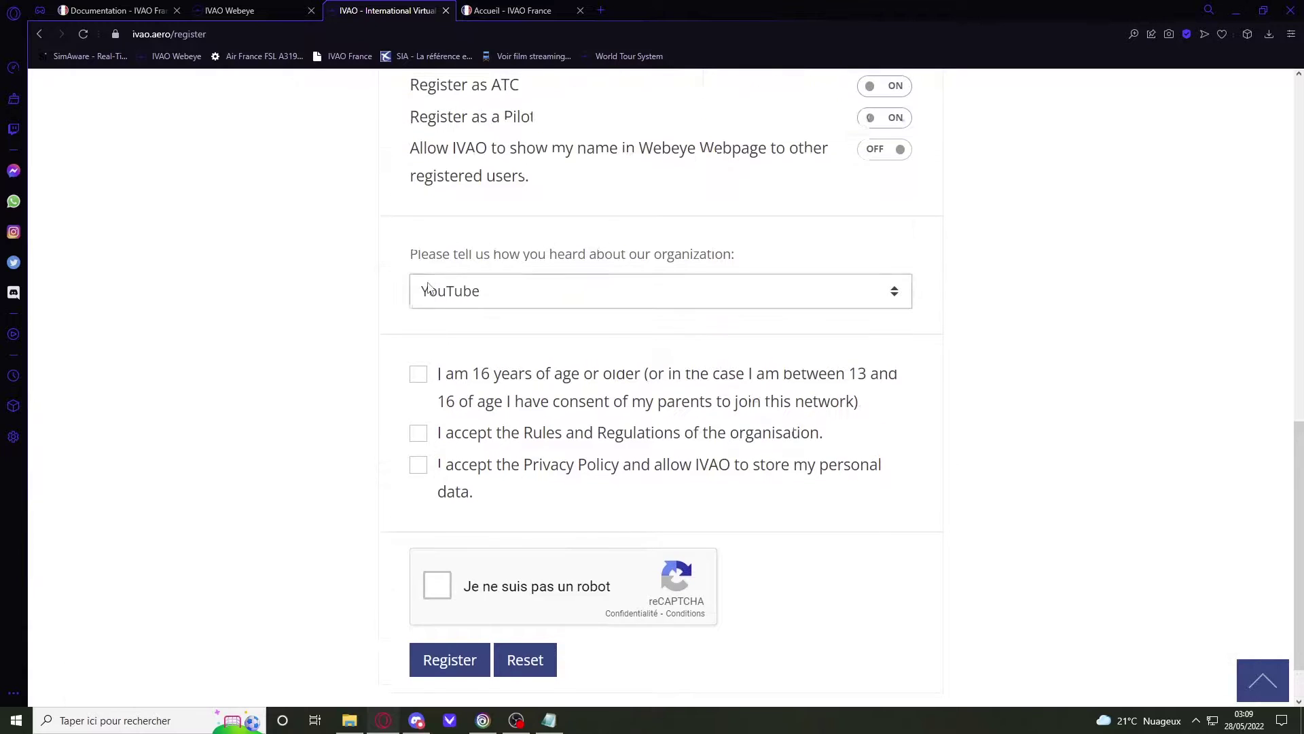
scroll(371, 411, "down", 1)
left_click(418, 307)
left_click(418, 365)
left_click(418, 397)
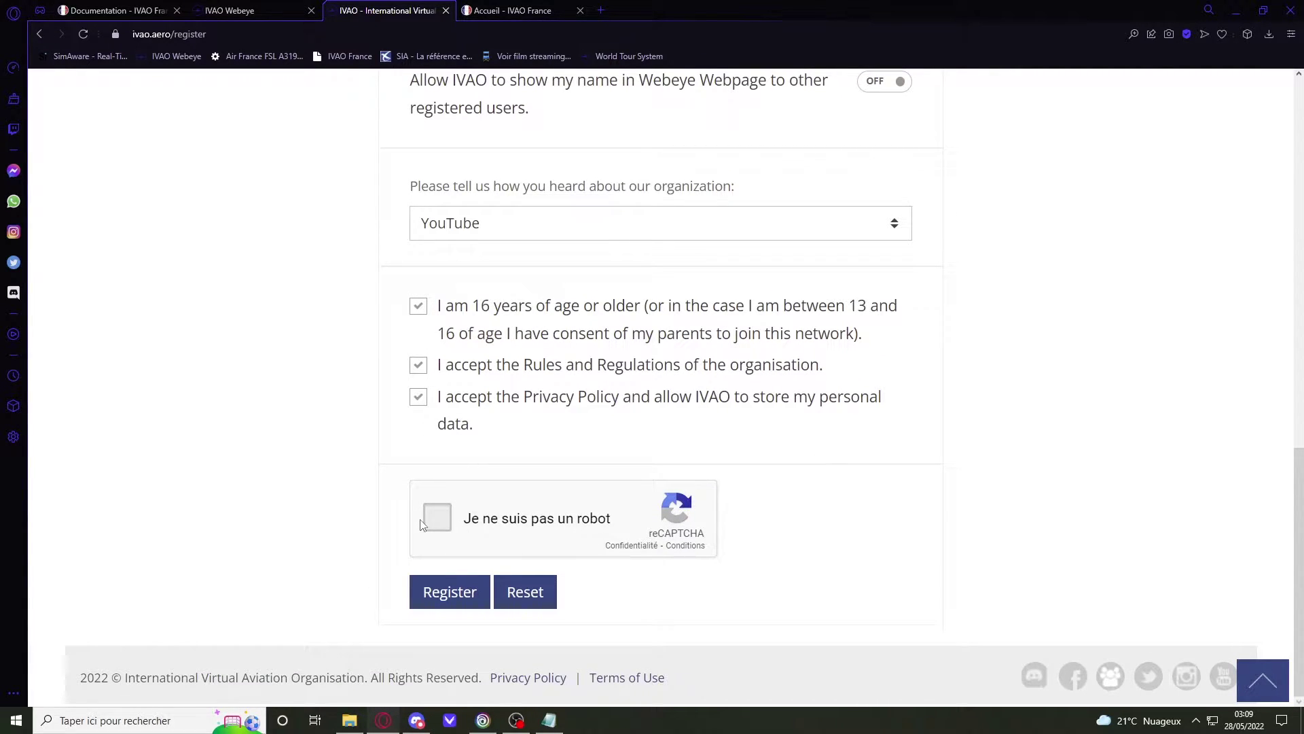
left_click(436, 520)
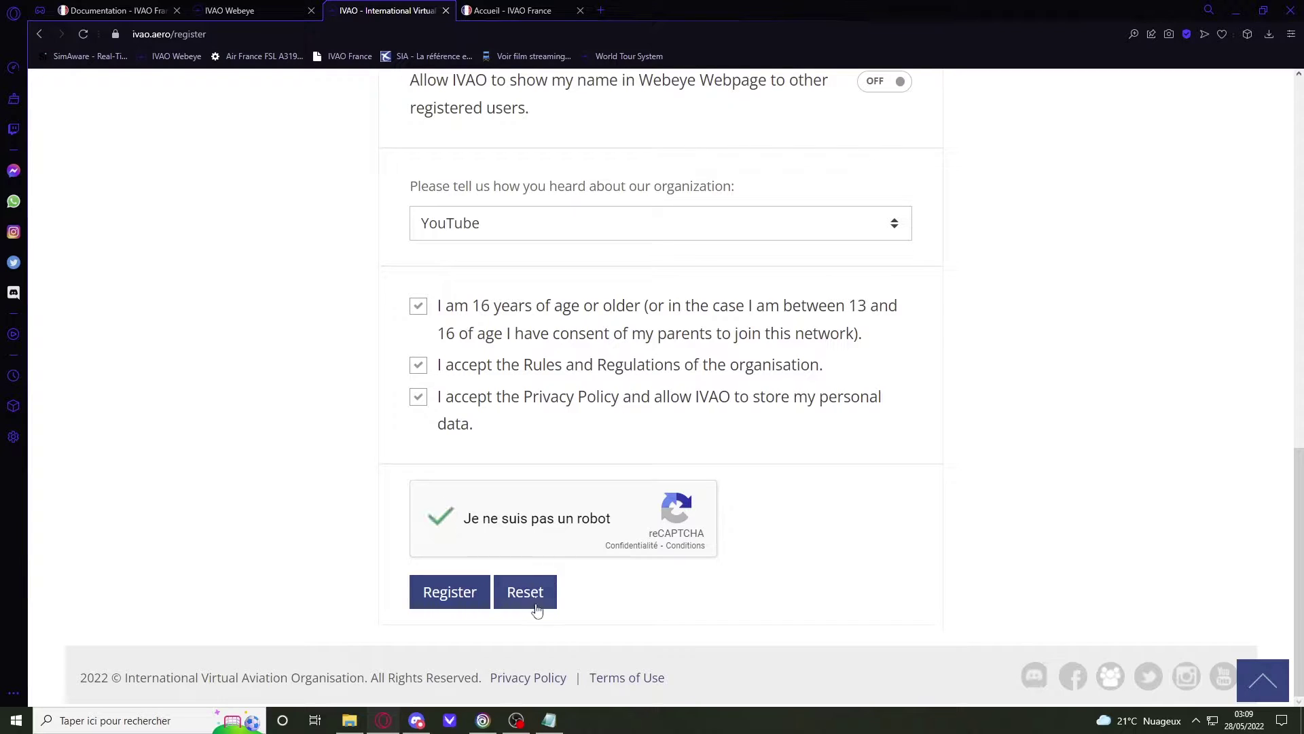
Step: Submit the registration, check the confirmation e-mail address, then return to the ivao.aero home page
left_click(471, 597)
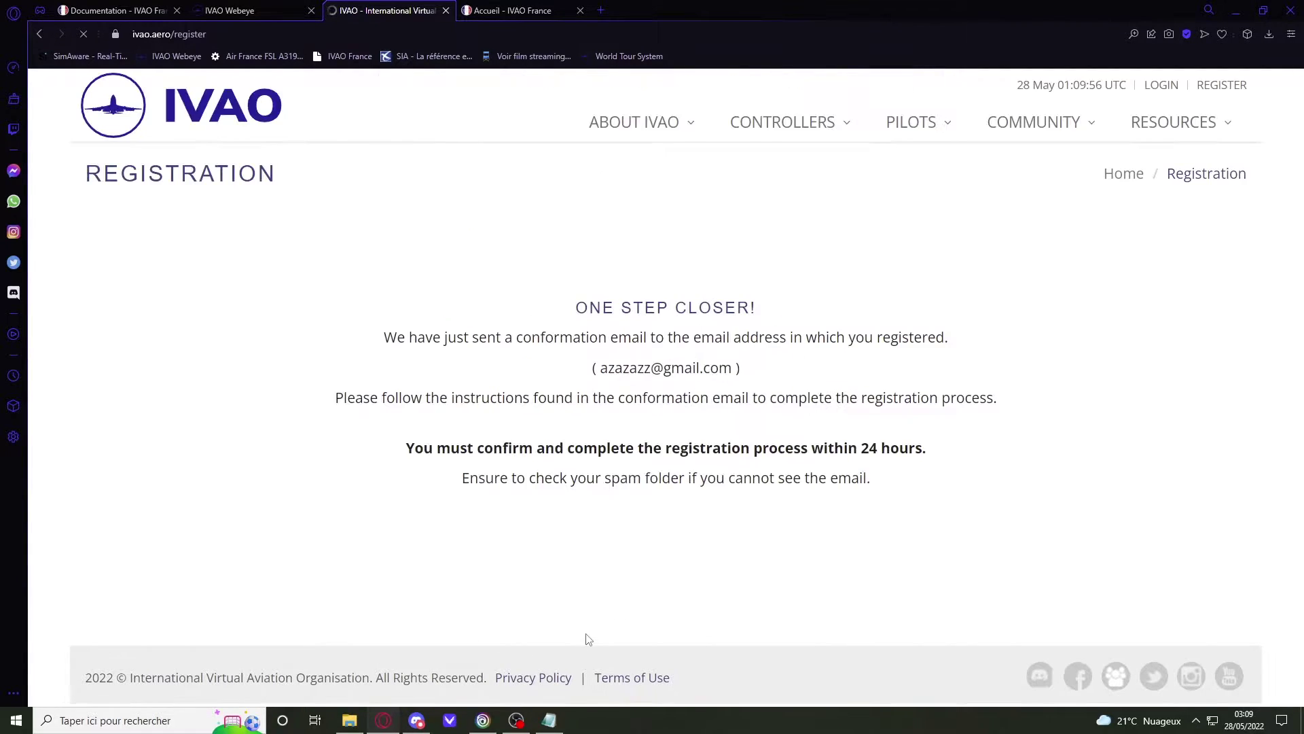
left_click_drag(559, 321, 720, 366)
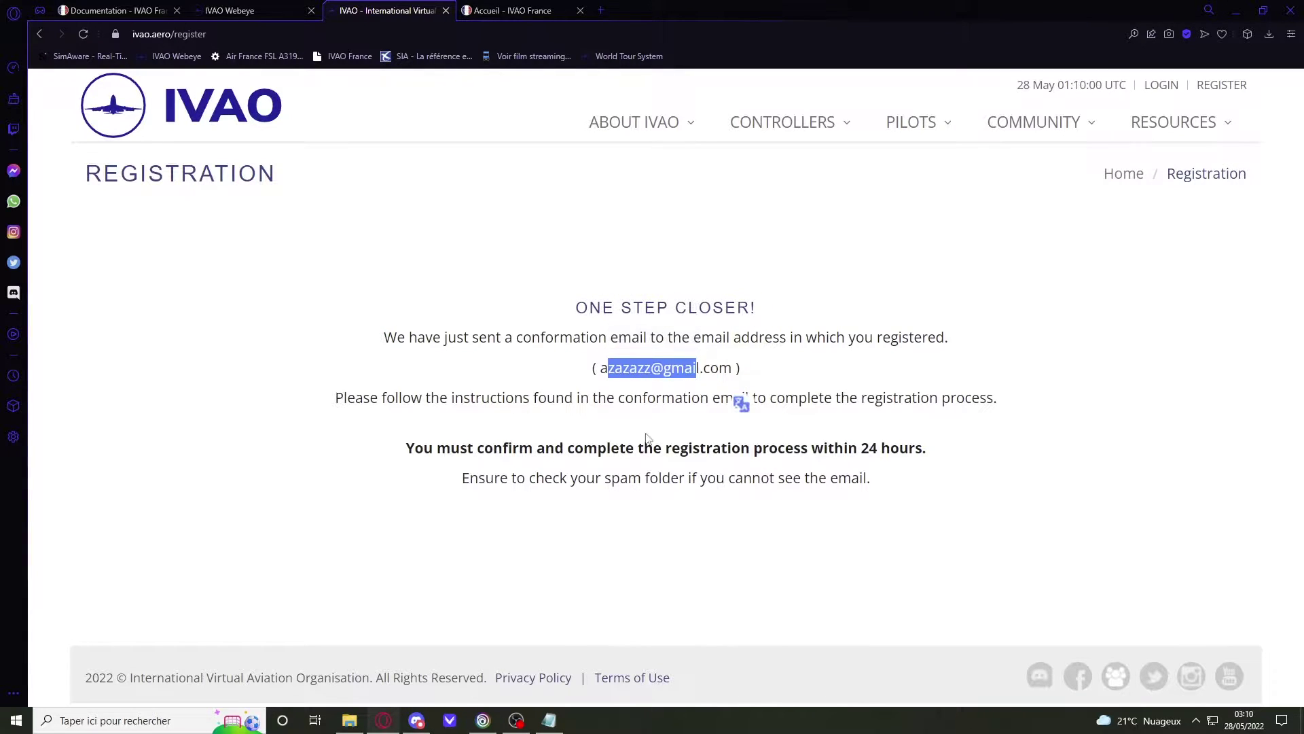
left_click(503, 369)
left_click_drag(619, 367, 732, 368)
left_click(598, 367)
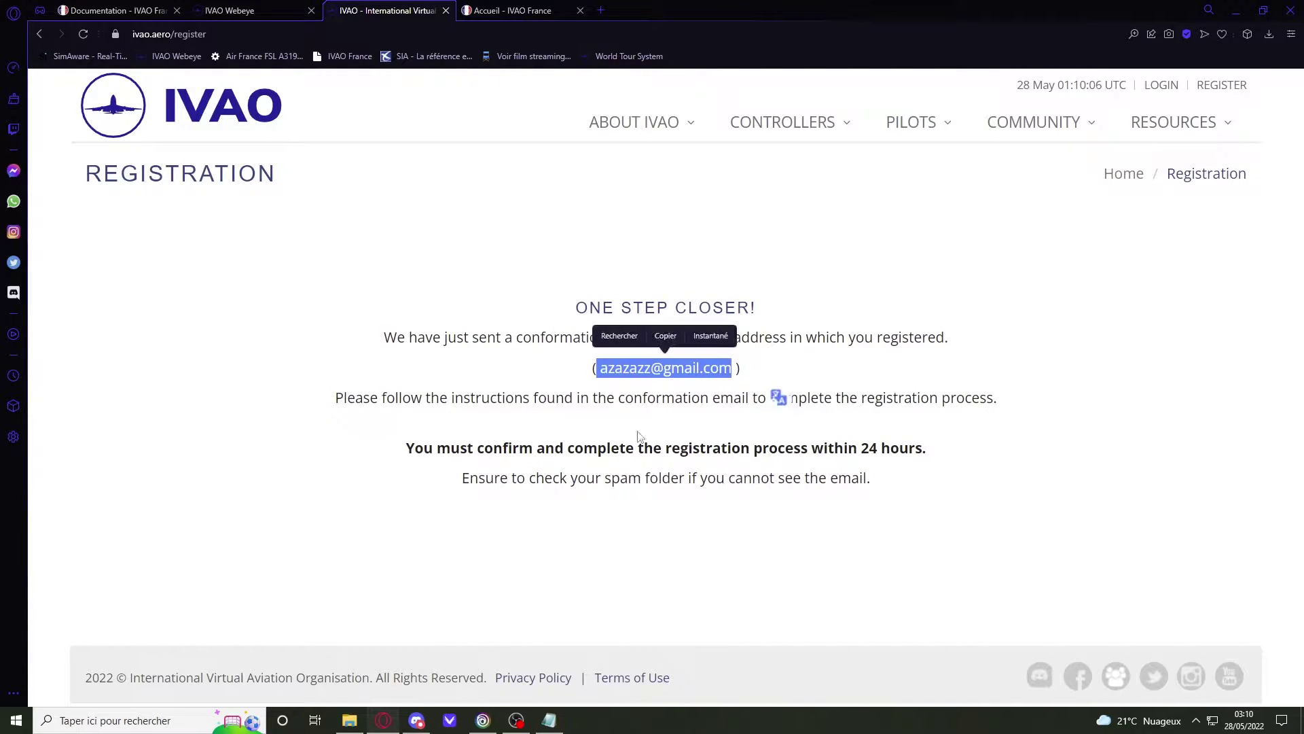
mouse_move(477, 448)
left_mouse_down()
mouse_move(752, 479)
mouse_move(500, 479)
mouse_move(477, 451)
left_mouse_up()
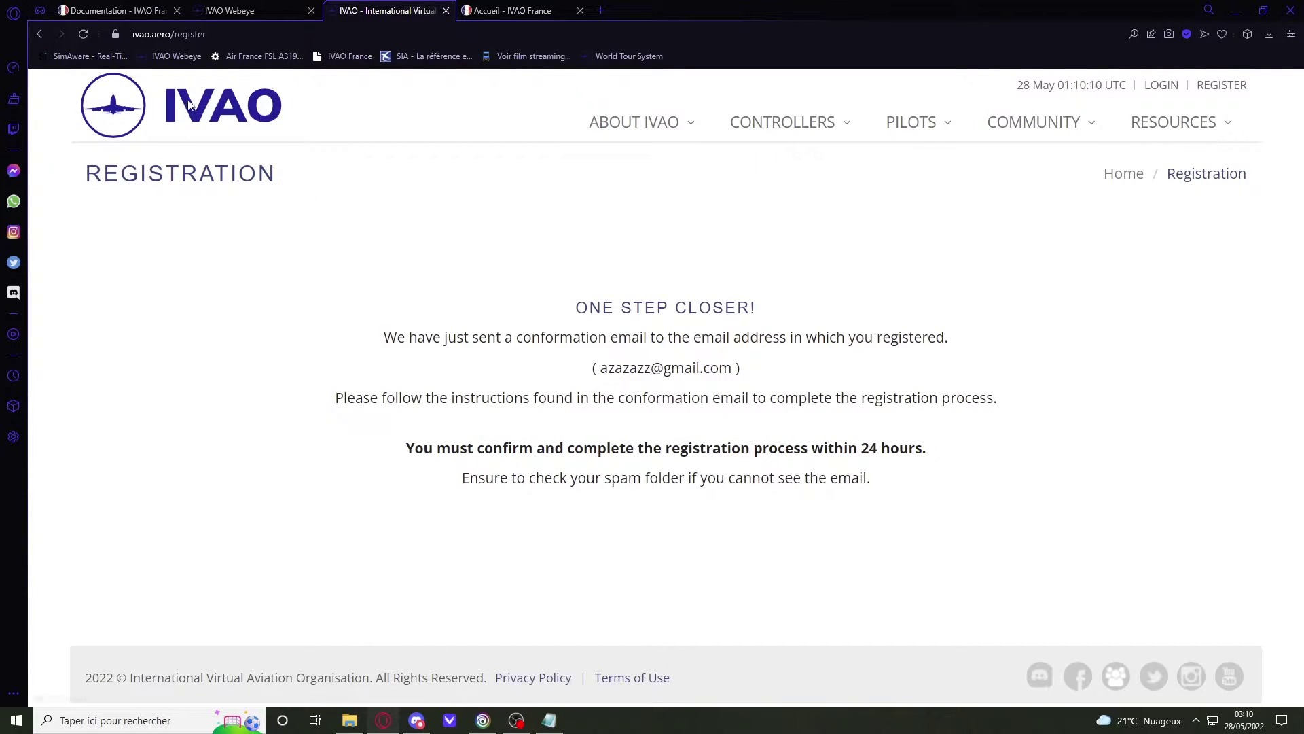
left_click(220, 126)
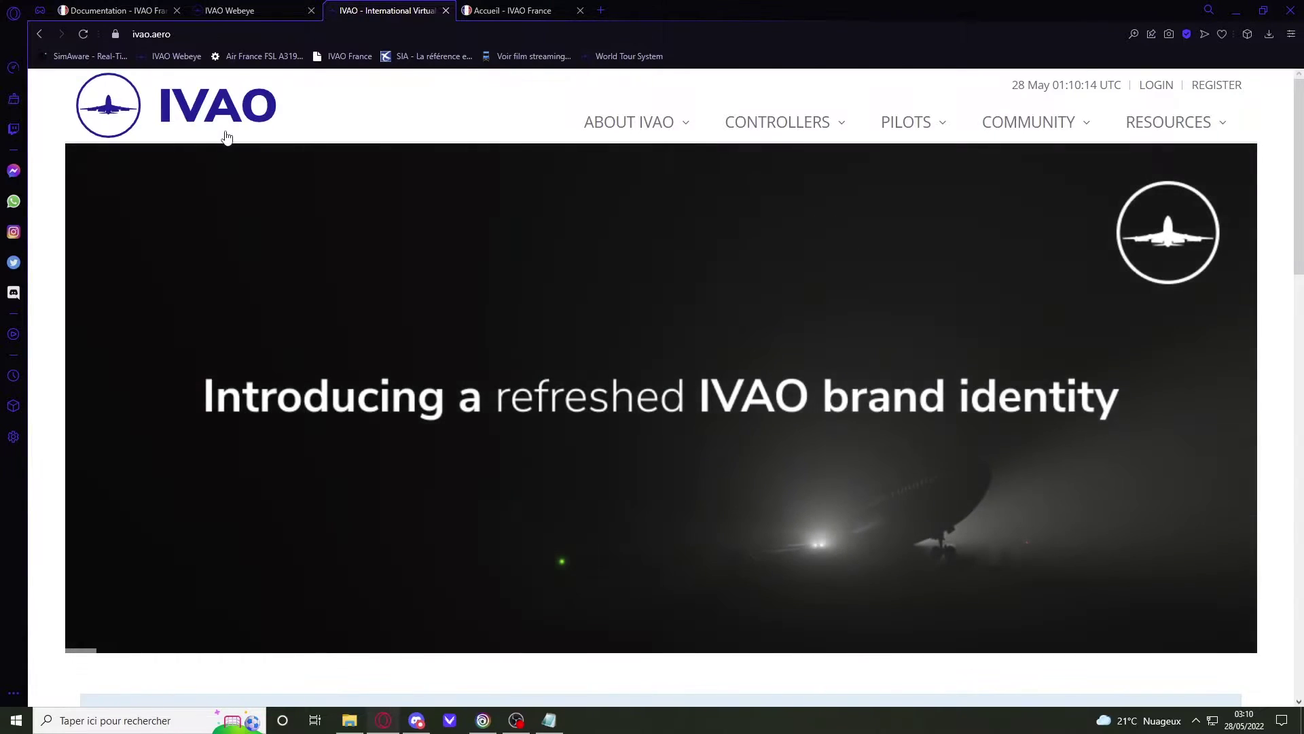
Step: Launch Notepad and save an empty file named 'Code IVAO a'
key("super")
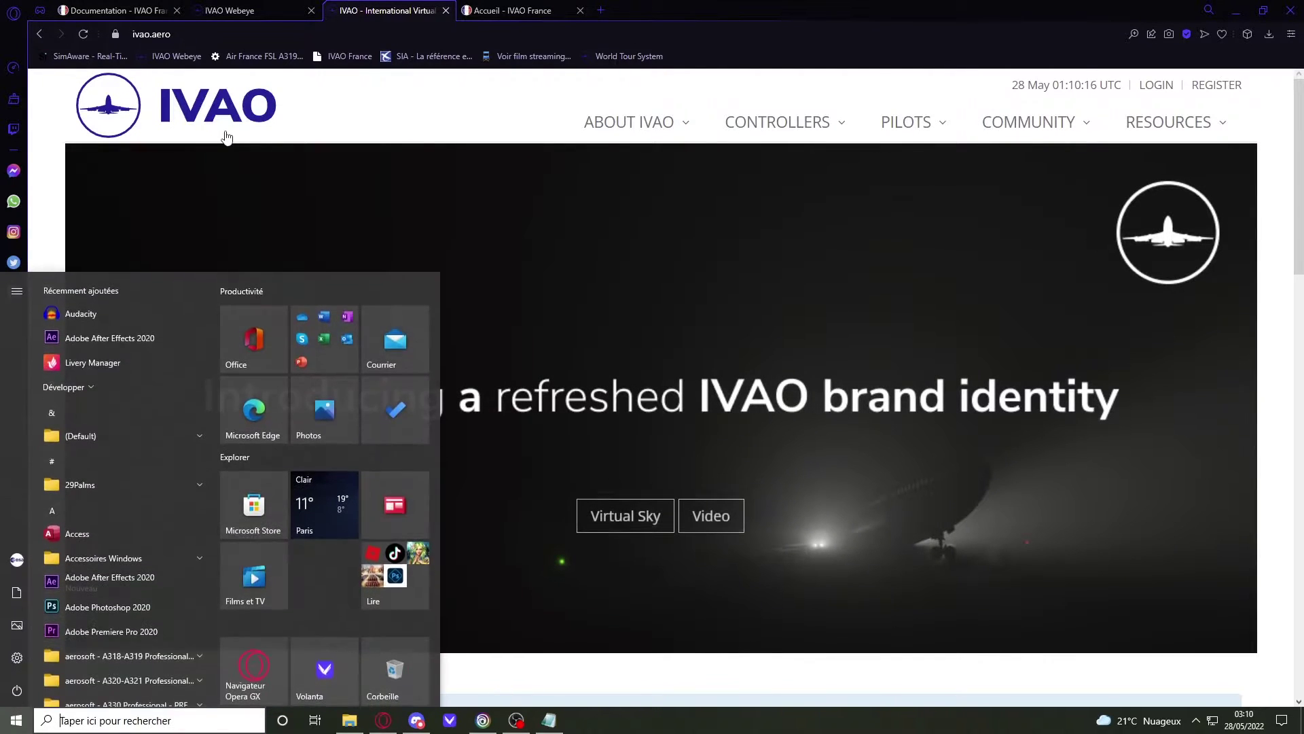
key("Escape")
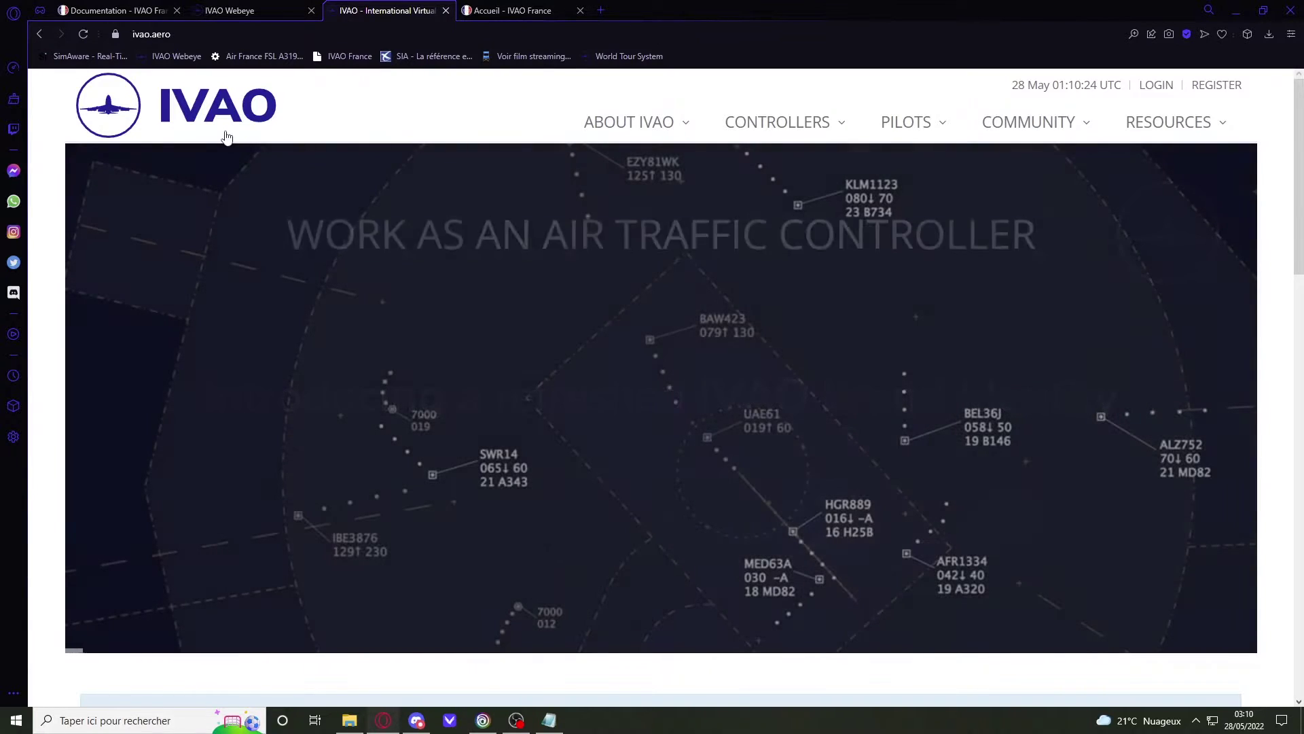
key("super")
type("blo")
key("Return")
left_click_drag(235, 268, 435, 51)
key("ctrl+s")
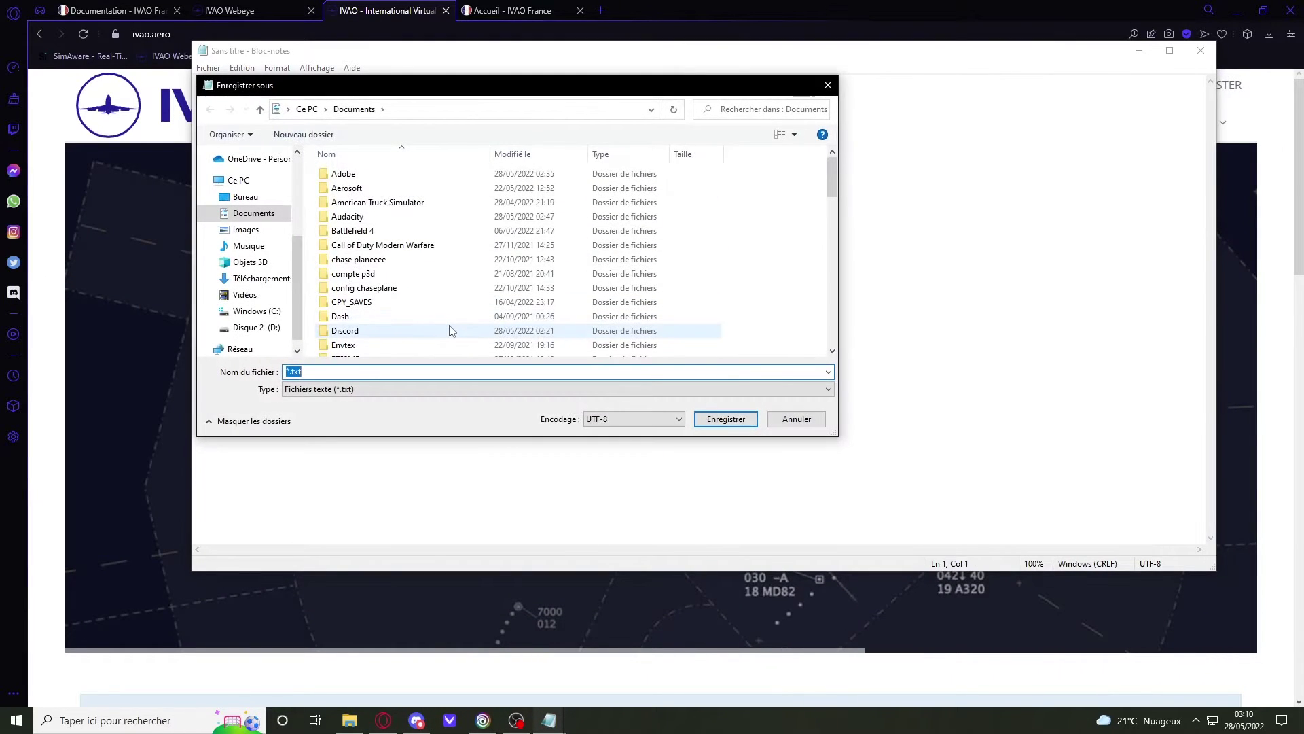
type("Code")
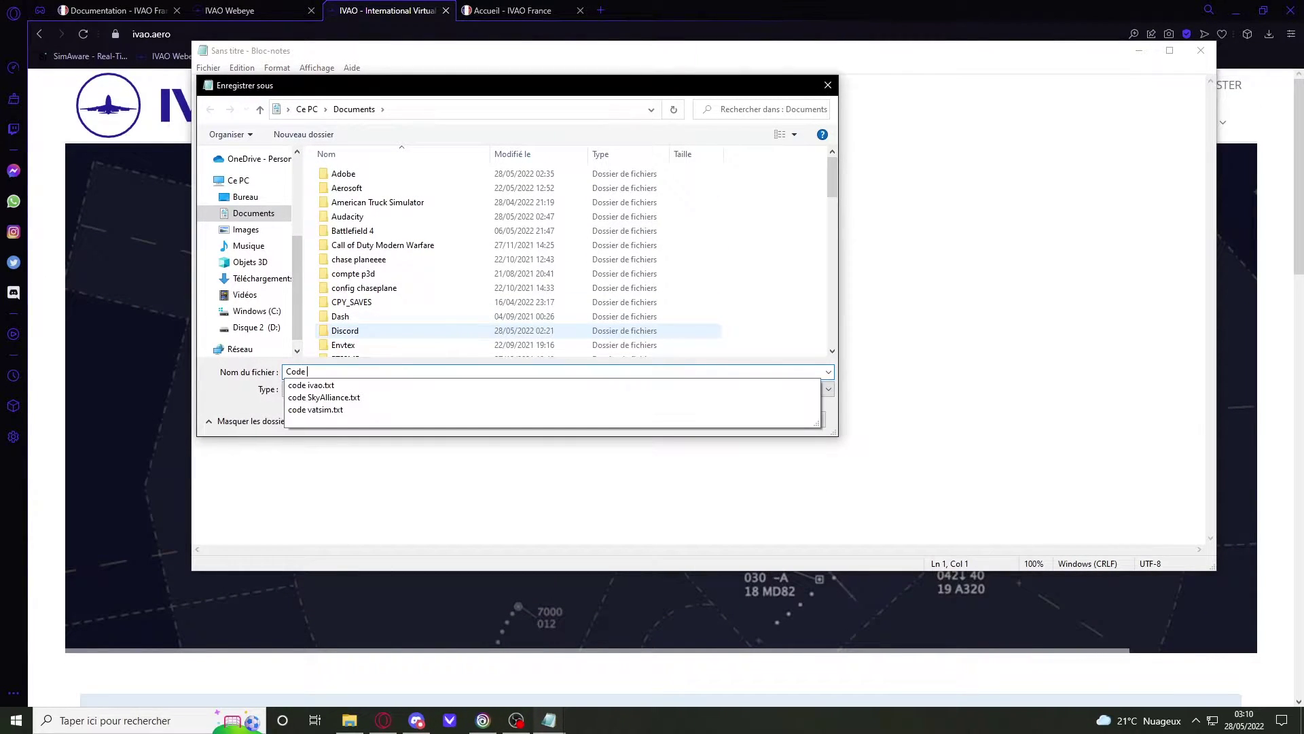
type(" IVAO a")
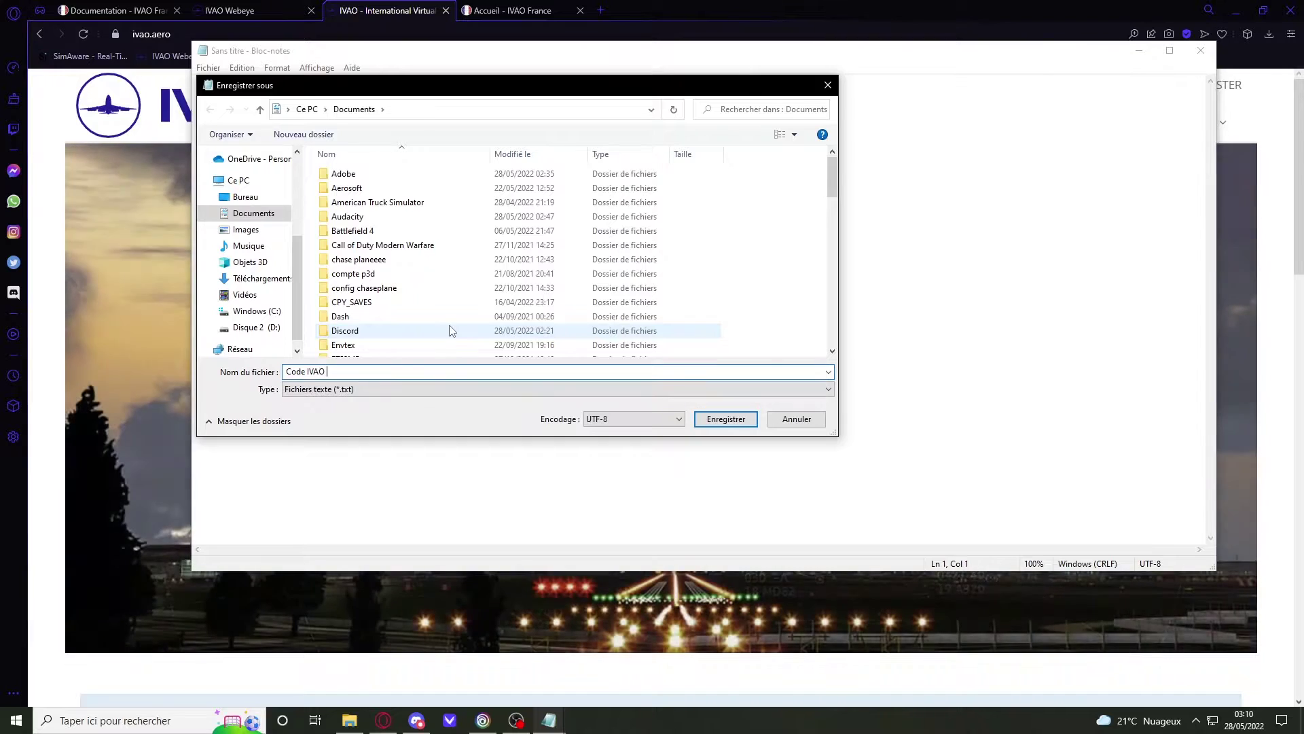
key("Return")
Step: Type 'VID' in the note, then close Notepad without saving the changes
left_click_drag(259, 50, 246, 48)
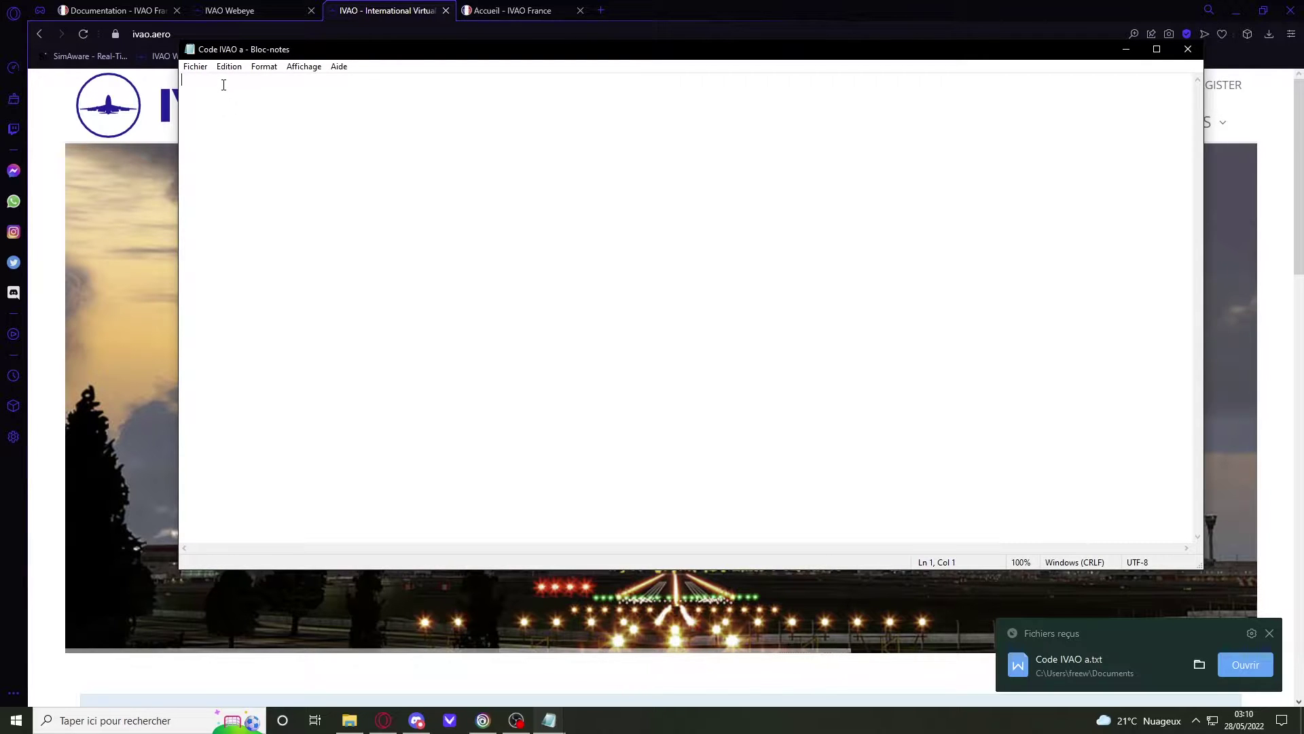
type("VID")
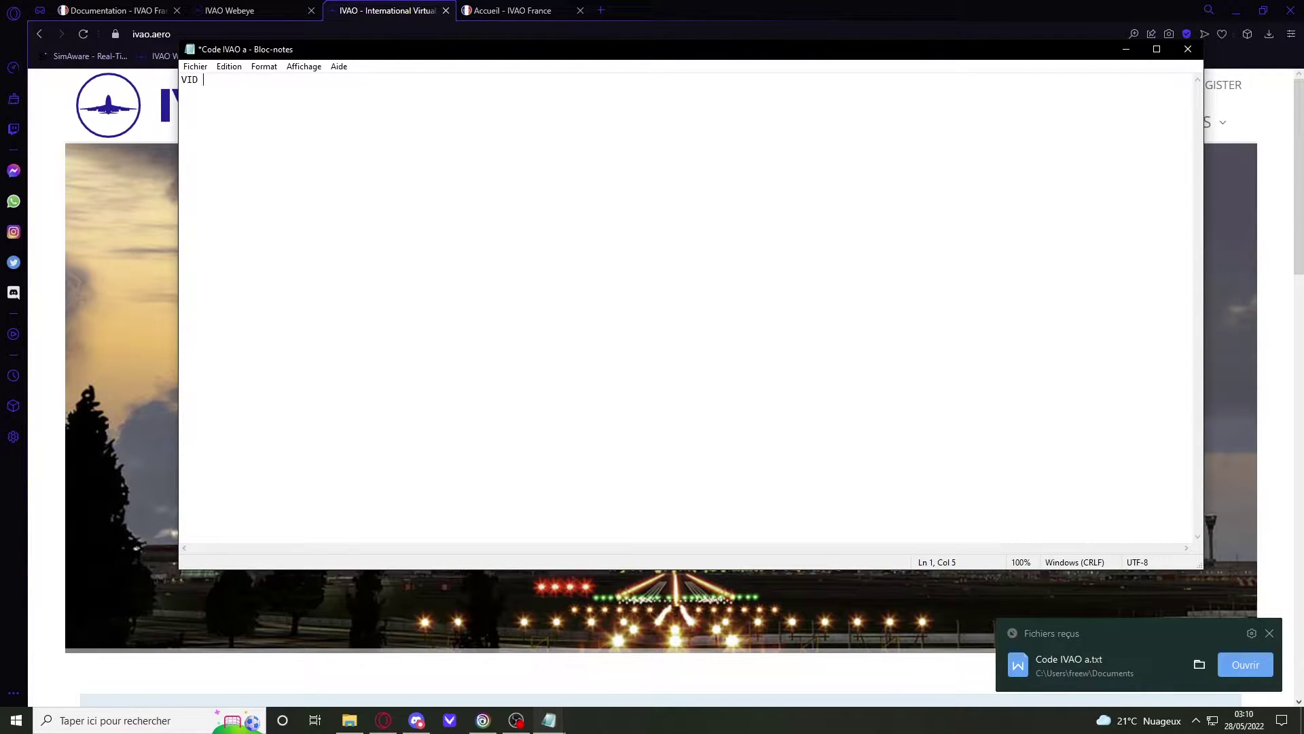
type(" 65")
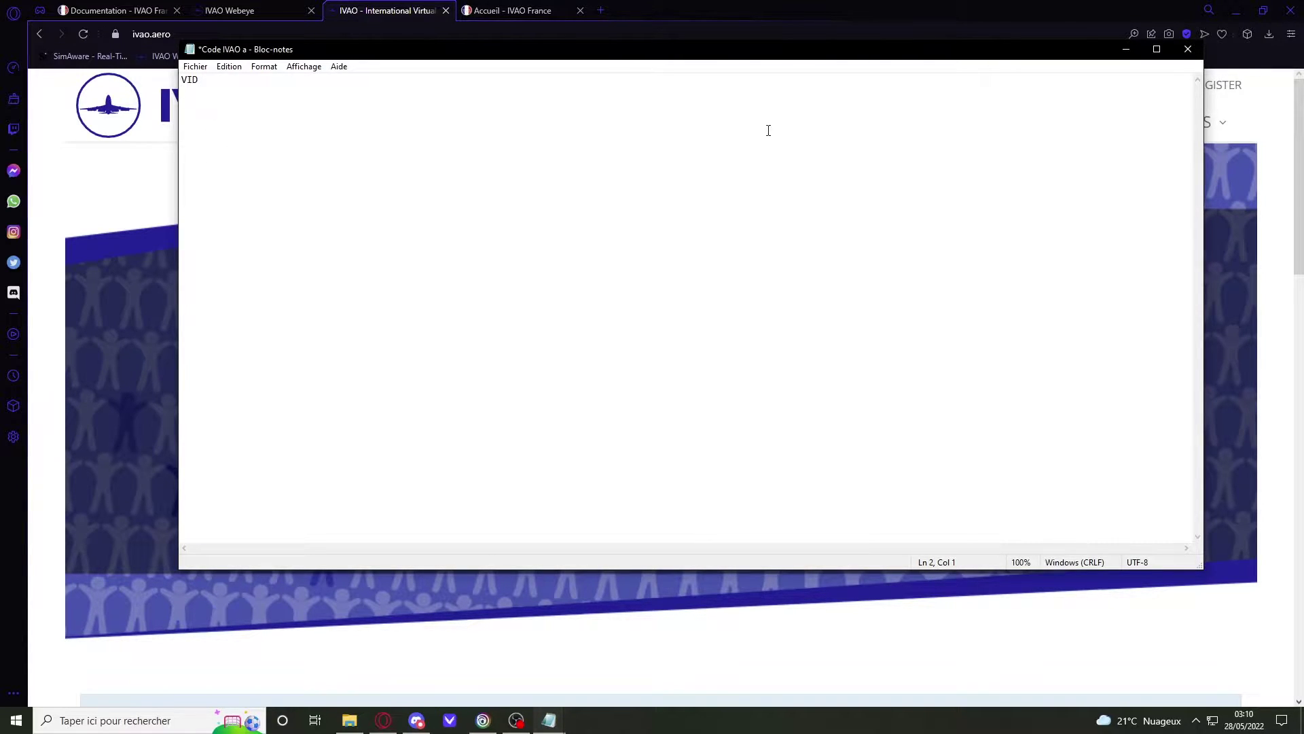
left_click(1188, 49)
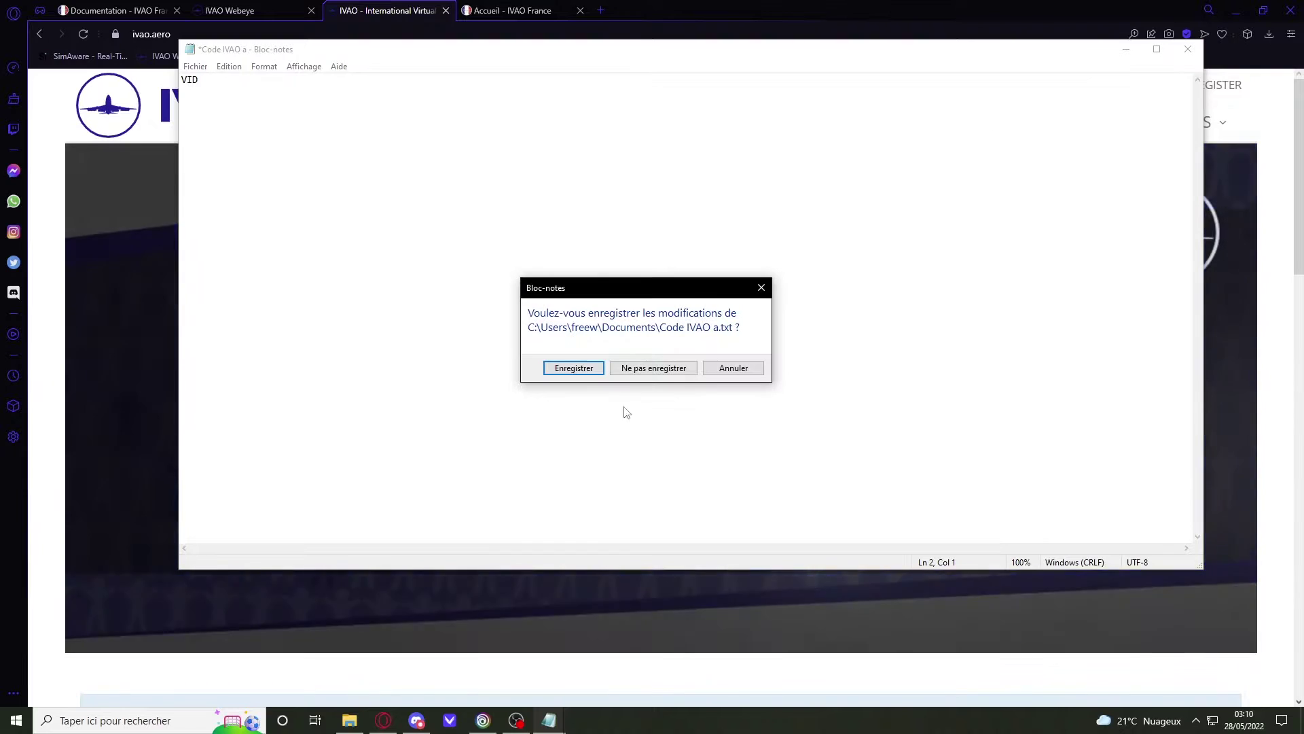
left_click(657, 374)
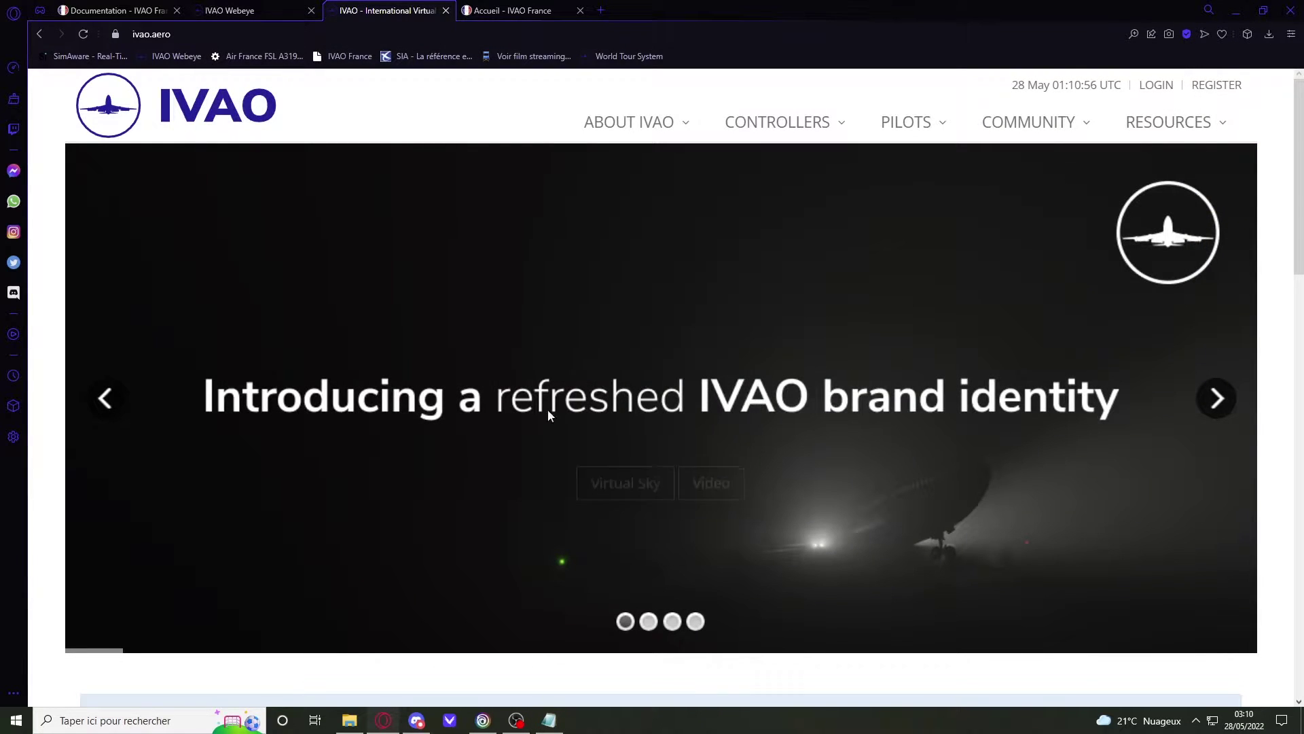
Step: Open the IVAO login with the member ID and password autofilled, and tick Keep logged in
left_click(1157, 86)
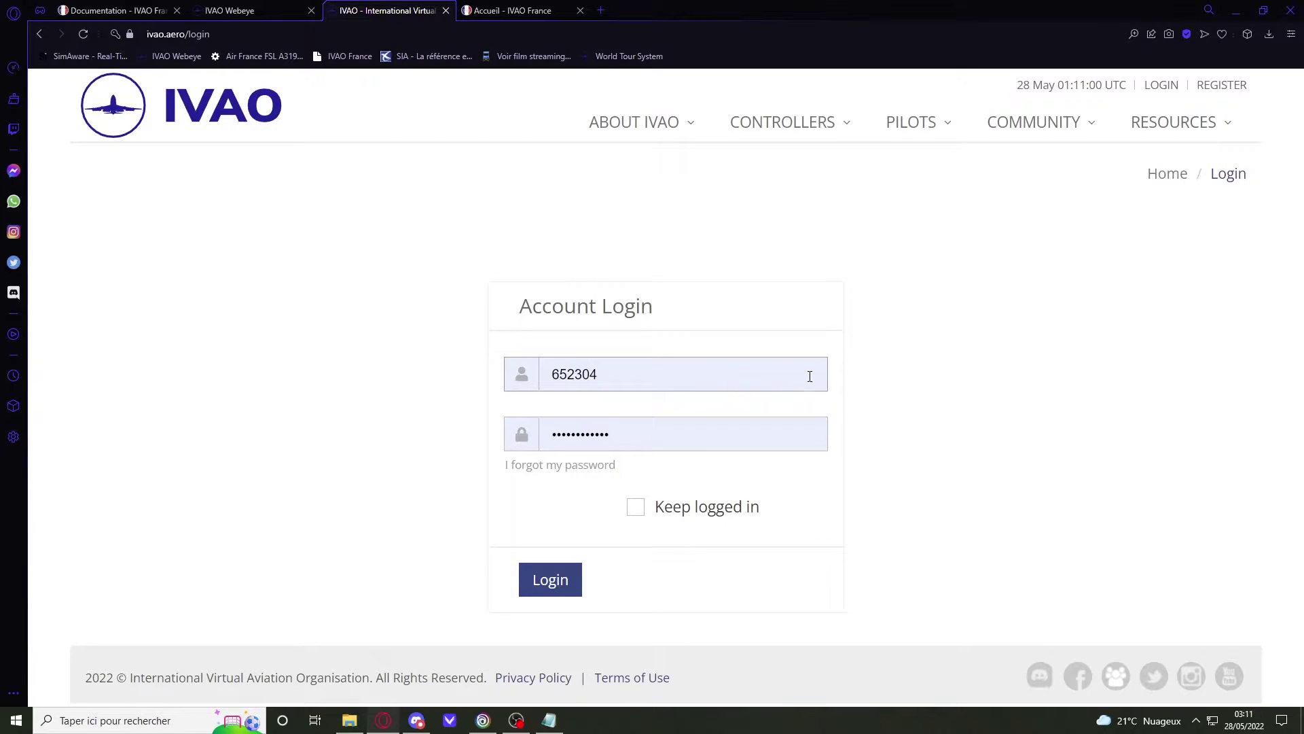
left_click(652, 376)
double_click(652, 376)
left_click(640, 371)
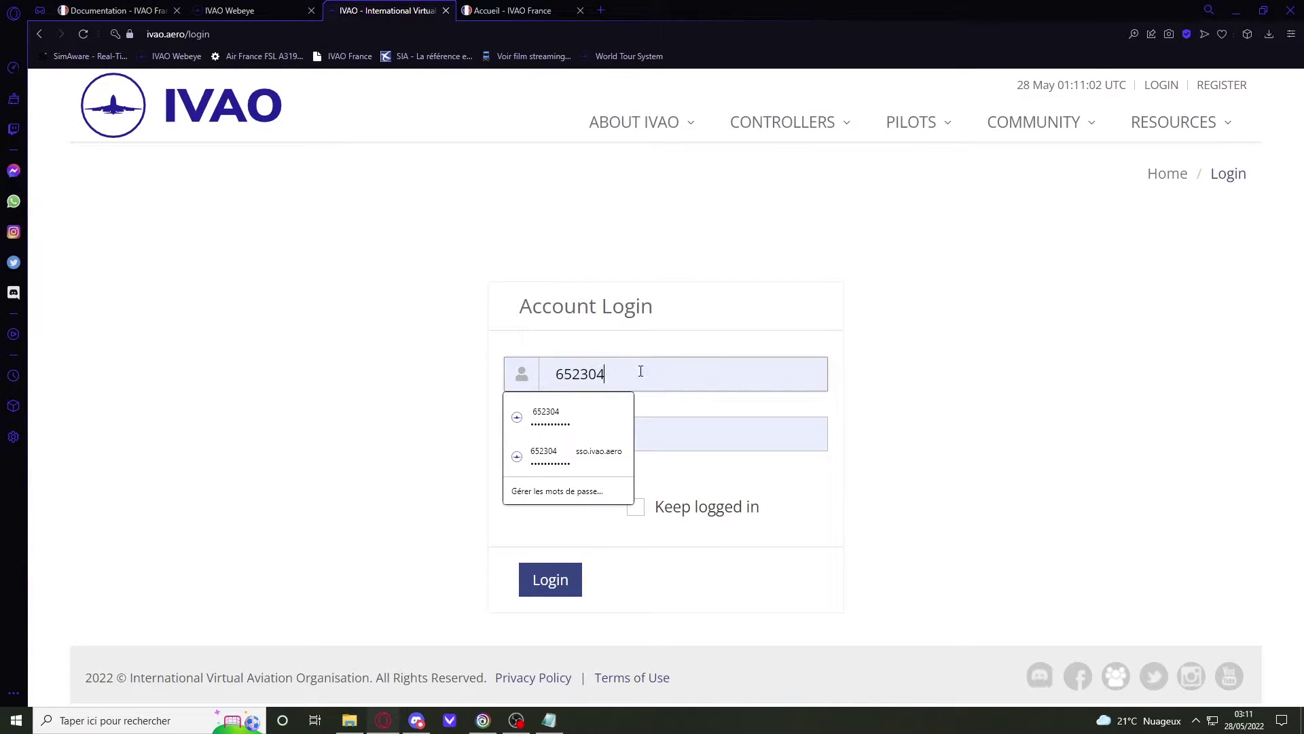
double_click(562, 375)
left_click(728, 379)
left_click(731, 432)
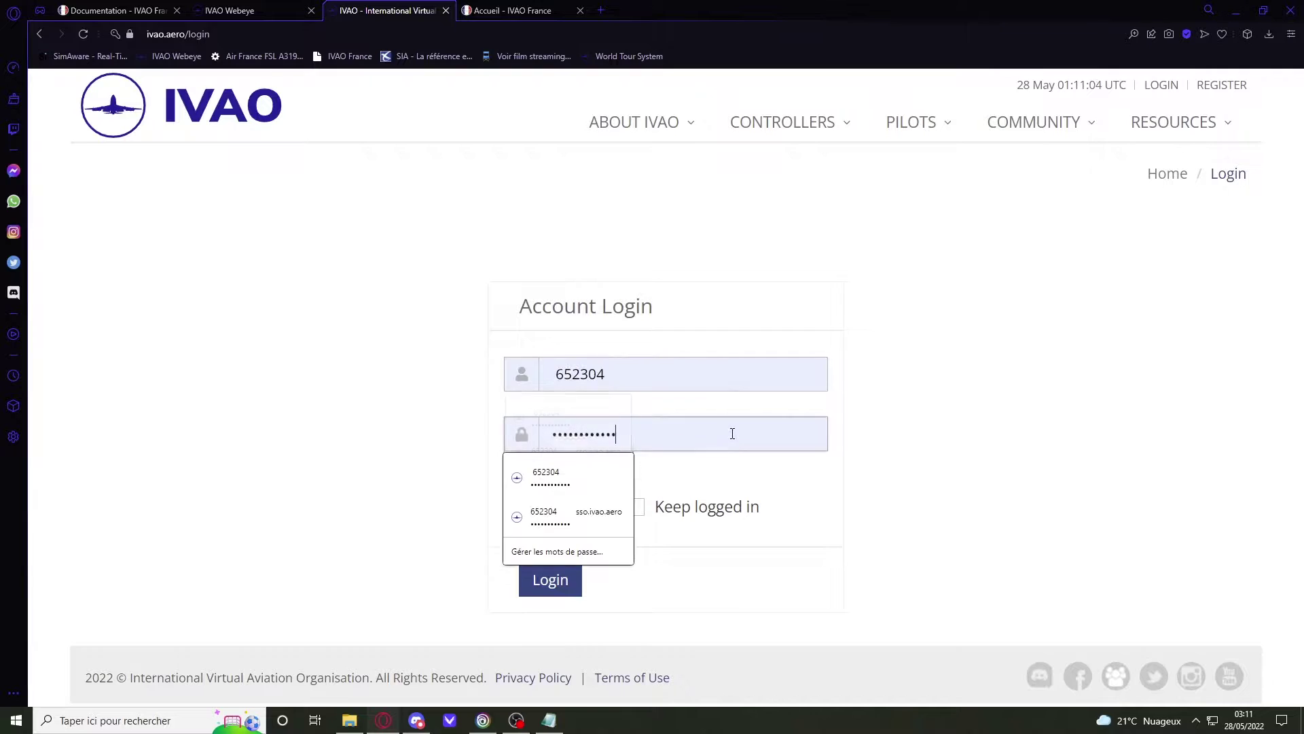
left_click(903, 447)
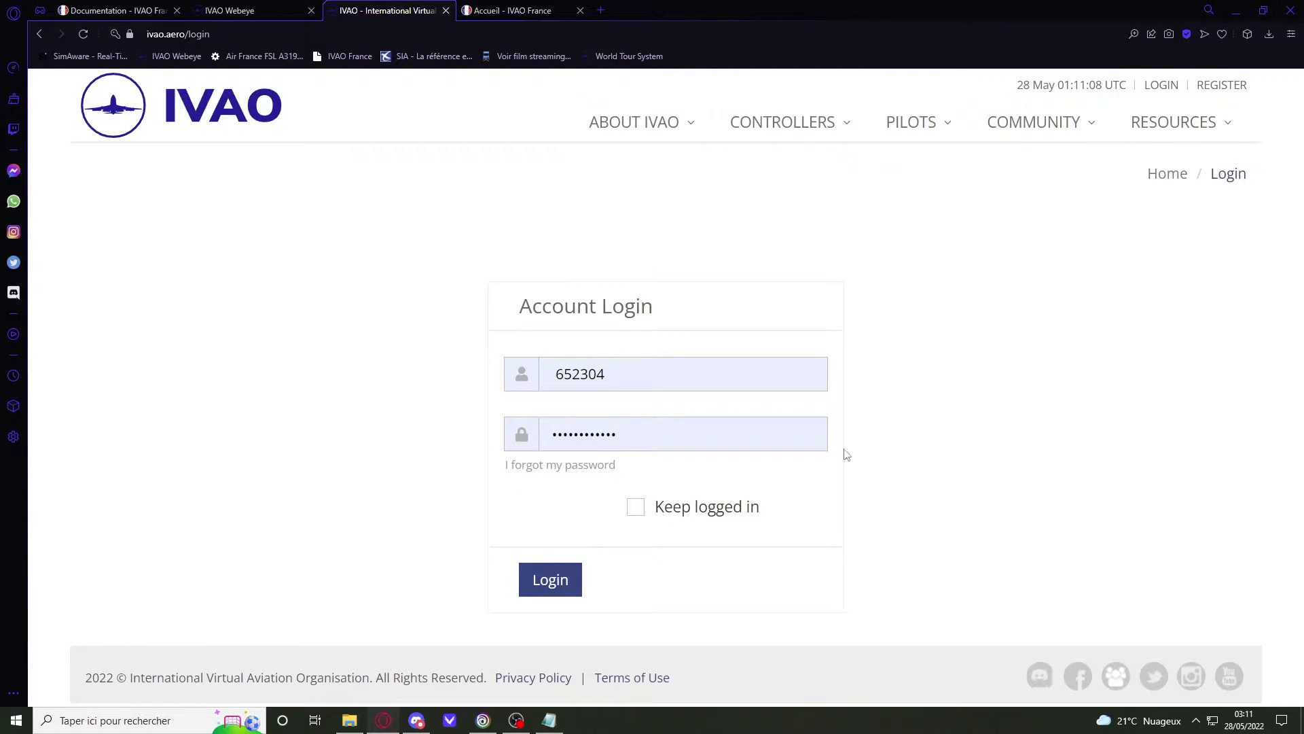
left_click(670, 442)
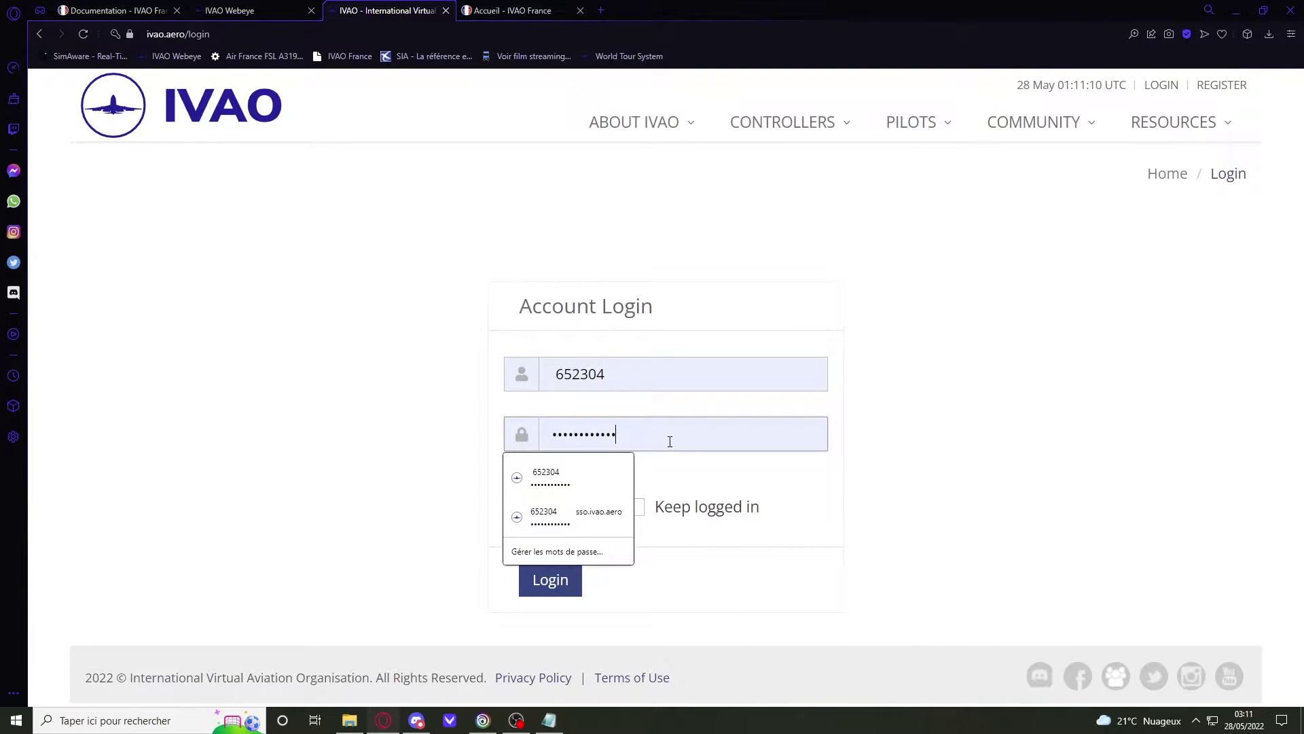
left_click(407, 538)
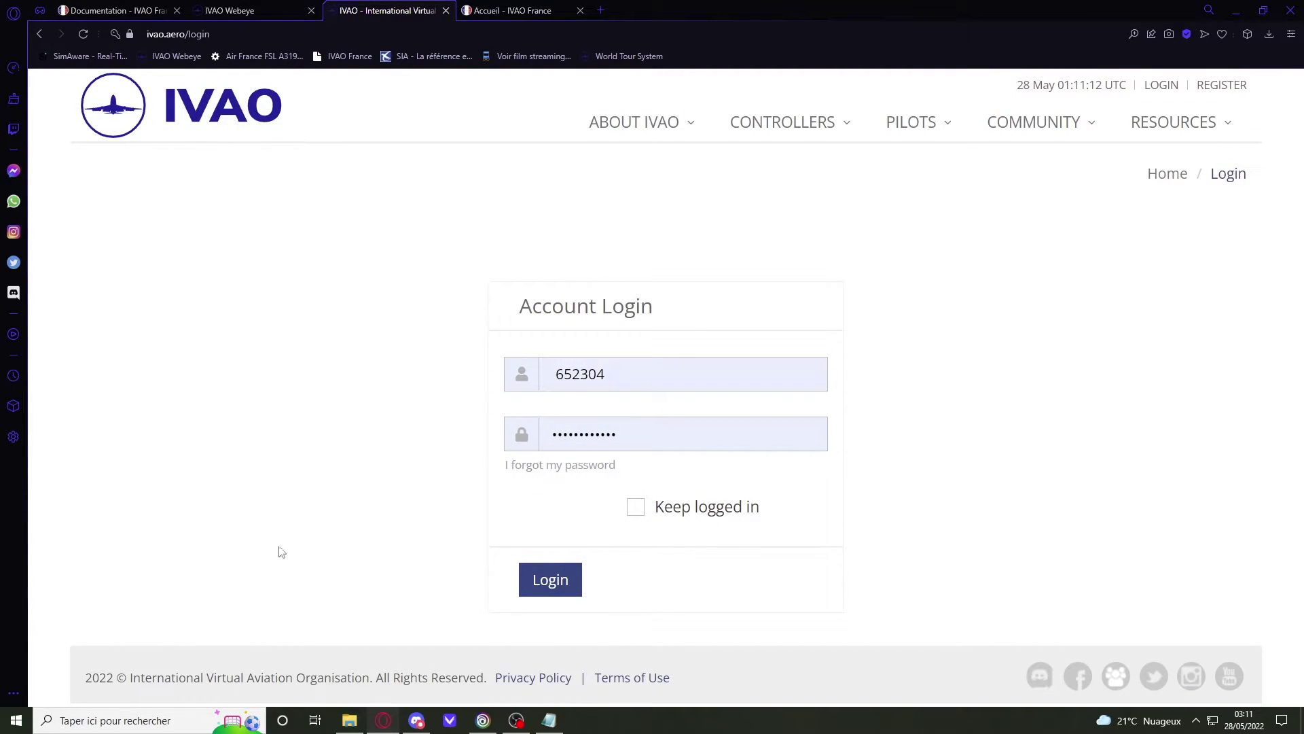
left_click(635, 513)
Step: Submit the login to sign in to the IVAO account
left_click(564, 579)
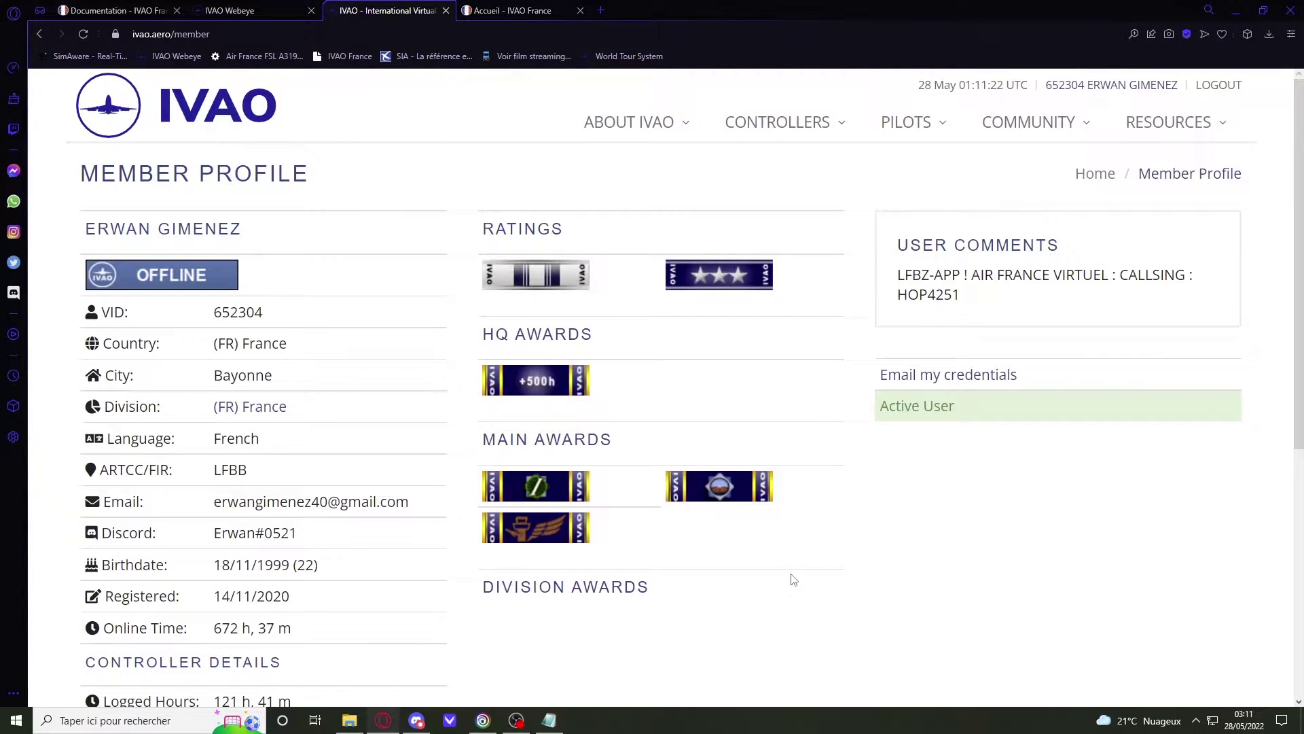
scroll(292, 571, "down", 1)
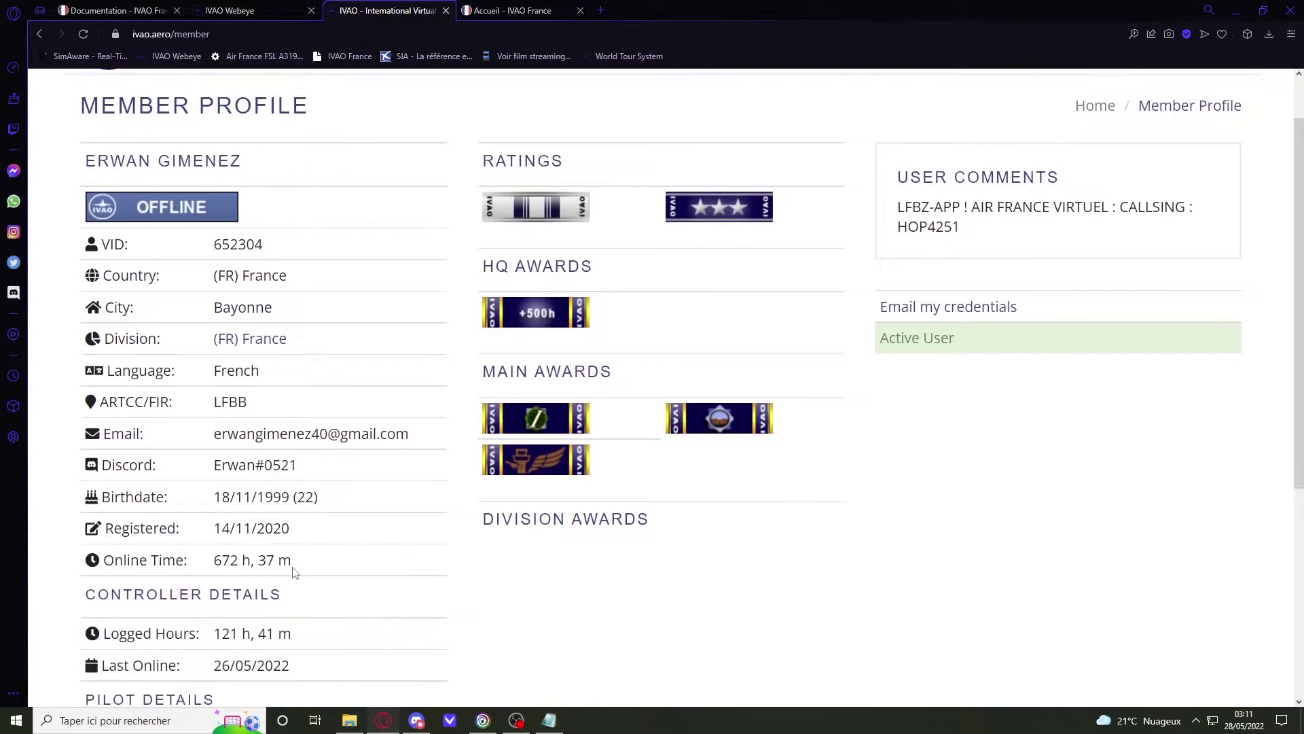
scroll(583, 501, "up", 1)
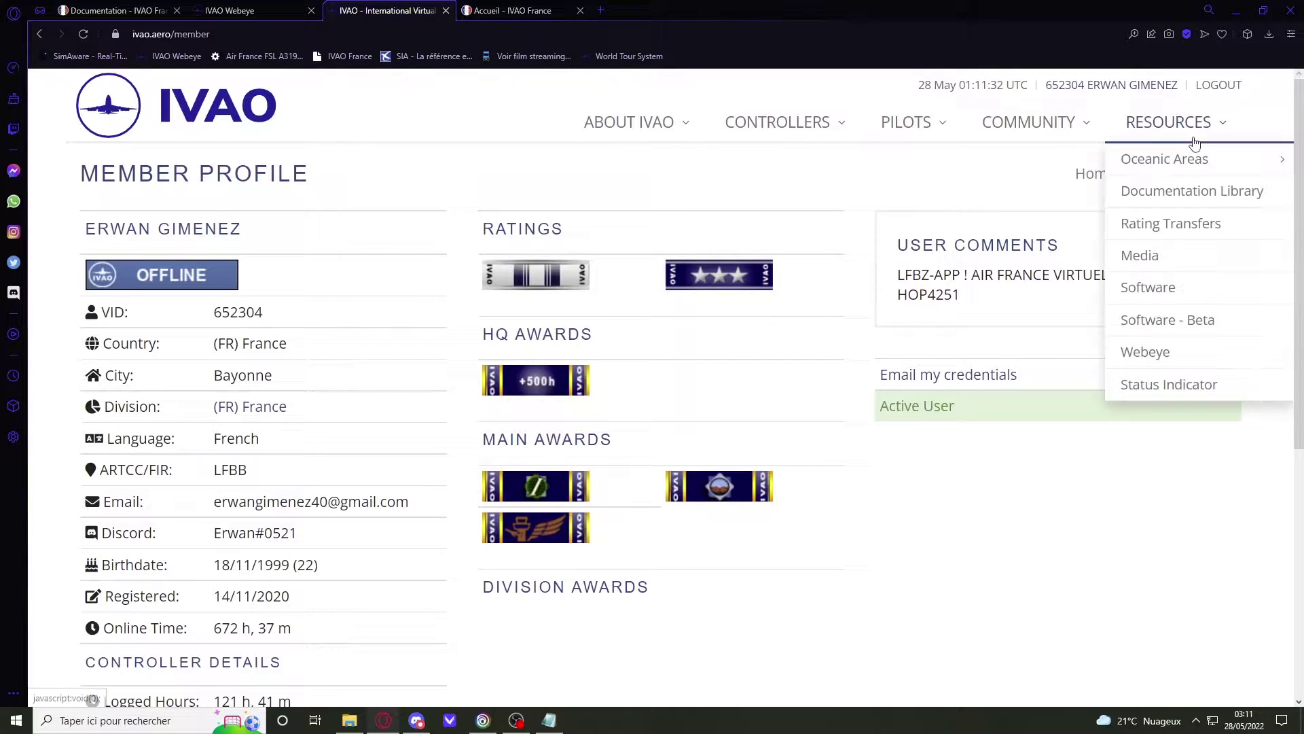
Step: Go to RESOURCES > Software - Beta to view the Aurora, Altitude and Artifice clients
mouse_move(1087, 153)
mouse_move(1155, 122)
left_click(1182, 318)
scroll(506, 410, "down", 1)
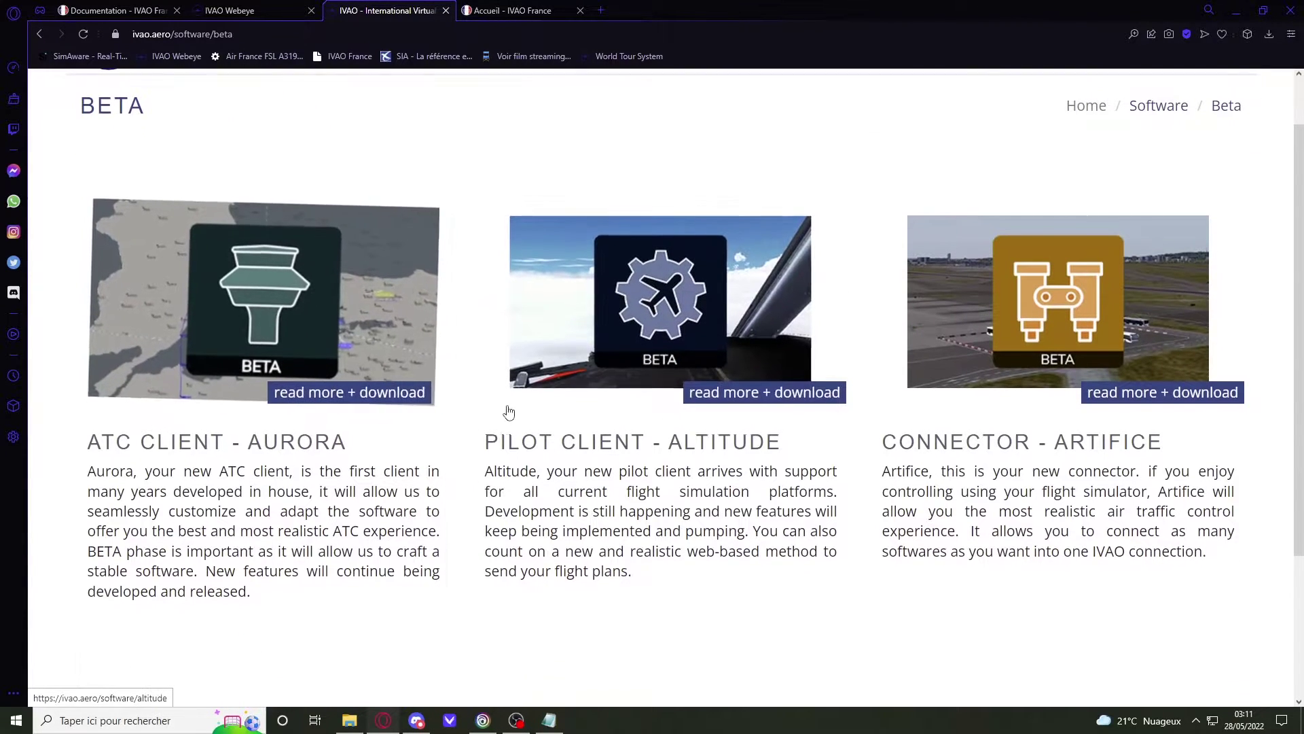
scroll(504, 387, "up", 1)
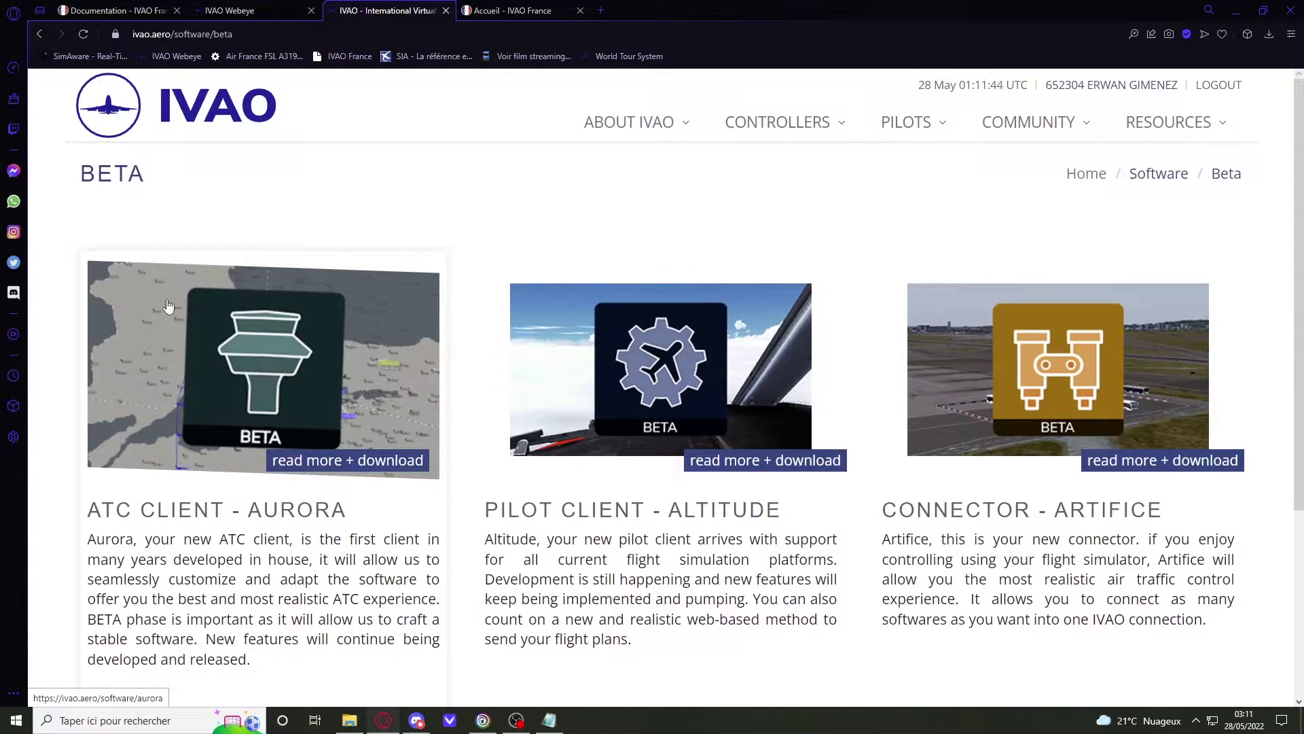
scroll(615, 420, "down", 2)
scroll(615, 420, "up", 2)
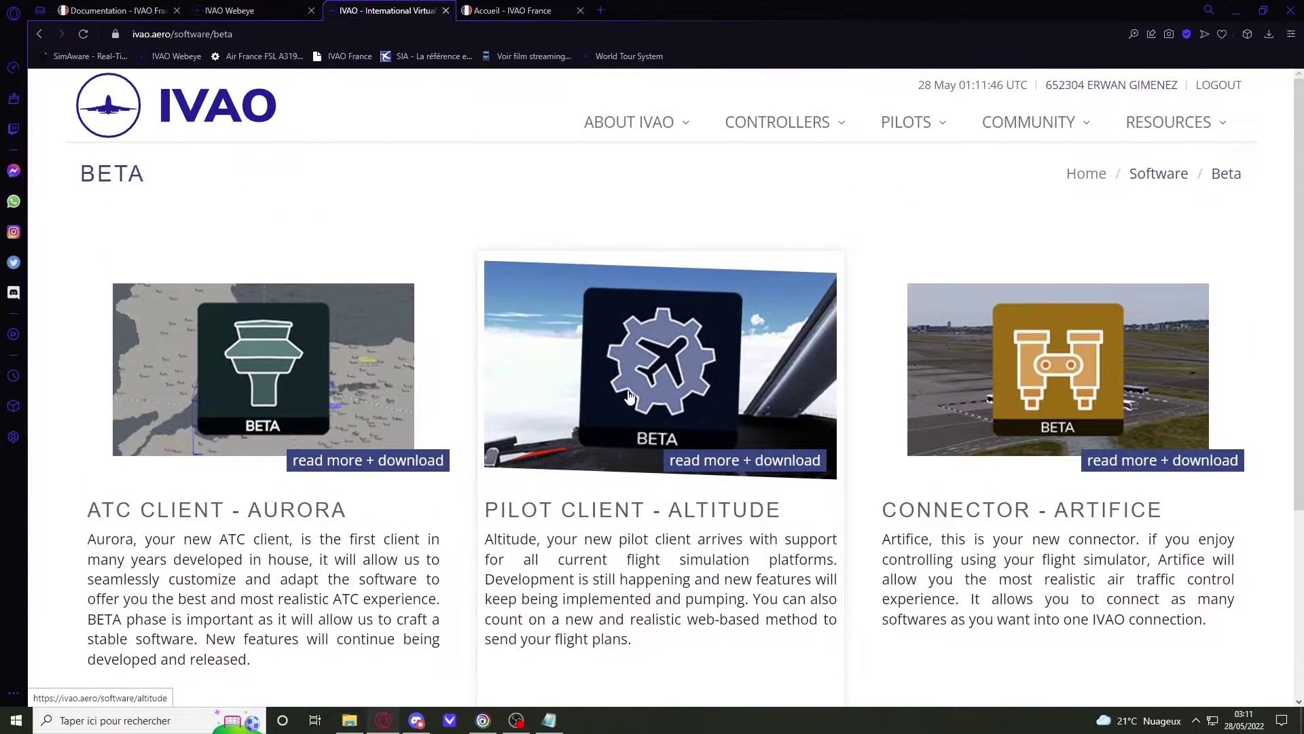
Step: Open the Altitude pilot client page and look over the Altitude downloads section
left_click(629, 397)
scroll(630, 394, "down", 1)
scroll(631, 393, "down", 8)
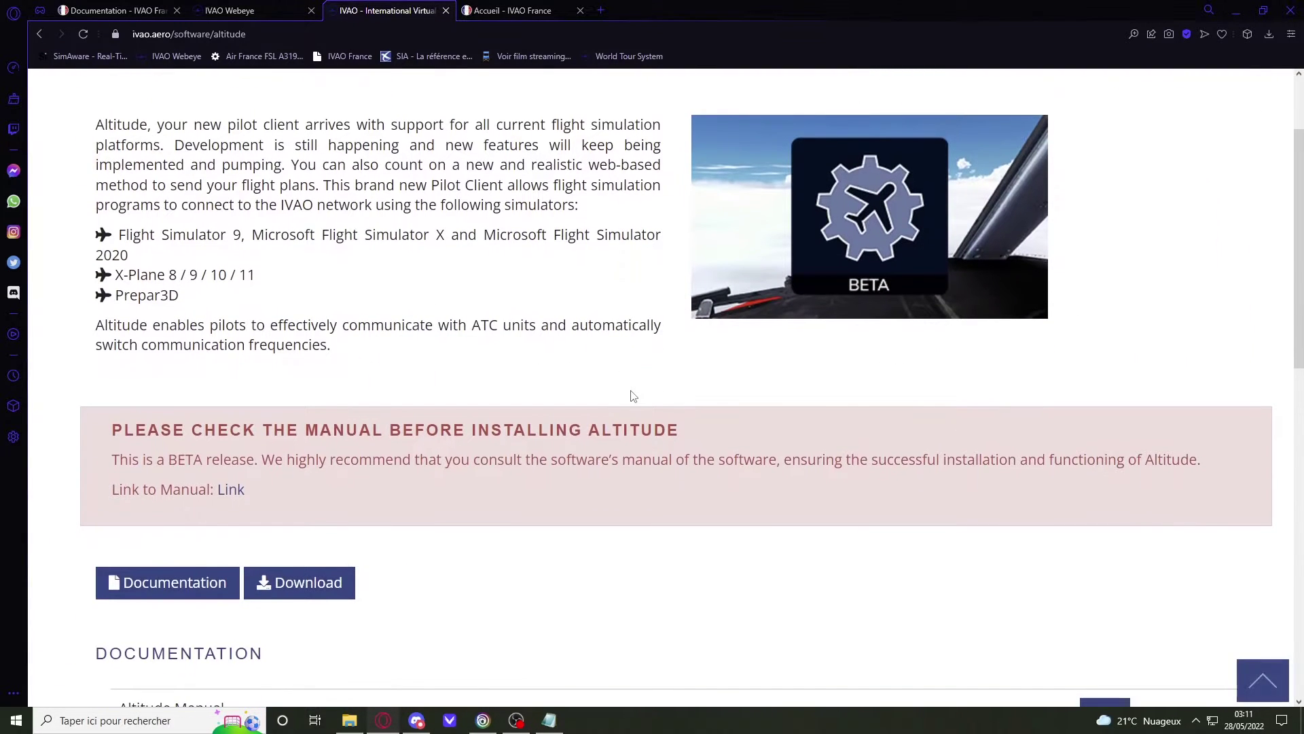
scroll(399, 408, "up", 2)
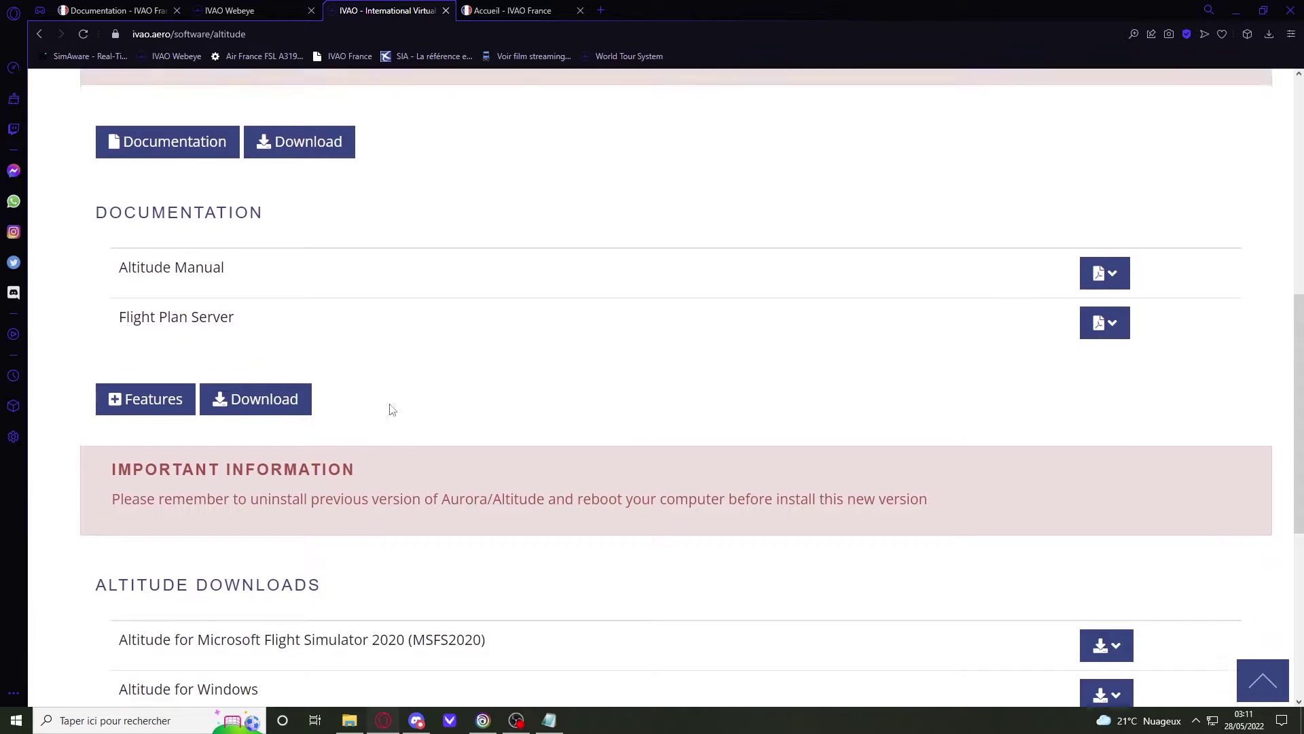
left_click_drag(97, 315, 306, 315)
left_click_drag(239, 417, 230, 417)
scroll(421, 370, "down", 5)
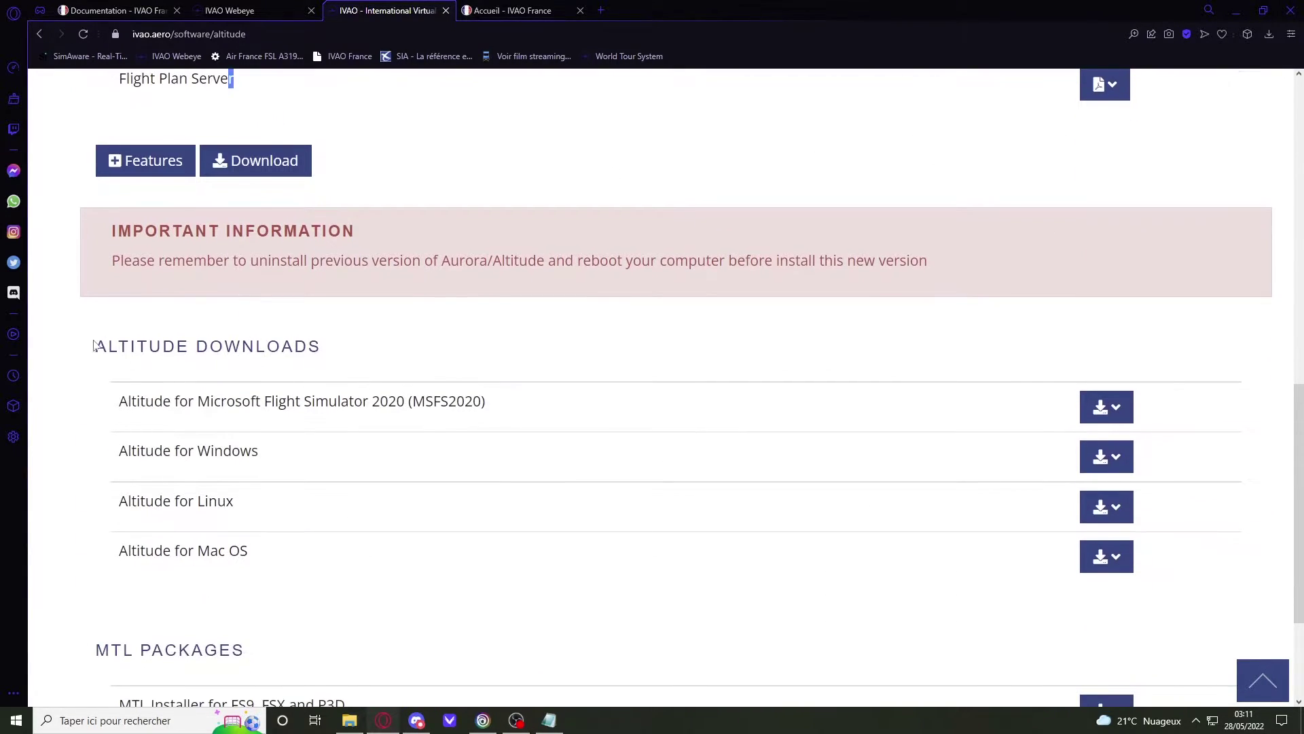
left_click_drag(91, 346, 311, 348)
left_click(521, 348)
left_click_drag(118, 452, 304, 454)
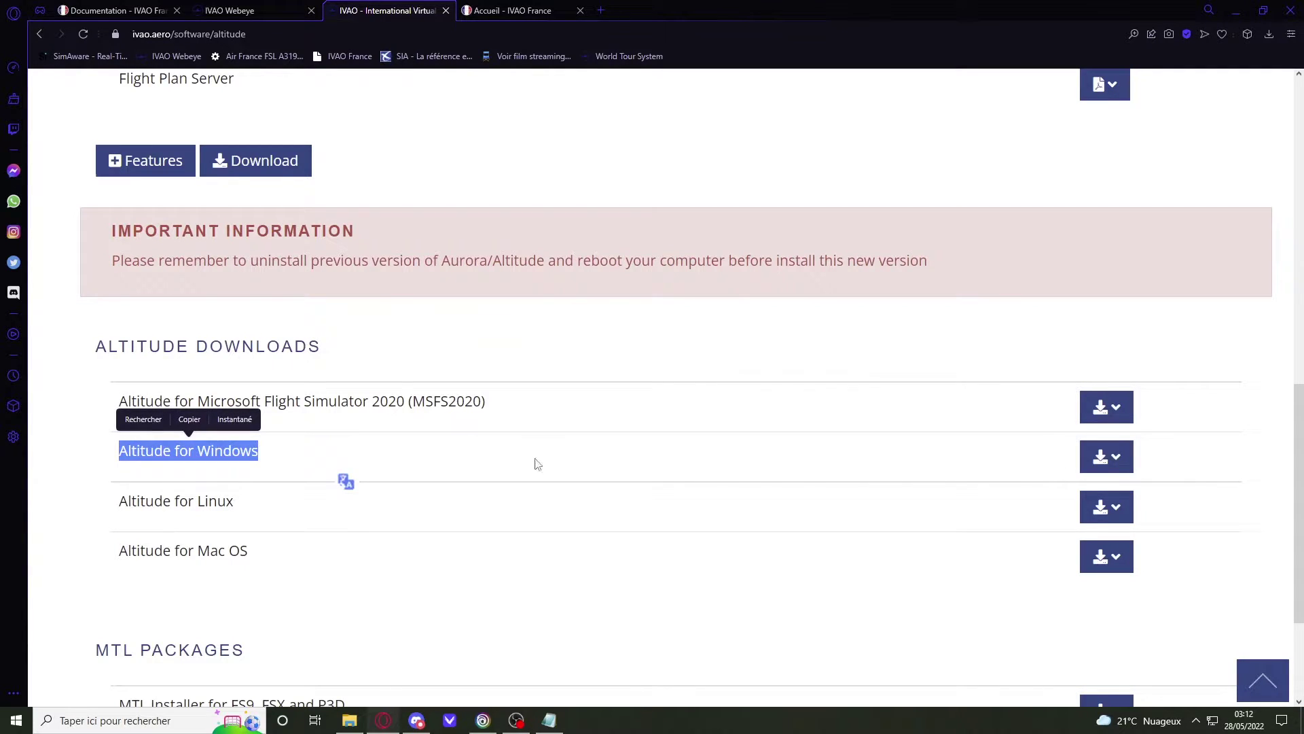
left_click(162, 456)
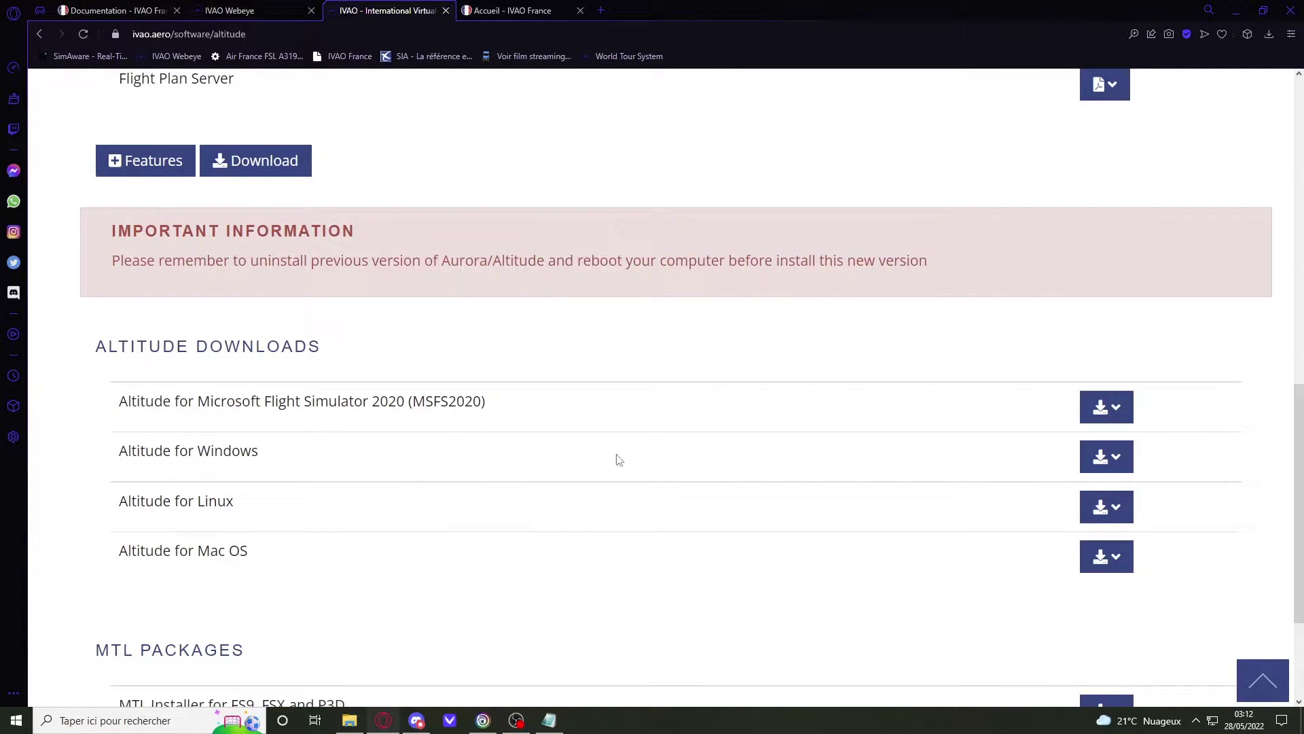
Step: Compare the version choices for Altitude on Windows, Linux and Mac OS
left_click(1107, 457)
scroll(866, 433, "down", 1)
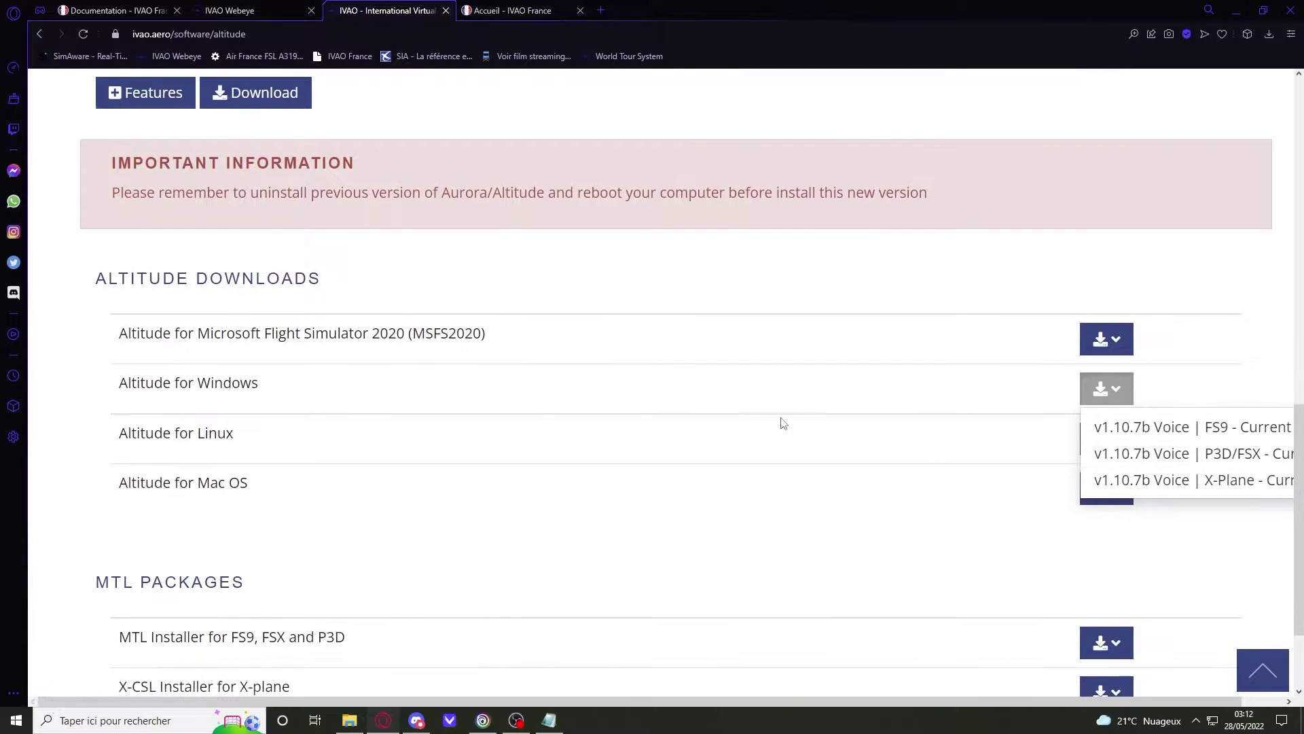
left_click_drag(609, 541, 716, 319)
left_click(1107, 438)
left_click(1107, 487)
left_click(1015, 557)
left_click(1107, 389)
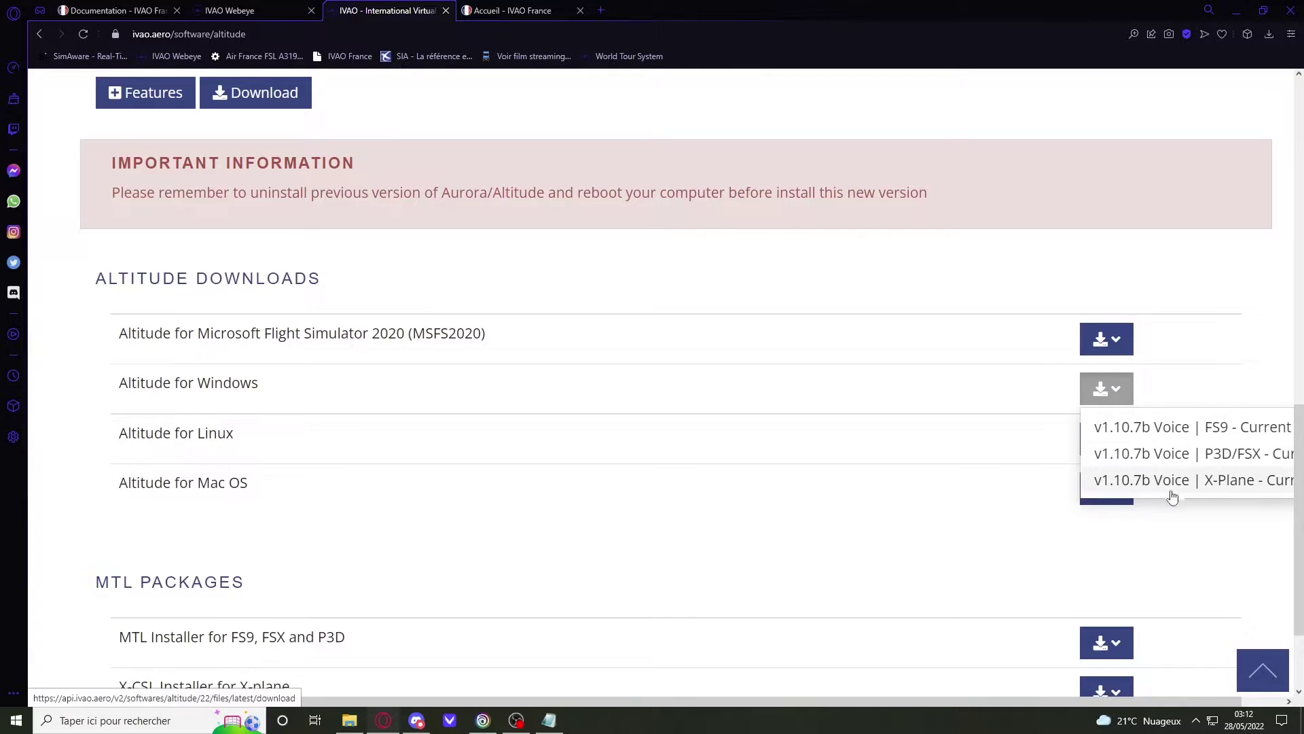
left_click(445, 537)
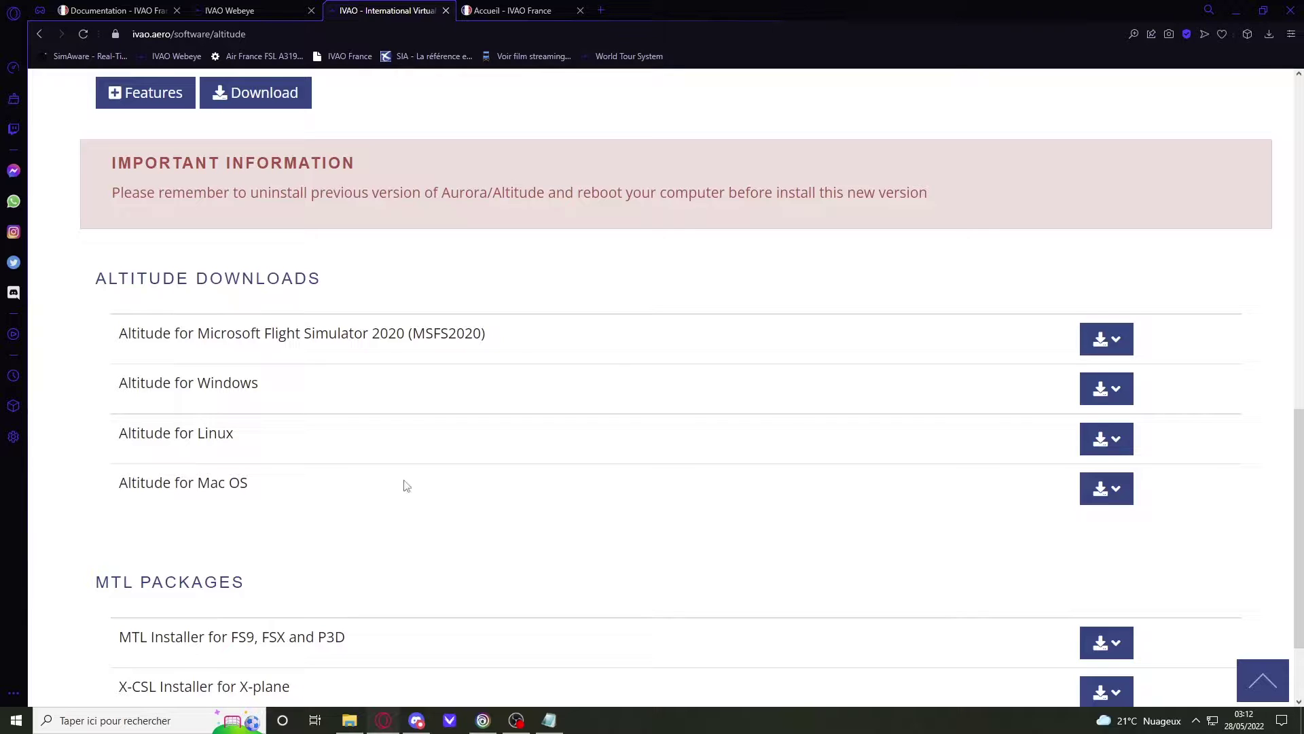
Step: Review the MTL Installer and X-CSL Installer download entries
scroll(404, 483, "down", 2)
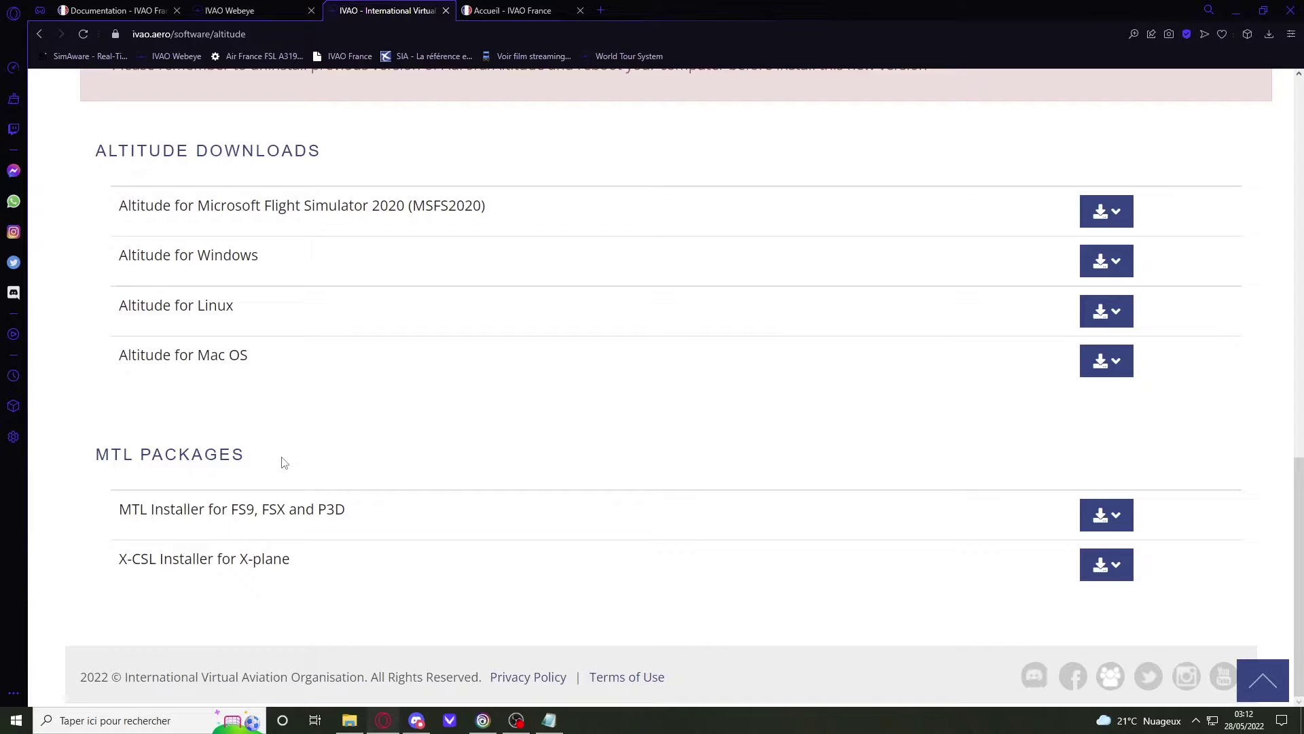
left_click_drag(119, 509, 347, 510)
left_click(1125, 532)
left_click_drag(123, 558, 273, 558)
left_click(1106, 564)
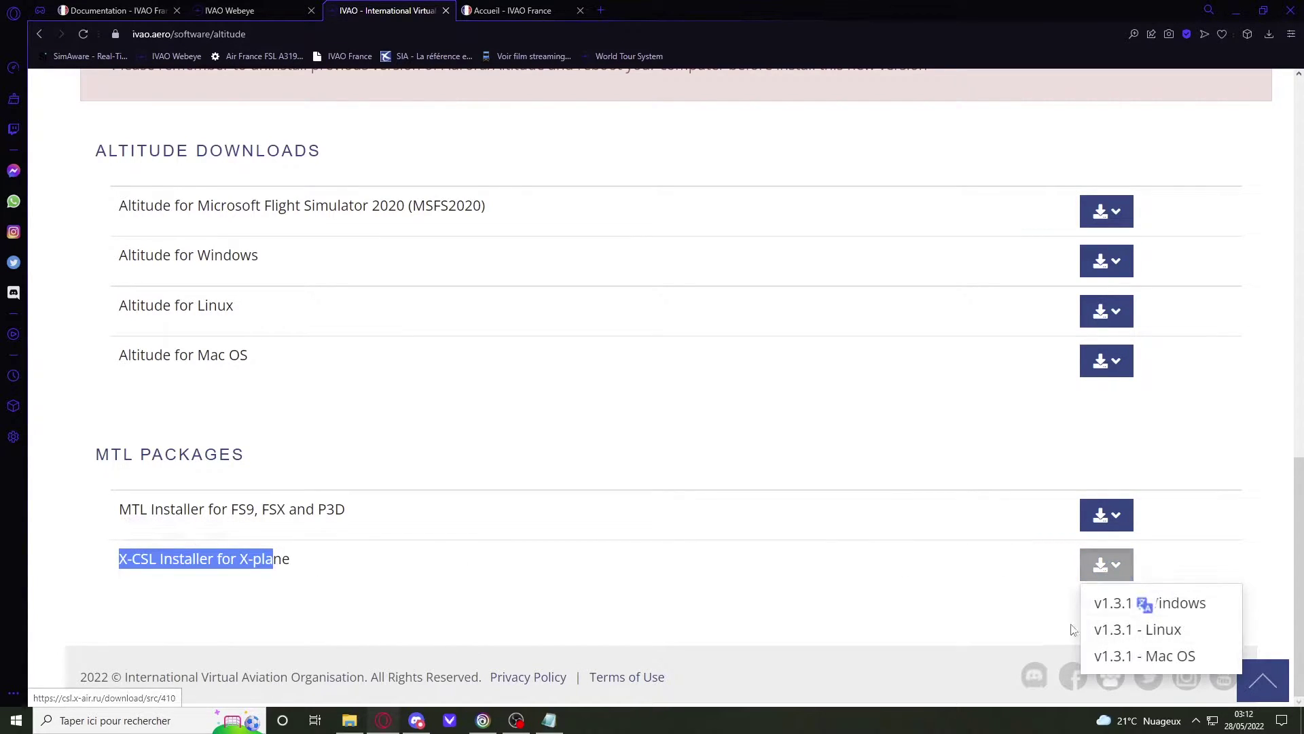
left_click(892, 606)
scroll(796, 592, "up", 1)
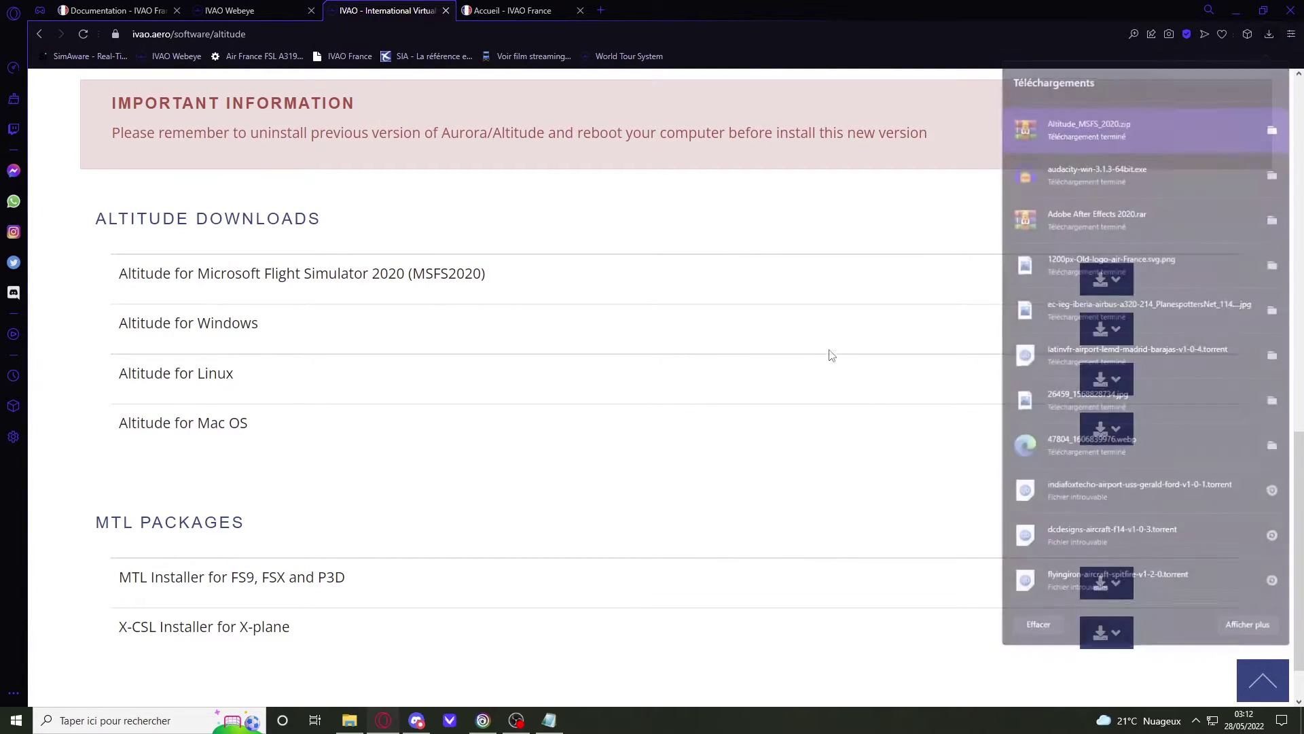
Step: Download the MSFS2020 Altitude v1.10.7b Voice build and open the downloaded zip
left_click(1114, 275)
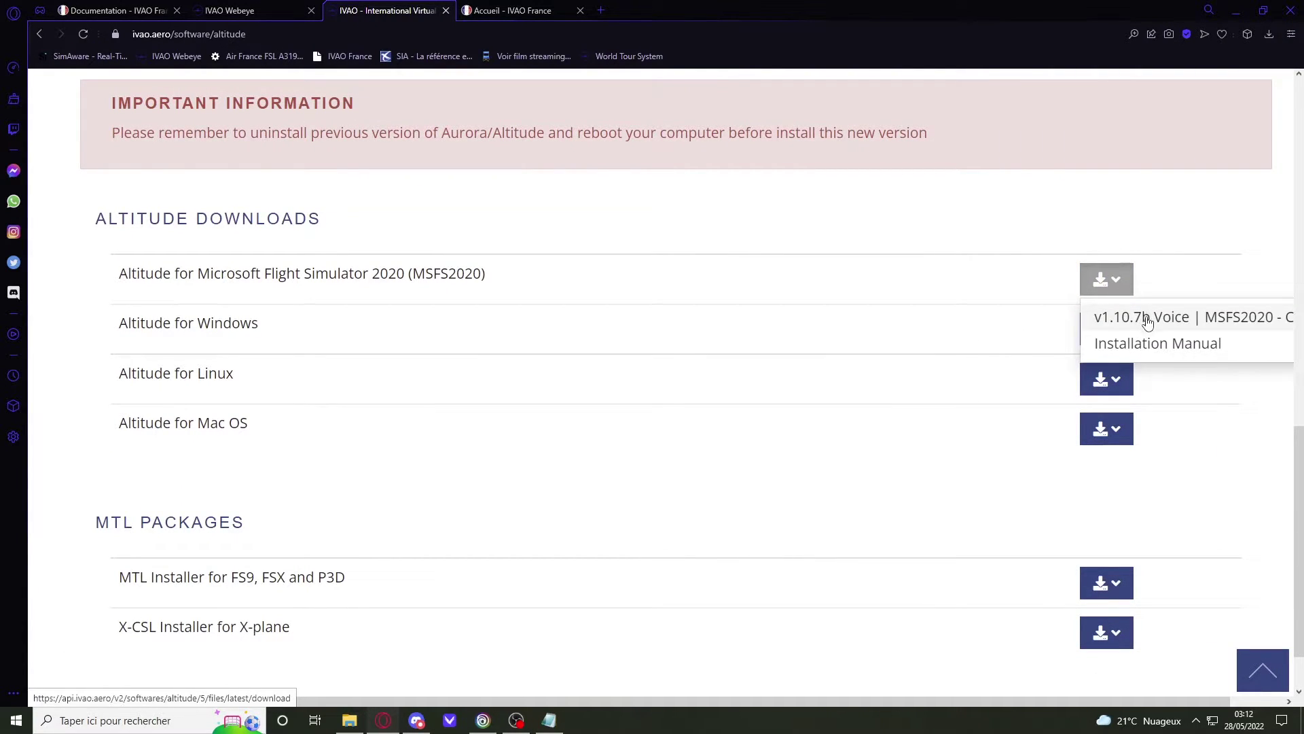
left_click(1148, 320)
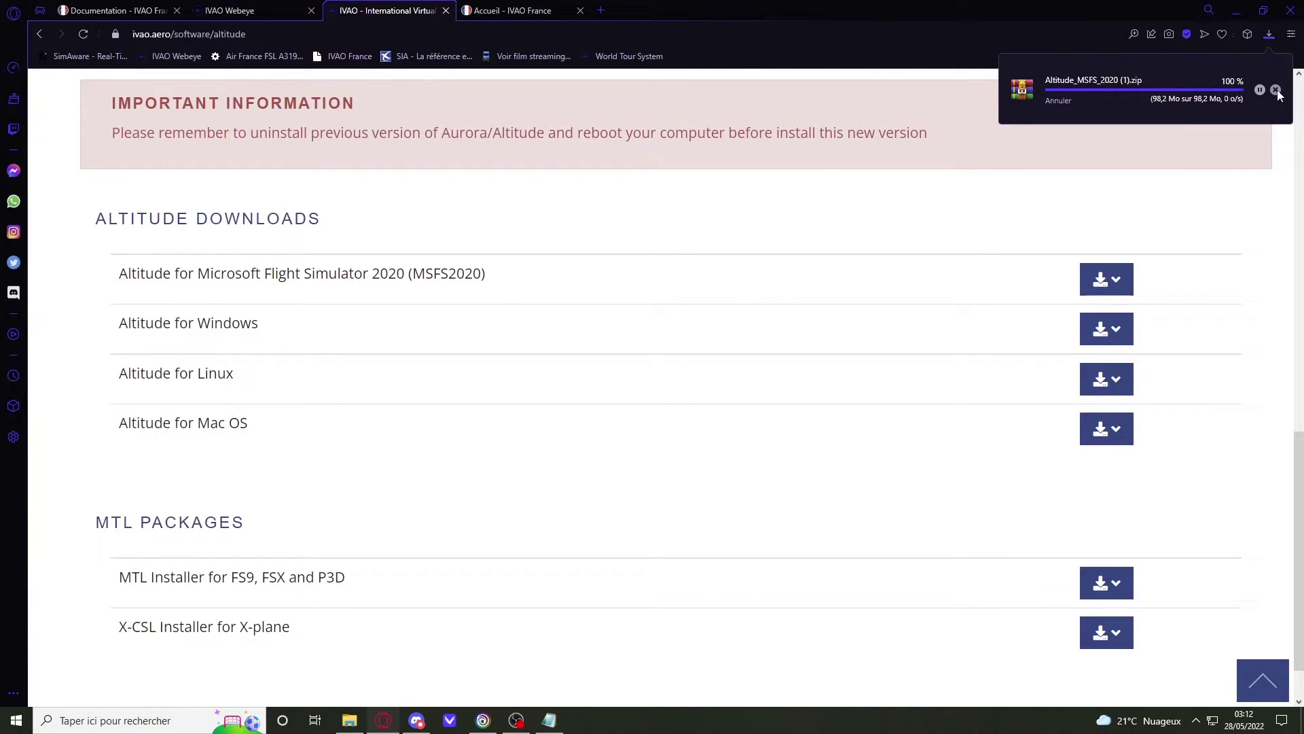
left_click(1213, 91)
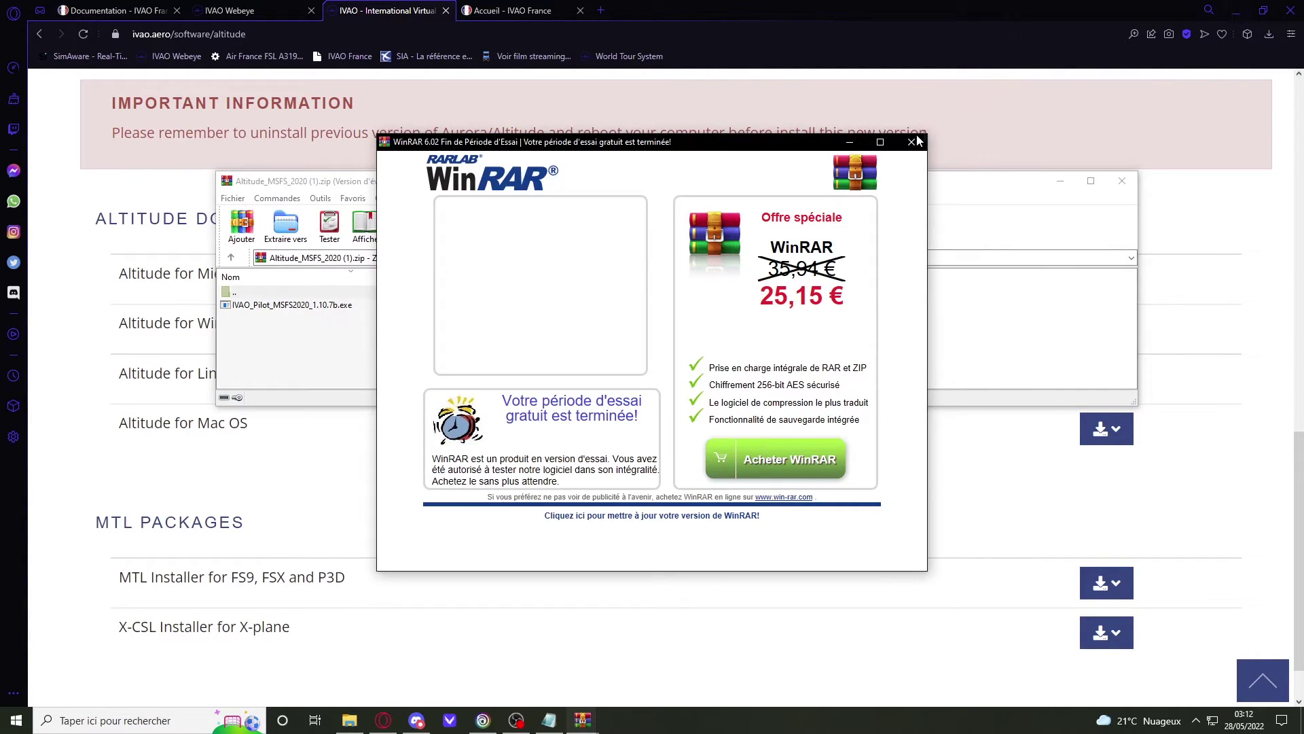
Step: Dismiss the WinRAR notice, minimize Opera, and run IVAO_Pilot_MSFS2020_1.10.7b.exe from the archive
left_click(916, 141)
left_click(1244, 9)
left_click(1246, 9)
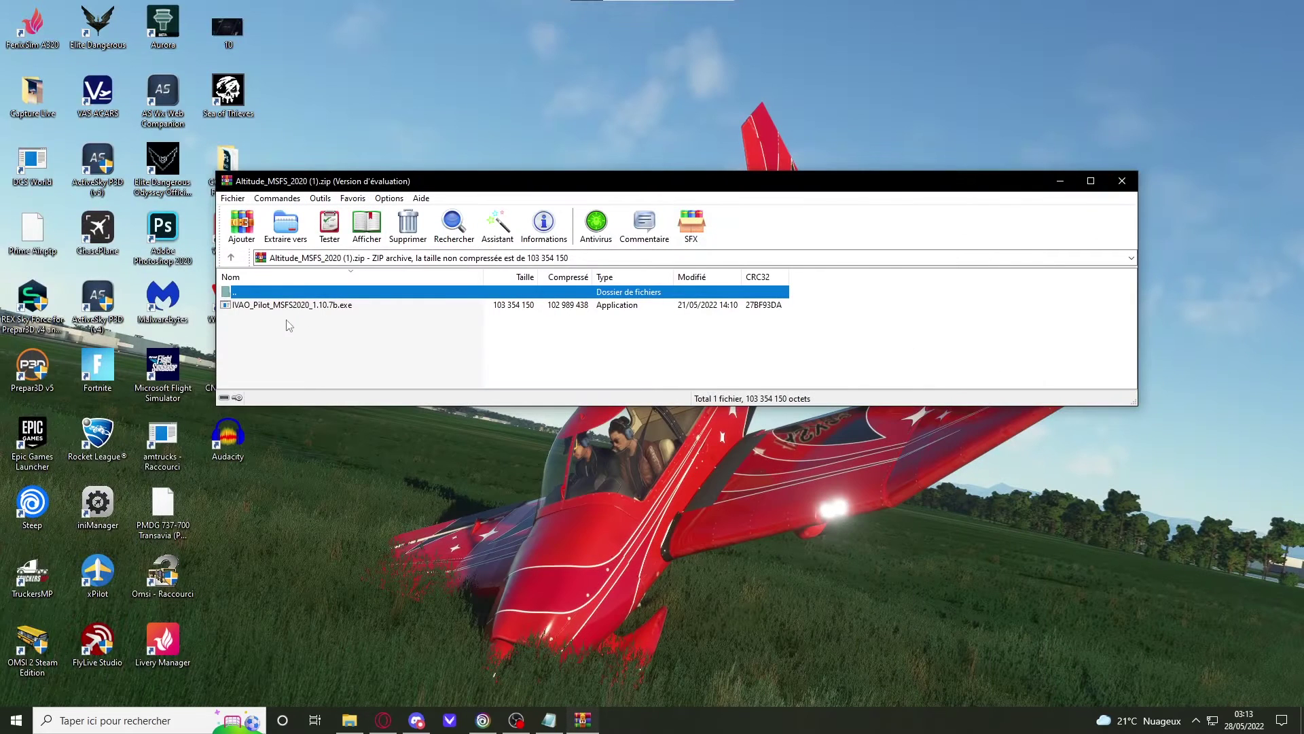
double_click(292, 305)
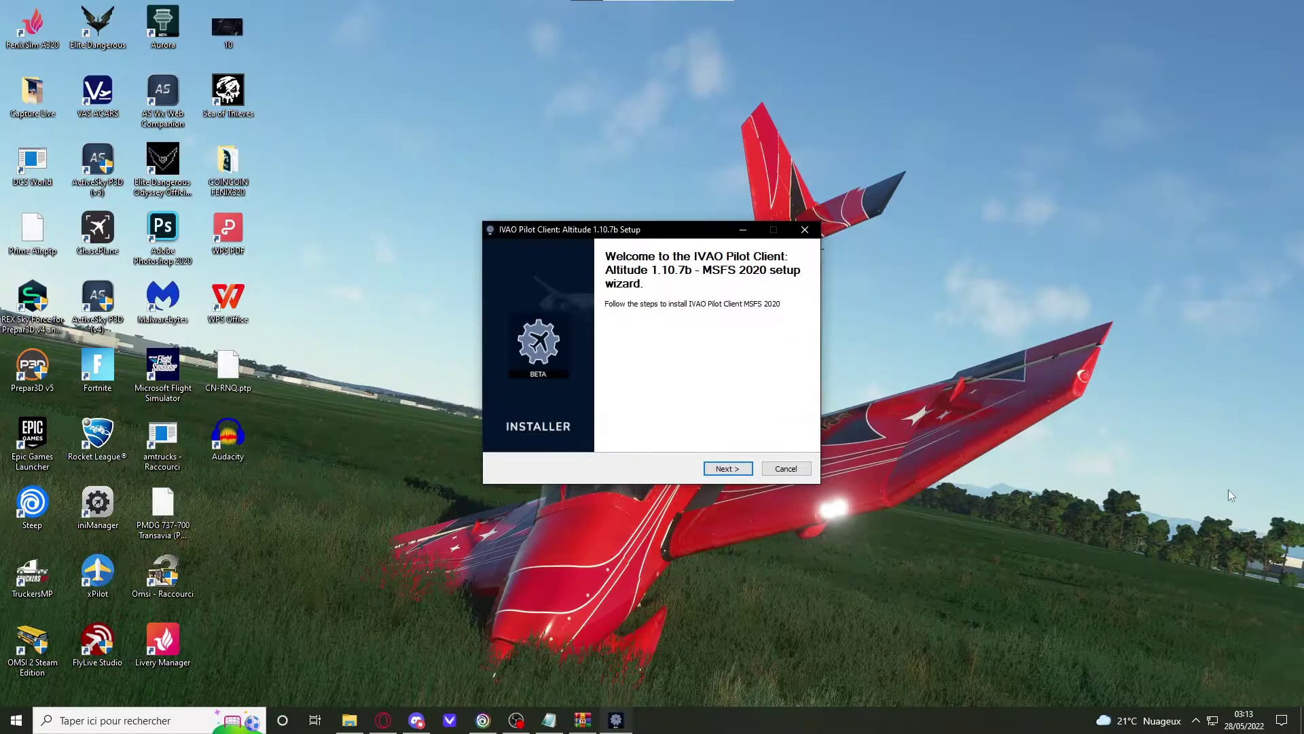
Step: Accept the license and keep D:\MSFS\MOds as the install folder
left_click_drag(664, 233, 652, 211)
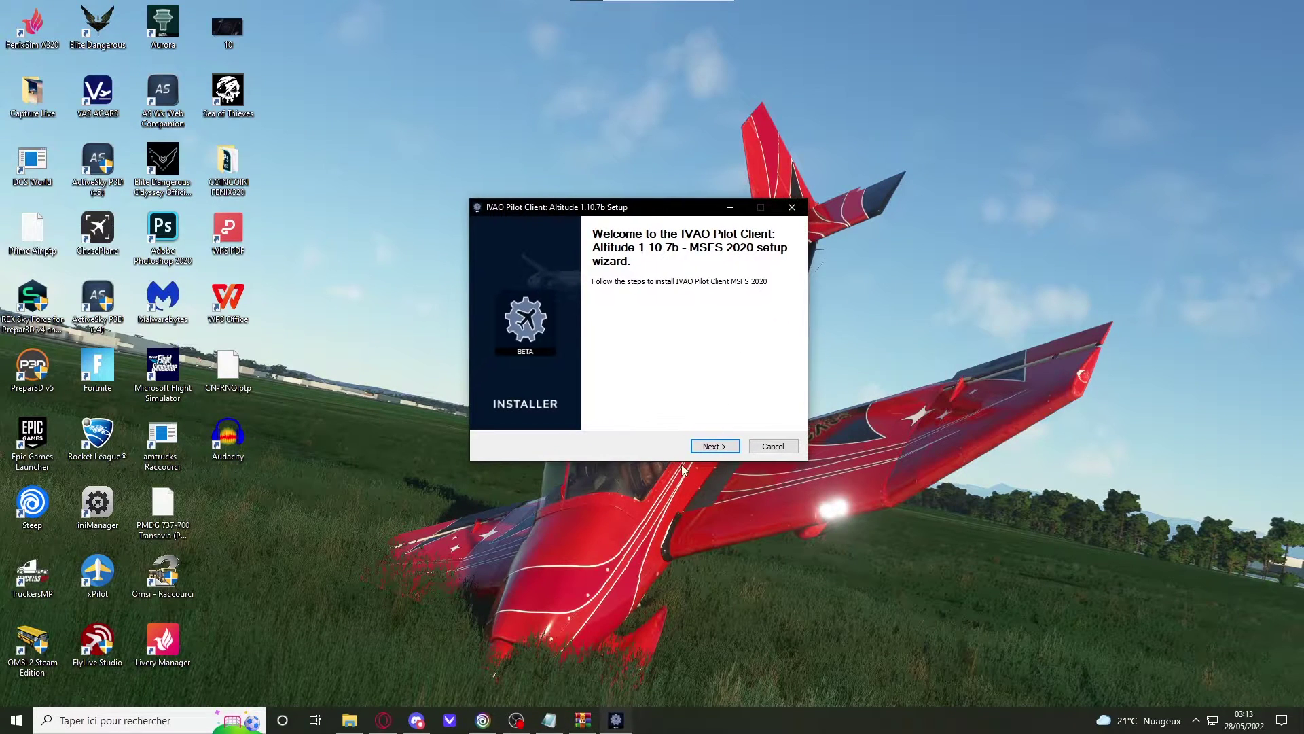
left_click(709, 448)
left_click(709, 449)
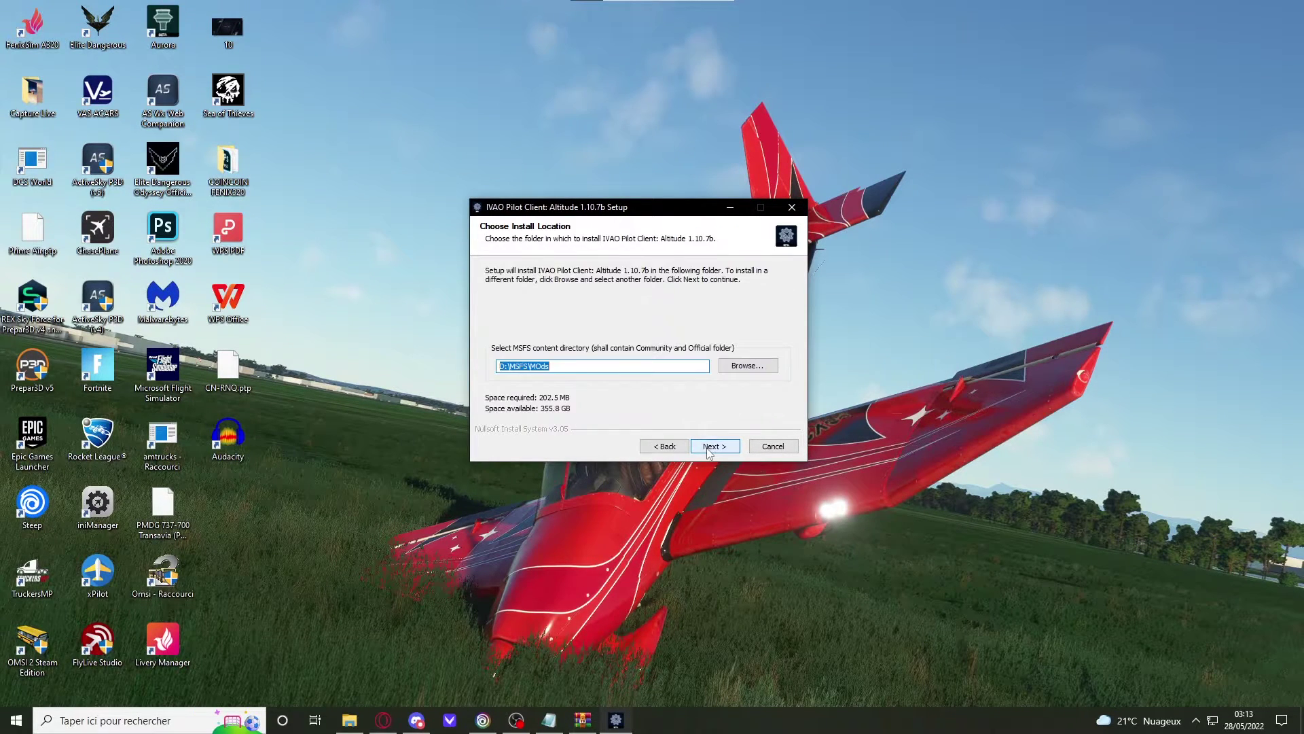
left_click(553, 367)
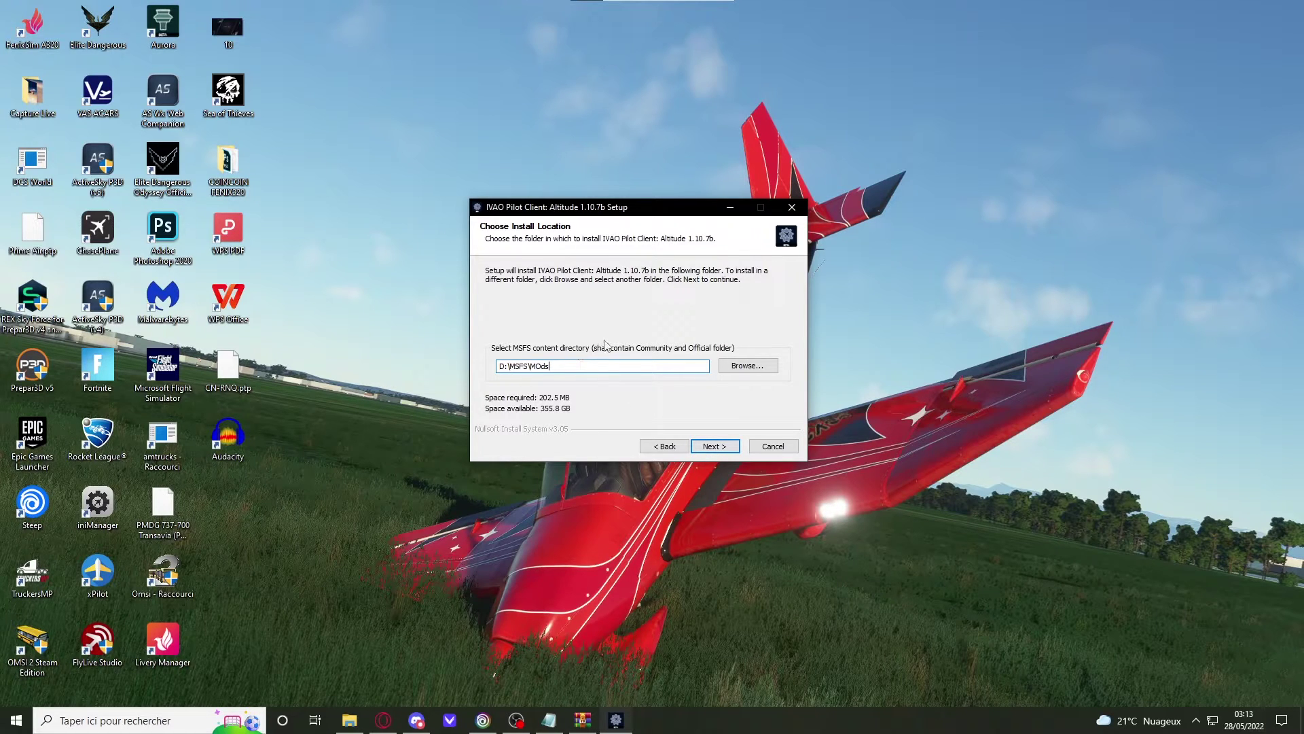
left_click_drag(498, 369, 571, 367)
left_click(573, 368)
left_click(725, 446)
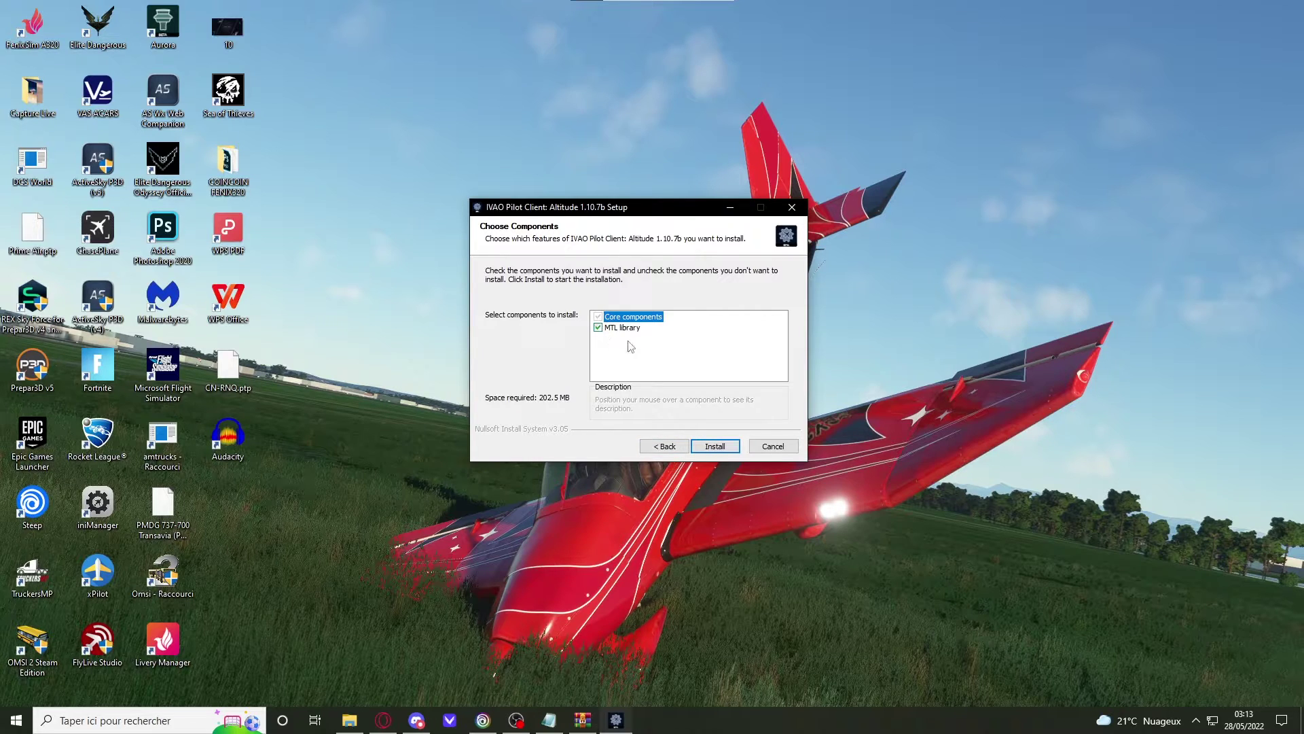
Step: Install the core components and MTL library, then finish with desktop shortcuts created
left_click(716, 448)
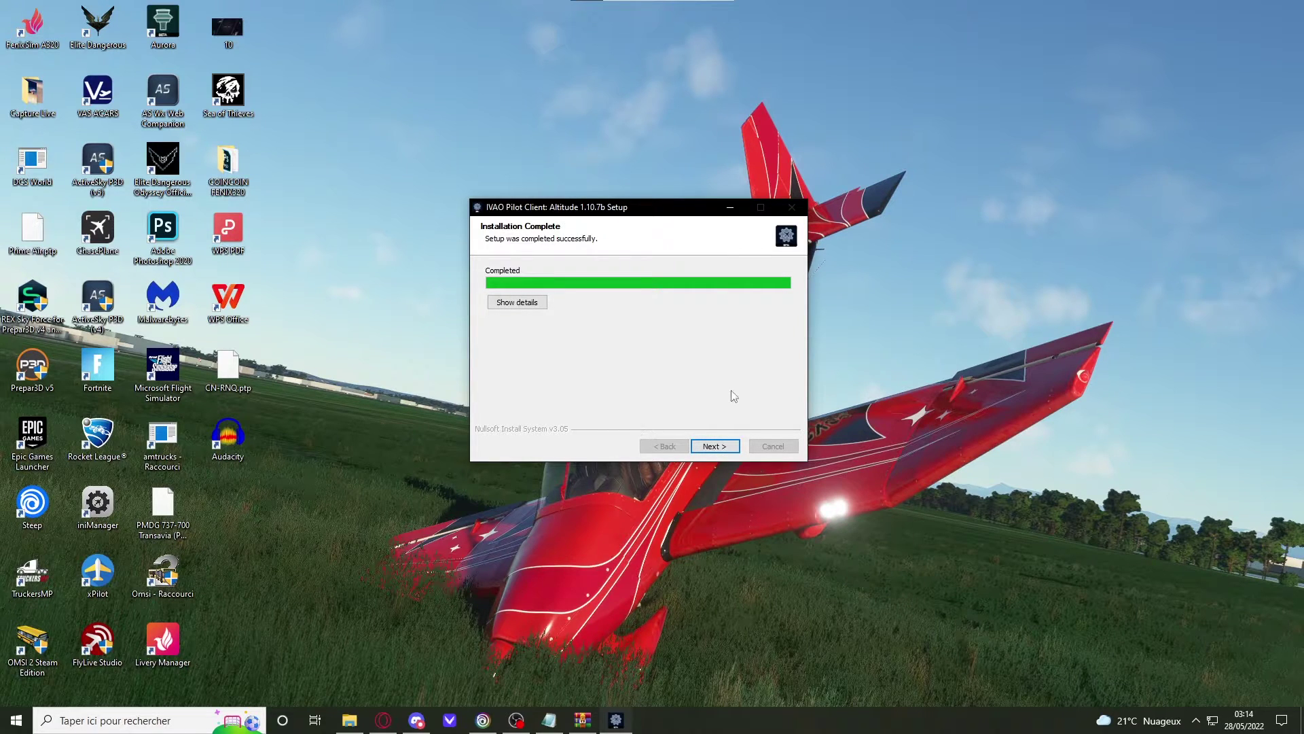
left_click(715, 446)
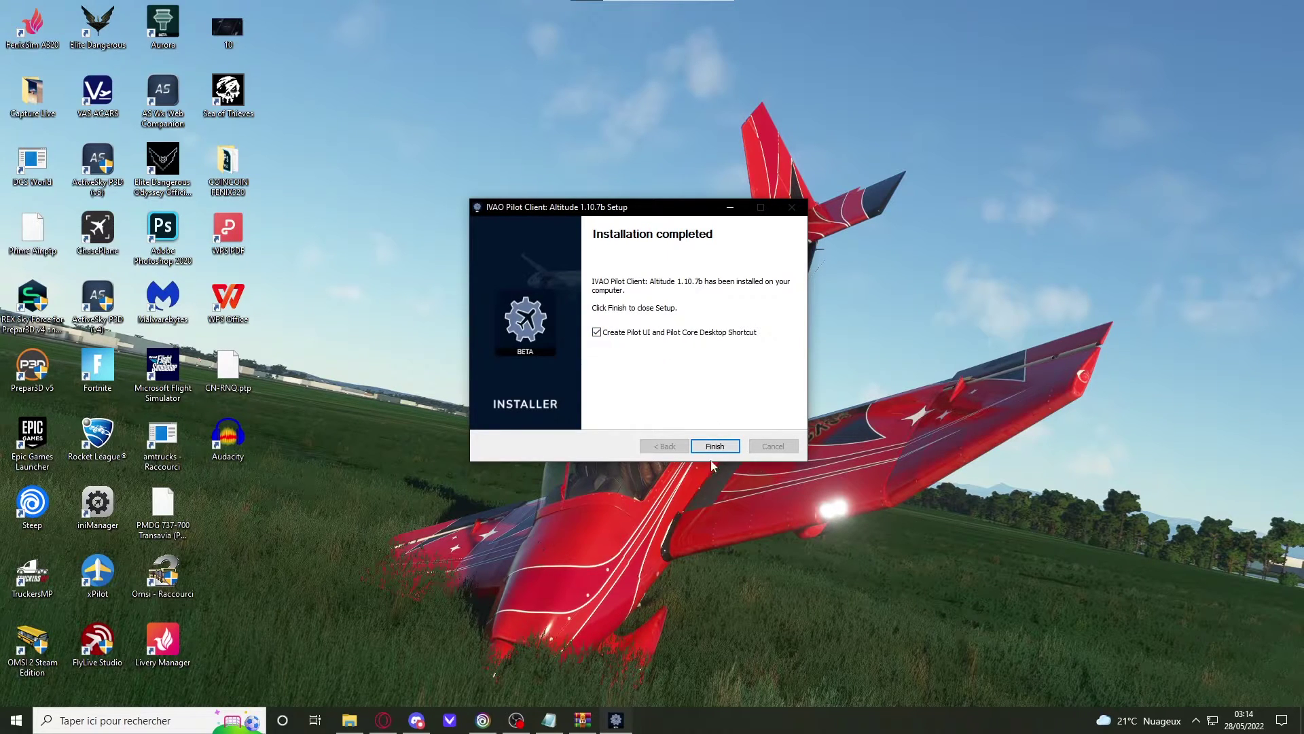
left_click(714, 446)
Step: Create a new desktop folder named IVAO MSFS 2, declining the merge with the existing IVAO msfs folder
left_click_drag(312, 466, 223, 598)
left_click(451, 419)
right_click(439, 386)
left_click(447, 358)
right_click(447, 166)
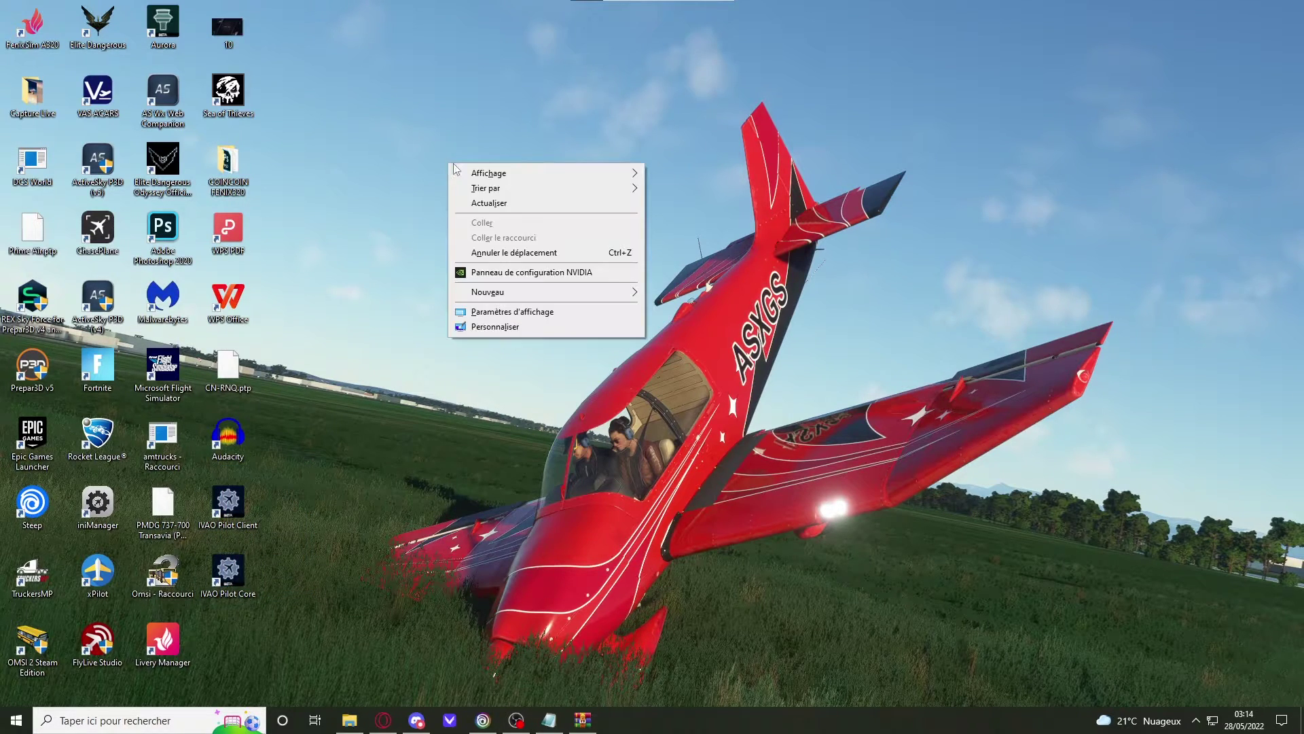
mouse_move(469, 293)
left_click(658, 297)
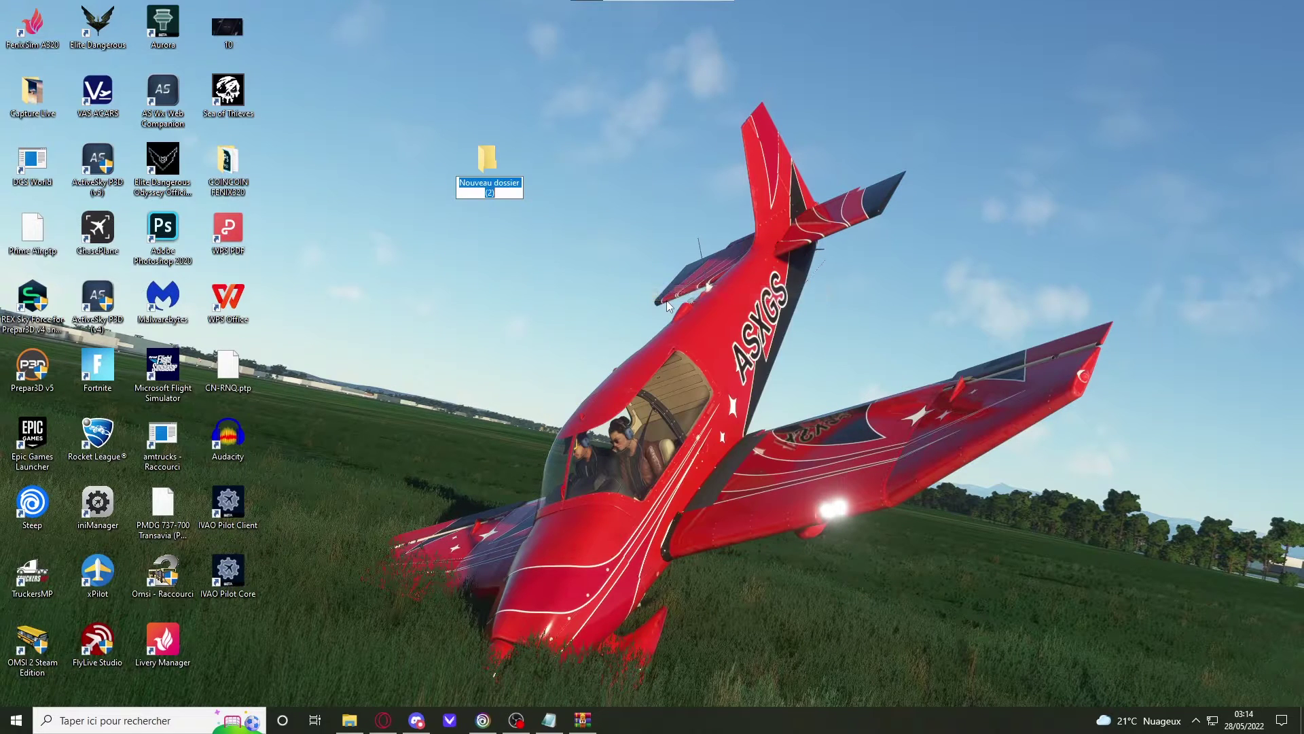
key("BackSpace")
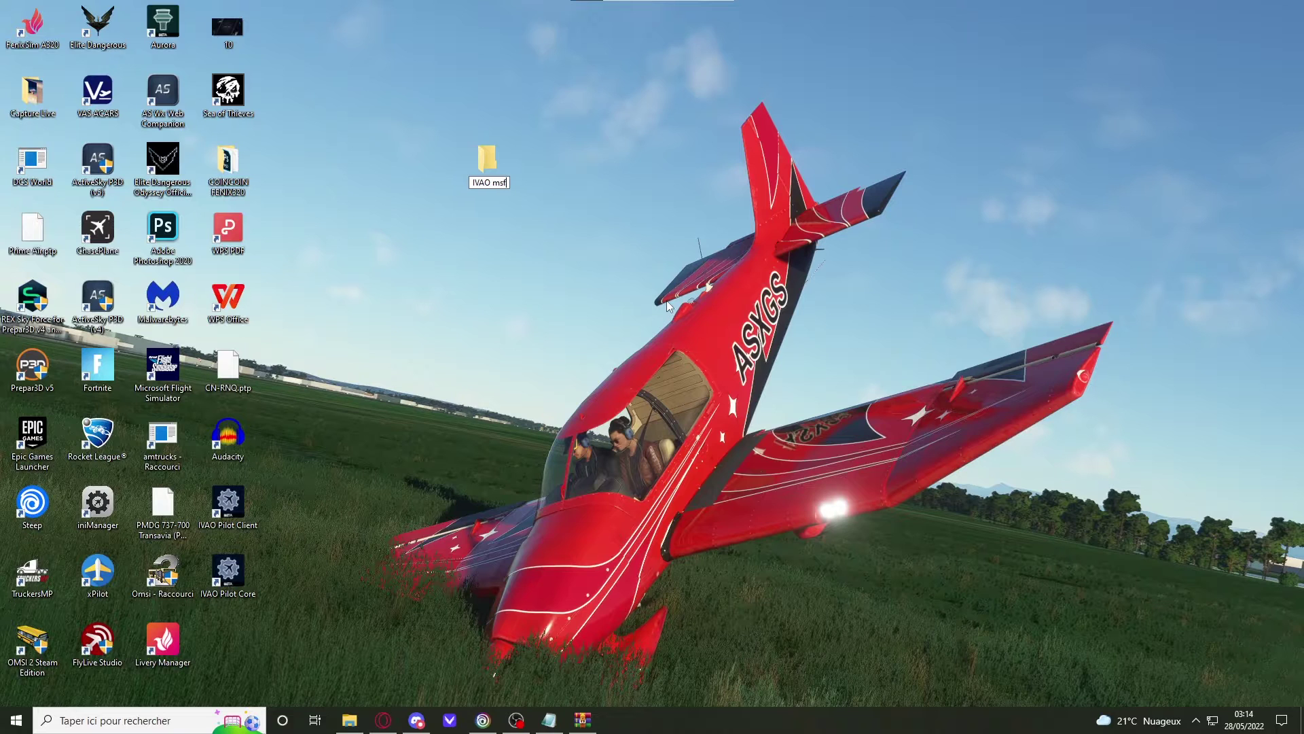
key("Return")
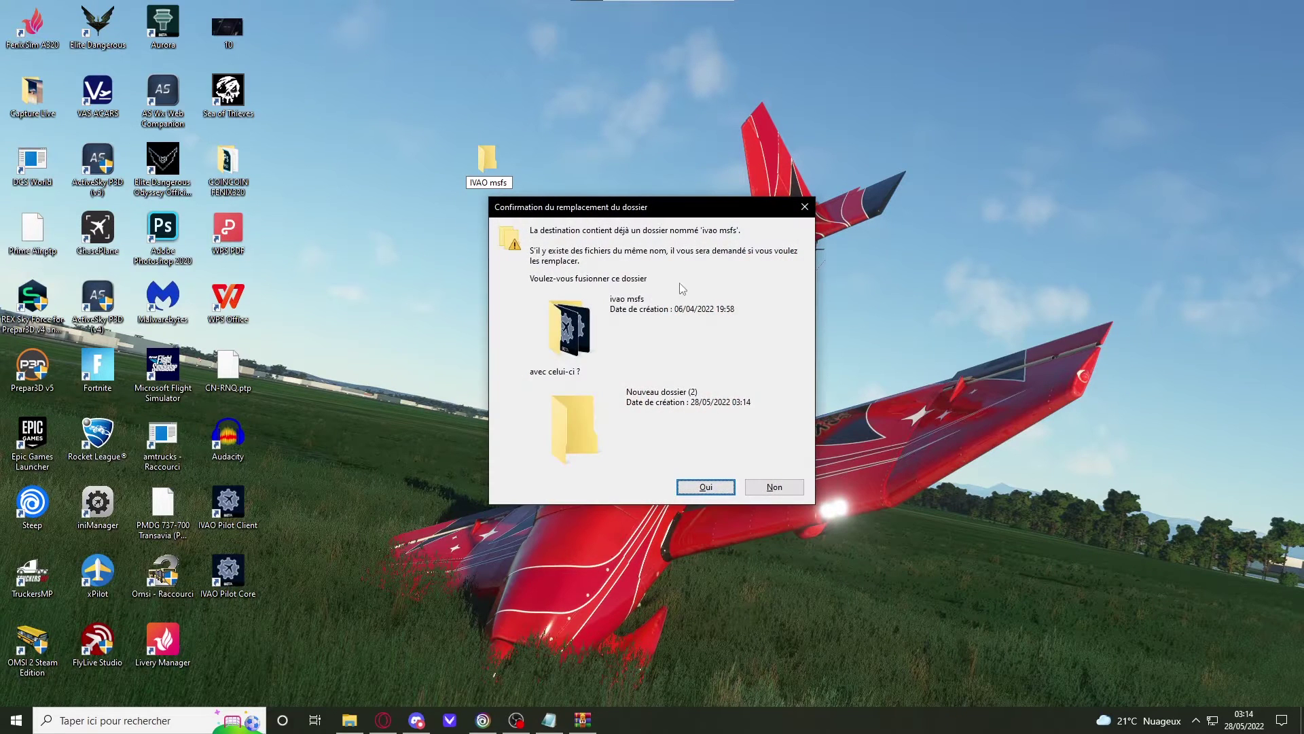
left_click(800, 489)
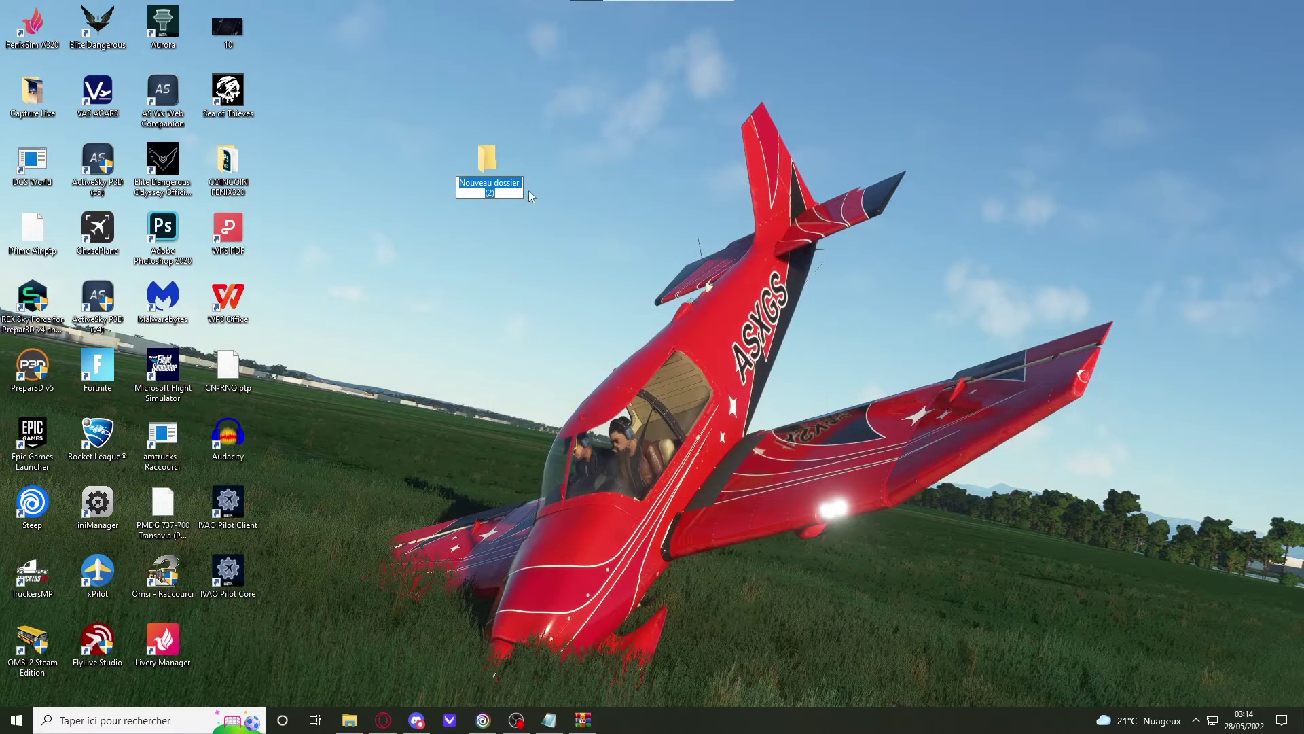
key("BackSpace")
type("IVAO MSFS 2")
key("Return")
Step: Place the folder beside Sea of Thieves and move both IVAO shortcuts into it
left_click_drag(491, 165, 269, 95)
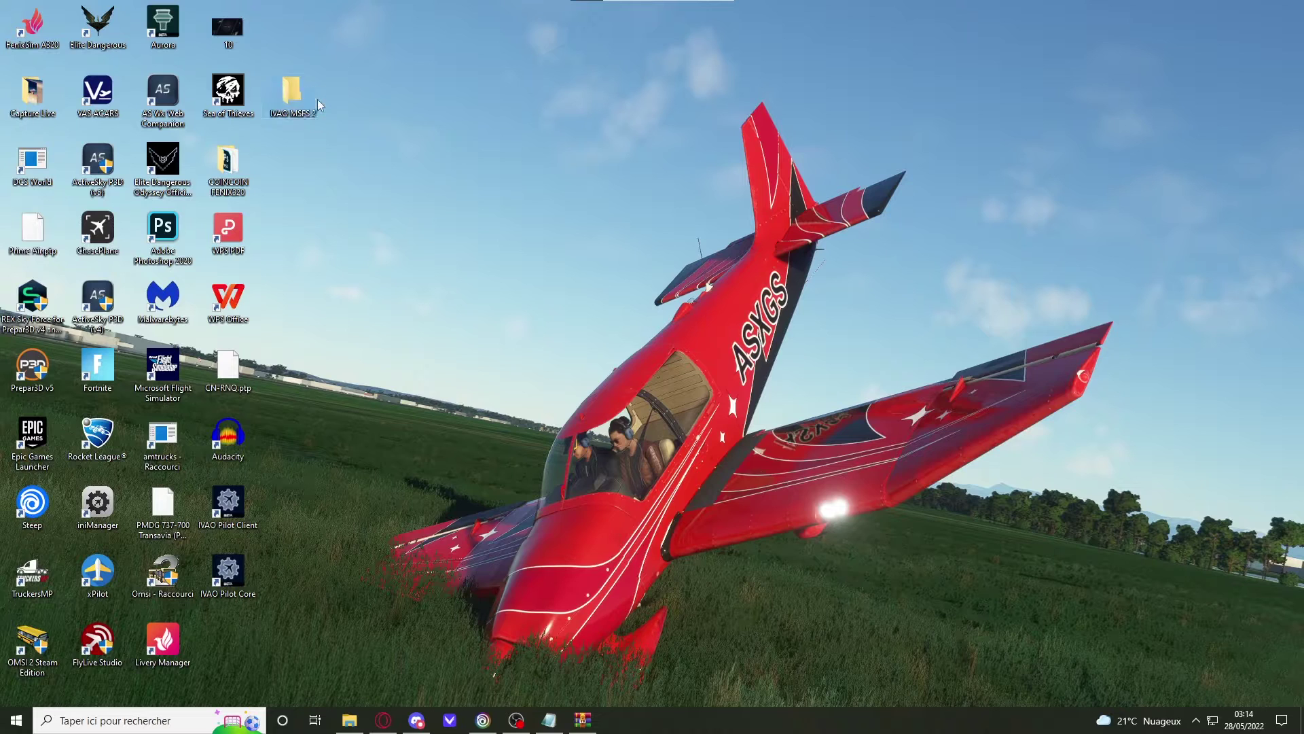
left_click_drag(324, 623, 300, 97)
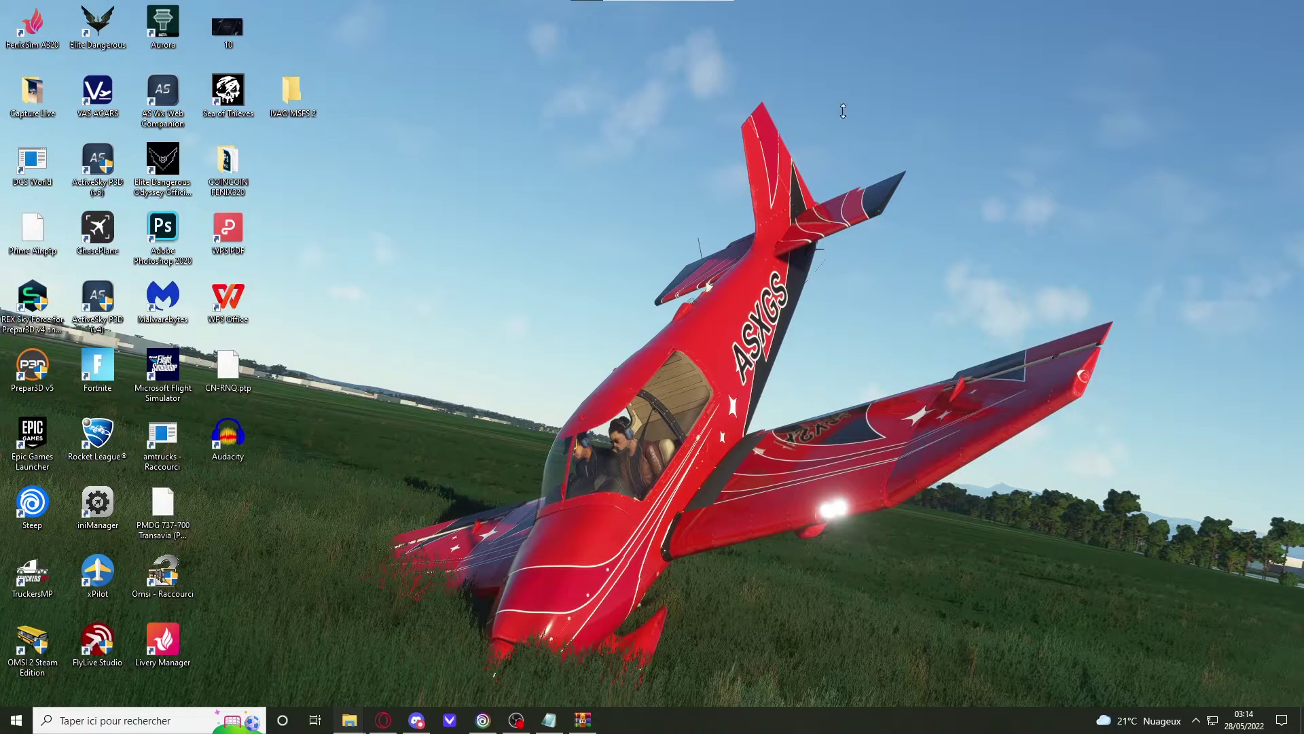
left_click_drag(0, 119, 1127, 117)
left_click_drag(644, 315, 589, 319)
Step: Close the folder window, move IVAO MSFS 2 beside PMDG 737-700, and start the Iberia A320 flight
left_click(1255, 110)
left_click_drag(309, 105, 244, 516)
left_click(532, 505)
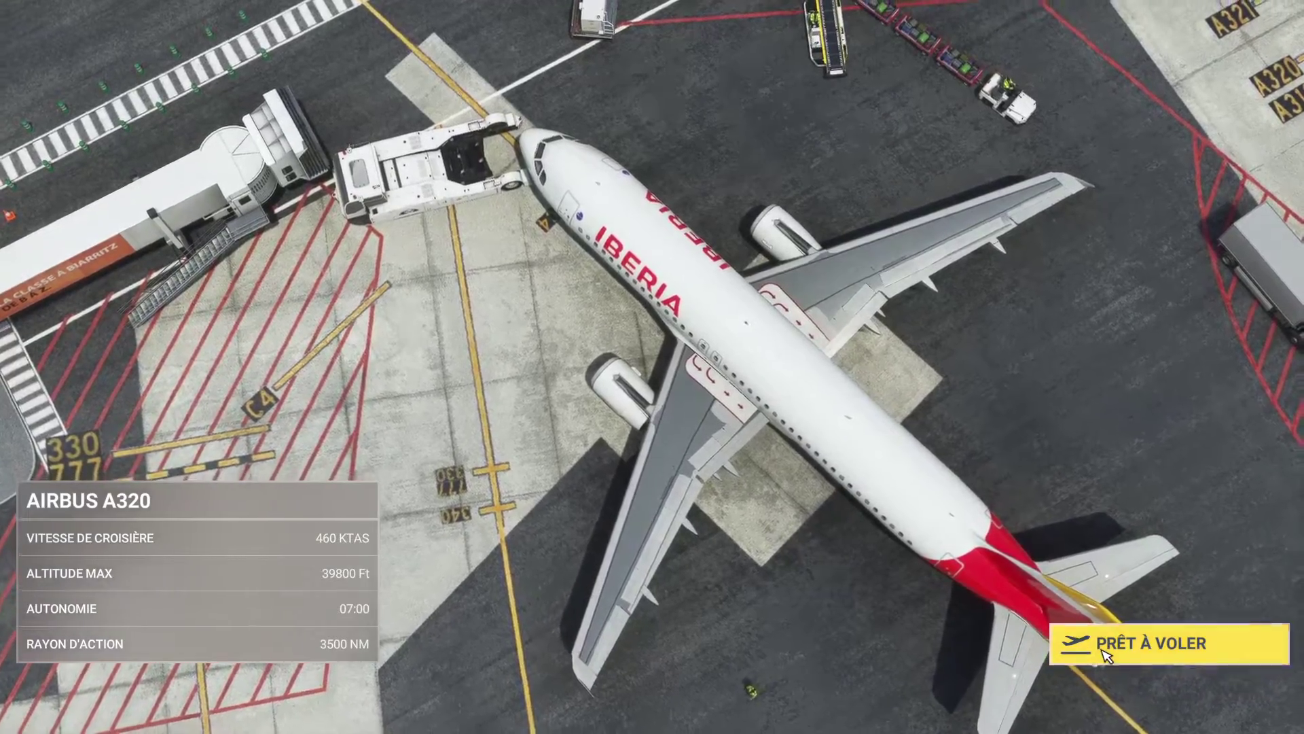
left_click(1107, 656)
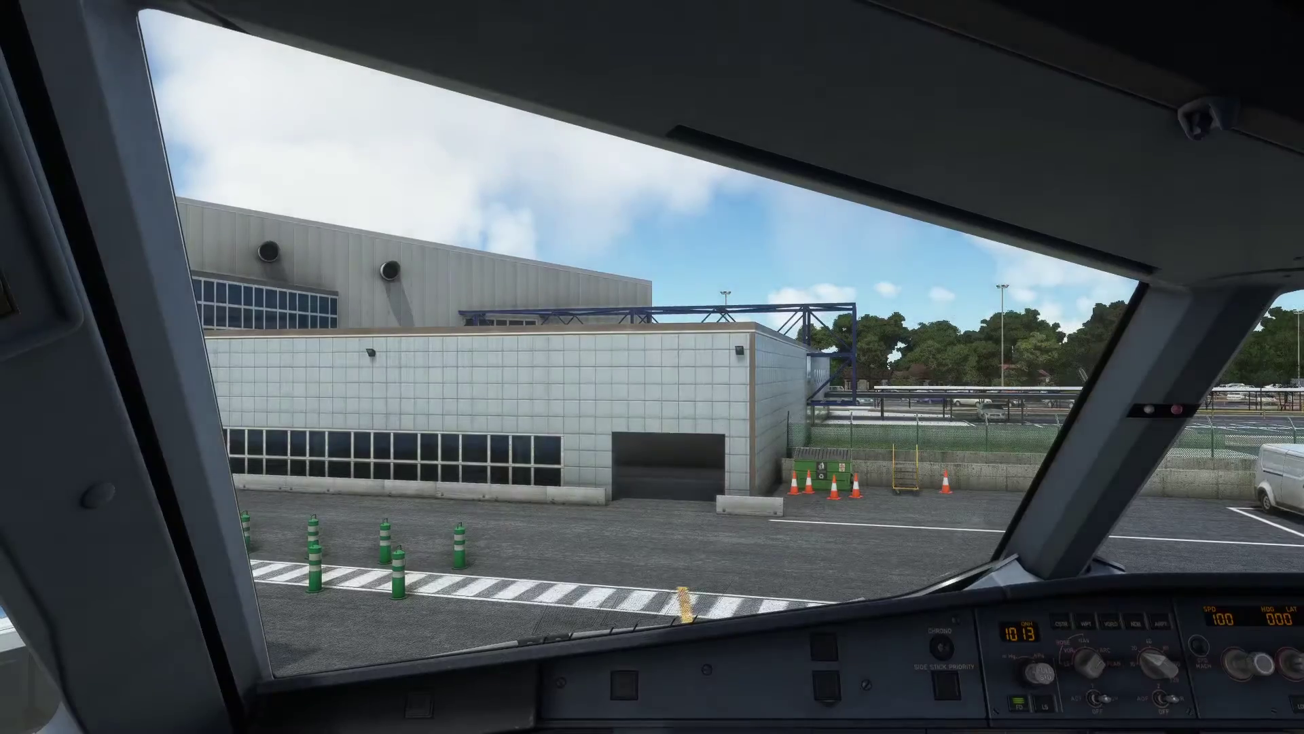
Step: Turn the cockpit view to the EFB tablet and unlock it with its passcode
key("ctrl+1")
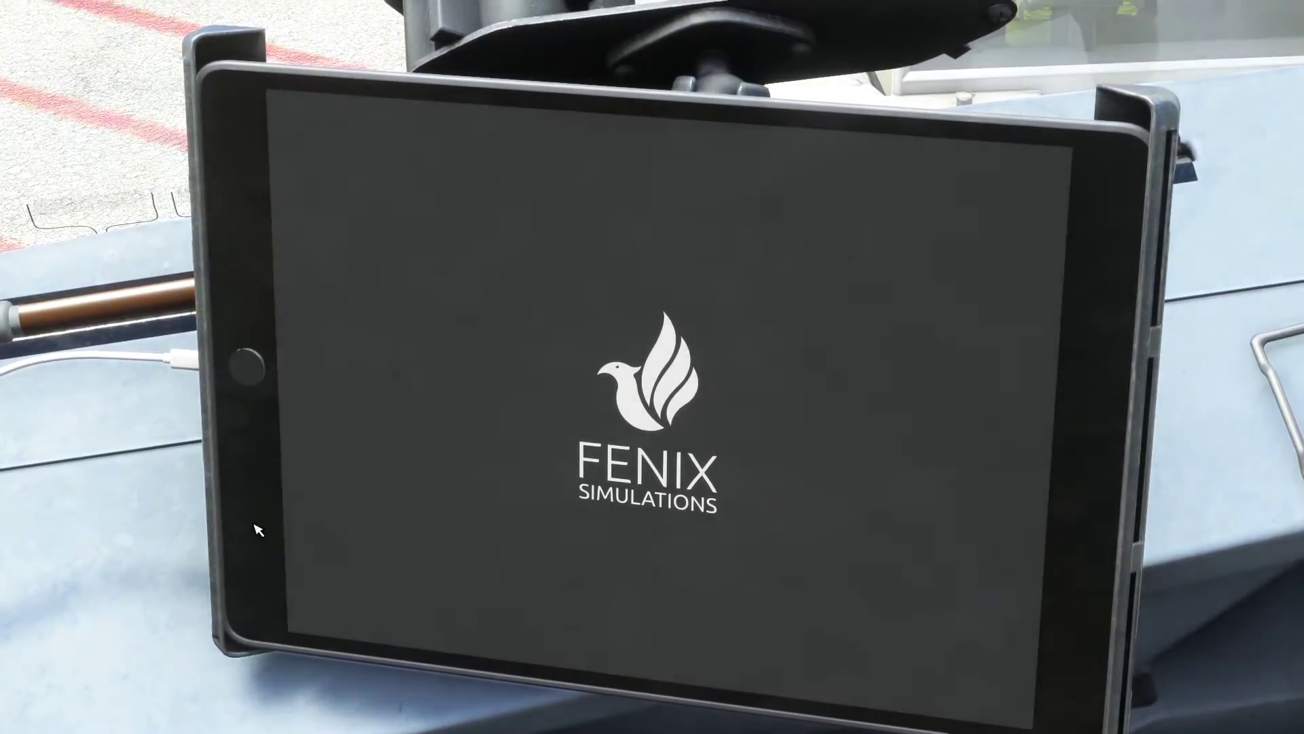
key("ctrl+2")
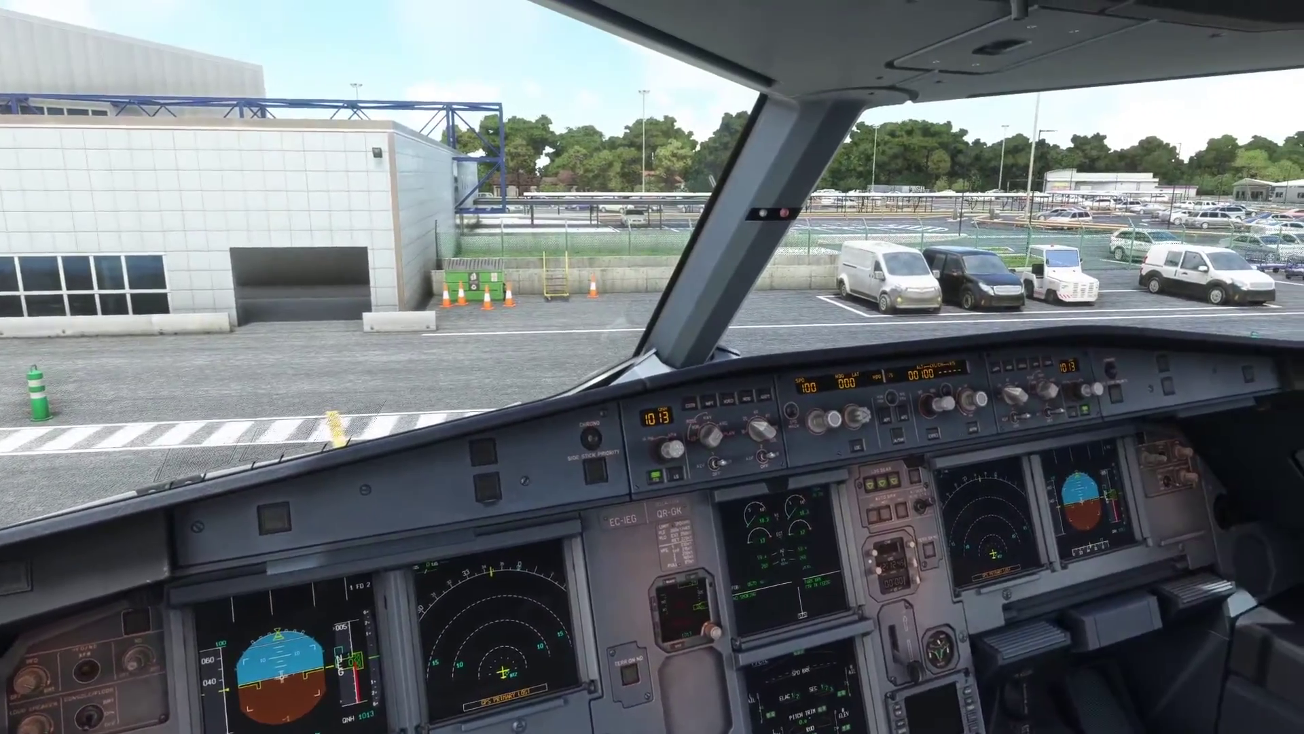
mouse_move(673, 343)
left_mouse_down()
mouse_move(774, 278)
mouse_move(673, 343)
left_mouse_up()
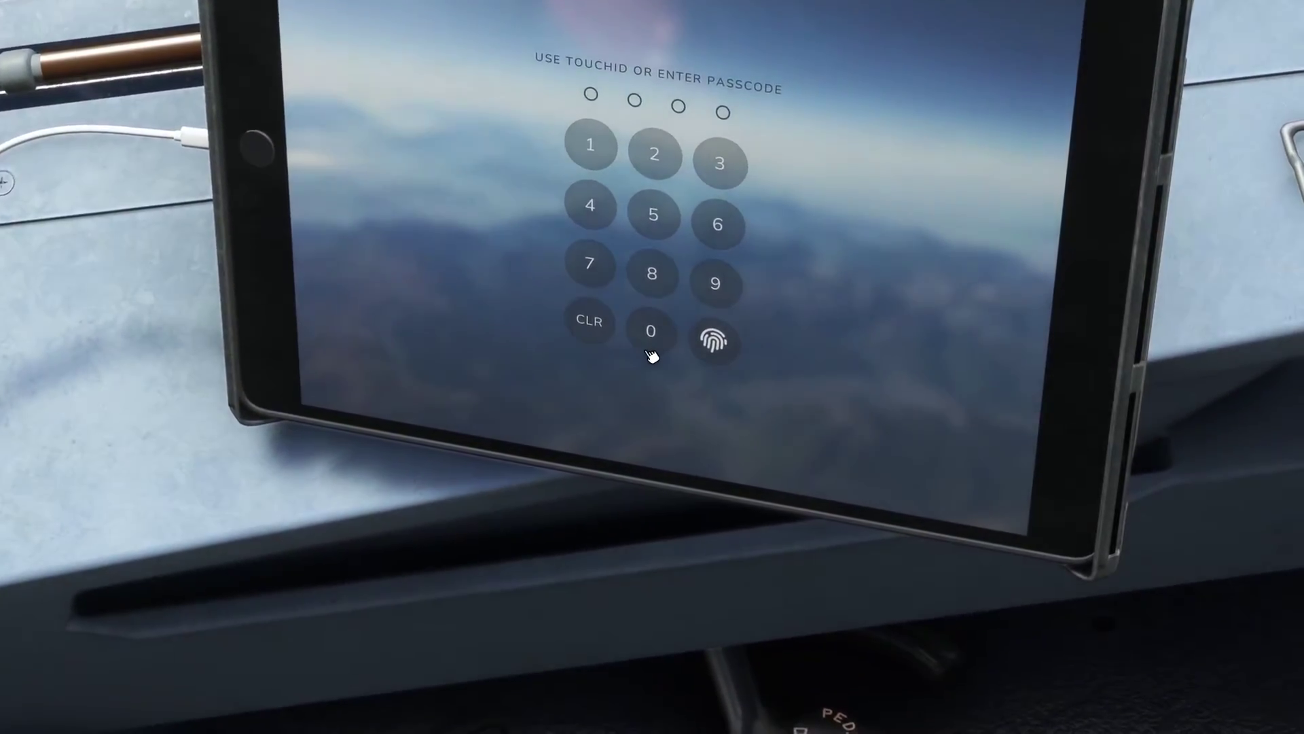
double_click(650, 350)
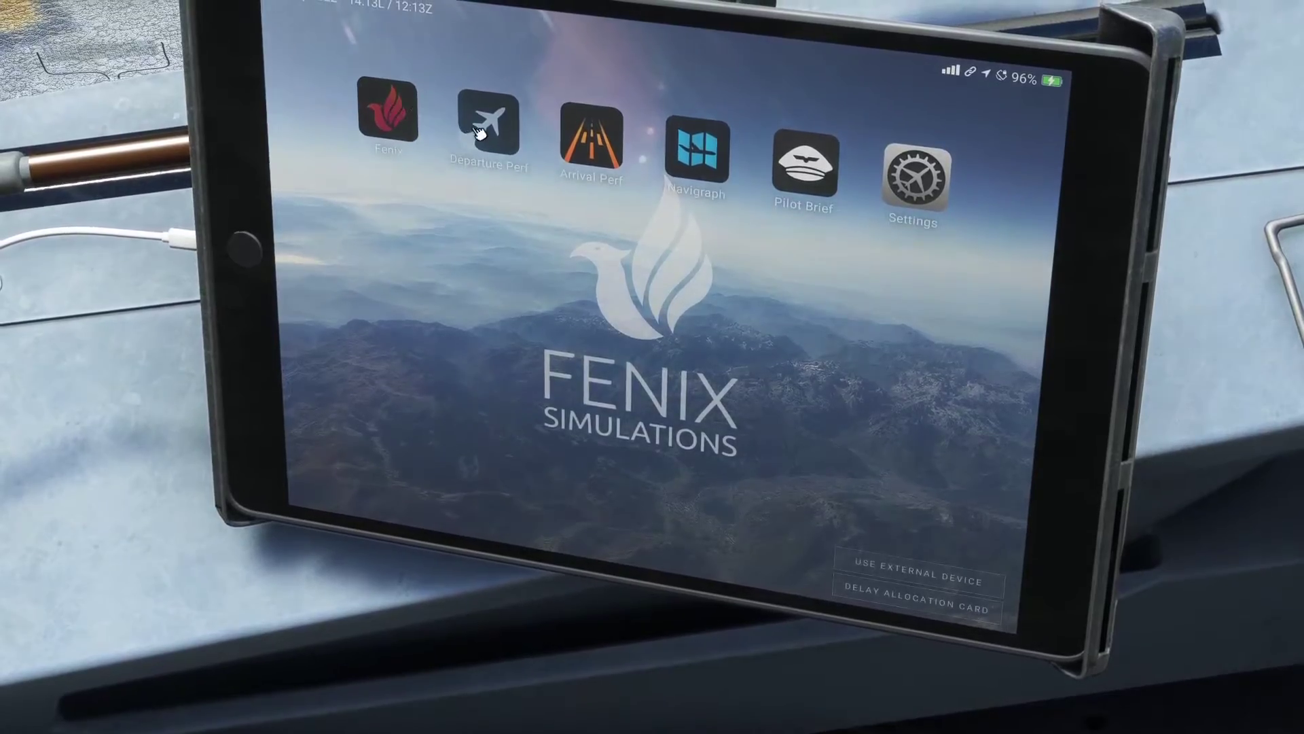
Step: Activate the Cold & Dark panel state in the Fenix app and return to the cockpit view
left_click(385, 107)
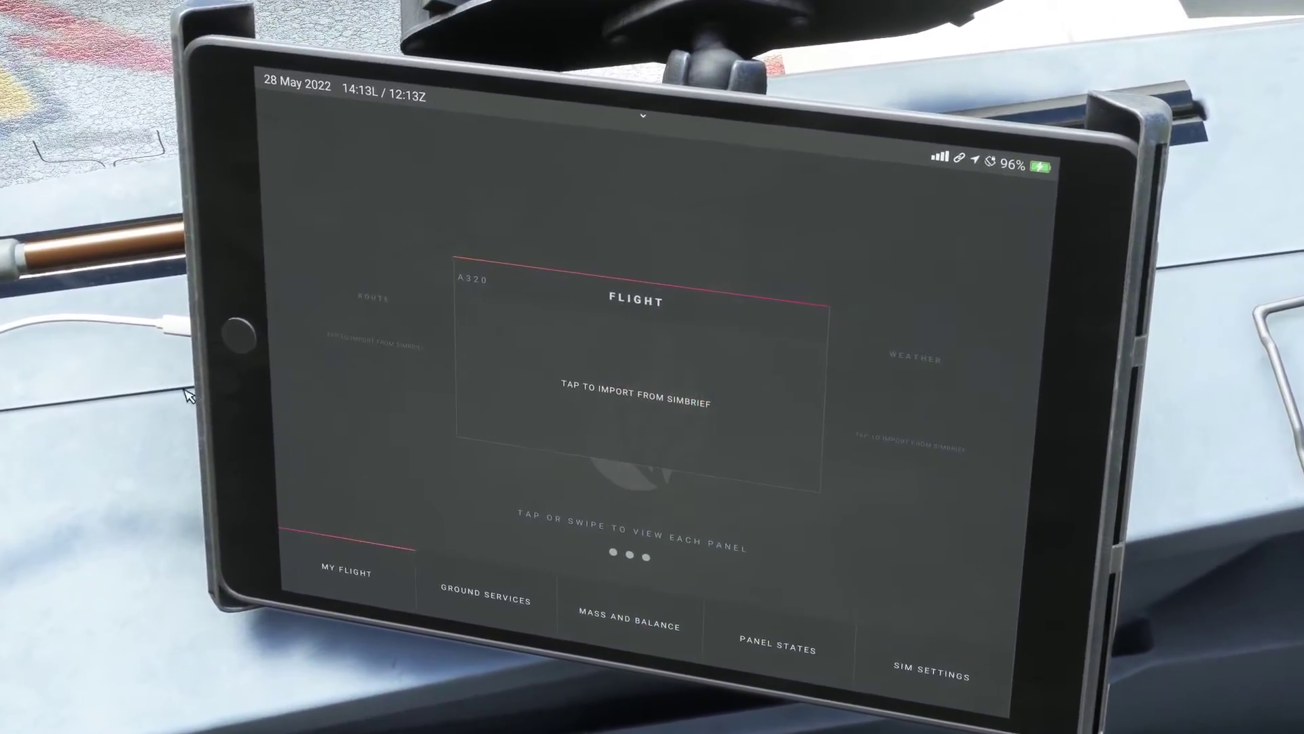
left_click(775, 656)
left_click(781, 529)
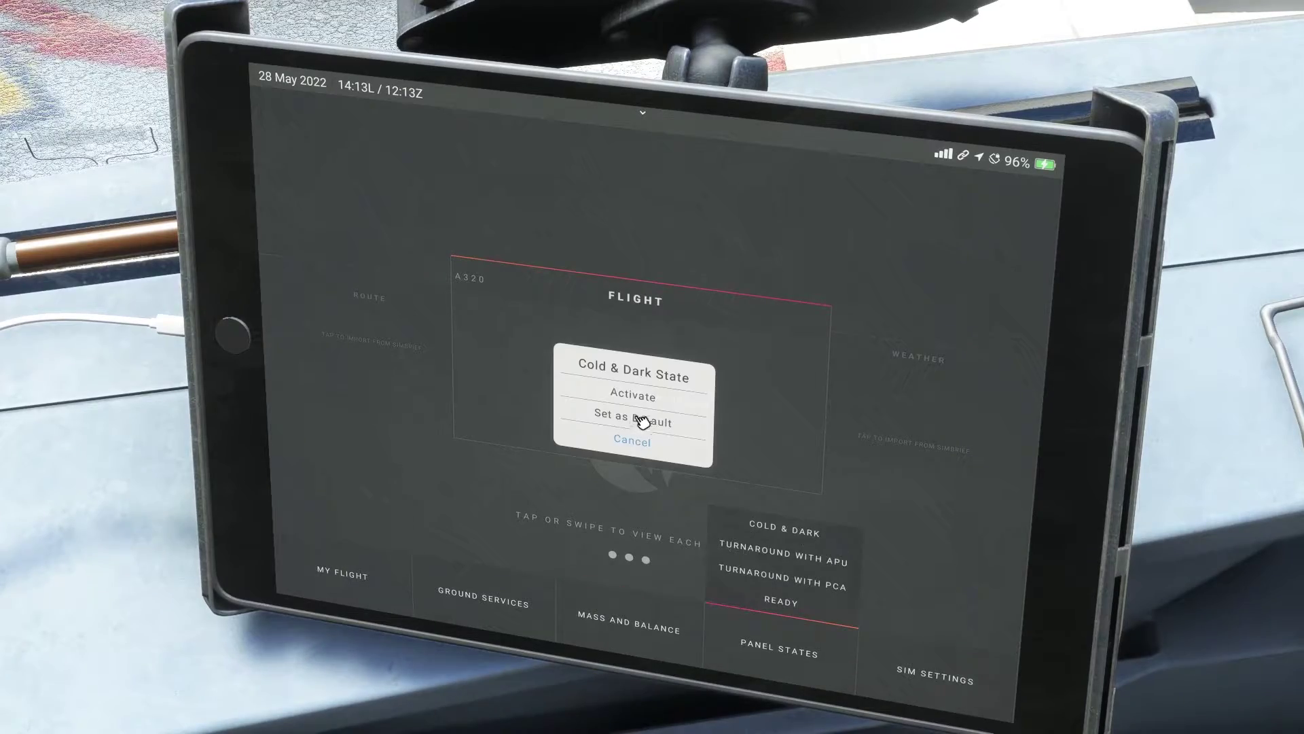
left_click(651, 404)
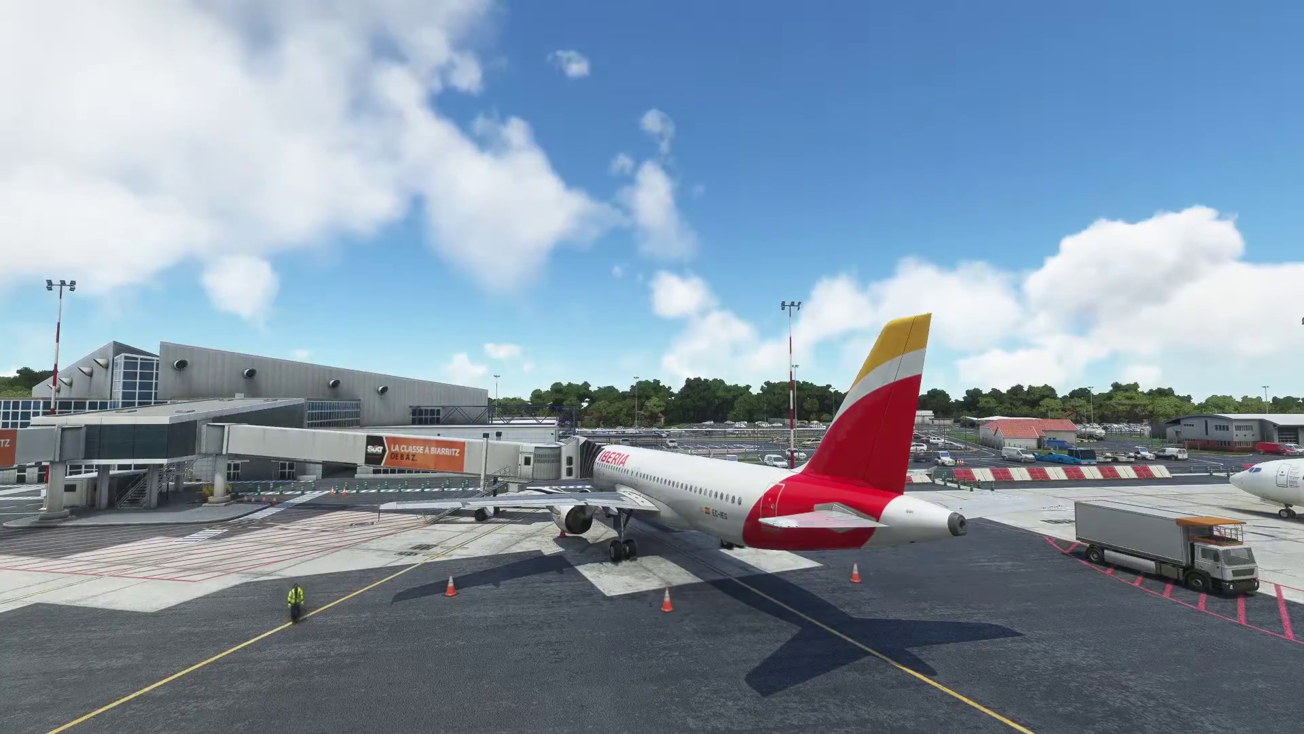
left_click_drag(706, 591, 833, 598)
key("End")
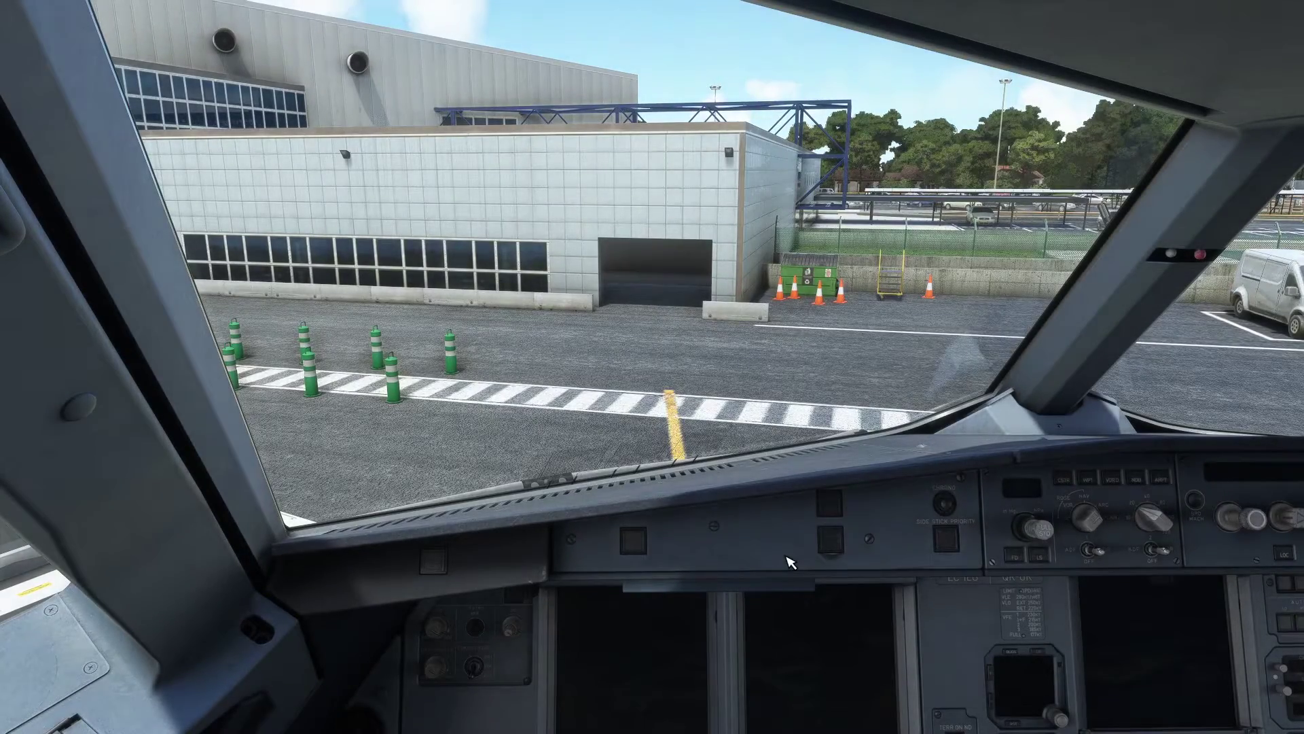
key("super")
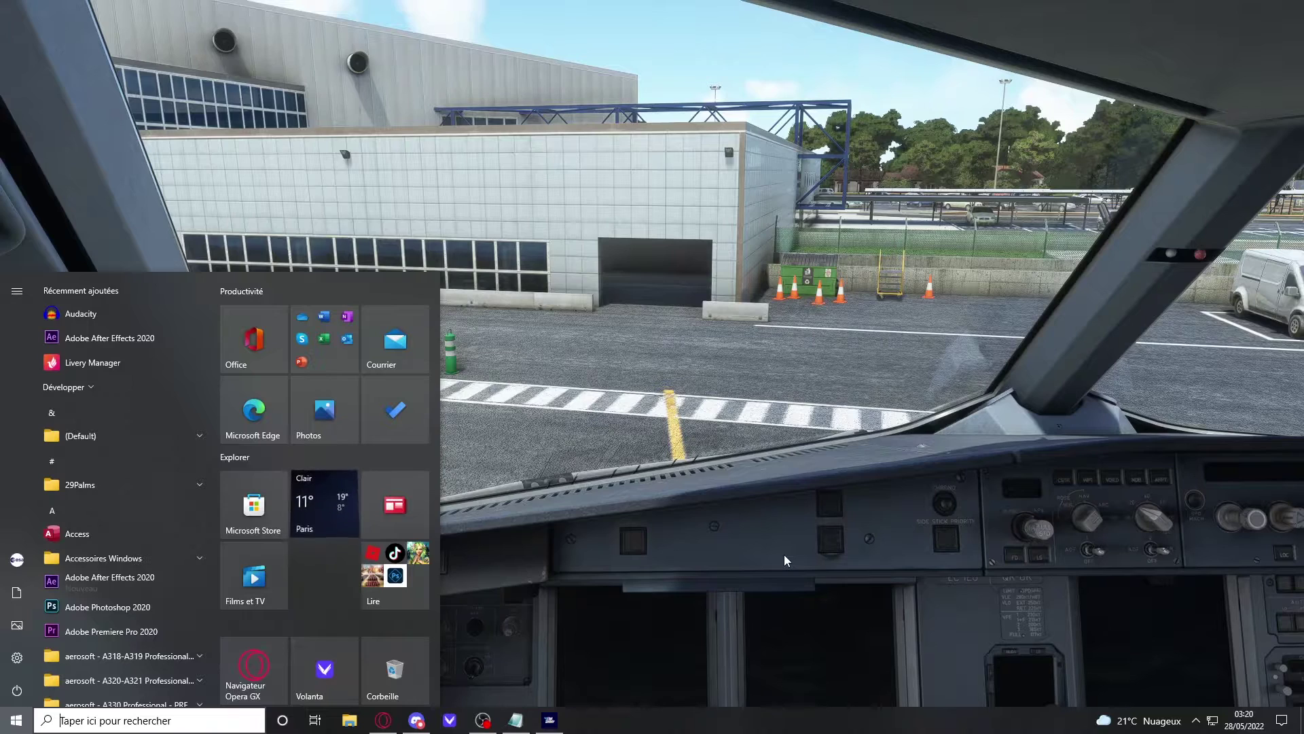
type("IV")
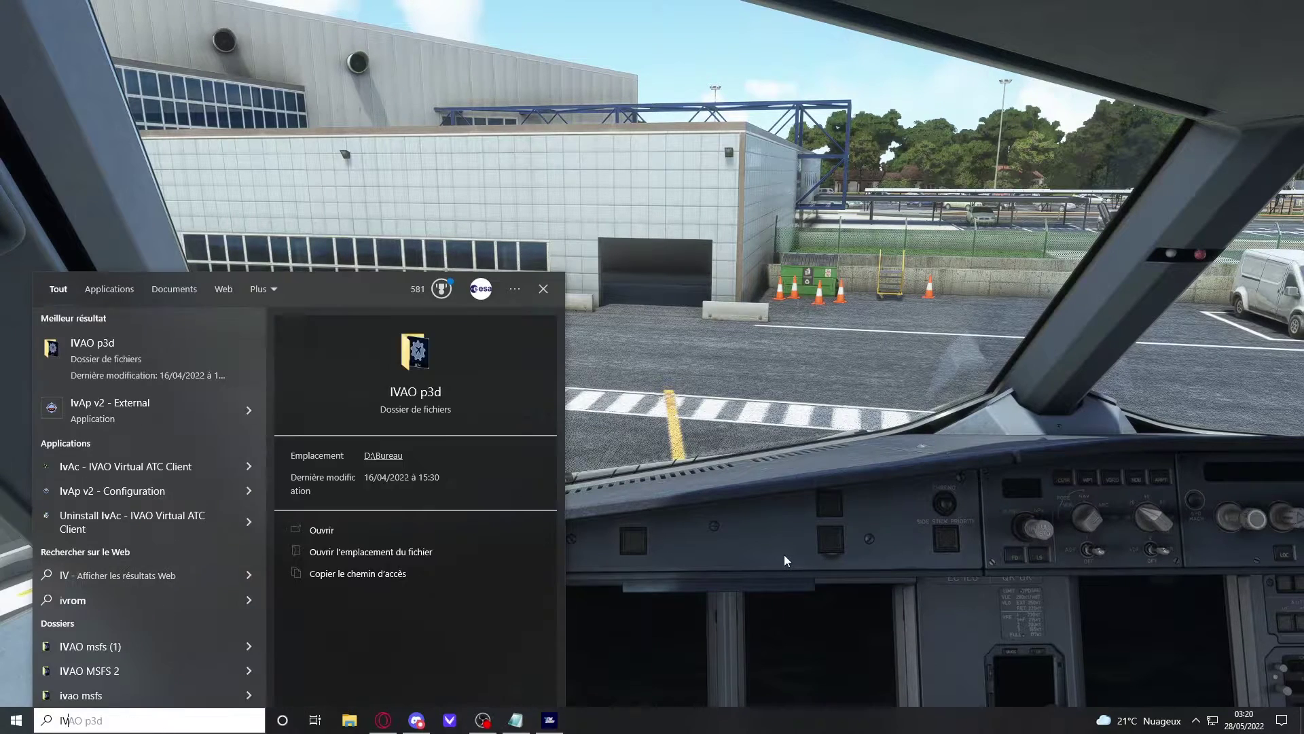
type("AO MSFS ")
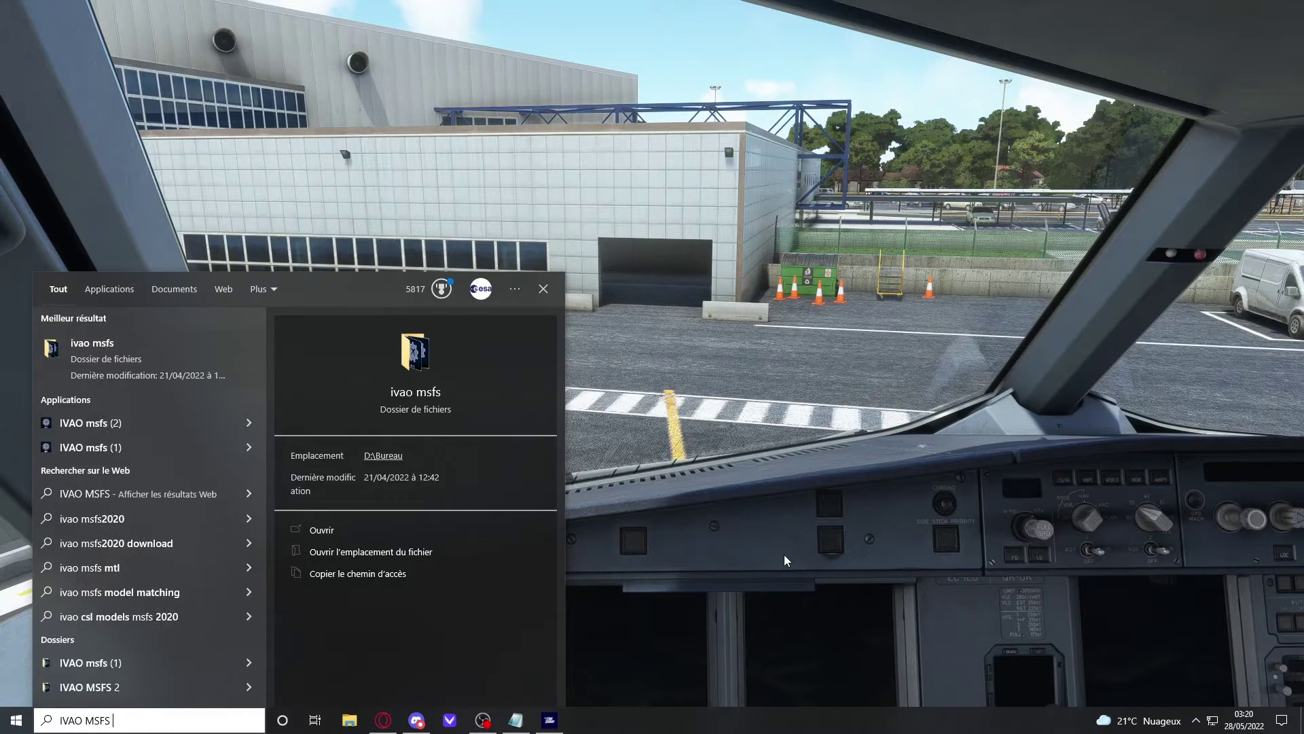
type("2")
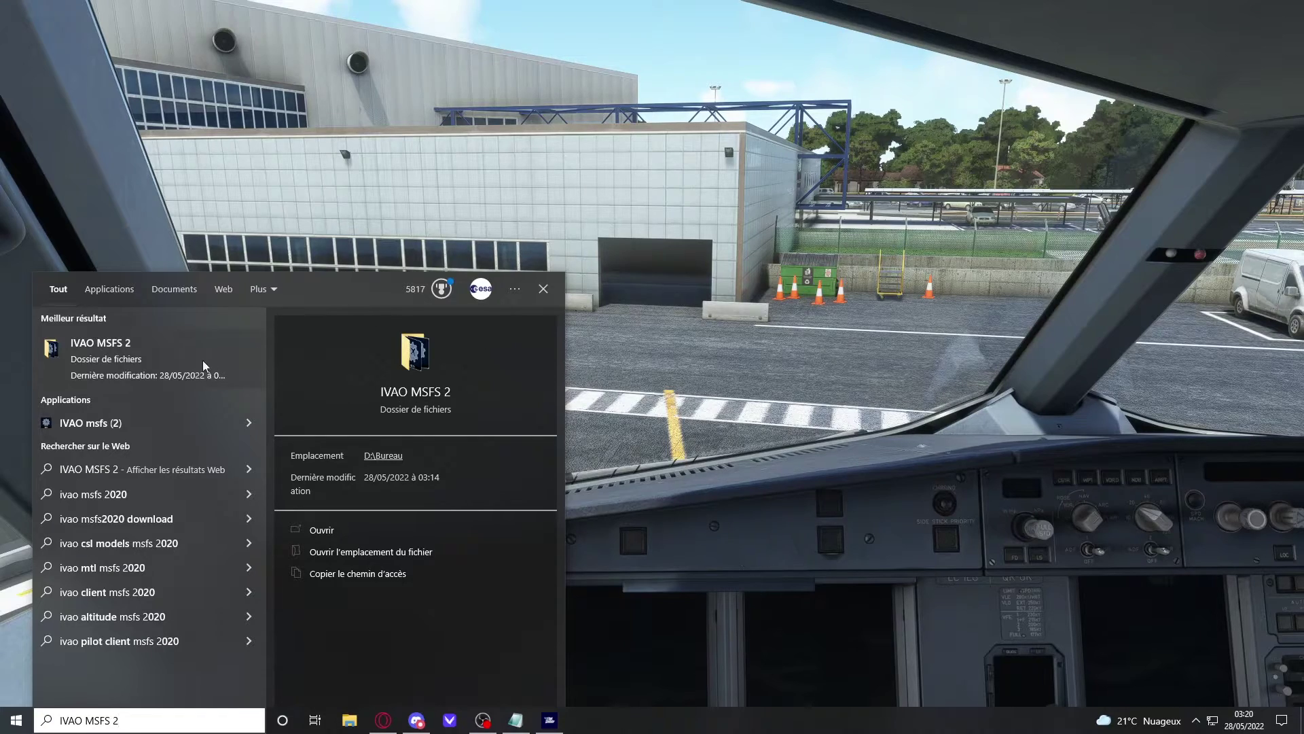
left_click(165, 360)
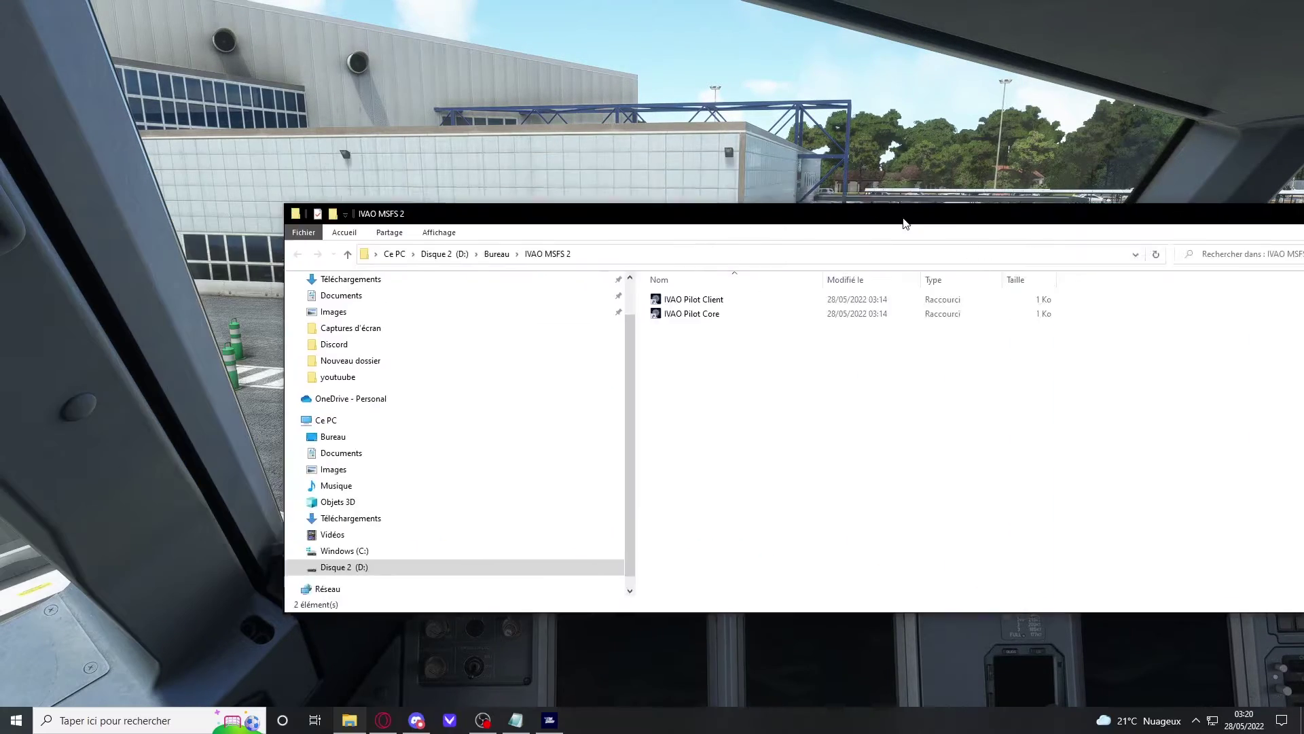
left_click_drag(902, 219, 768, 63)
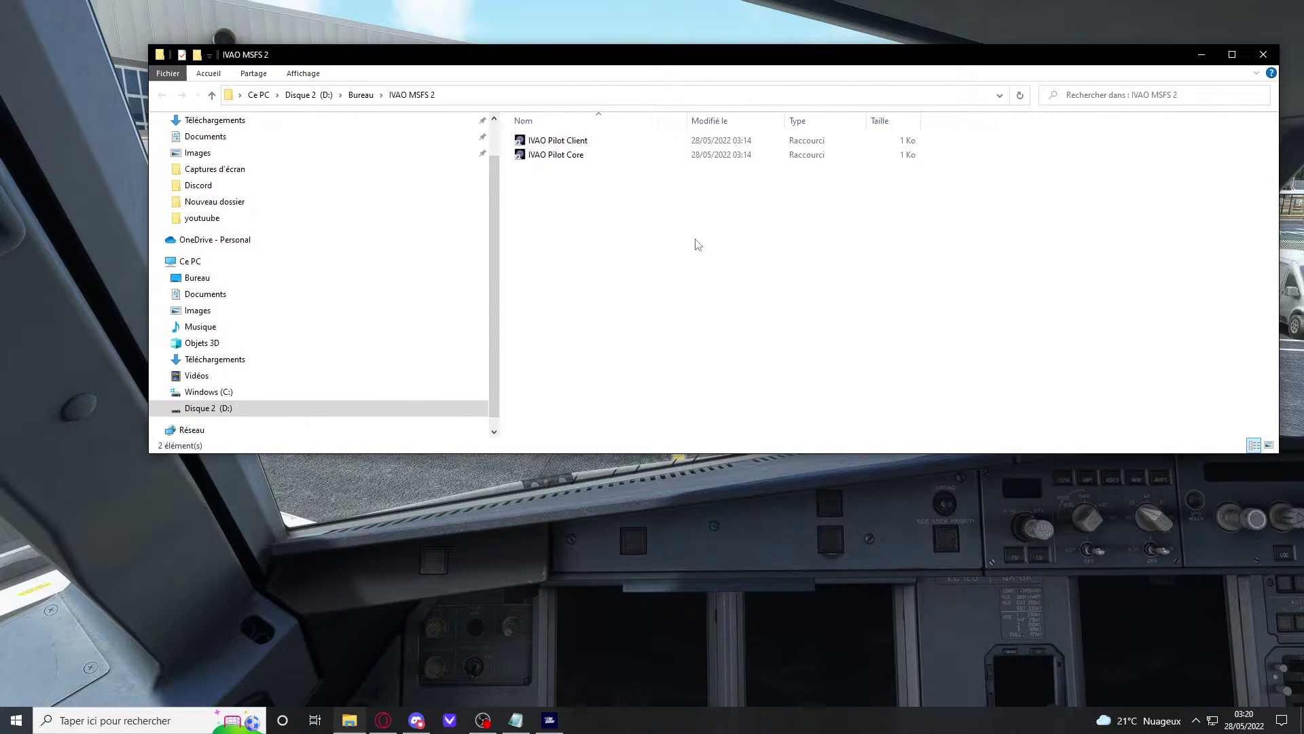
left_click(590, 141)
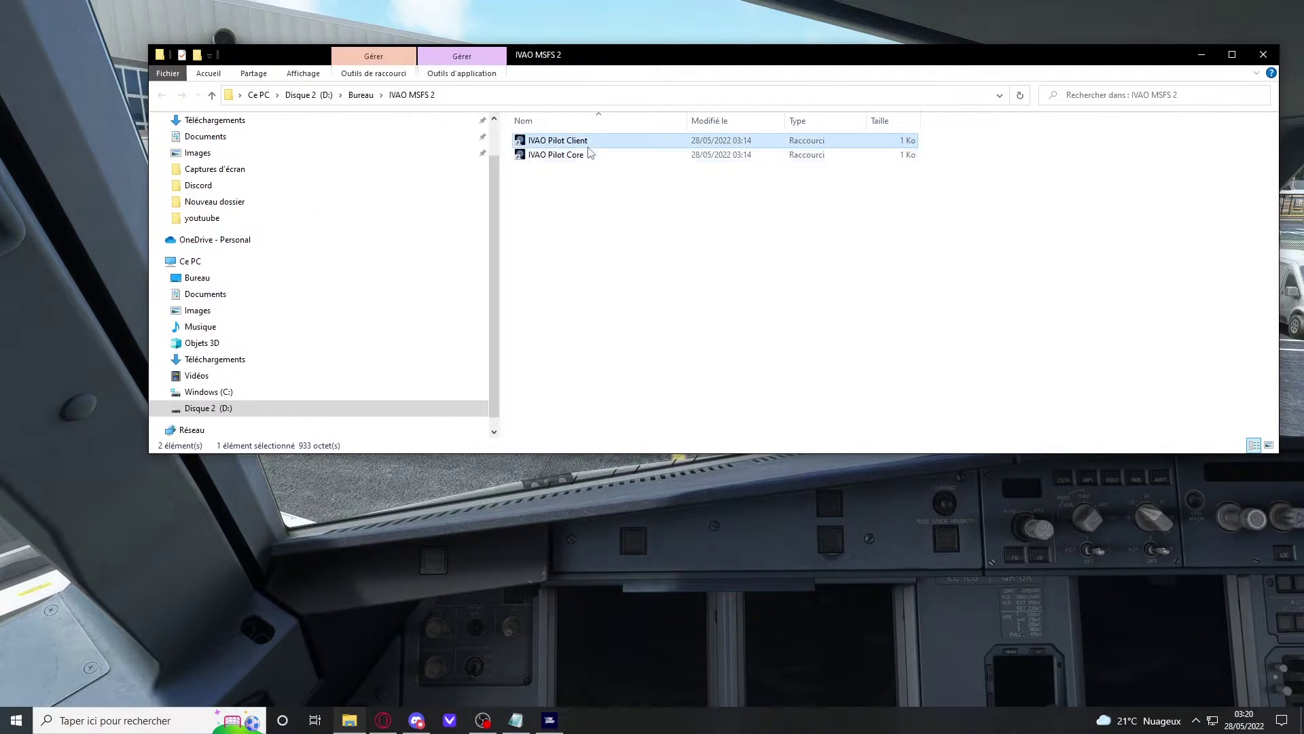
left_click(668, 273)
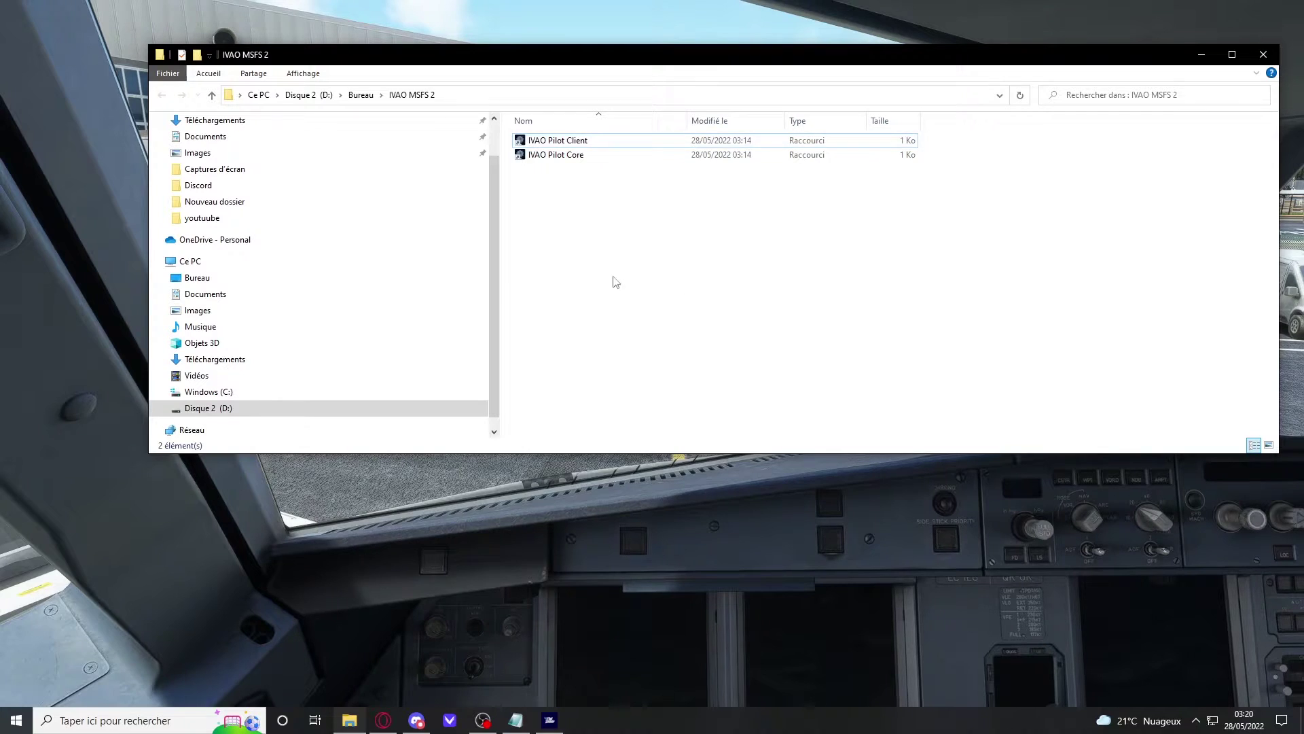
left_click(578, 156)
left_click(551, 212)
left_click(575, 159)
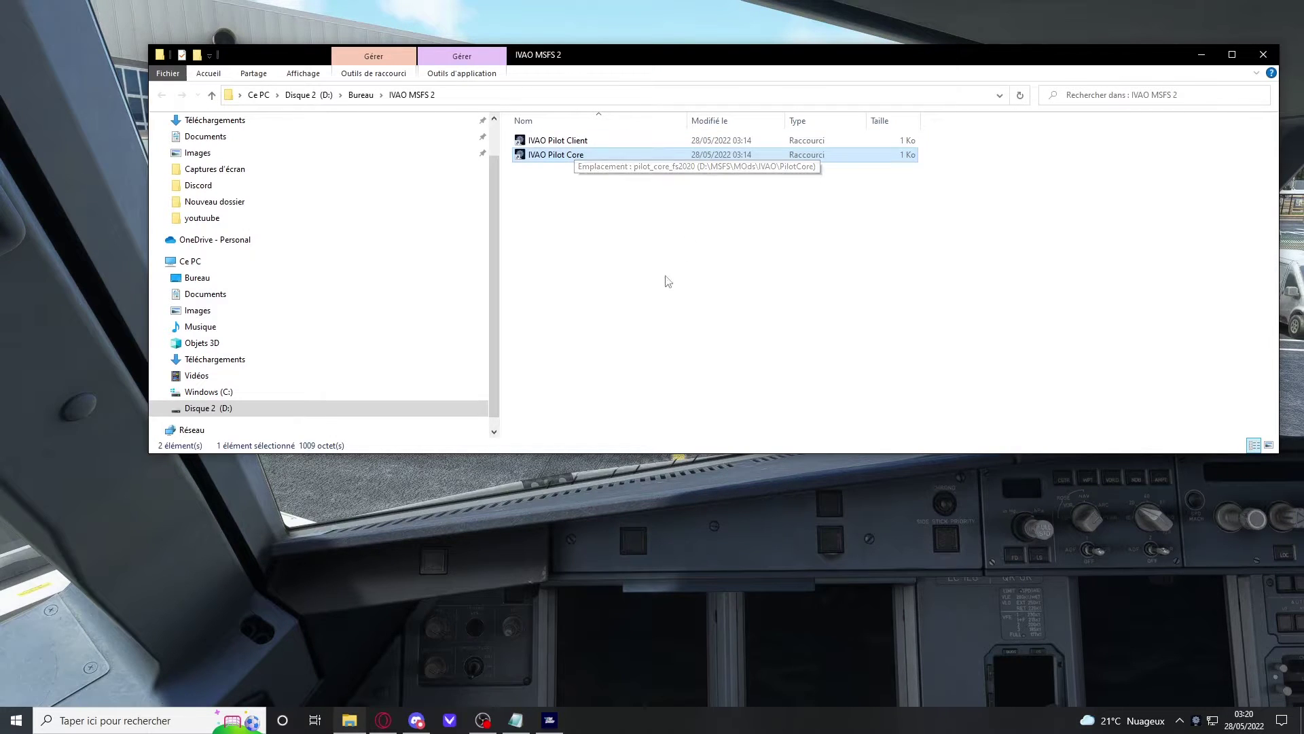
left_click(763, 225)
left_click(590, 149)
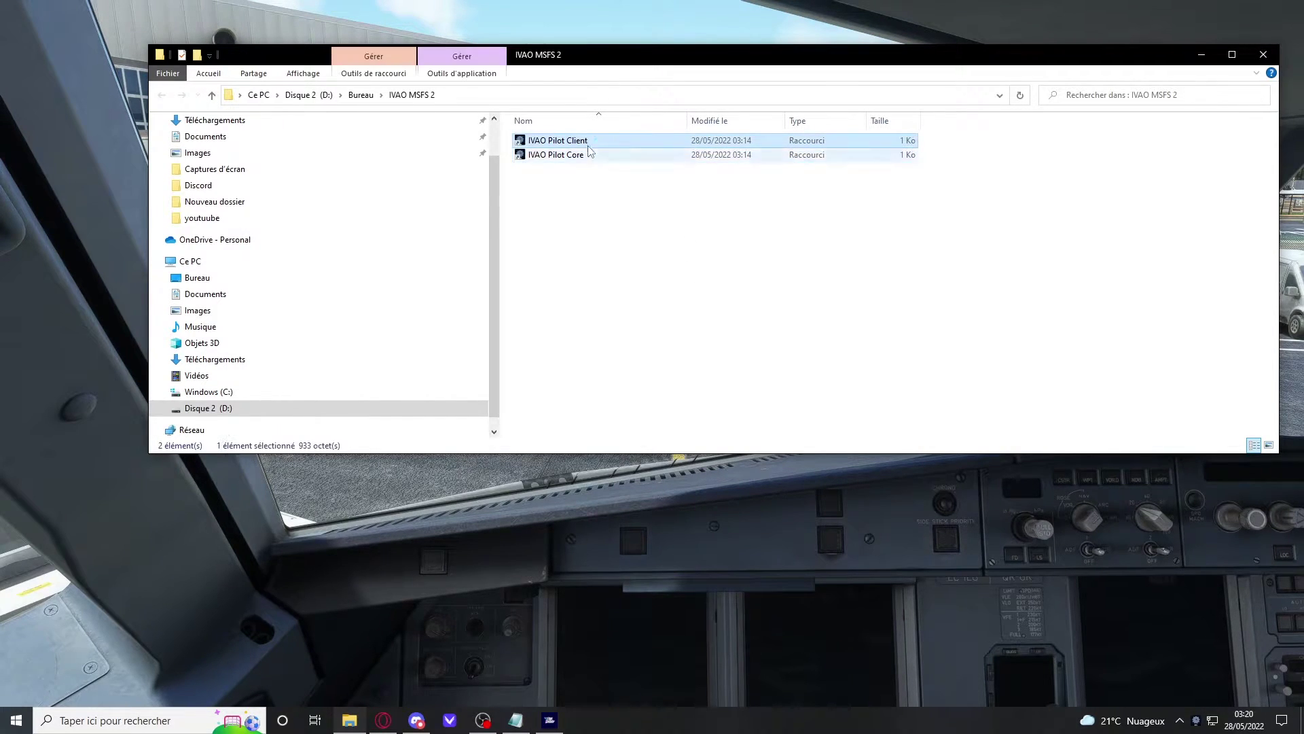
left_click(1263, 54)
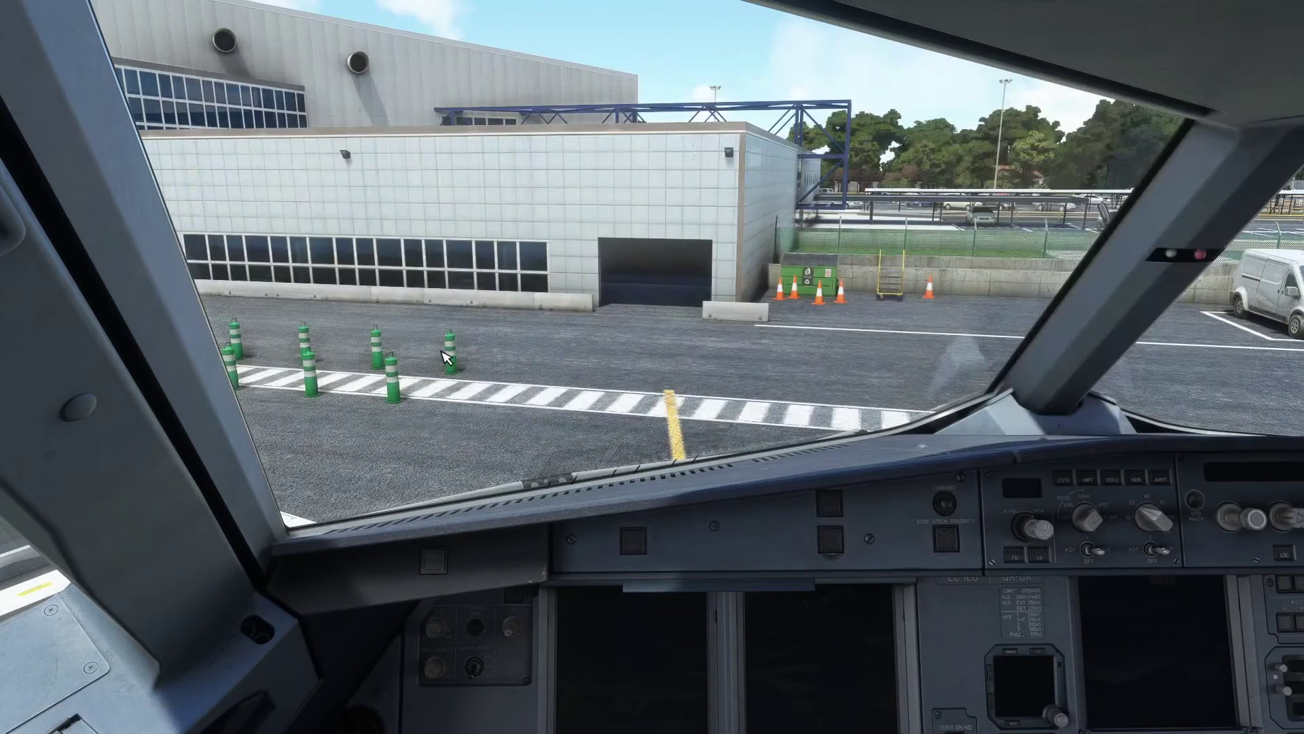
Step: Launch the IVAO Pilot Client from the Start menu and bring its window to the front
key("super")
left_click(396, 565)
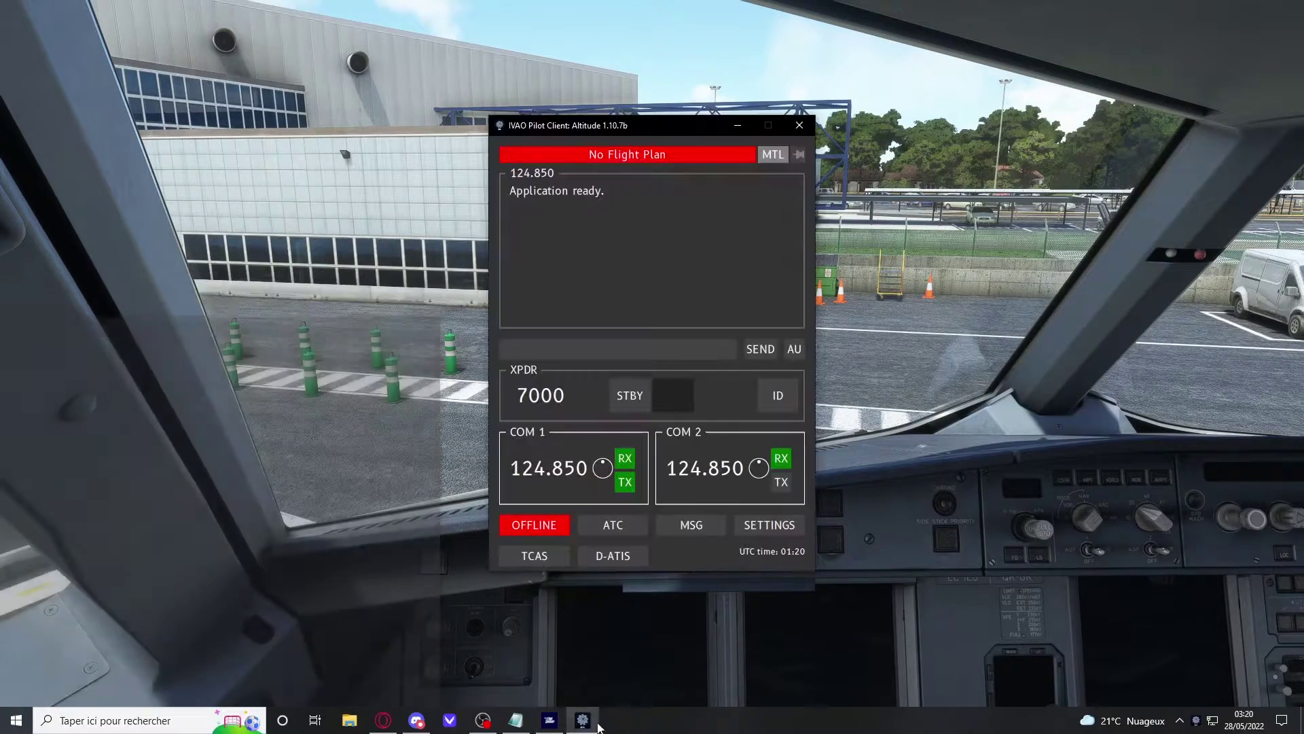
left_click_drag(582, 132, 603, 83)
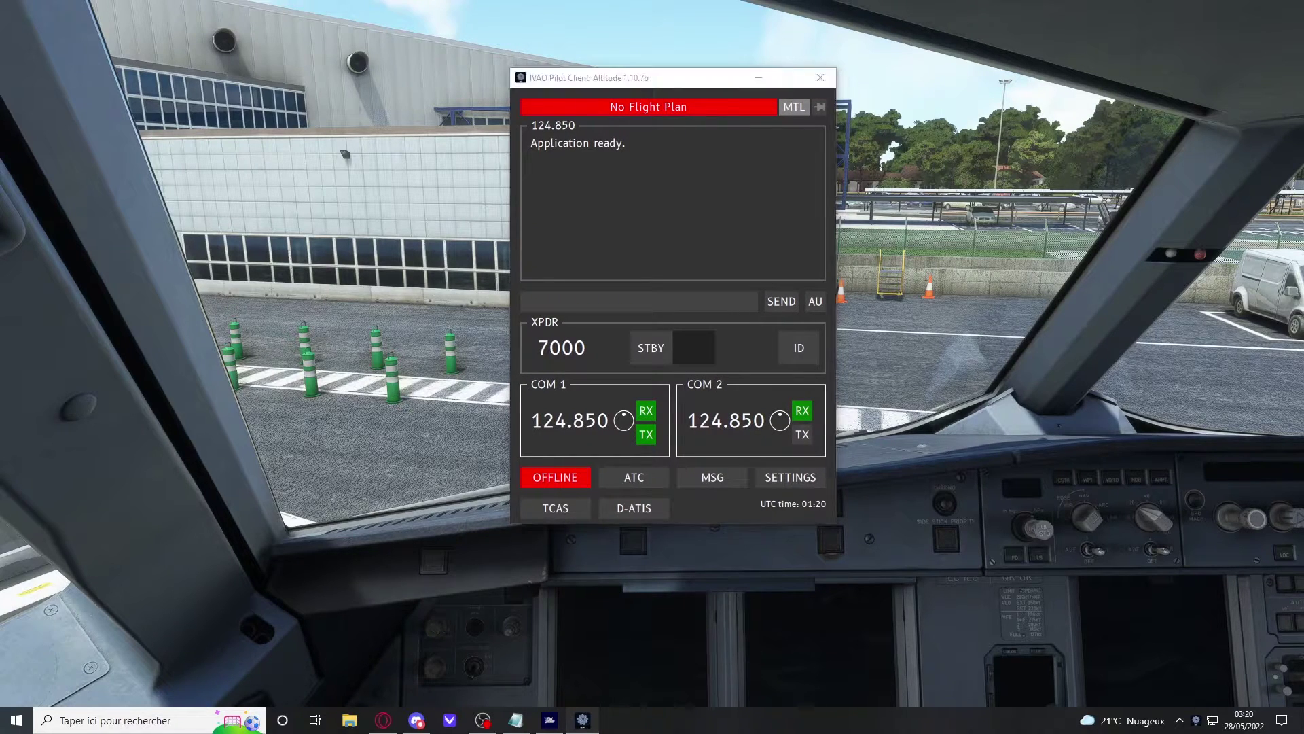
left_click(681, 261)
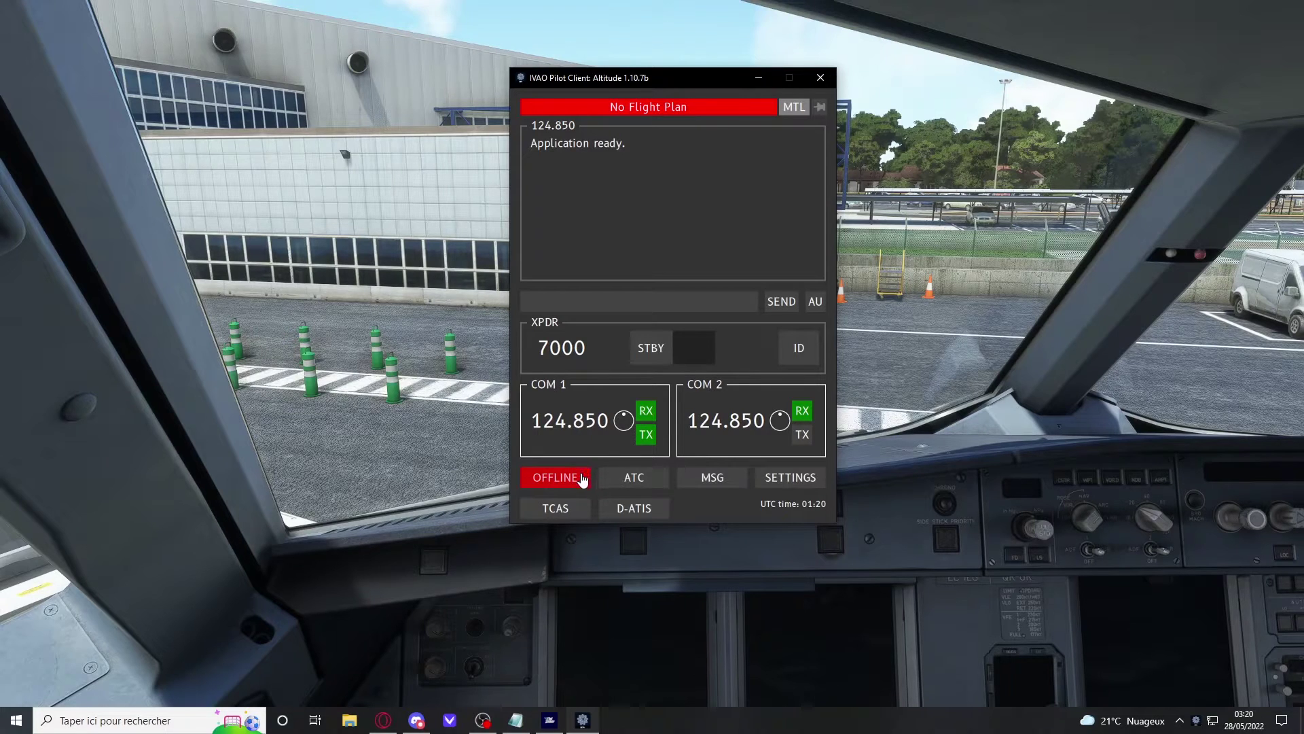
Step: Bind the Space key as push-to-talk in the client settings and apply
left_click(778, 478)
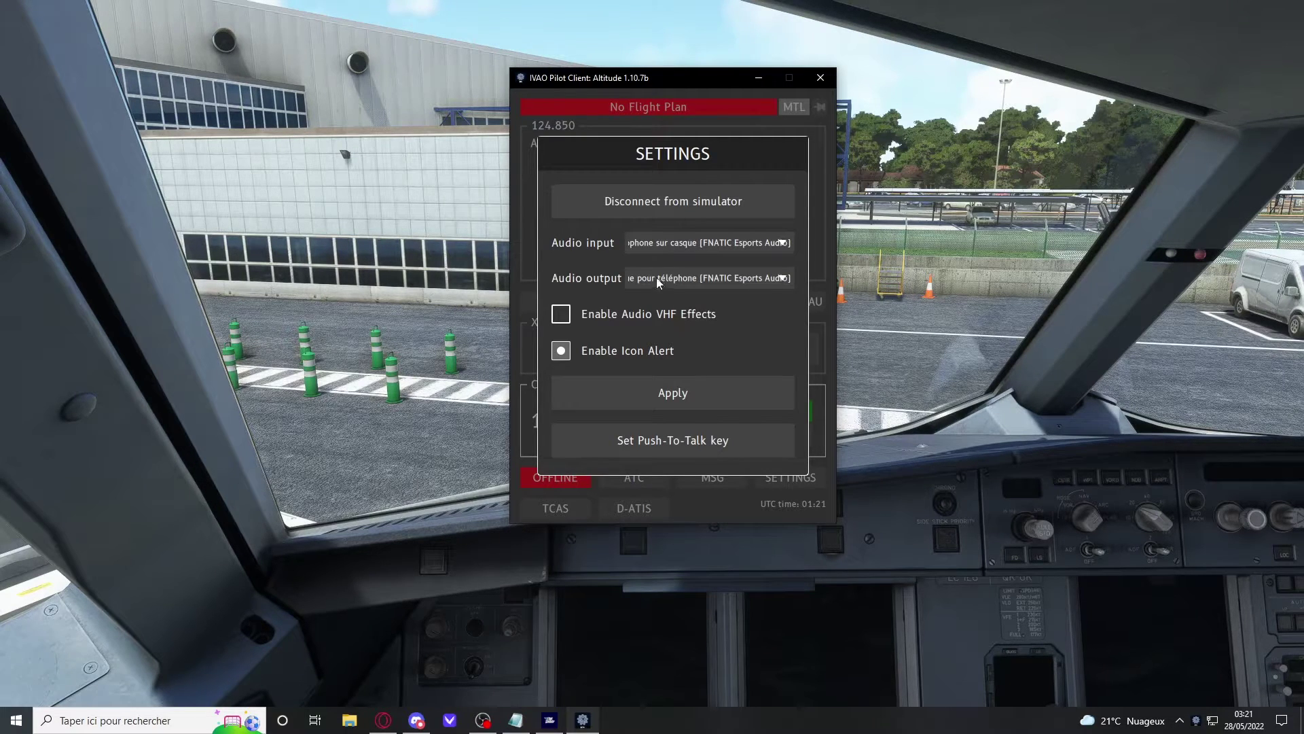
left_click(663, 447)
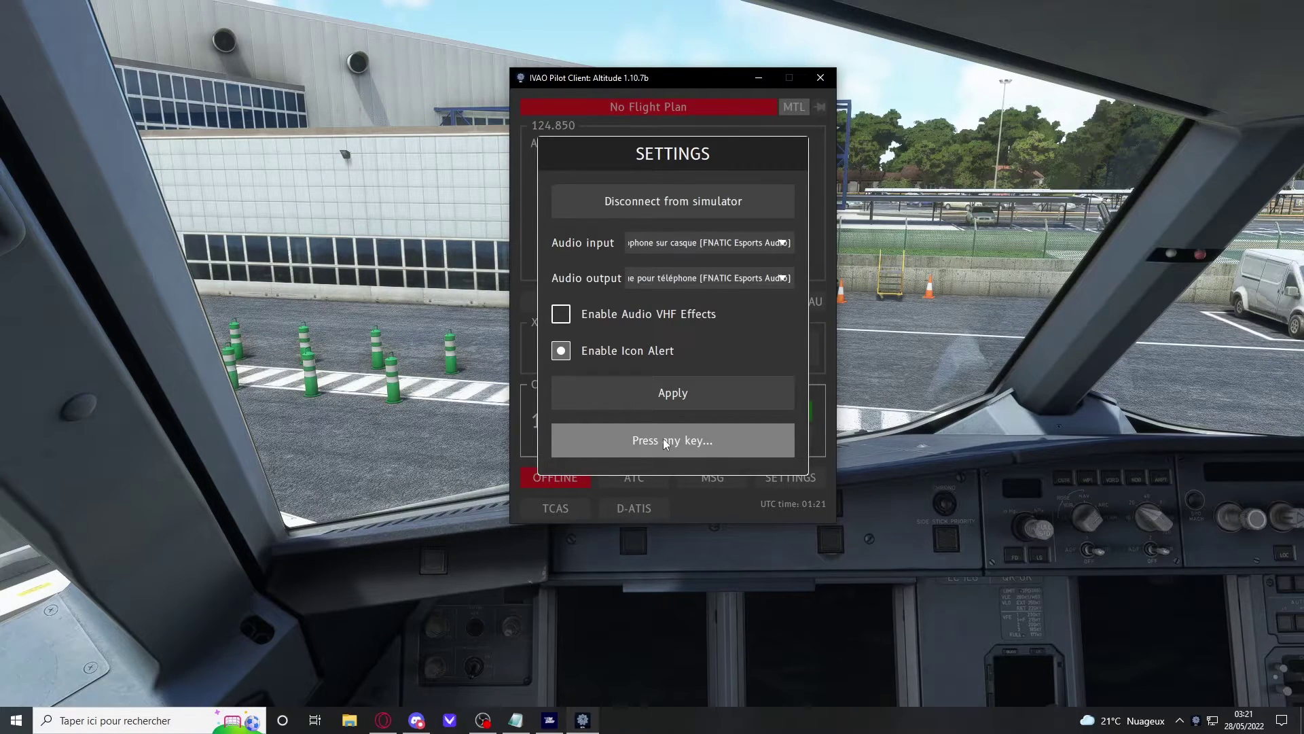
key("space")
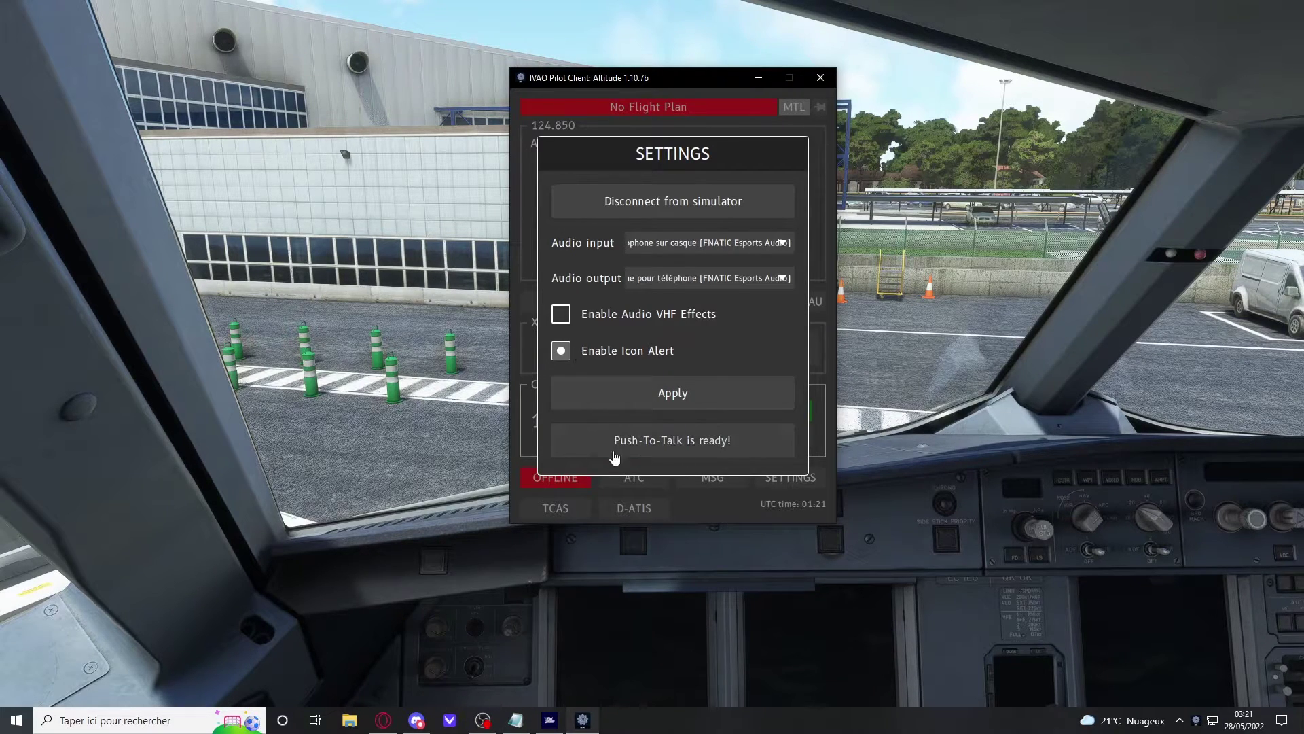
left_click(701, 398)
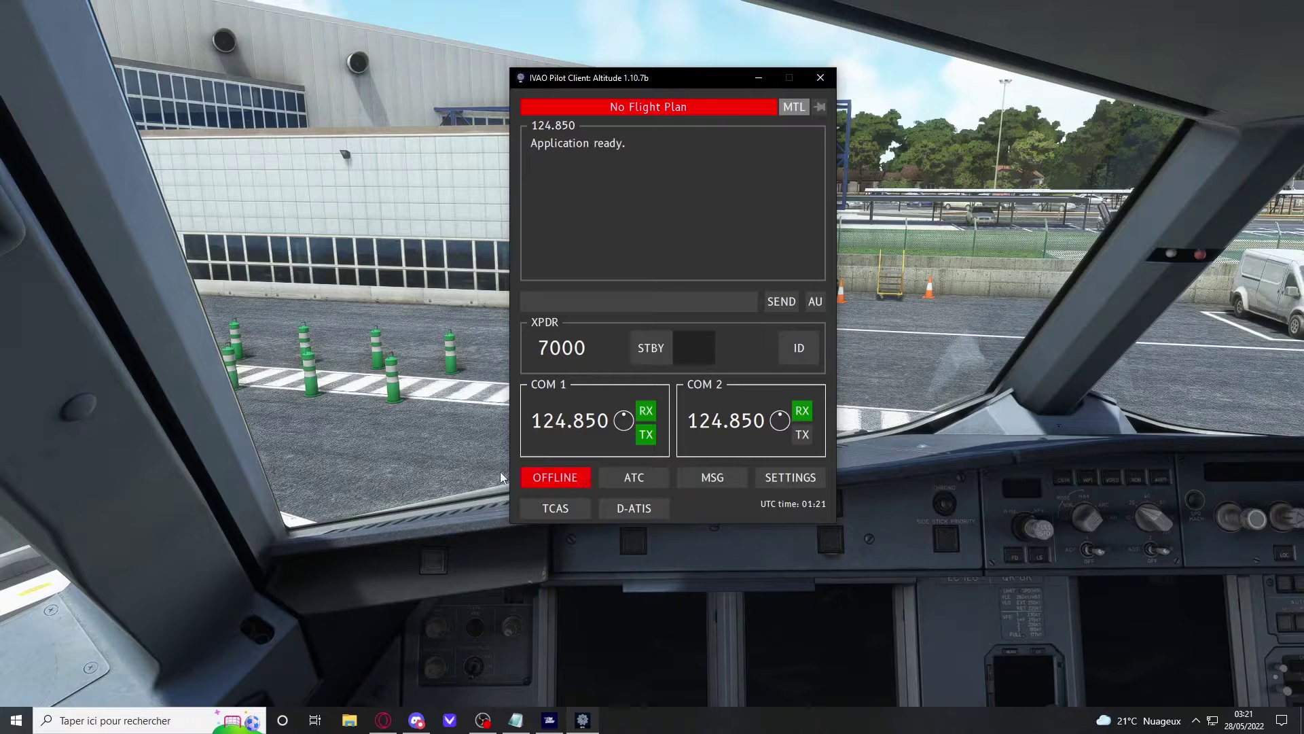
Step: In Connect to Network, enter callsign IBE1812, keep the WS server and Tx/Rx voice mode
left_click(562, 480)
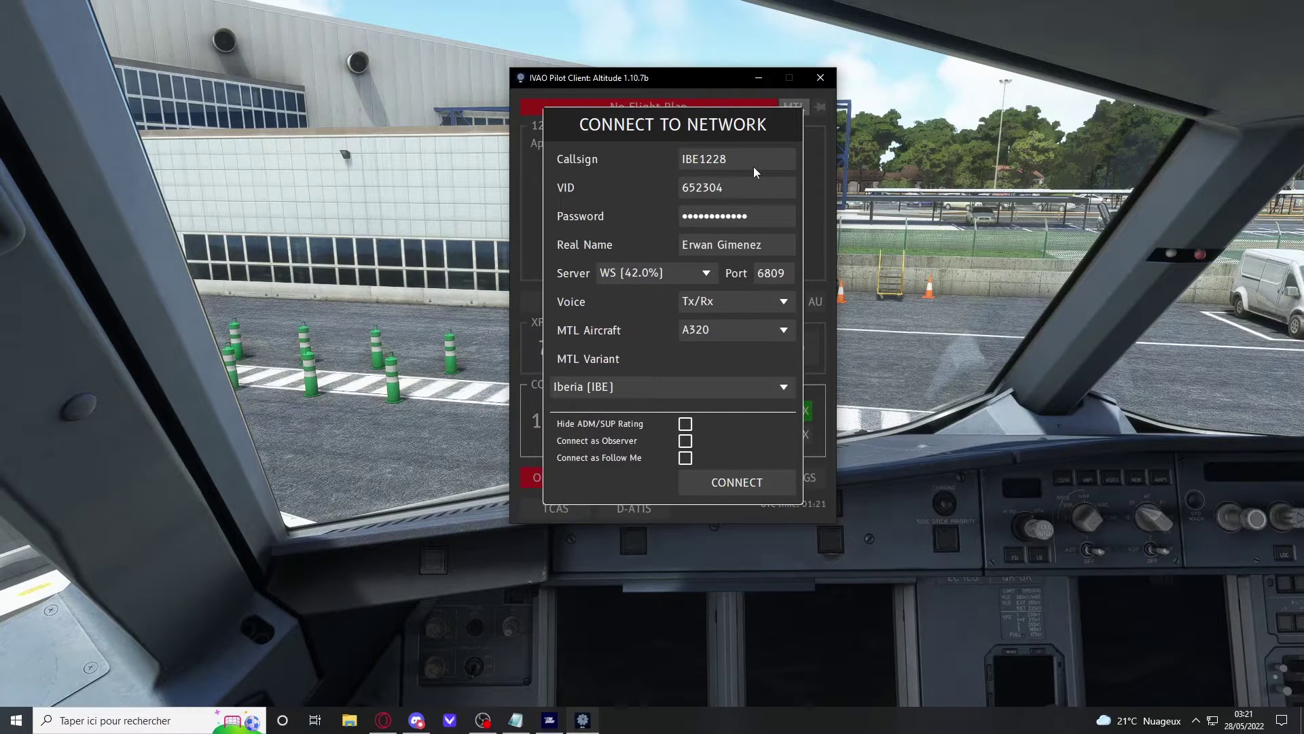
key("BackSpace")
key("BackSpace")
key("BackSpace")
key("BackSpace")
key("BackSpace")
key("BackSpace")
type("IB")
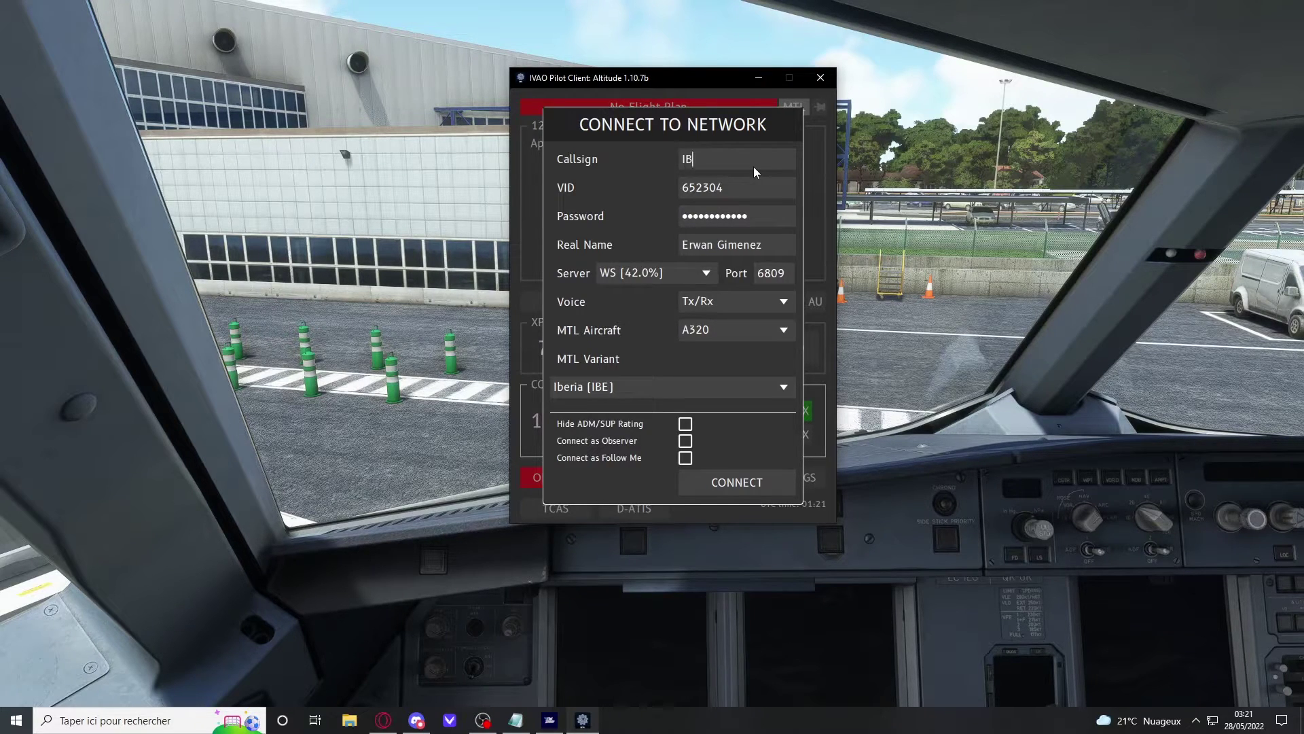
type("E1812")
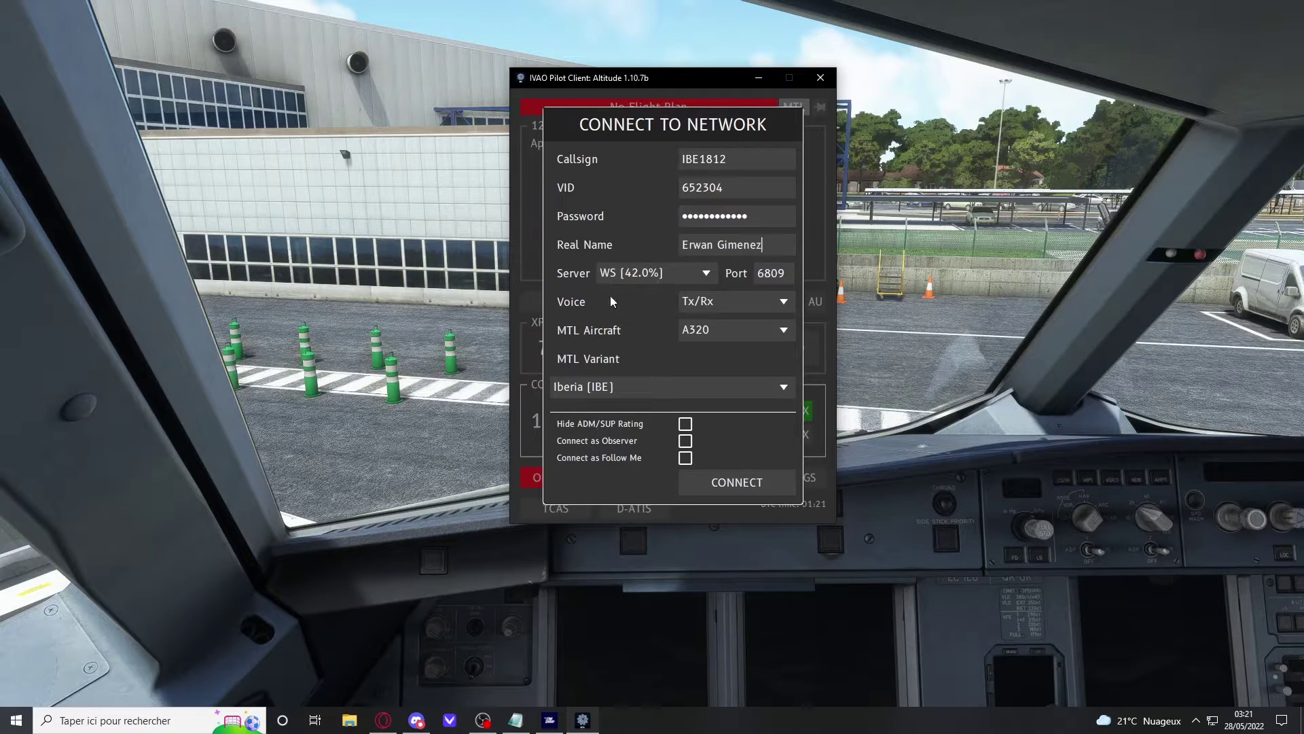
left_click(650, 280)
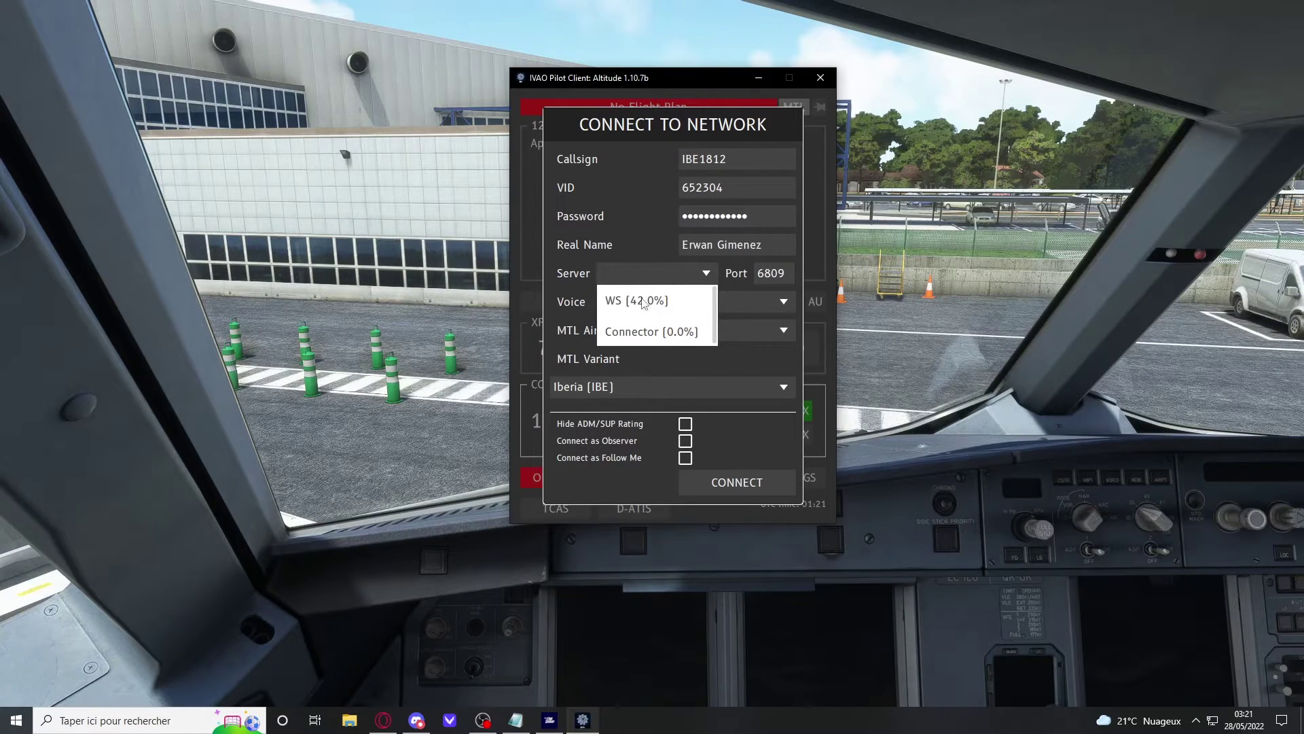
left_click(645, 300)
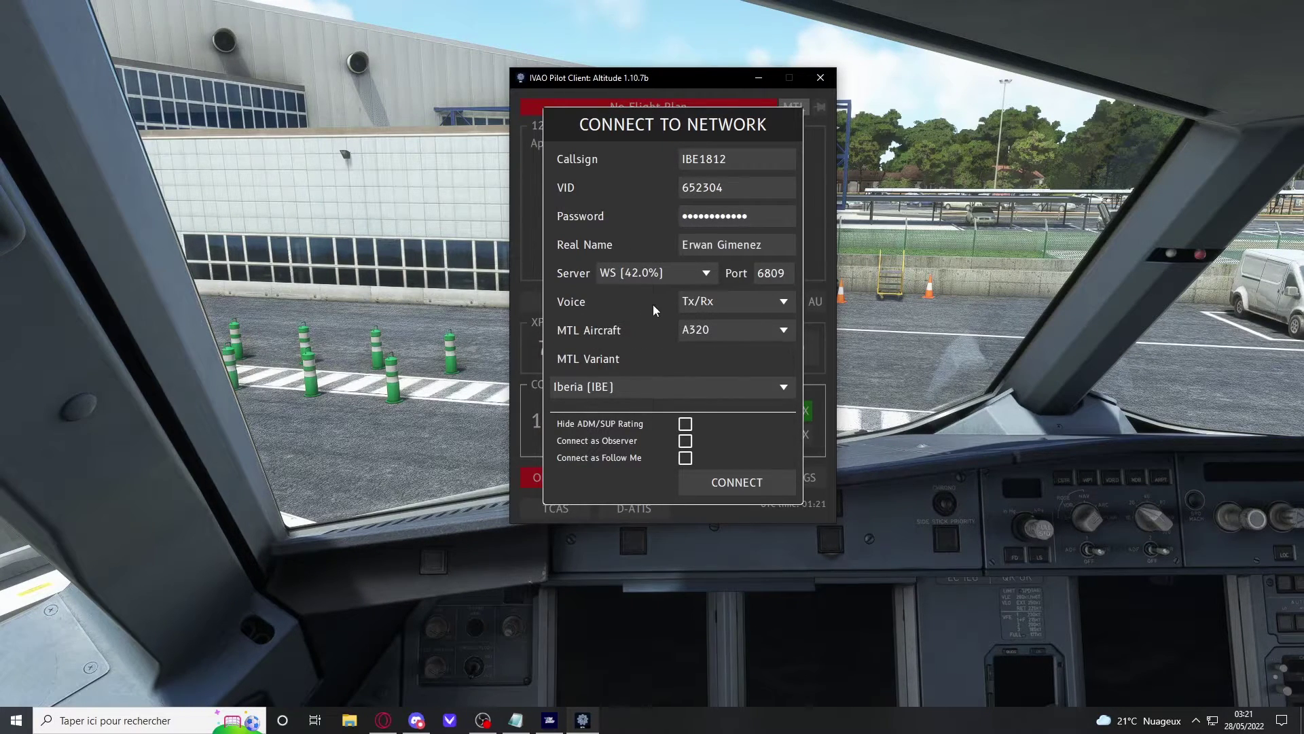
left_click(739, 299)
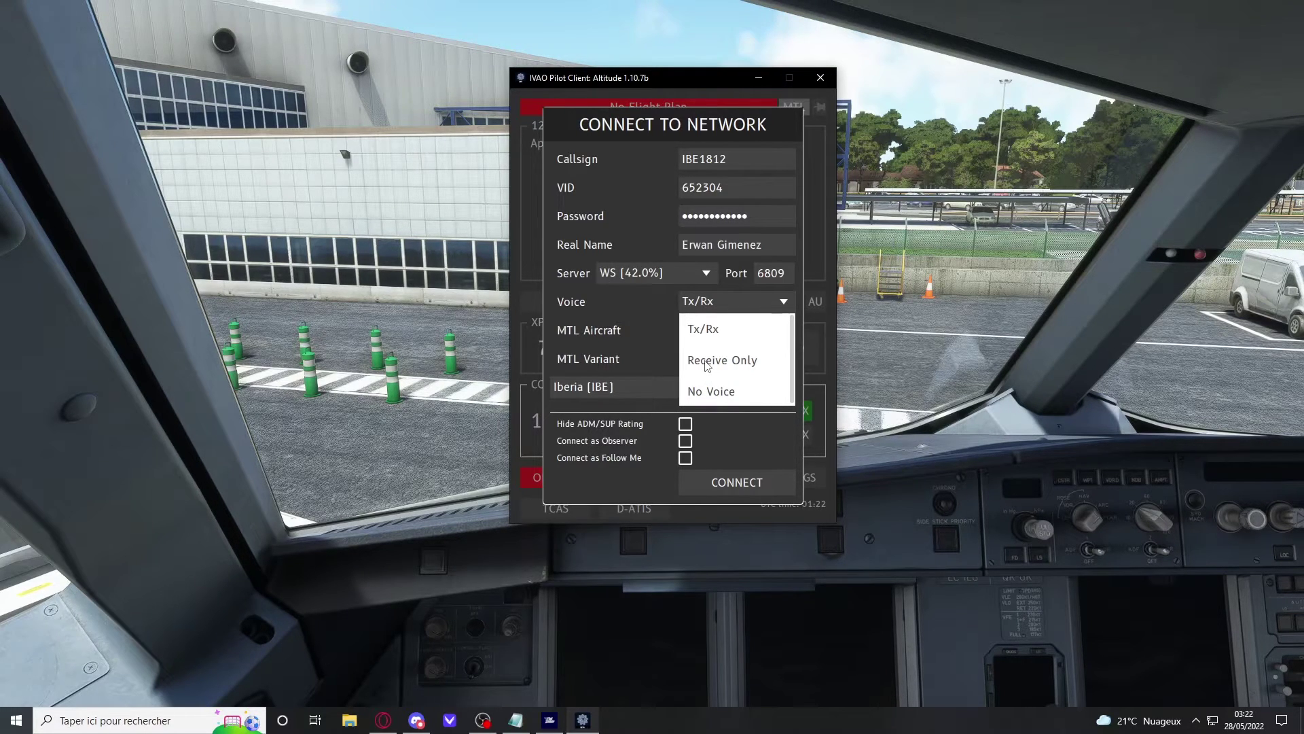
left_click(650, 394)
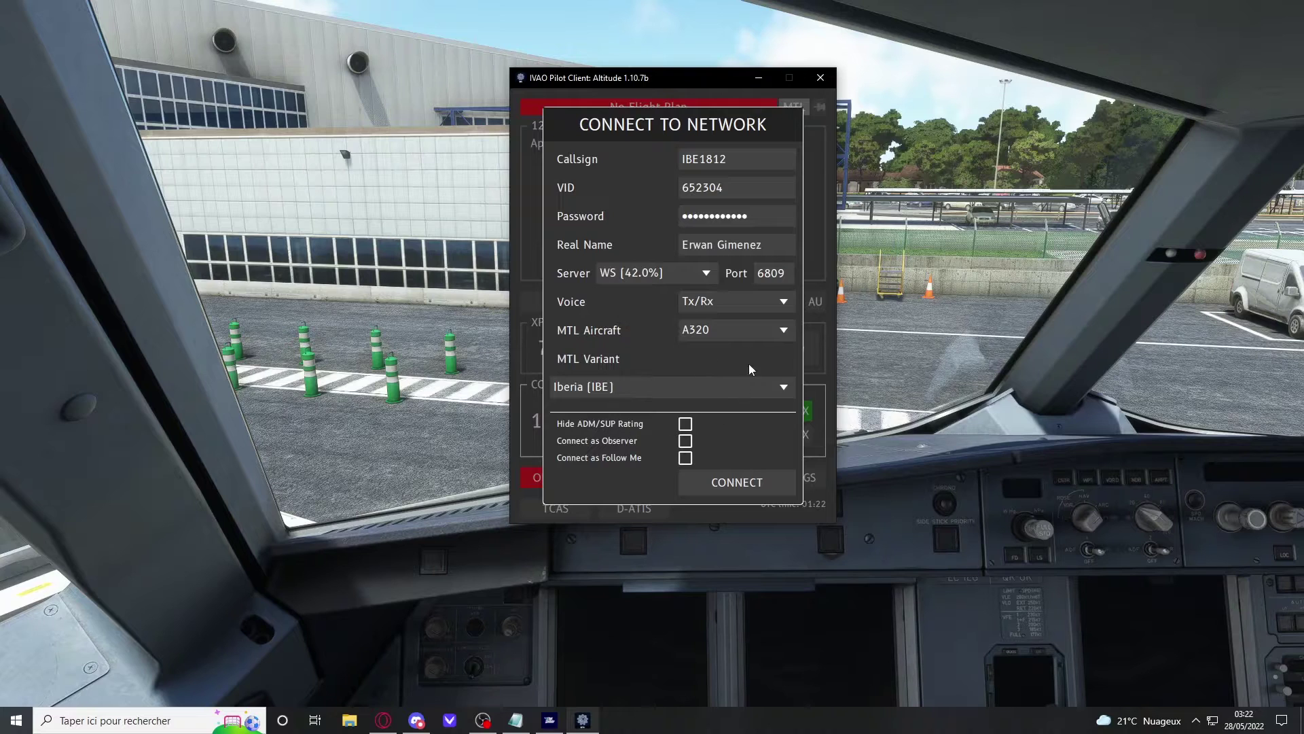
Step: Set the MTL aircraft model to A320 with the Iberia [IBE] livery
left_click(697, 334)
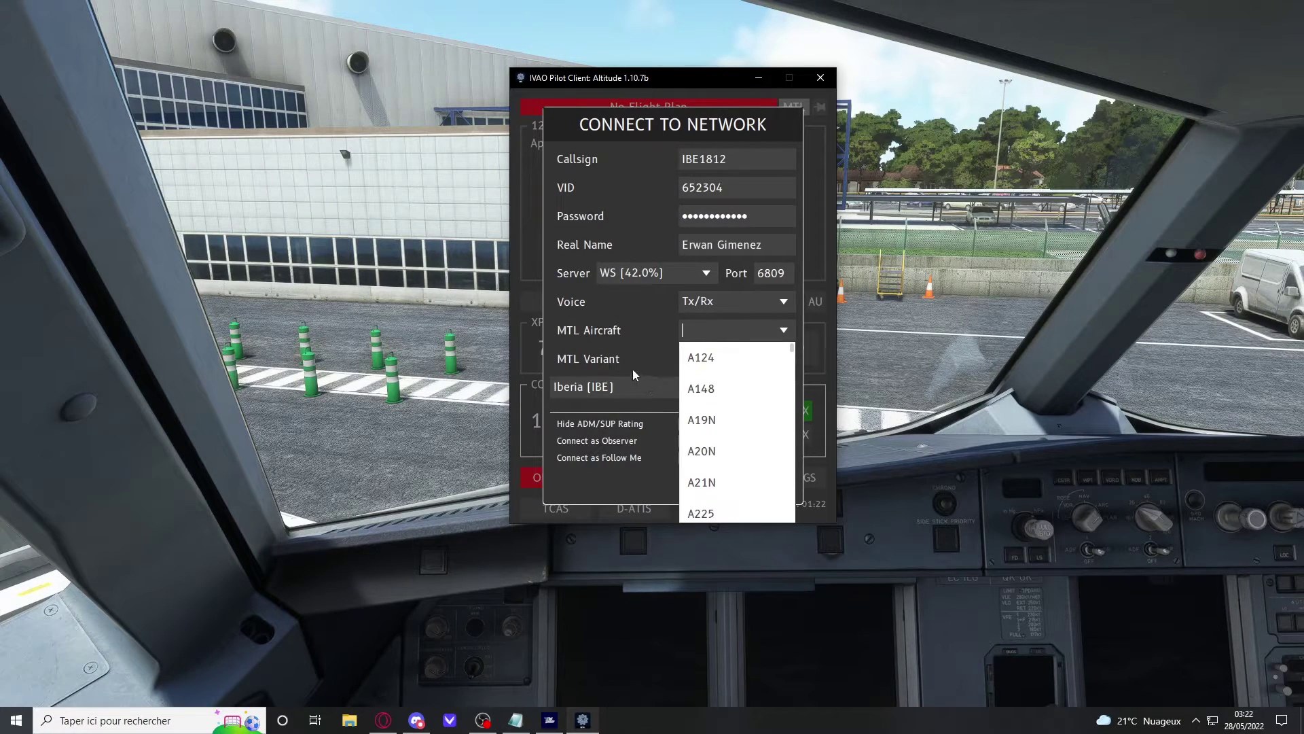
type("a32")
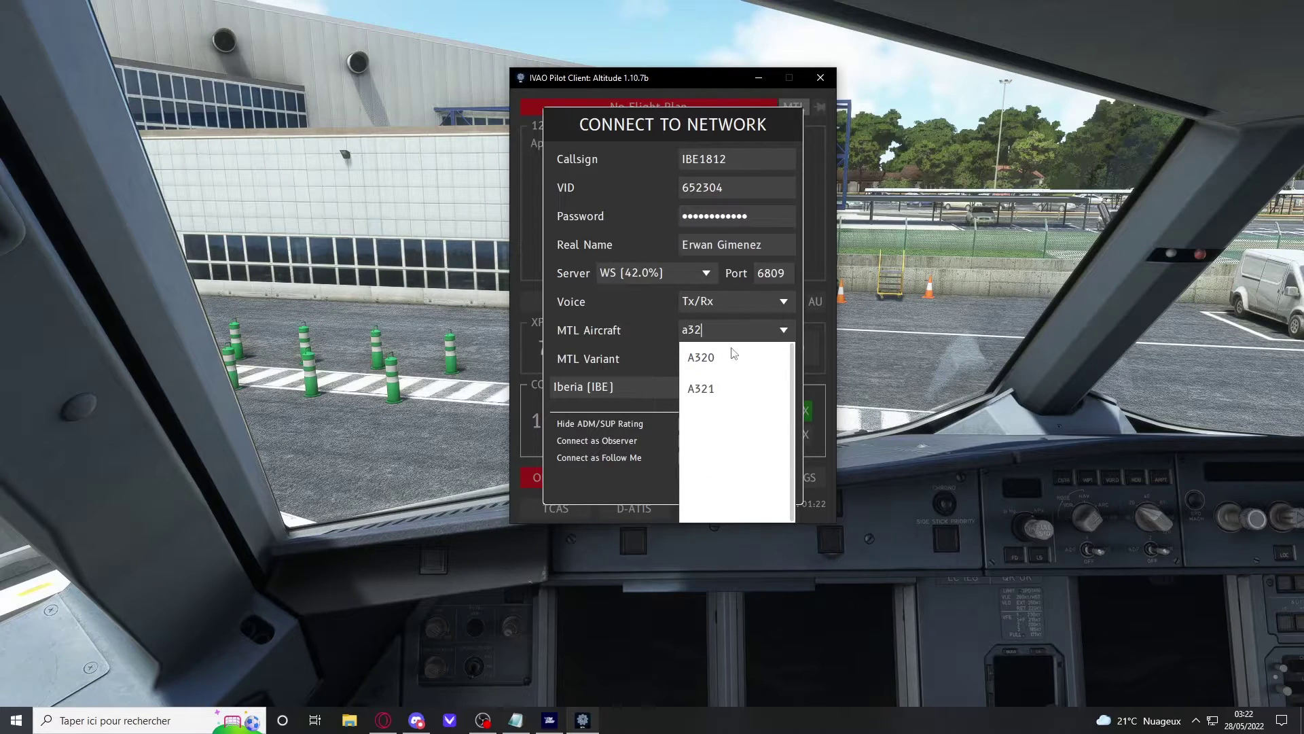
left_click(731, 353)
left_click(655, 388)
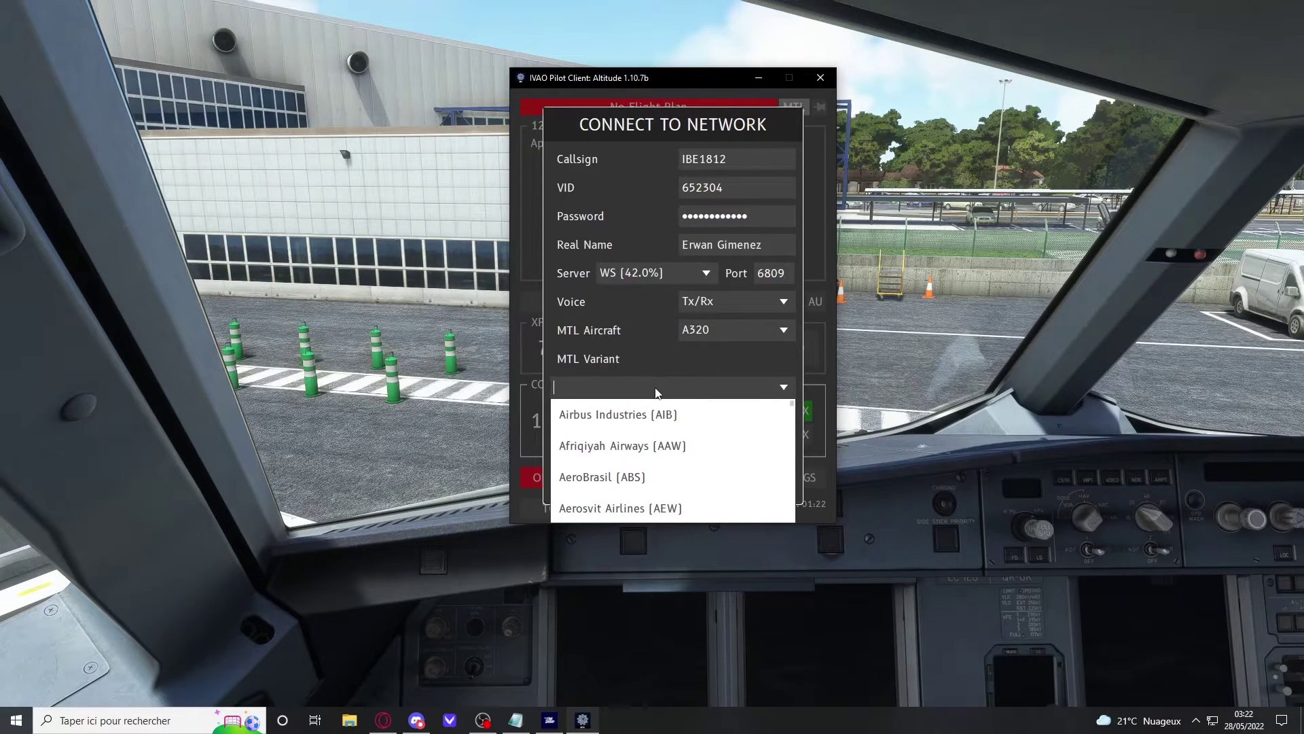
type("Ibe")
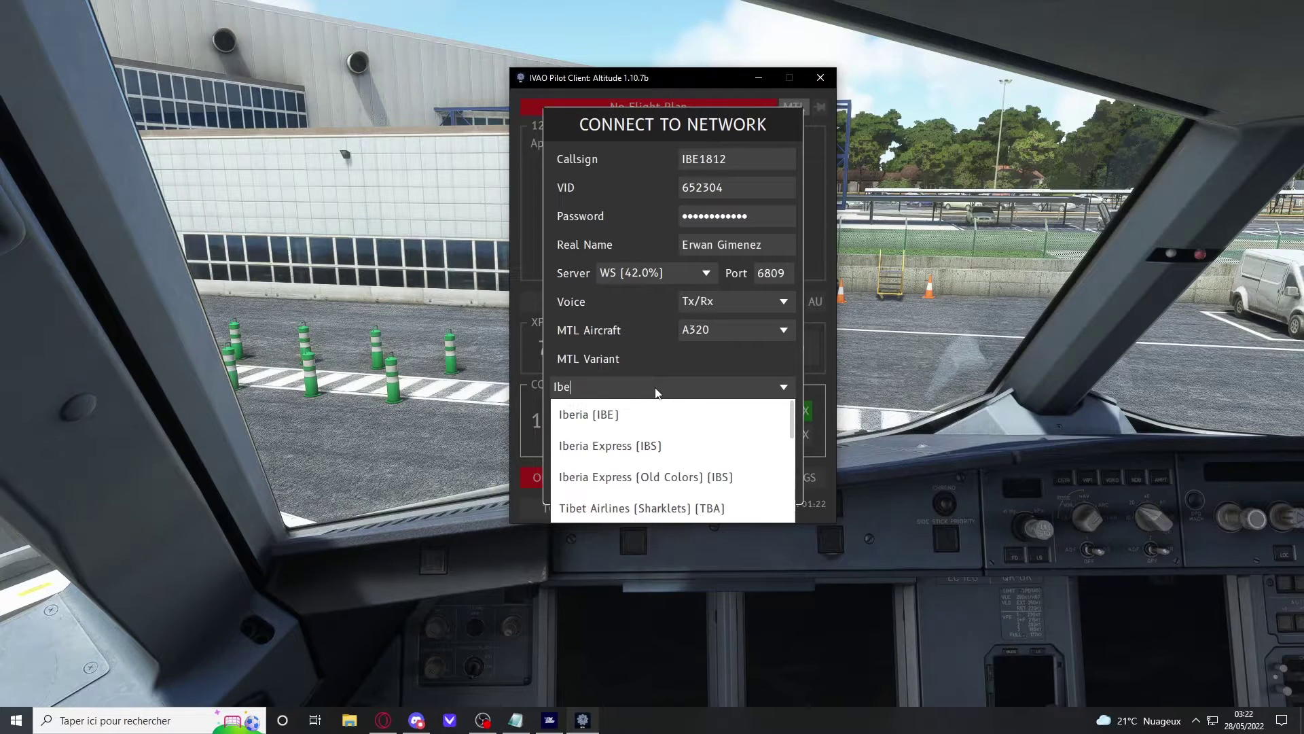
left_click(620, 416)
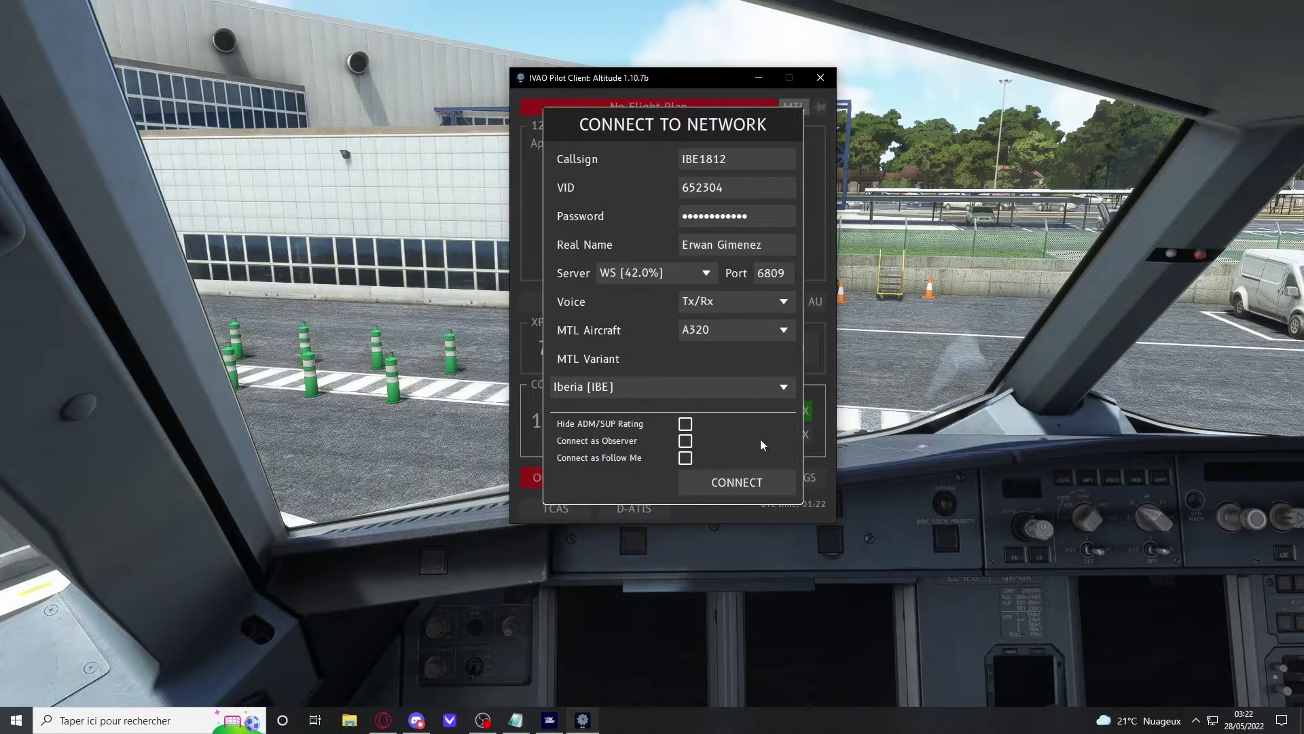
Step: Connect to the IVAO network, minimize Altitude, and switch to the Webeye map in the browser
left_click(743, 496)
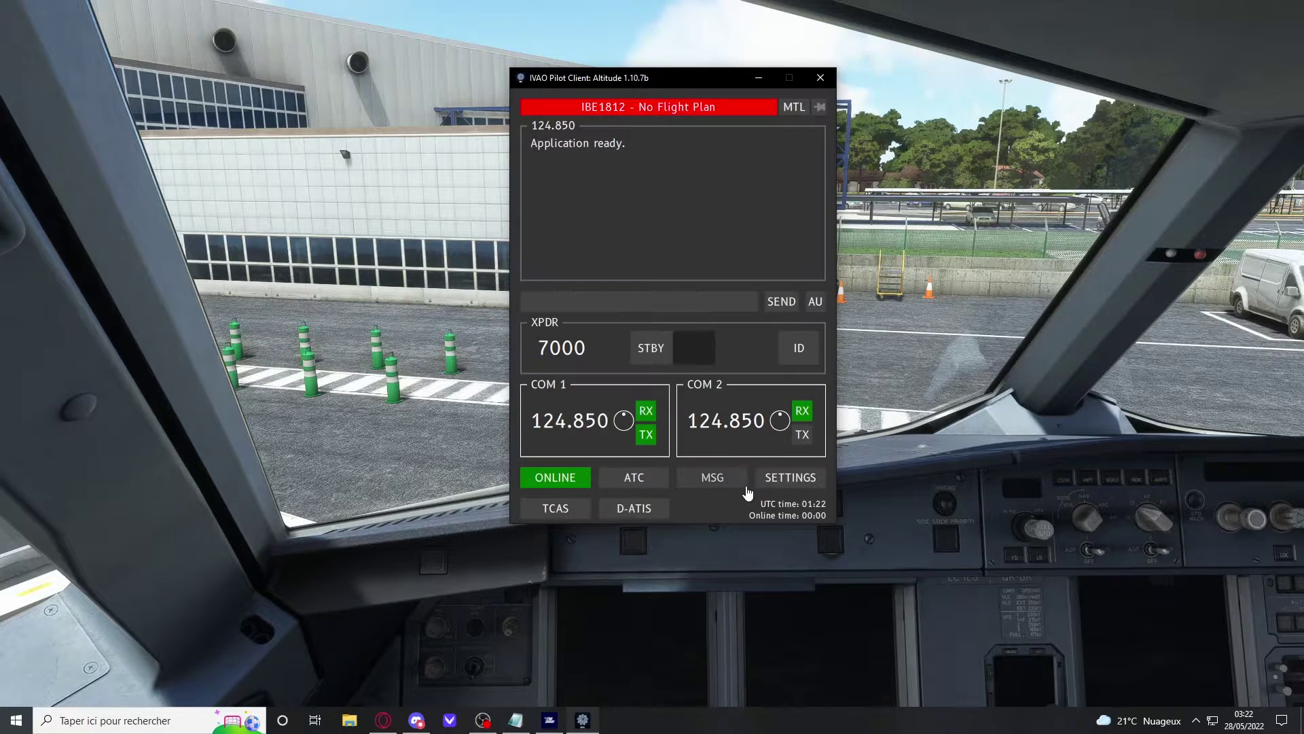
left_click(651, 486)
left_click(641, 484)
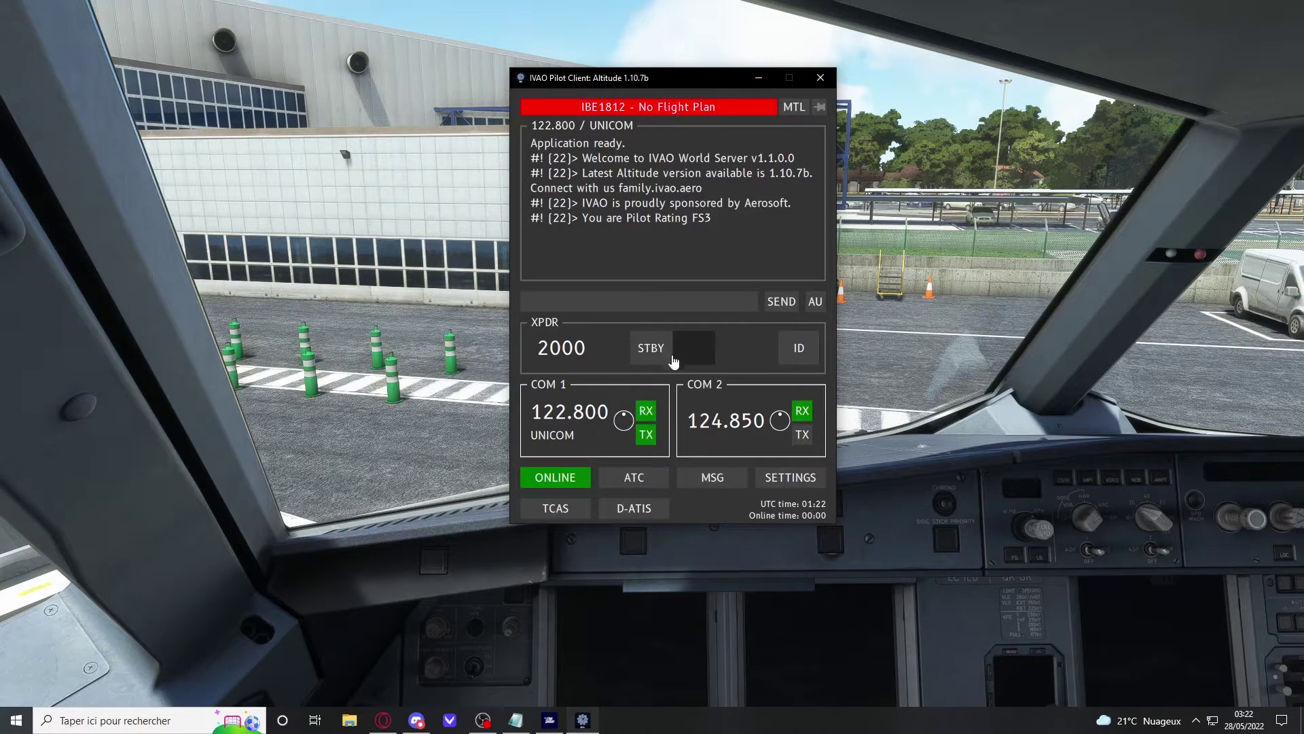
left_click(755, 75)
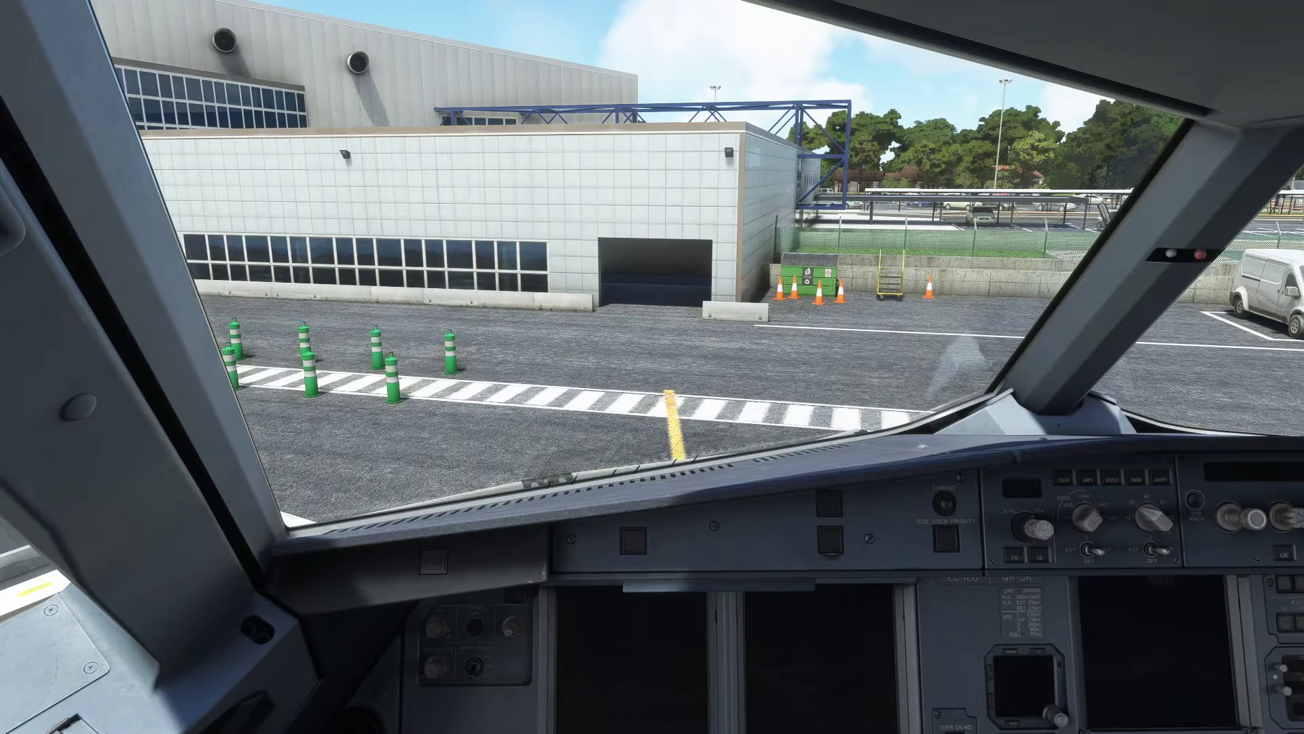
key("alt+Tab")
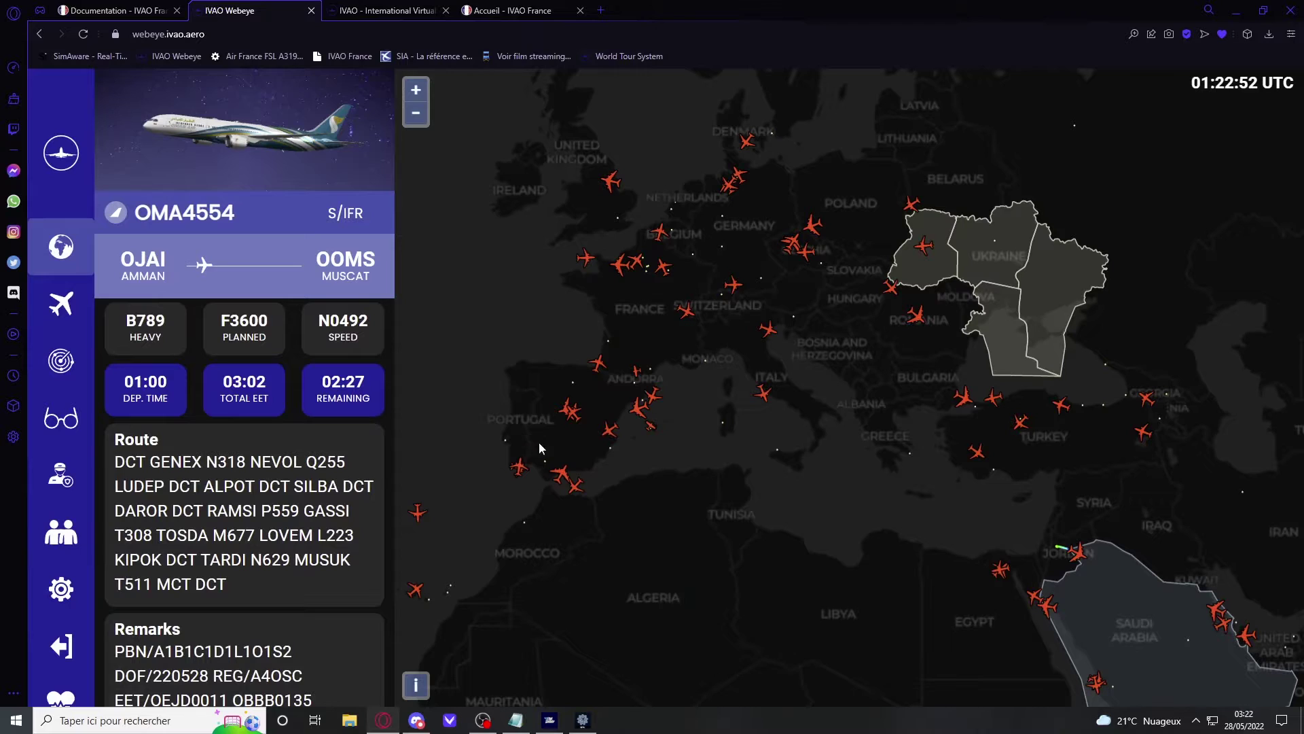
Step: Zoom out the Webeye map and view flight AWN709 and the Jeddah Control OEJD_CTR sector info
scroll(544, 454, "down", 1)
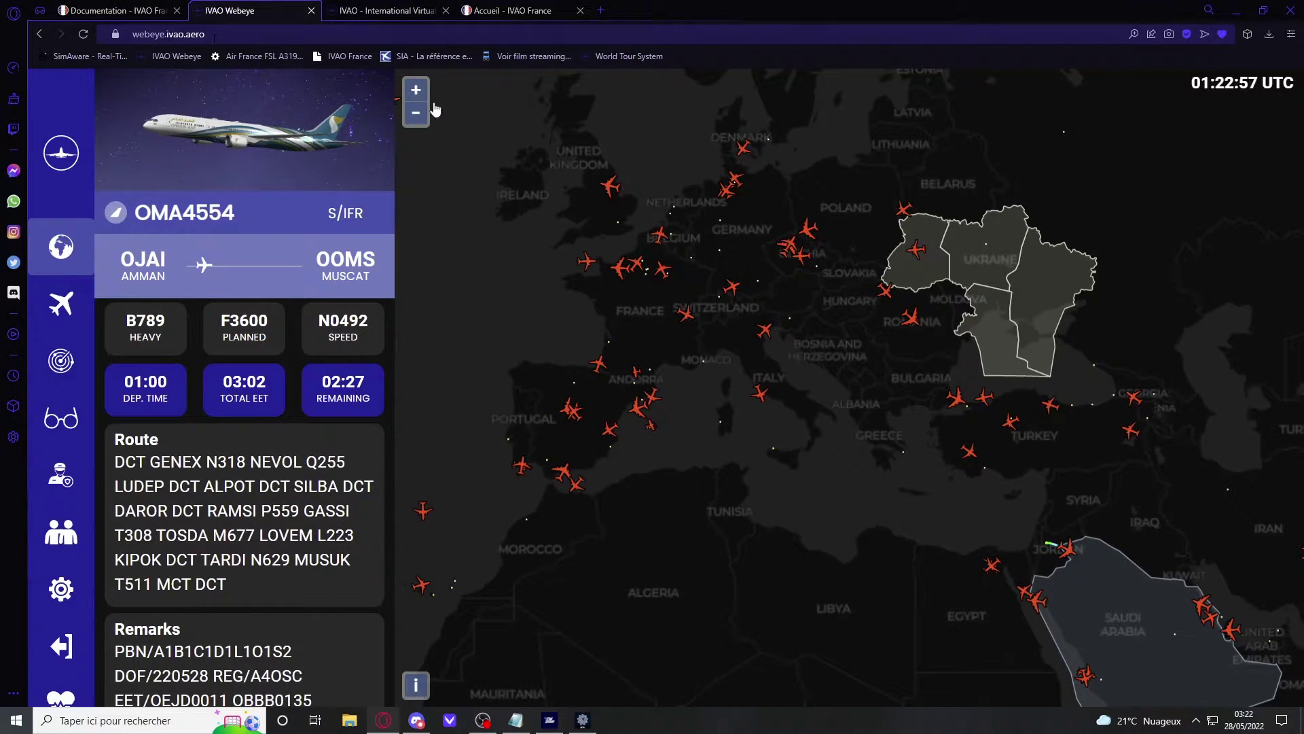
scroll(631, 377, "down", 4)
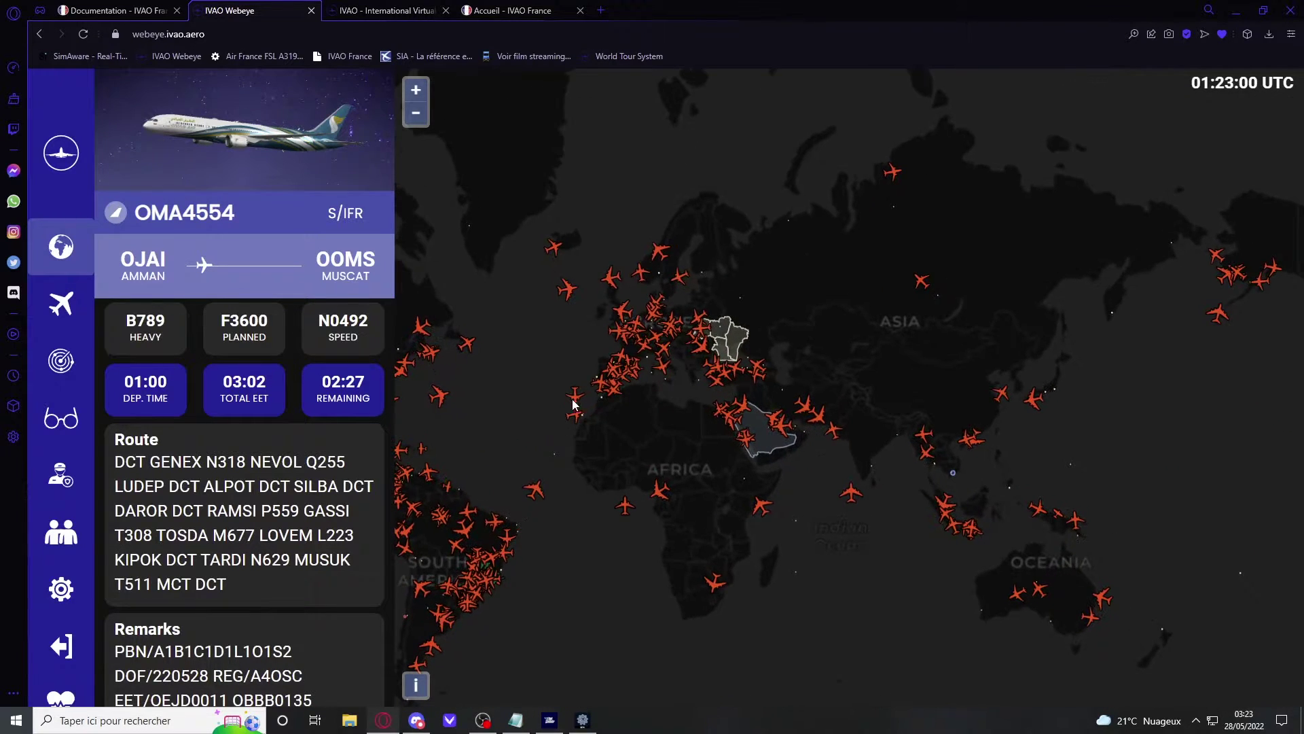
left_click(574, 402)
left_click(764, 435)
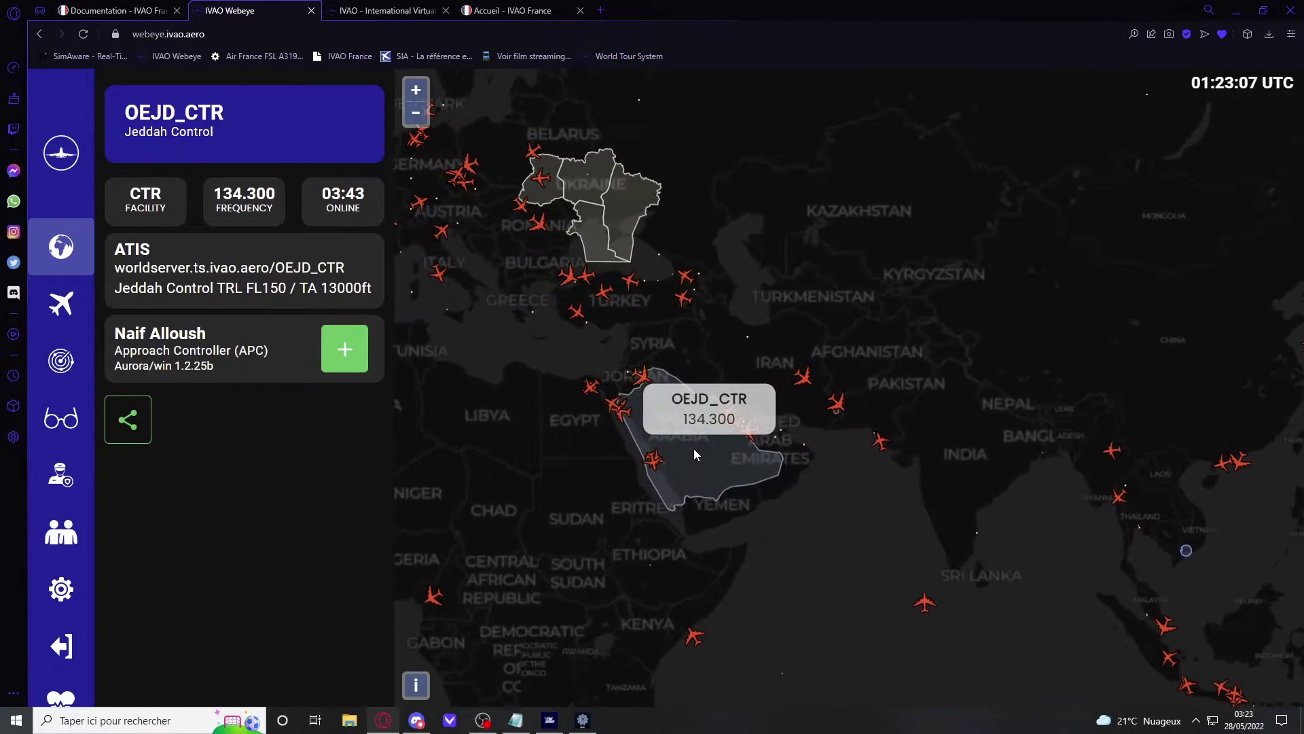
left_click_drag(125, 132, 190, 132)
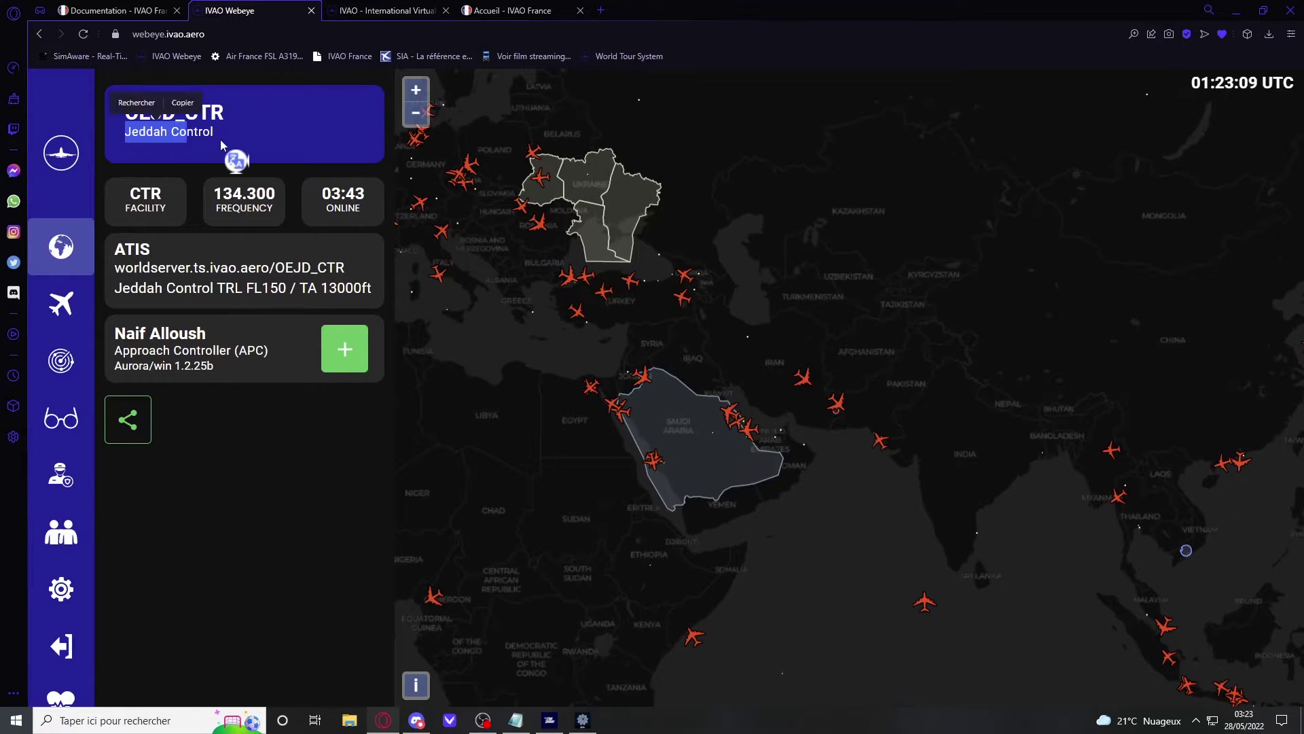
Step: Pan the map to Europe and Africa and show the network statistics
left_click_drag(690, 356, 937, 402)
scroll(658, 263, "up", 3)
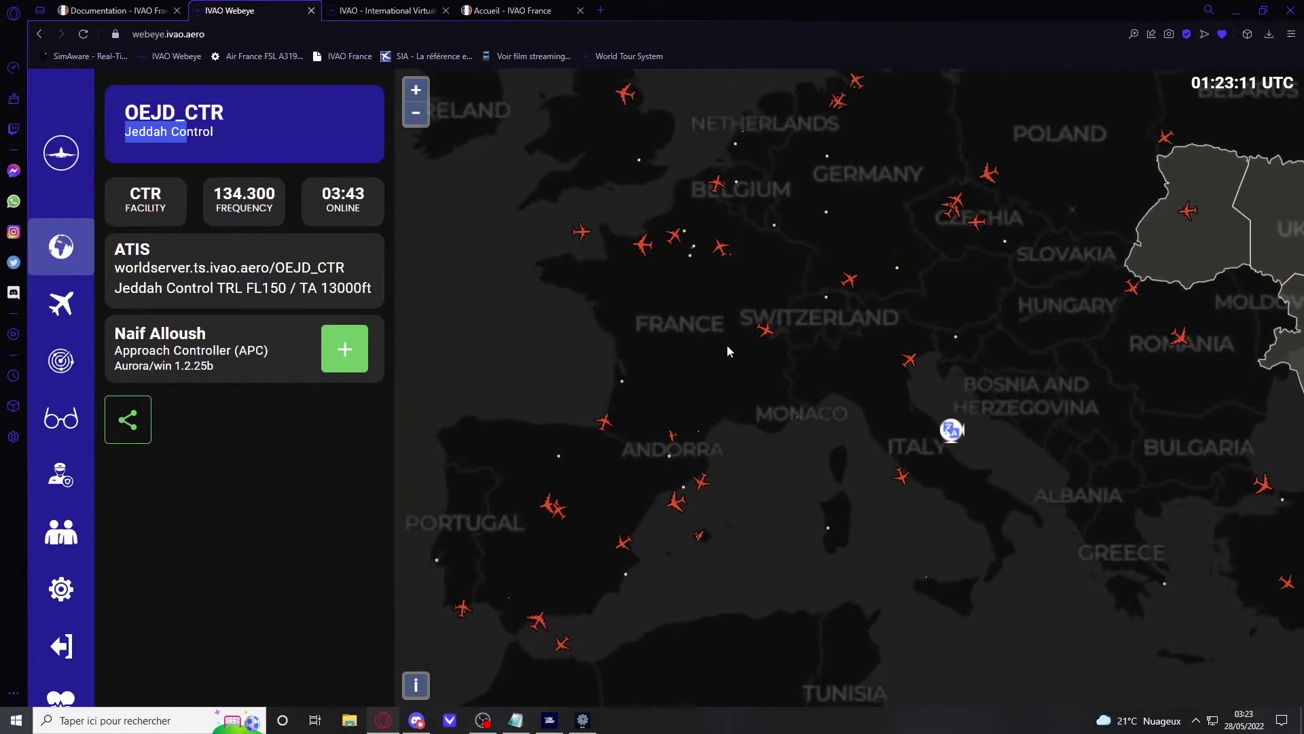
scroll(650, 325, "up", 1)
left_click(657, 332)
scroll(658, 333, "down", 2)
scroll(659, 333, "down", 1)
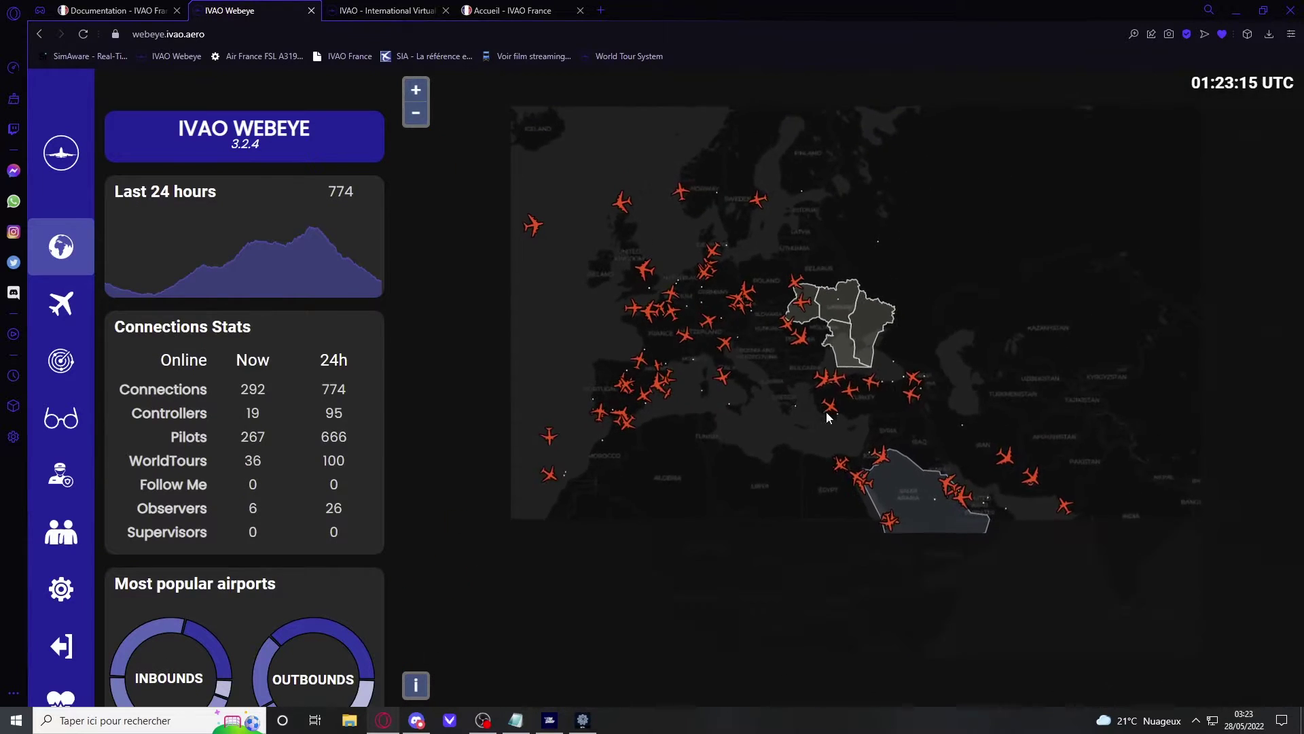
Step: Reopen the OEJD_CTR info over the Middle East, then open the VVTS_APP station in Southeast Asia
left_click_drag(873, 430, 585, 332)
scroll(615, 367, "up", 1)
left_click(636, 382)
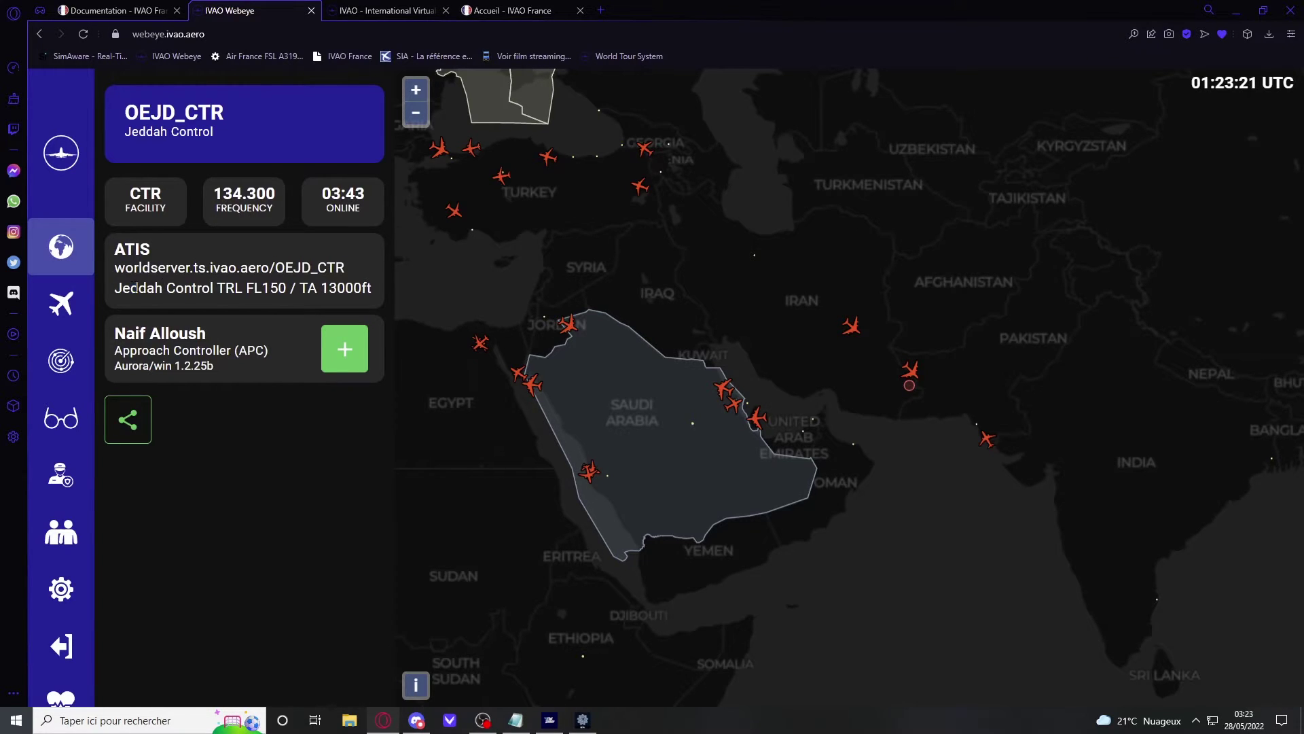
left_click_drag(130, 288, 213, 288)
left_click_drag(768, 344, 516, 335)
left_click(734, 437)
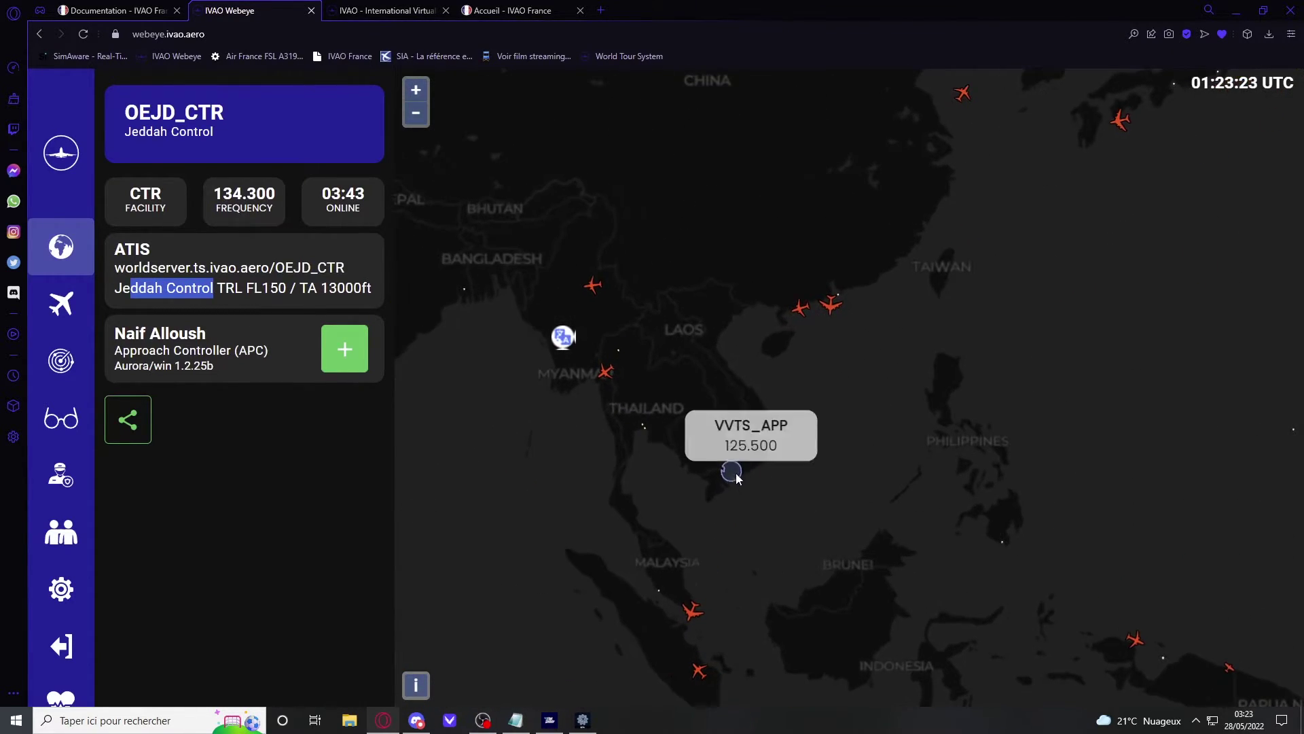
Step: Read the VVTS_APP ATIS, picking out departure runway 25L
scroll(204, 460, "down", 1)
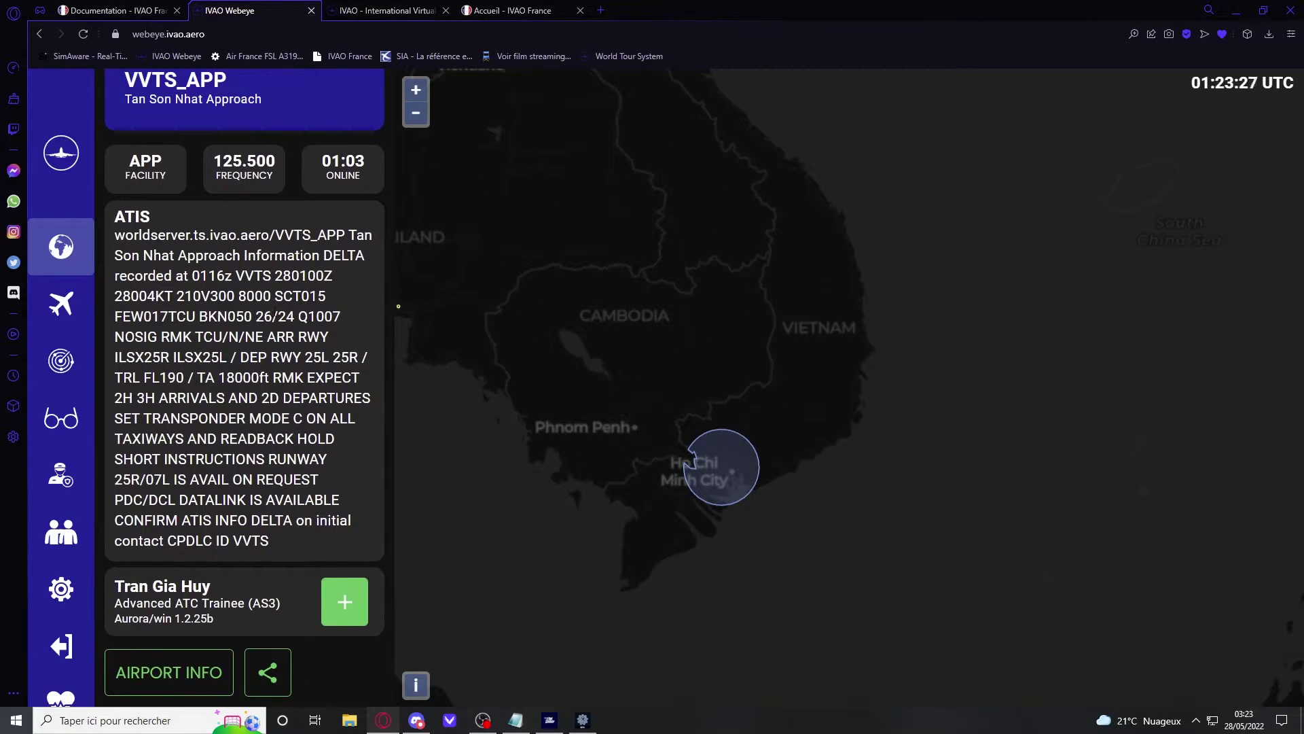
left_click_drag(234, 276, 297, 502)
left_click(297, 501)
left_click_drag(241, 358, 306, 358)
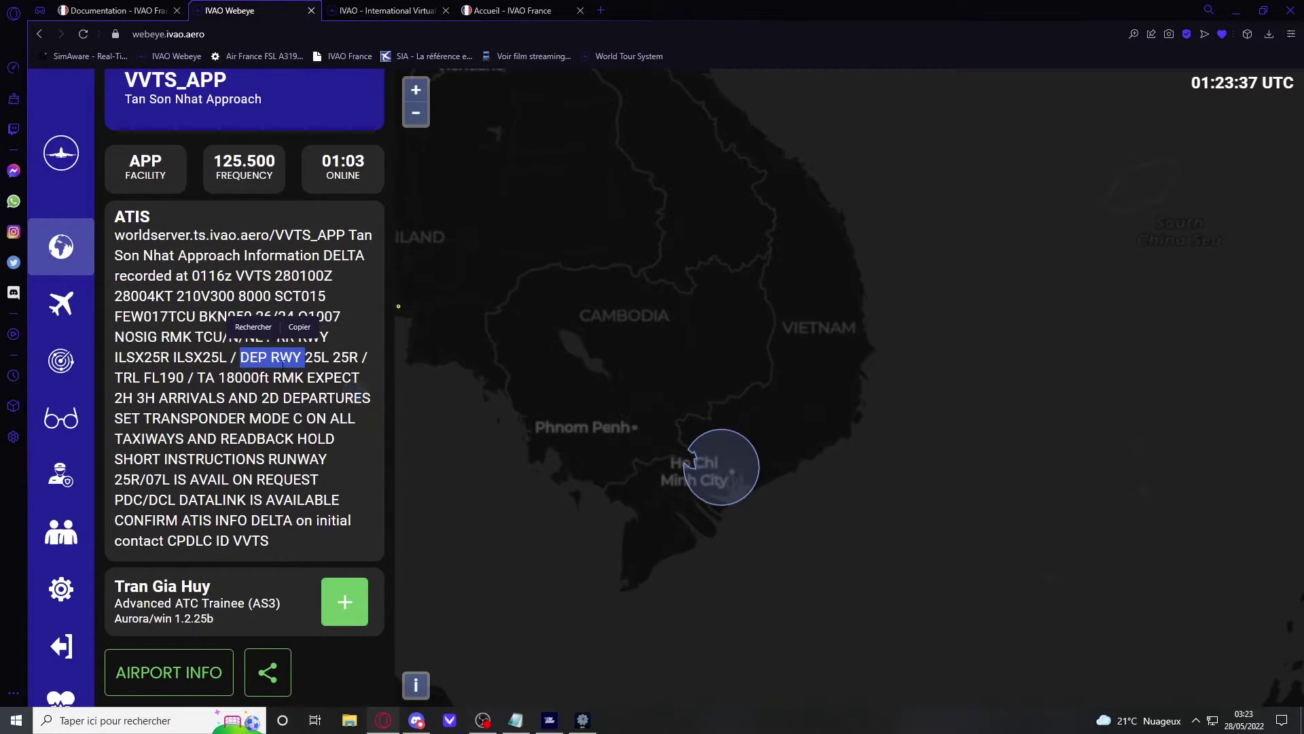
left_click(303, 358)
left_click_drag(304, 359, 330, 359)
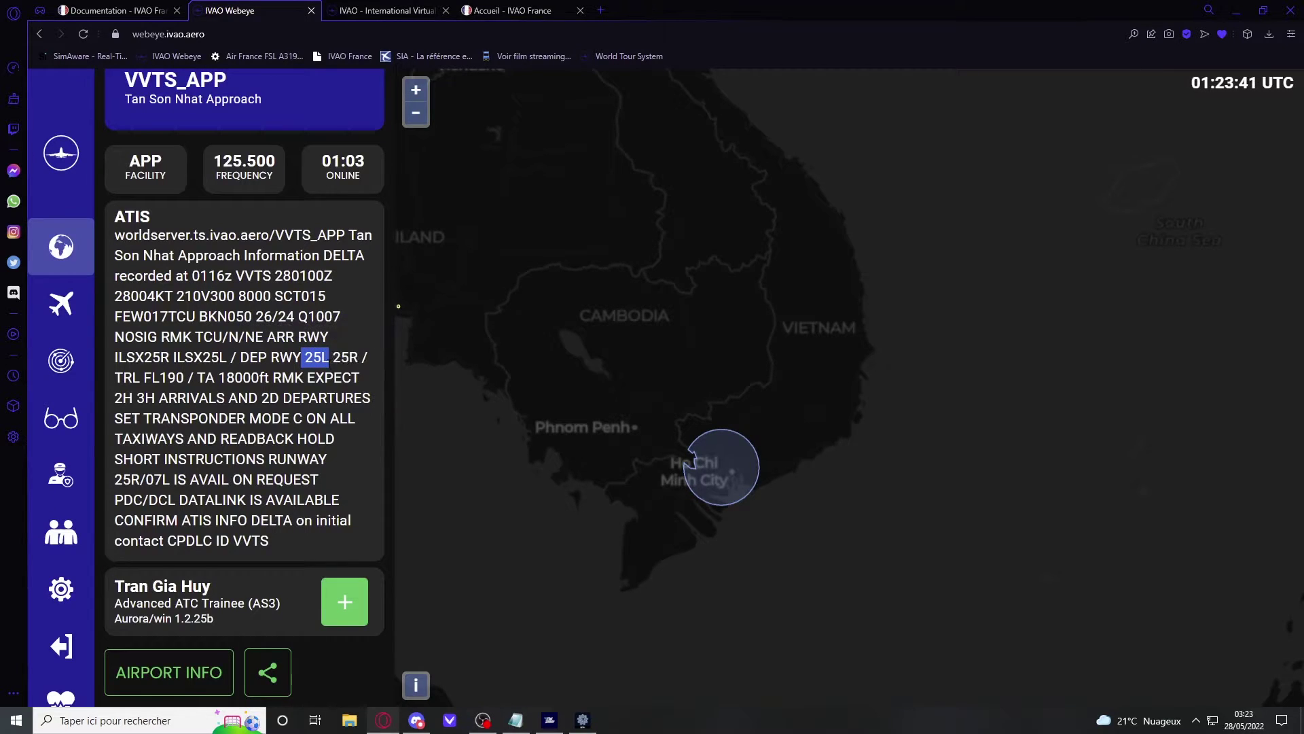
left_click(330, 359)
scroll(564, 419, "down", 2)
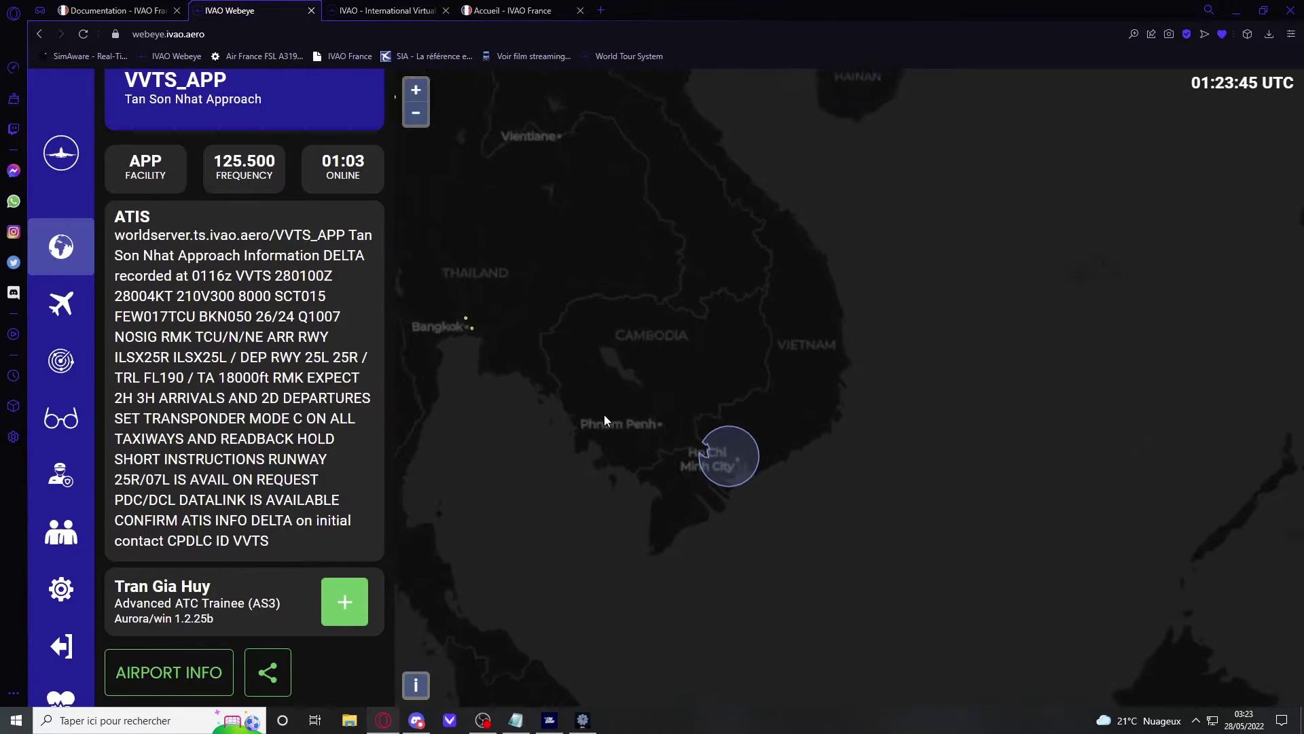
left_click_drag(301, 358, 322, 358)
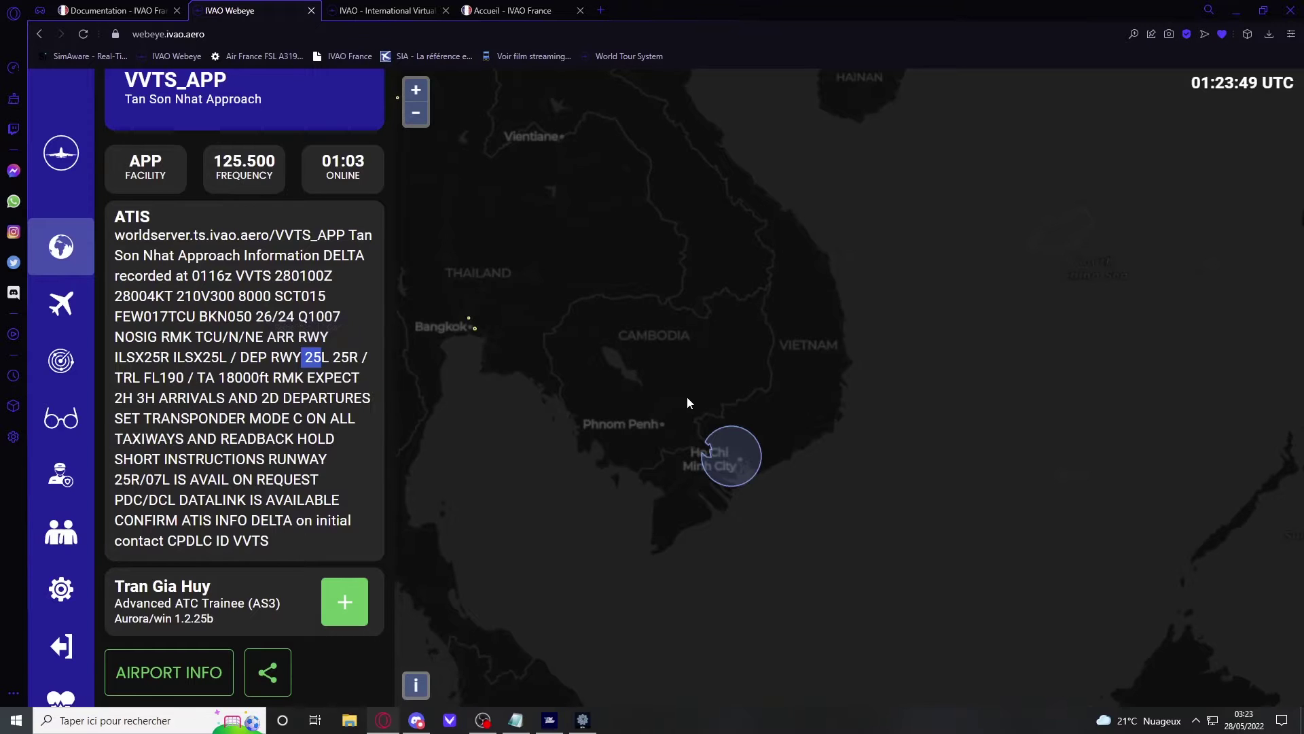
Step: Zoom out to Europe, zoom into the Biarritz area, and open flight GLO8720's details
scroll(686, 397, "down", 2)
scroll(698, 409, "down", 1)
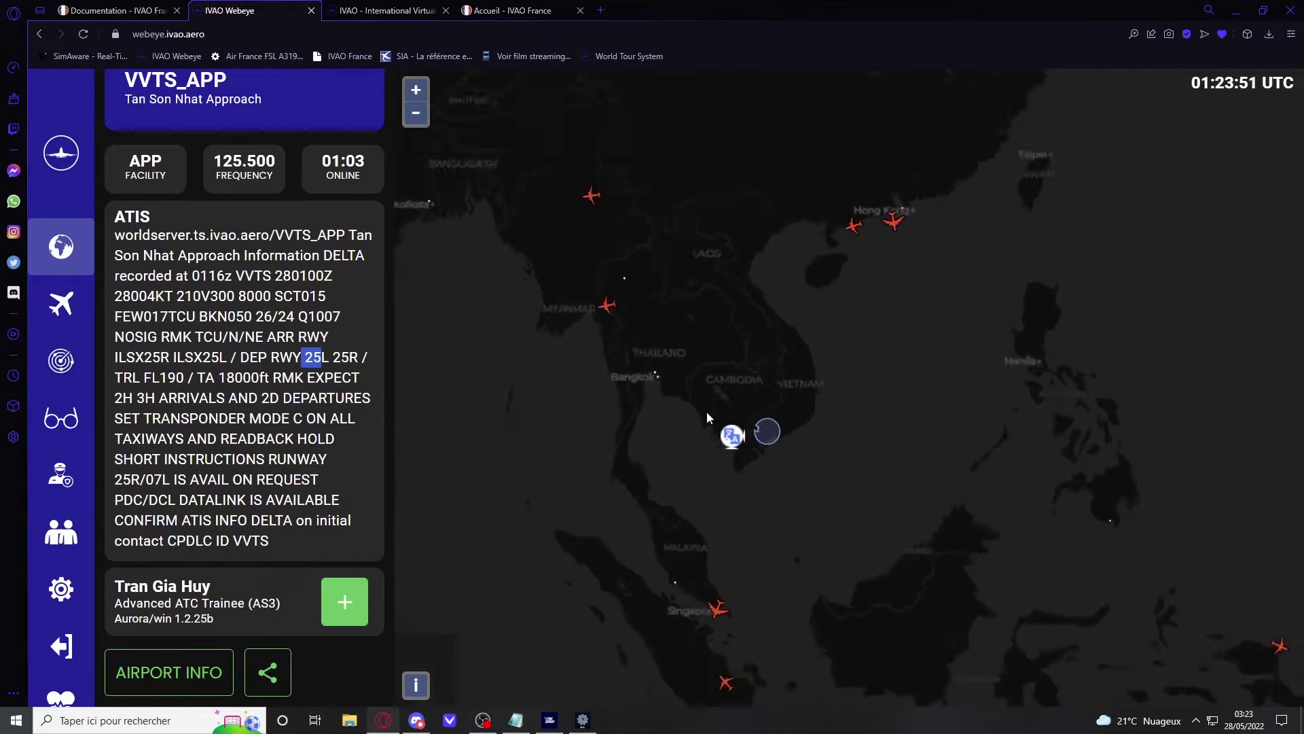
scroll(668, 388, "down", 1)
scroll(668, 386, "down", 1)
left_click_drag(662, 390, 935, 423)
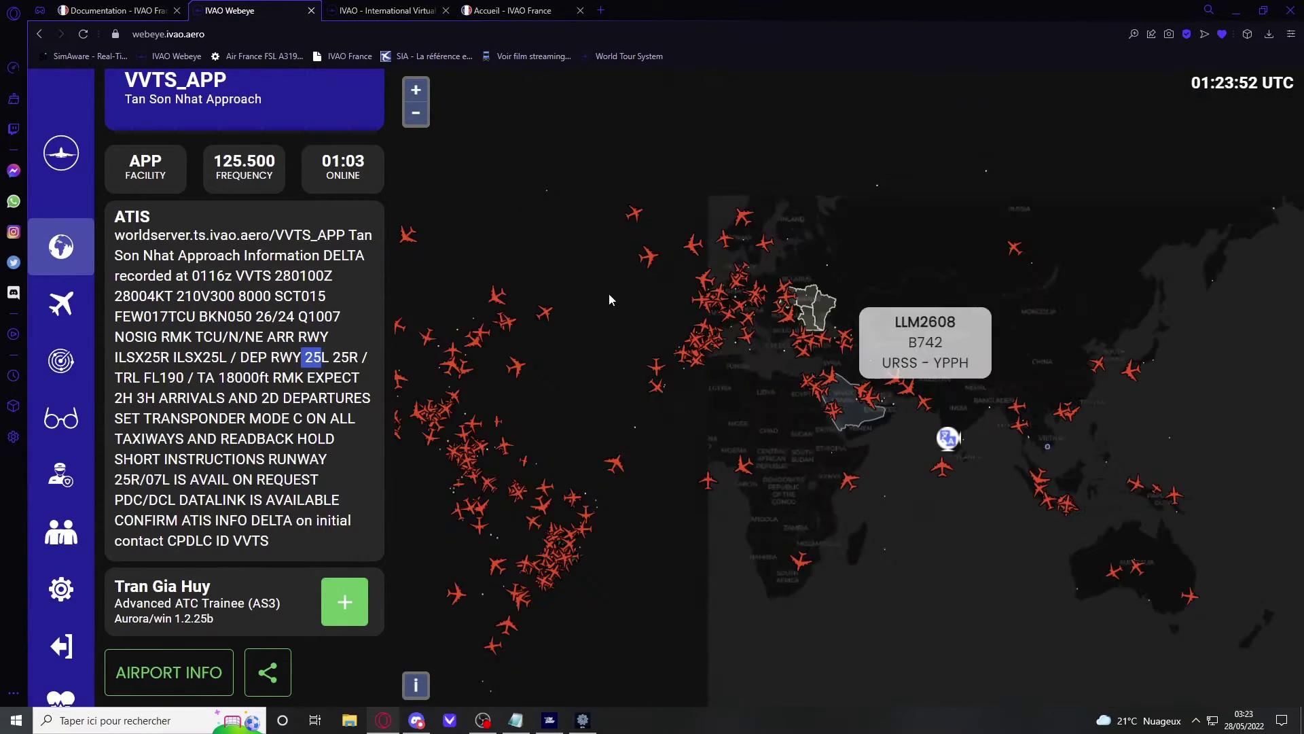
scroll(783, 333, "up", 2)
scroll(632, 495, "up", 3)
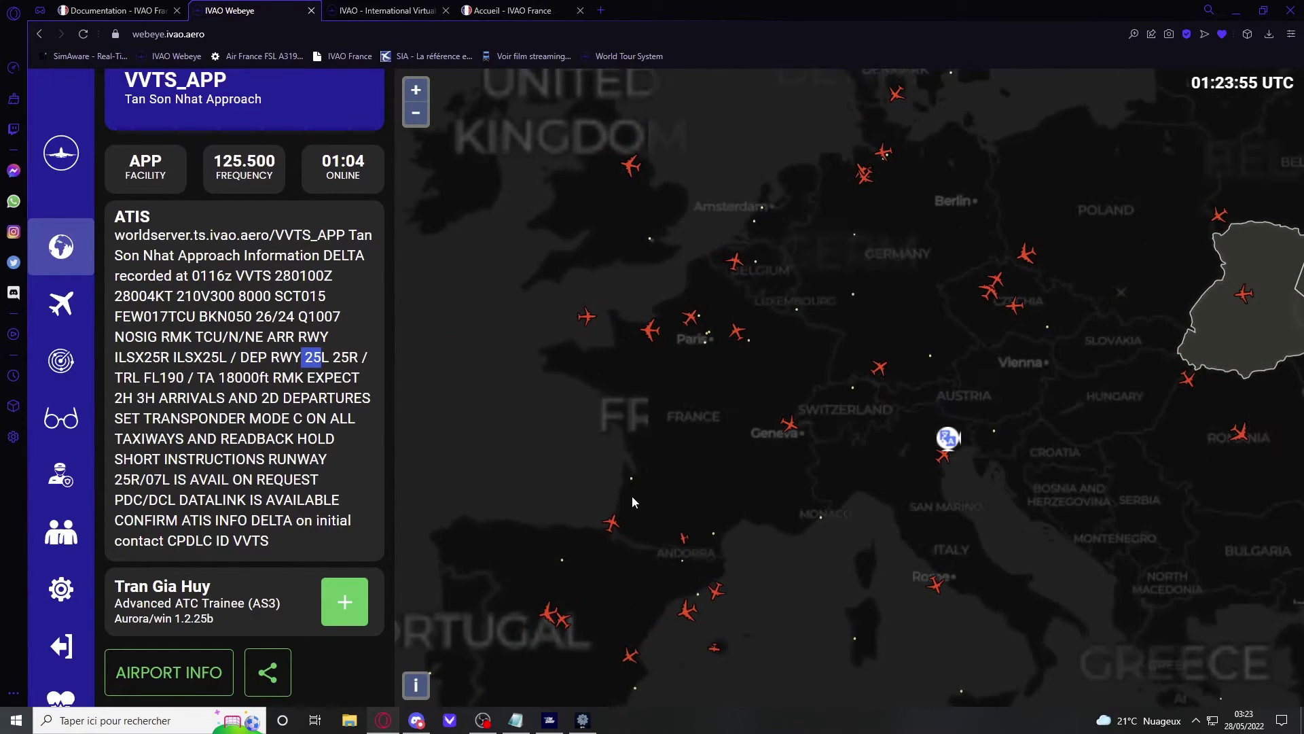
left_click(606, 526)
scroll(609, 531, "up", 5)
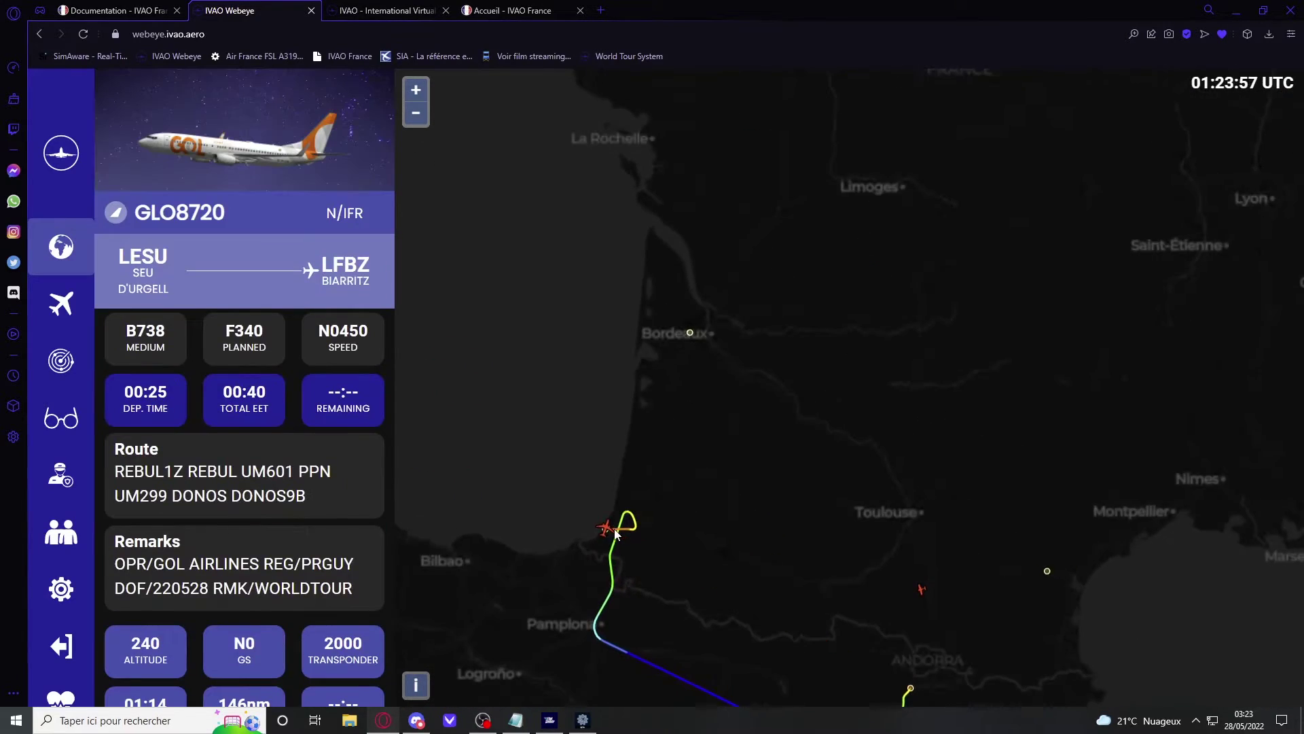
scroll(626, 551, "down", 2)
Step: Open a new browser tab, then follow Altitude's No Flight Plan link to fpl.ivao.aero
key("ctrl+t")
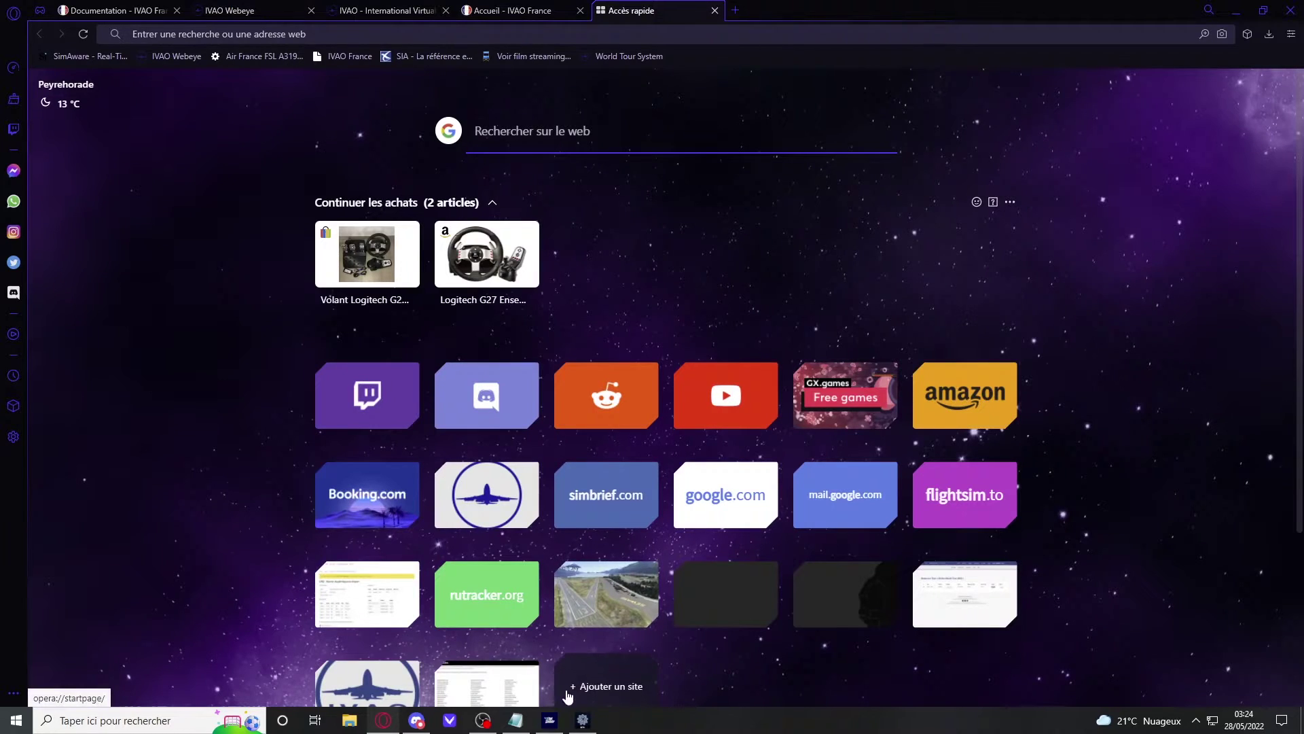
left_click(583, 720)
left_click(653, 108)
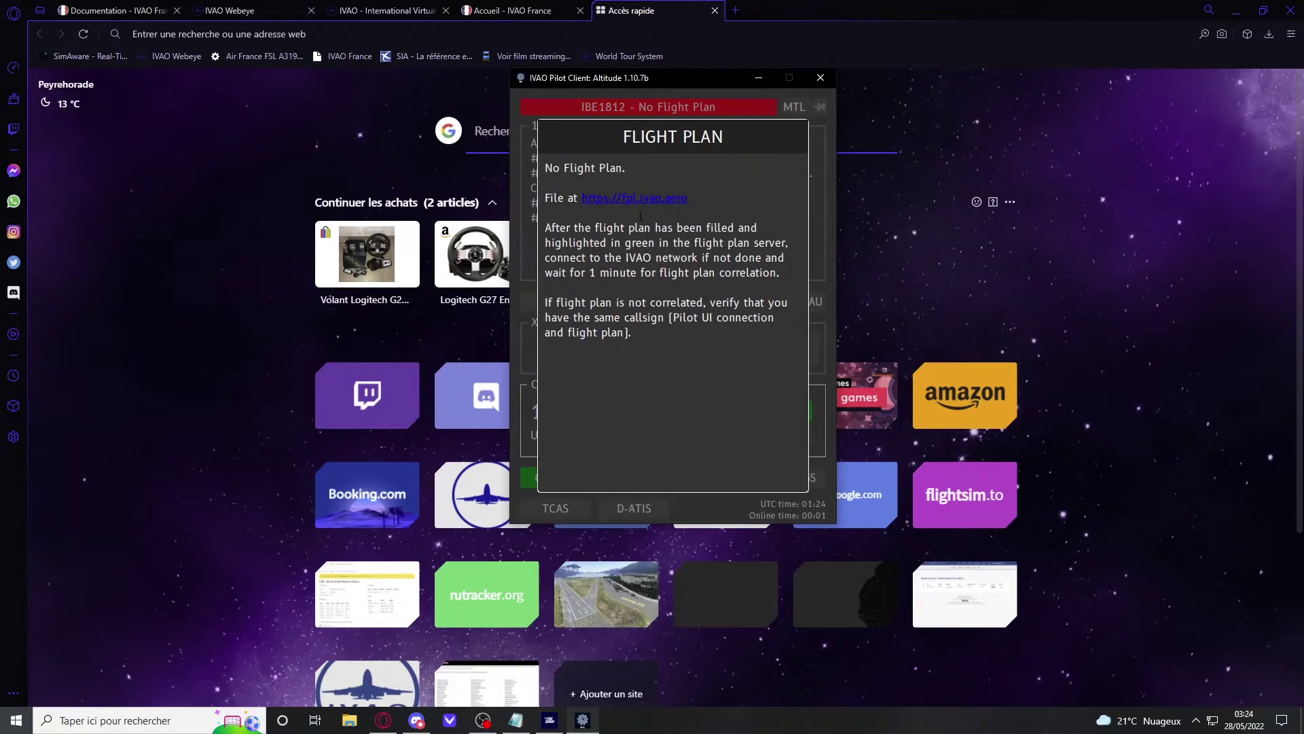
left_click(646, 197)
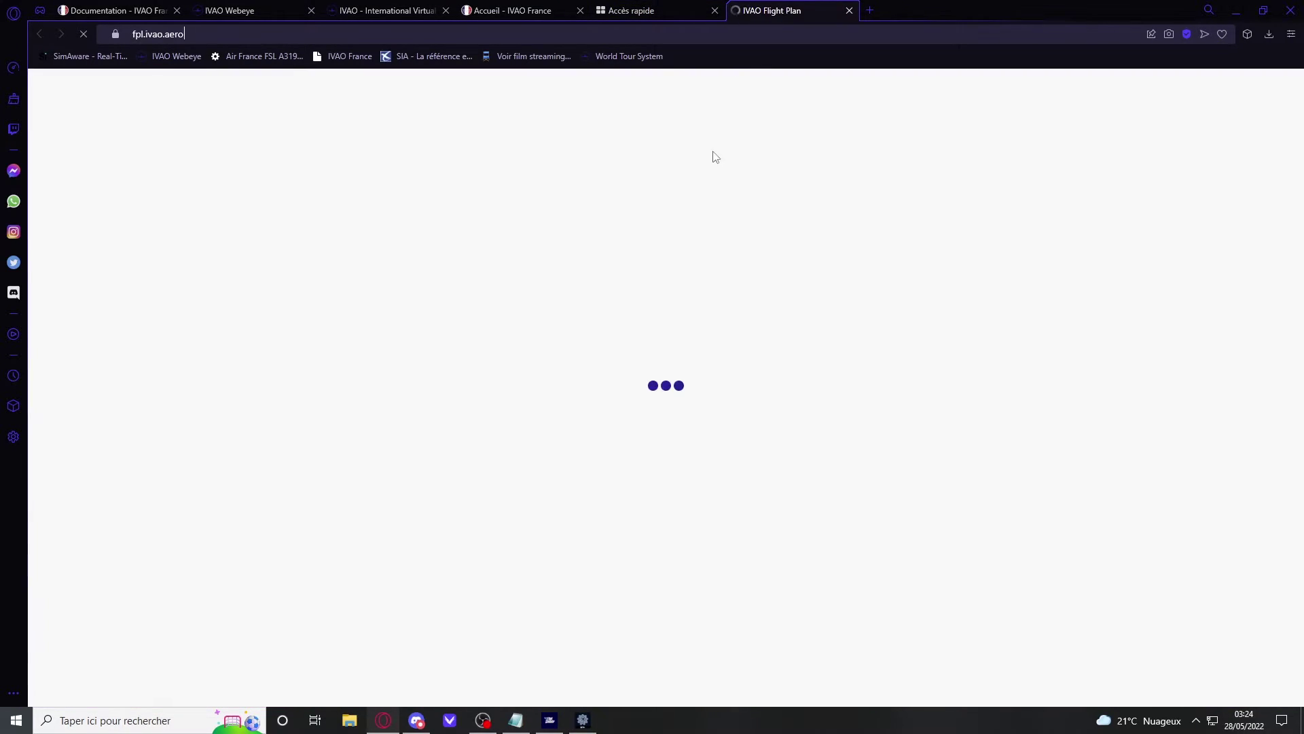
Step: Start a new flight plan with File a Flight Plan
scroll(543, 181, "down", 2)
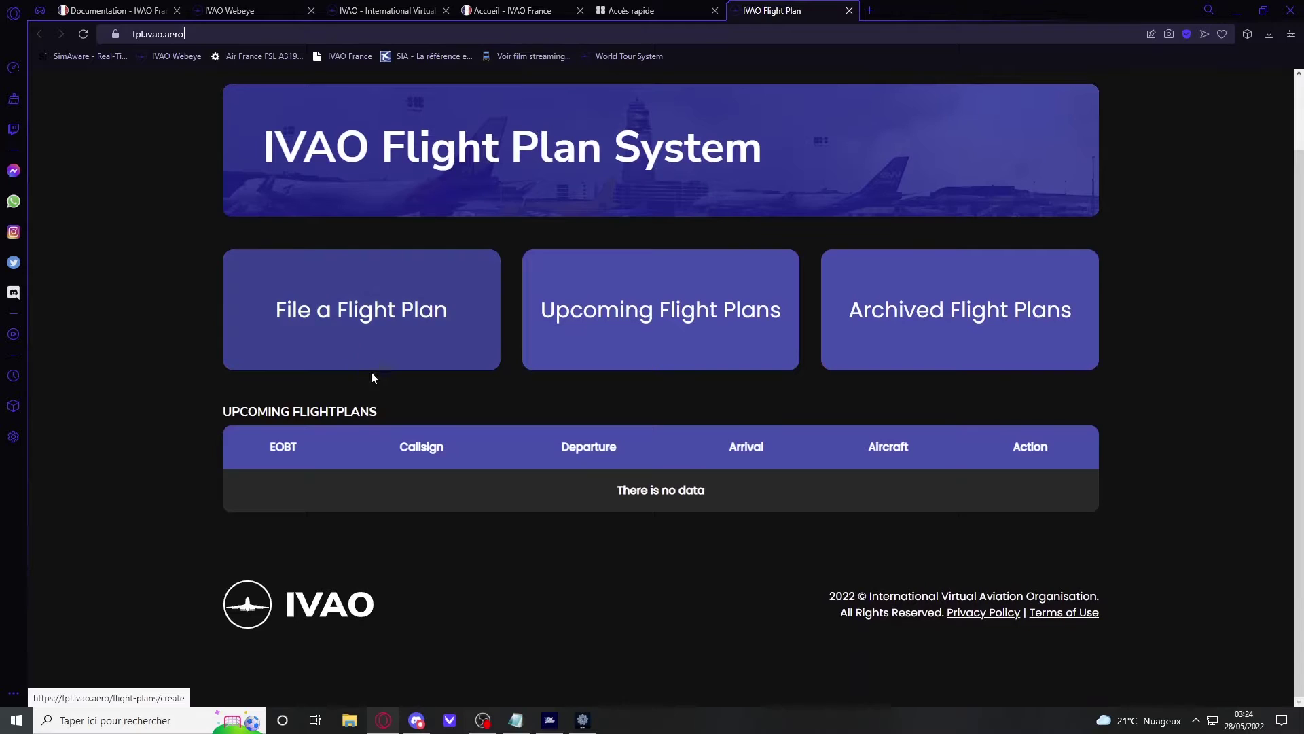
scroll(502, 435, "up", 2)
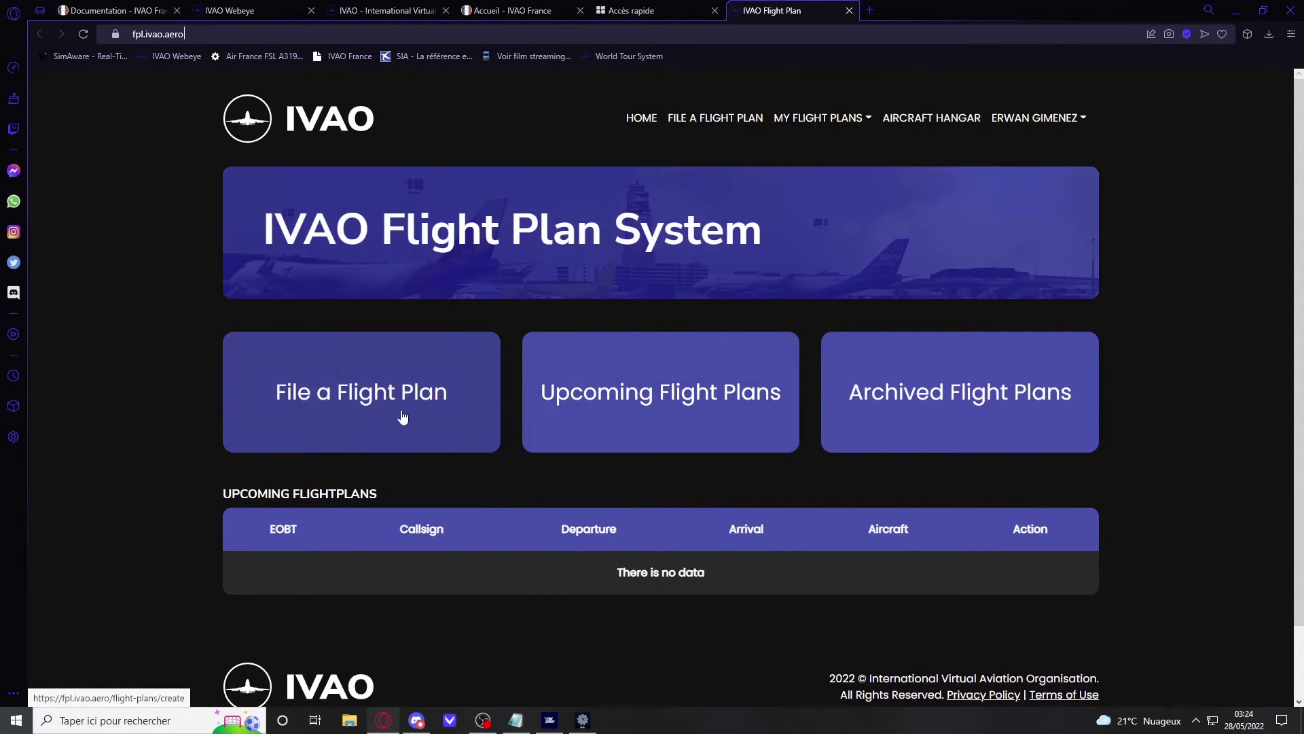
left_click(402, 414)
scroll(407, 394, "down", 2)
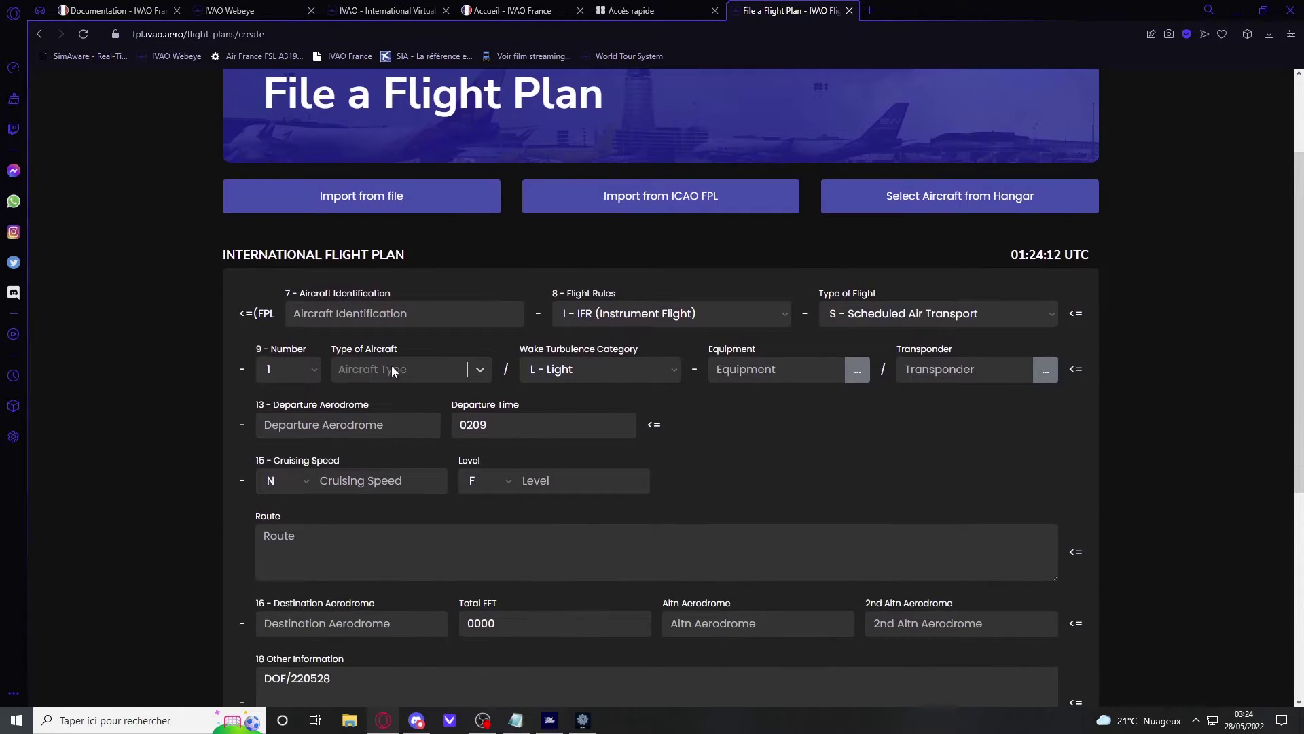
Step: Enter aircraft identification IBE1812 and keep I - IFR flight rules
left_click(394, 316)
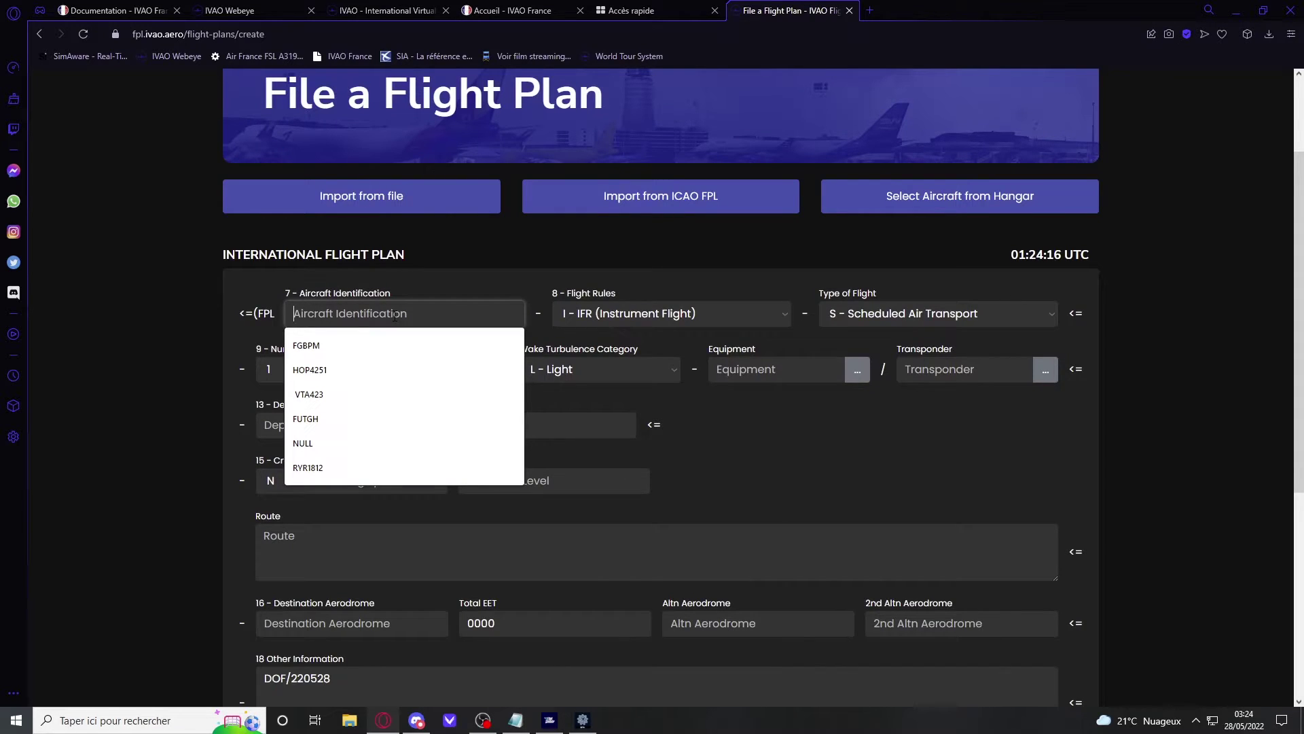
type("BE1")
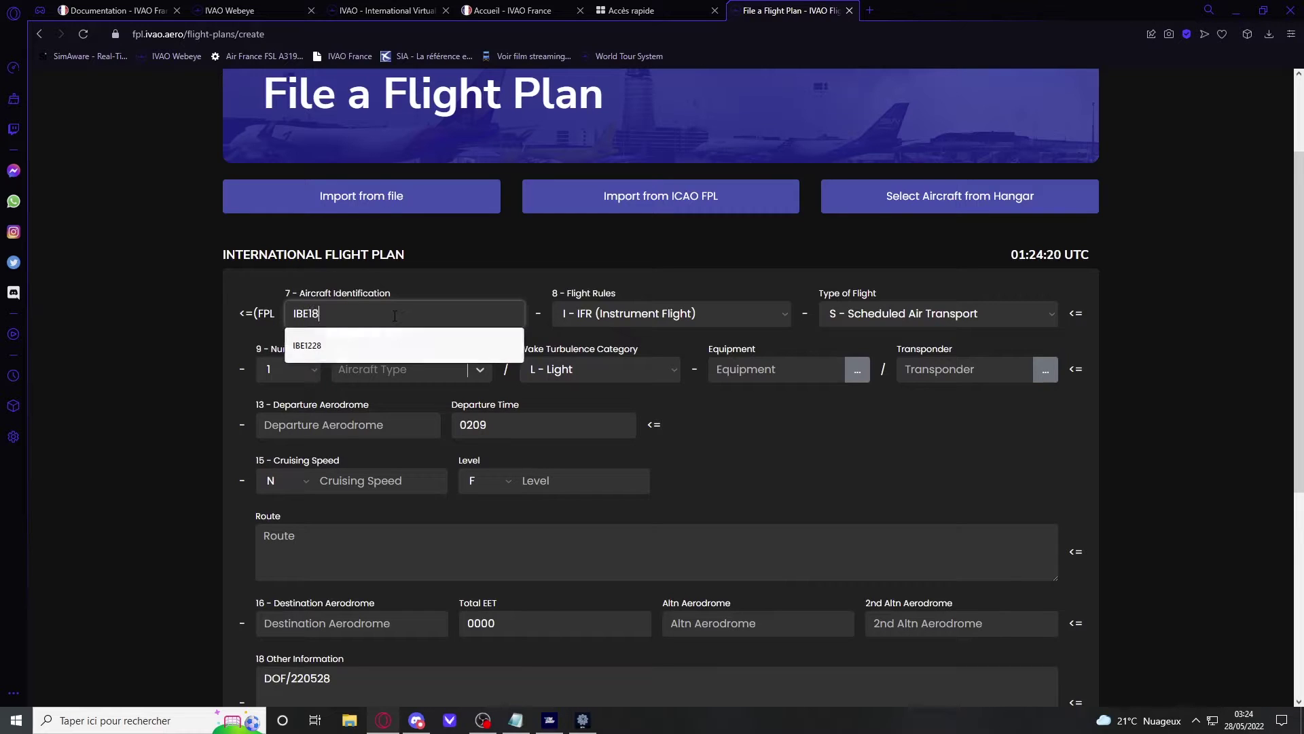
type("812")
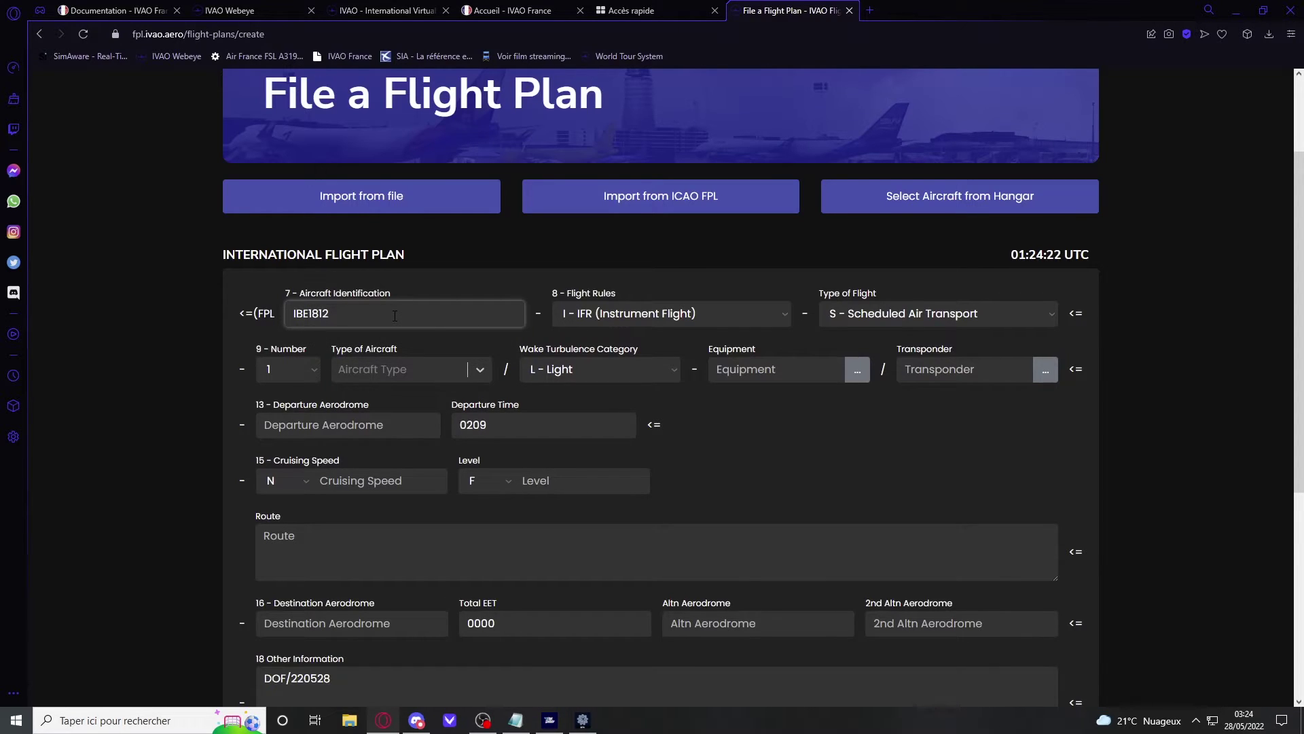
left_click(666, 323)
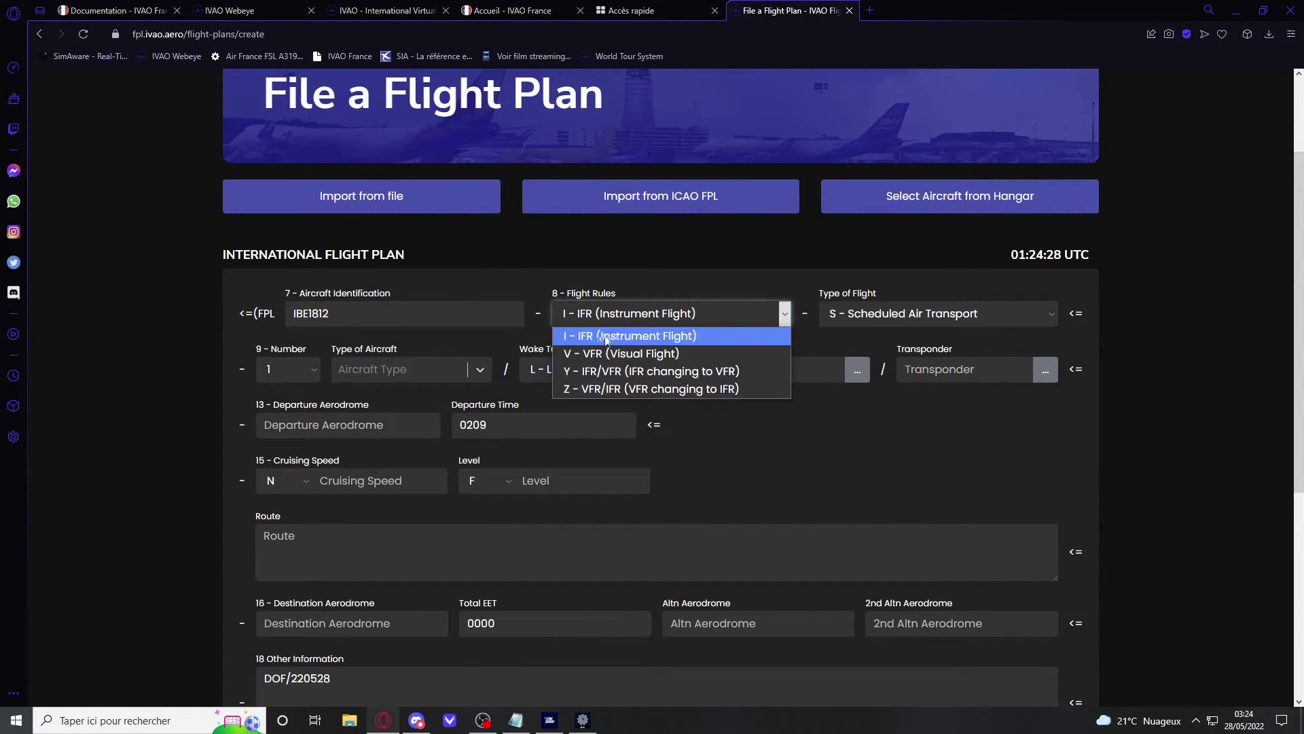
left_click(441, 309)
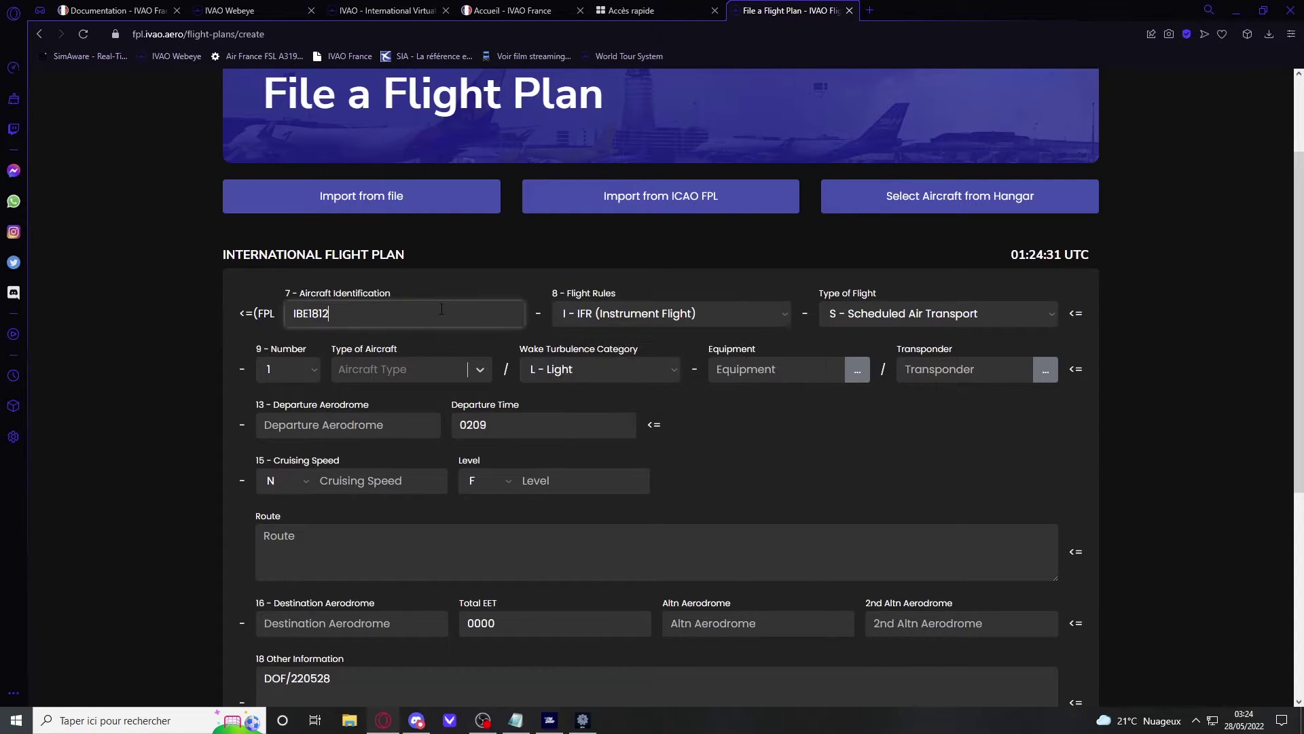
left_click(642, 312)
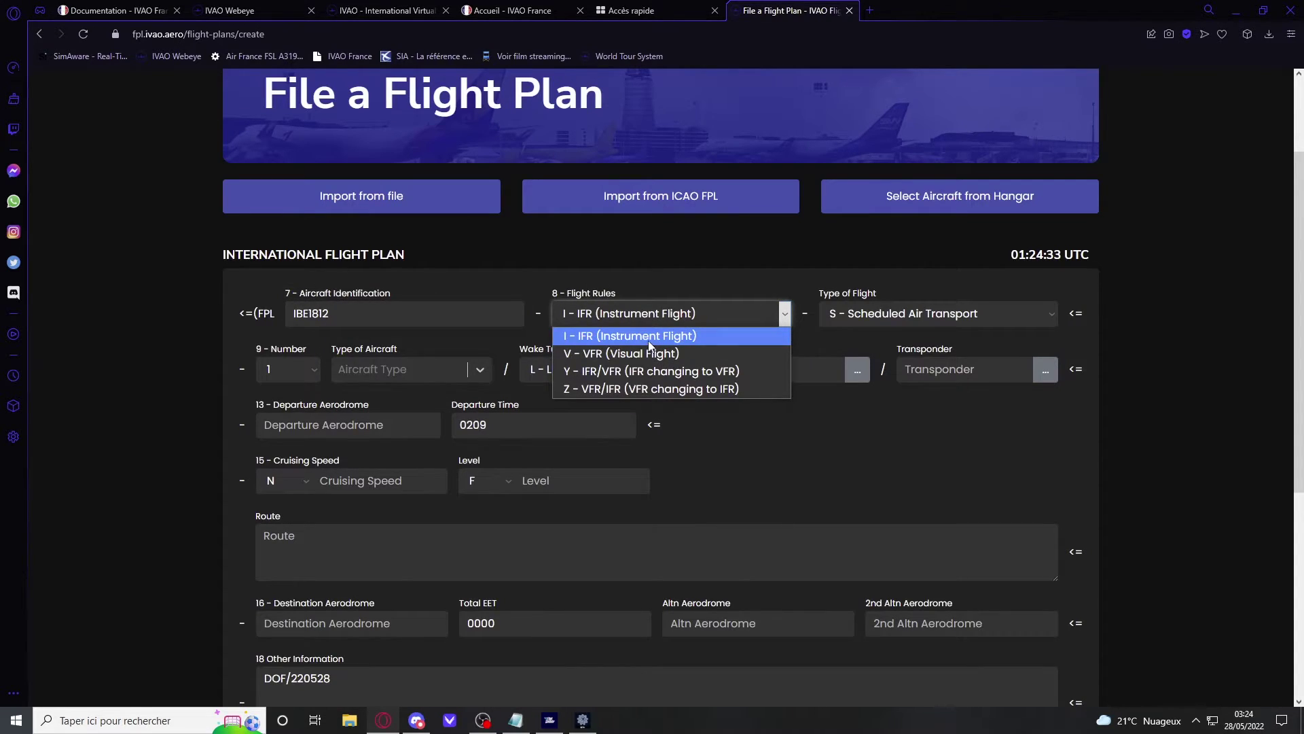
left_click(649, 339)
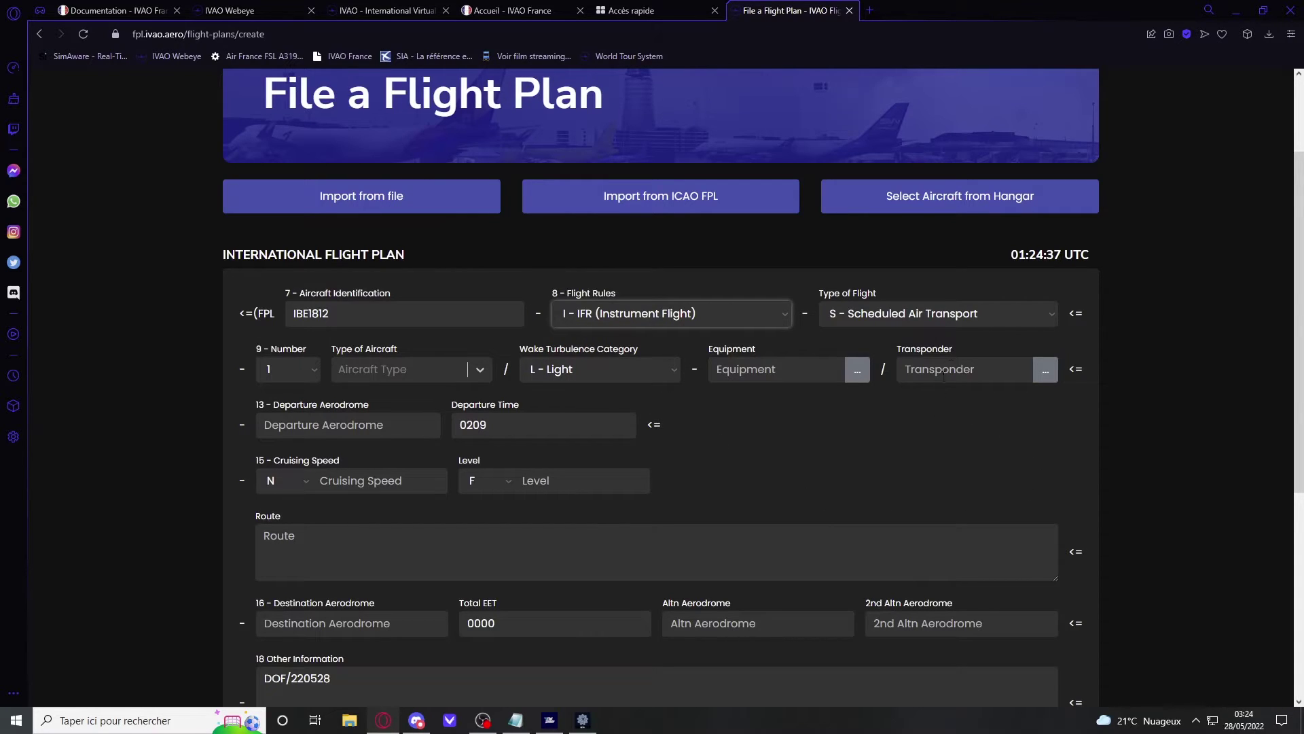
Step: Keep S - Scheduled Air Transport, number of aircraft 1, and select aircraft type A320
left_click(957, 314)
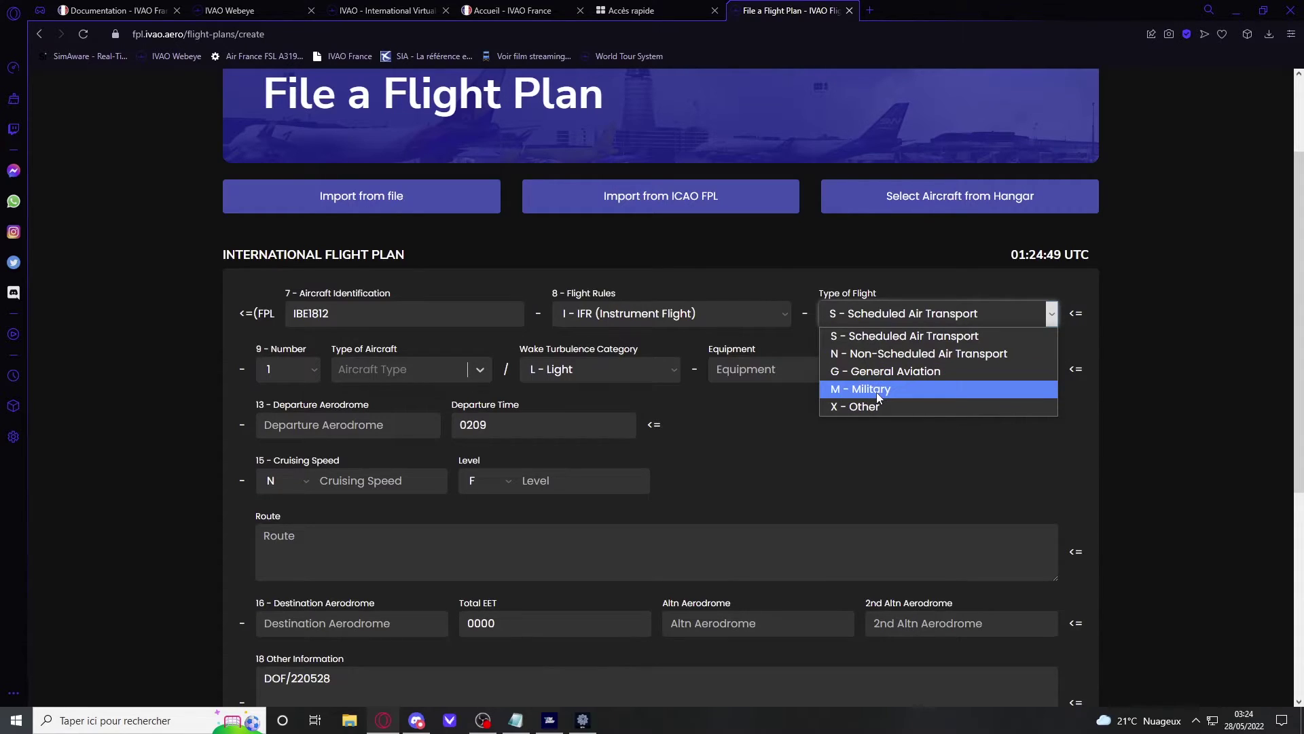
left_click(898, 335)
left_click(965, 314)
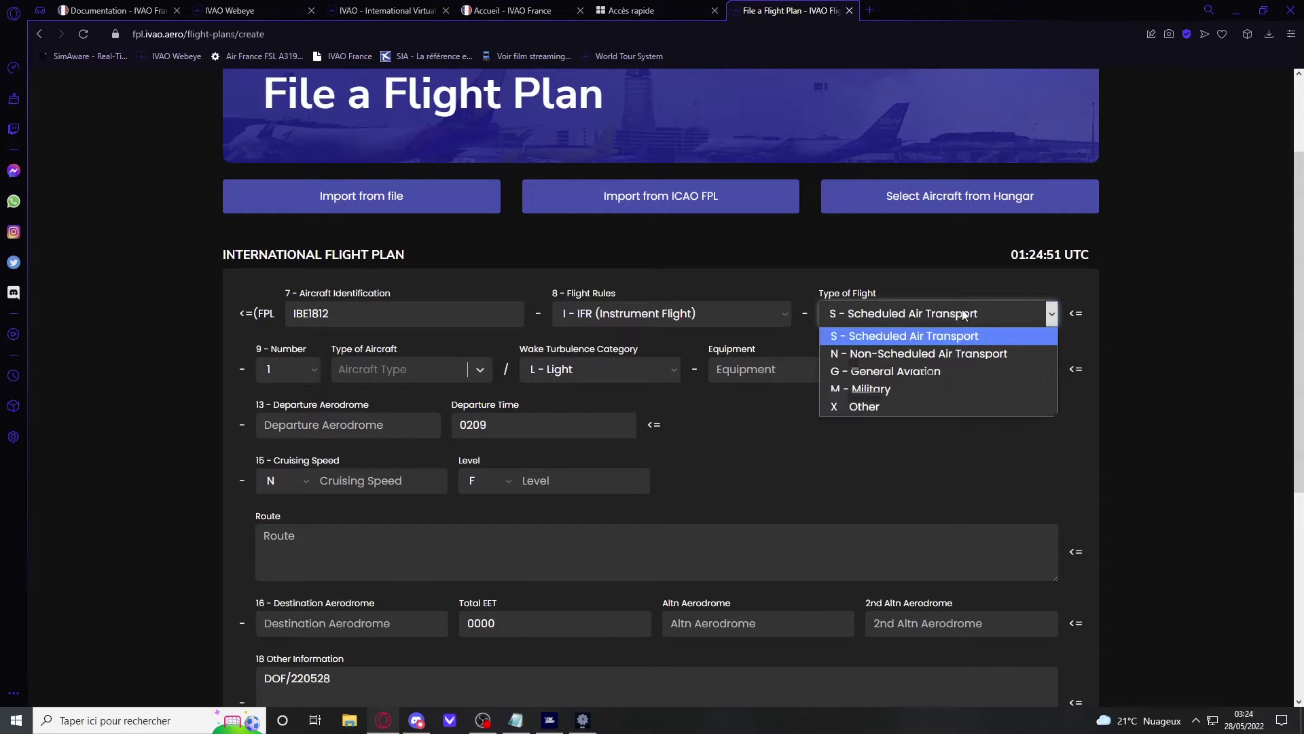
left_click(931, 336)
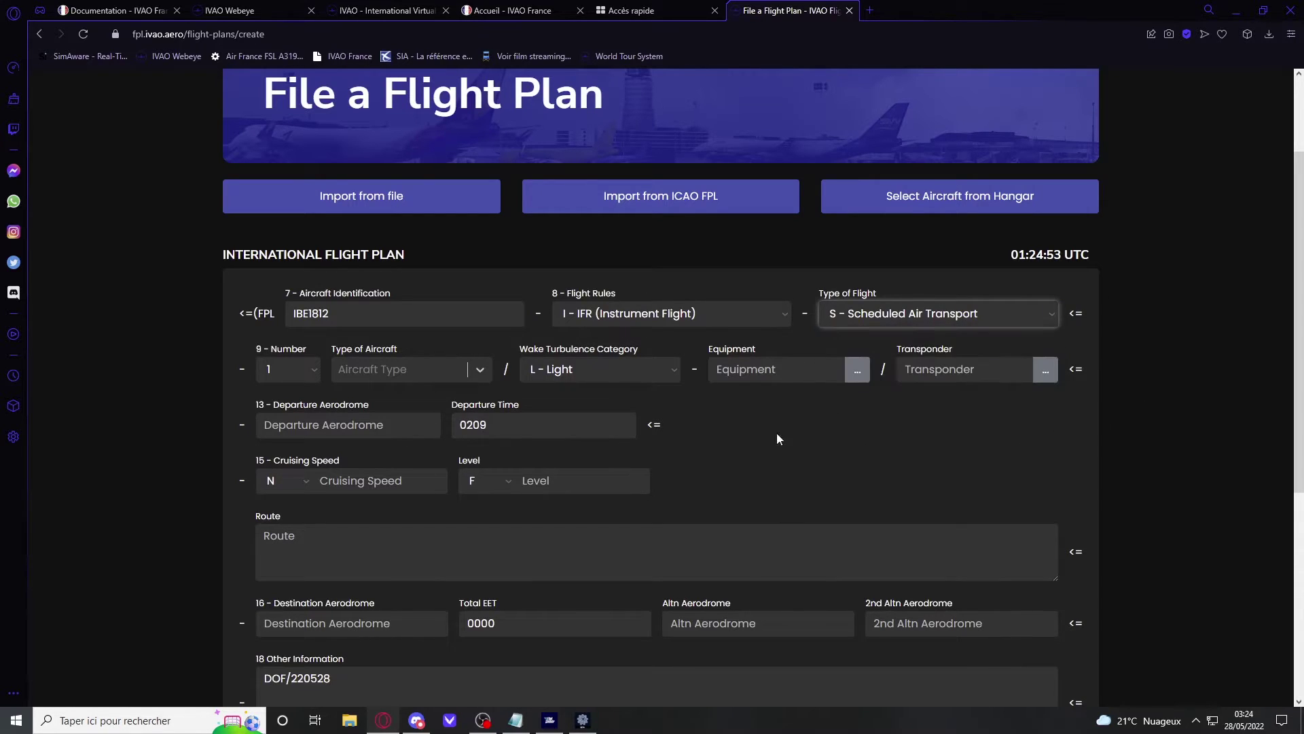
left_click(287, 369)
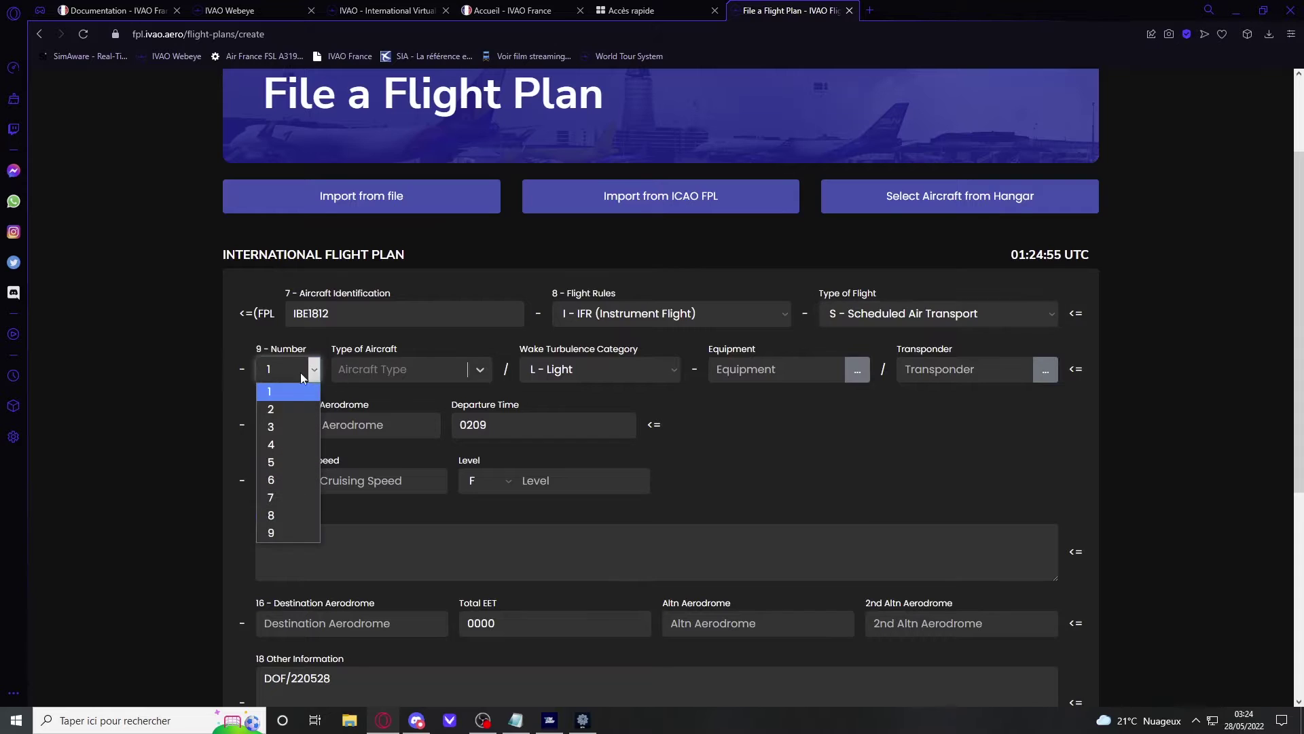
left_click(294, 385)
left_click(463, 371)
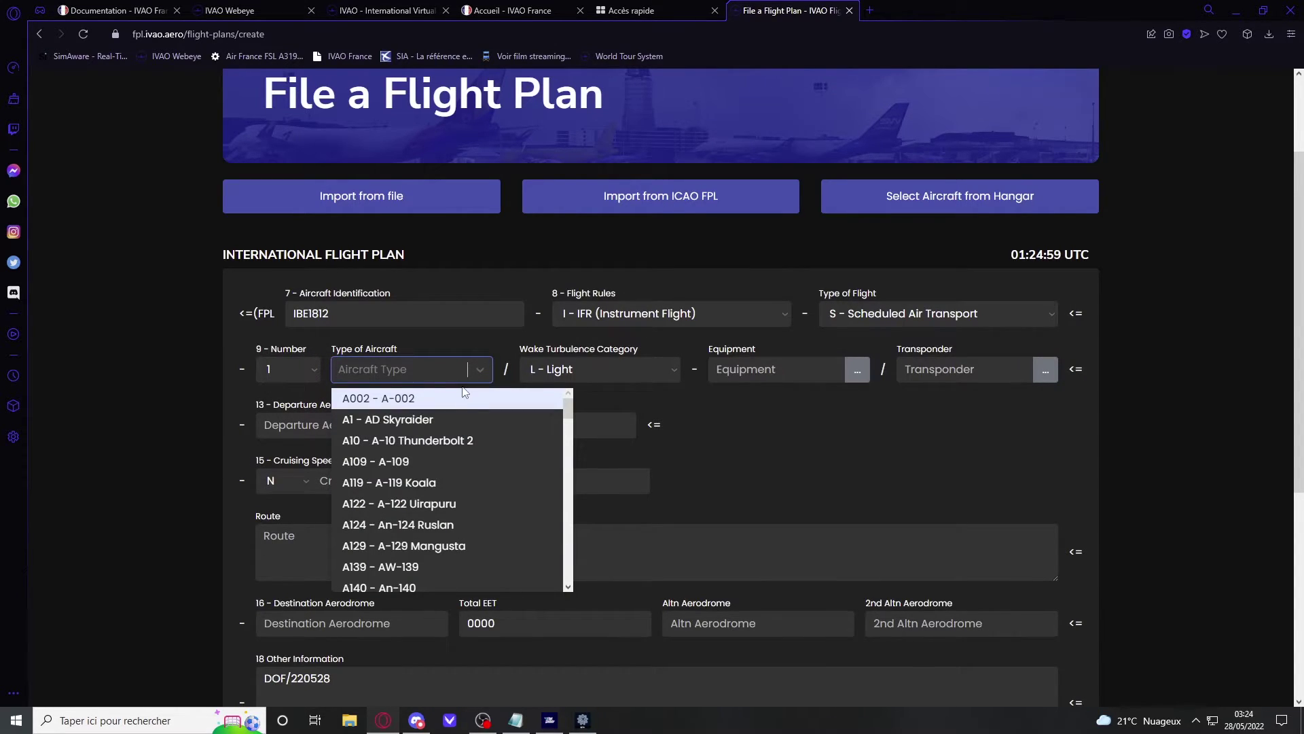
type("A320")
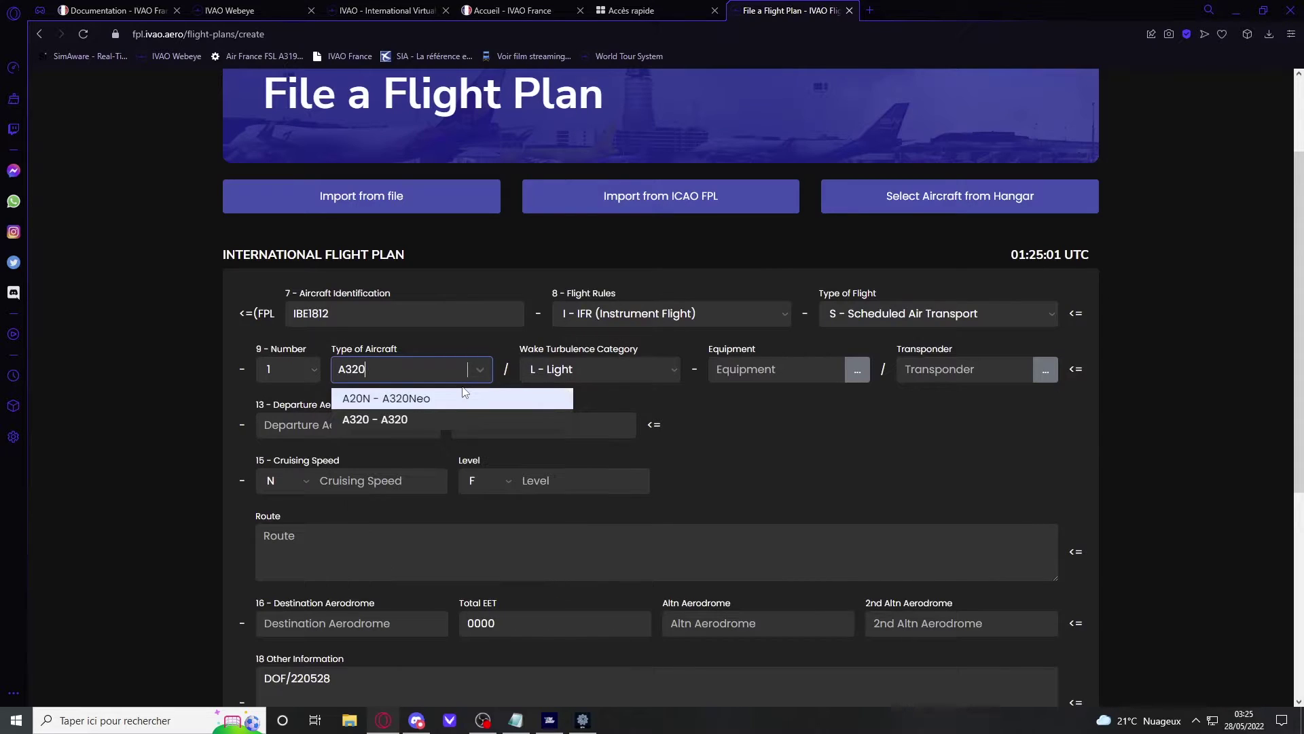
left_click(424, 419)
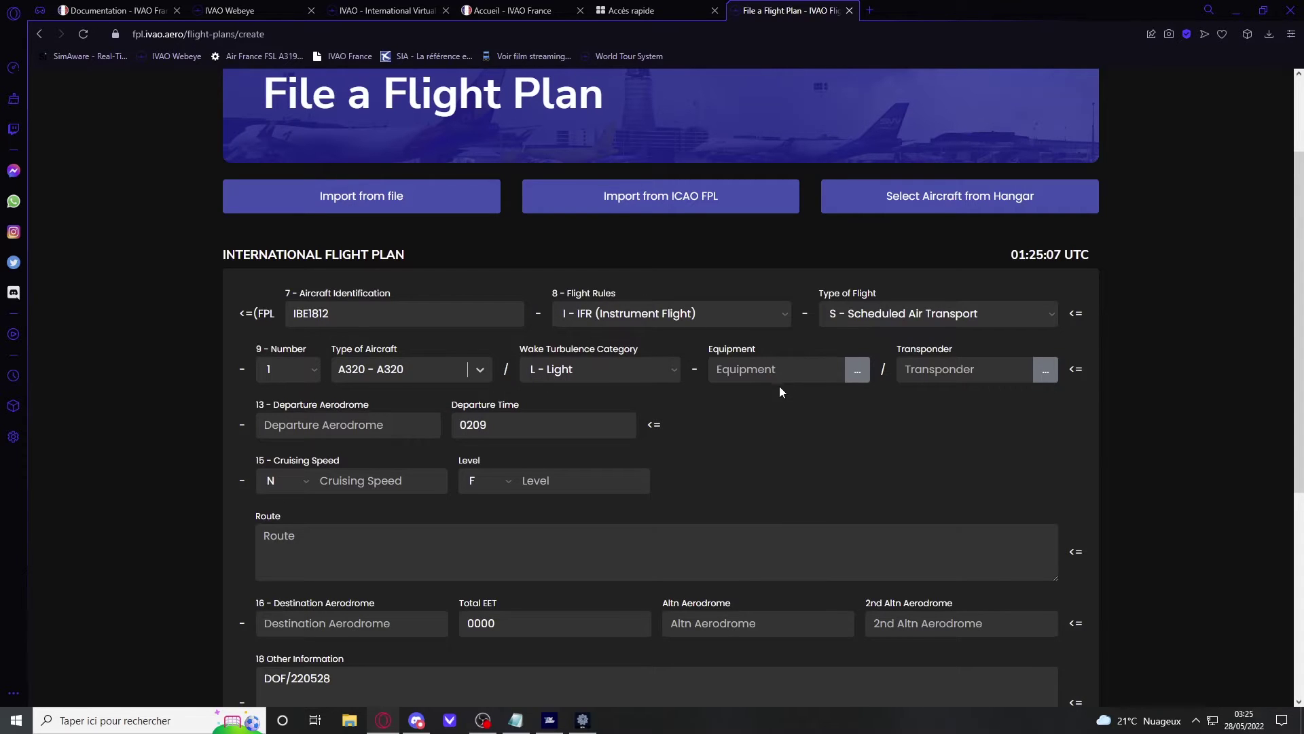
Step: Declare standard S equipment (VHF, VOR, ILS) and a mode C transponder
left_click(857, 372)
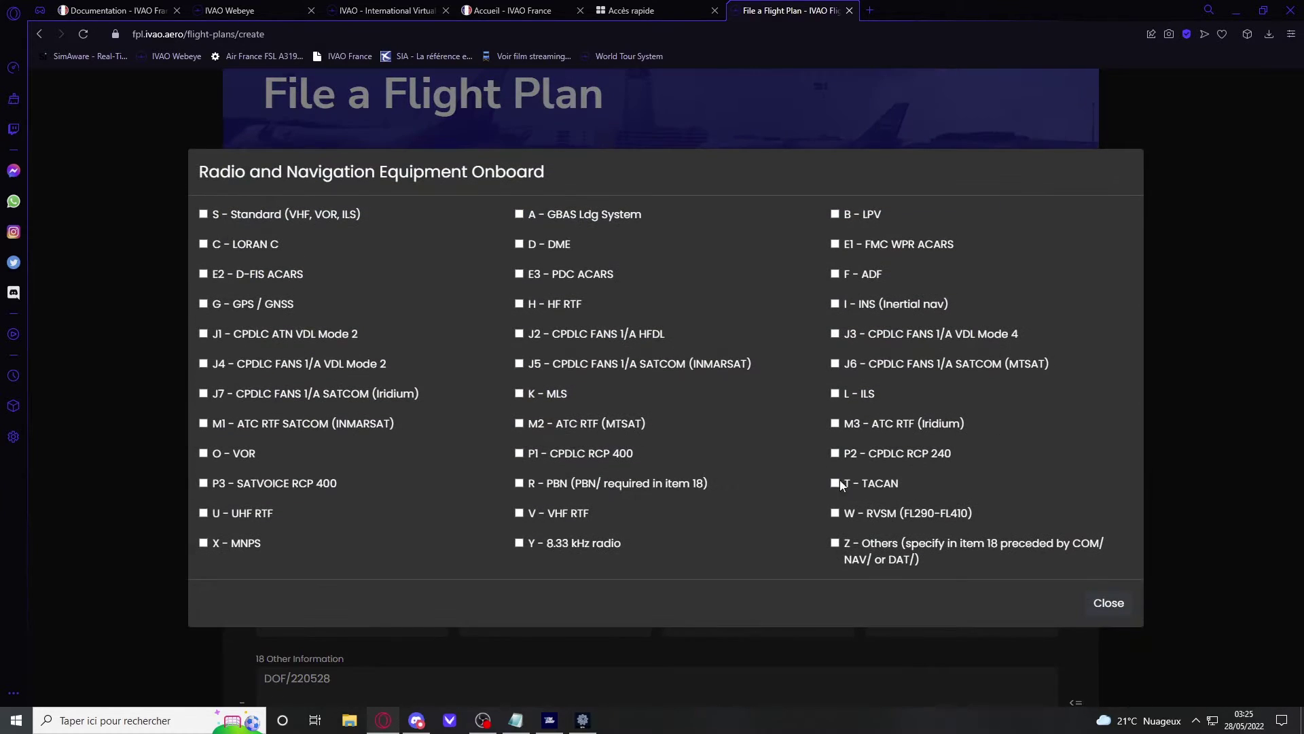
left_click(204, 215)
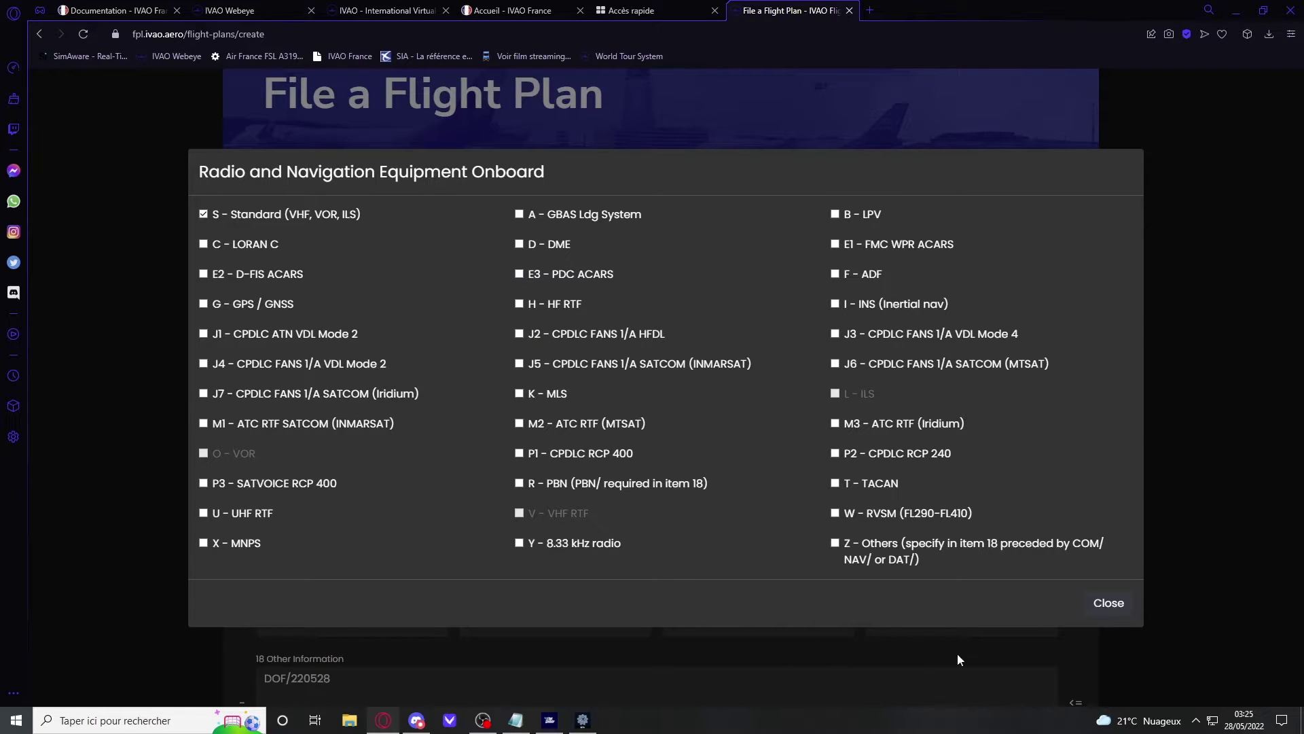
left_click(1110, 604)
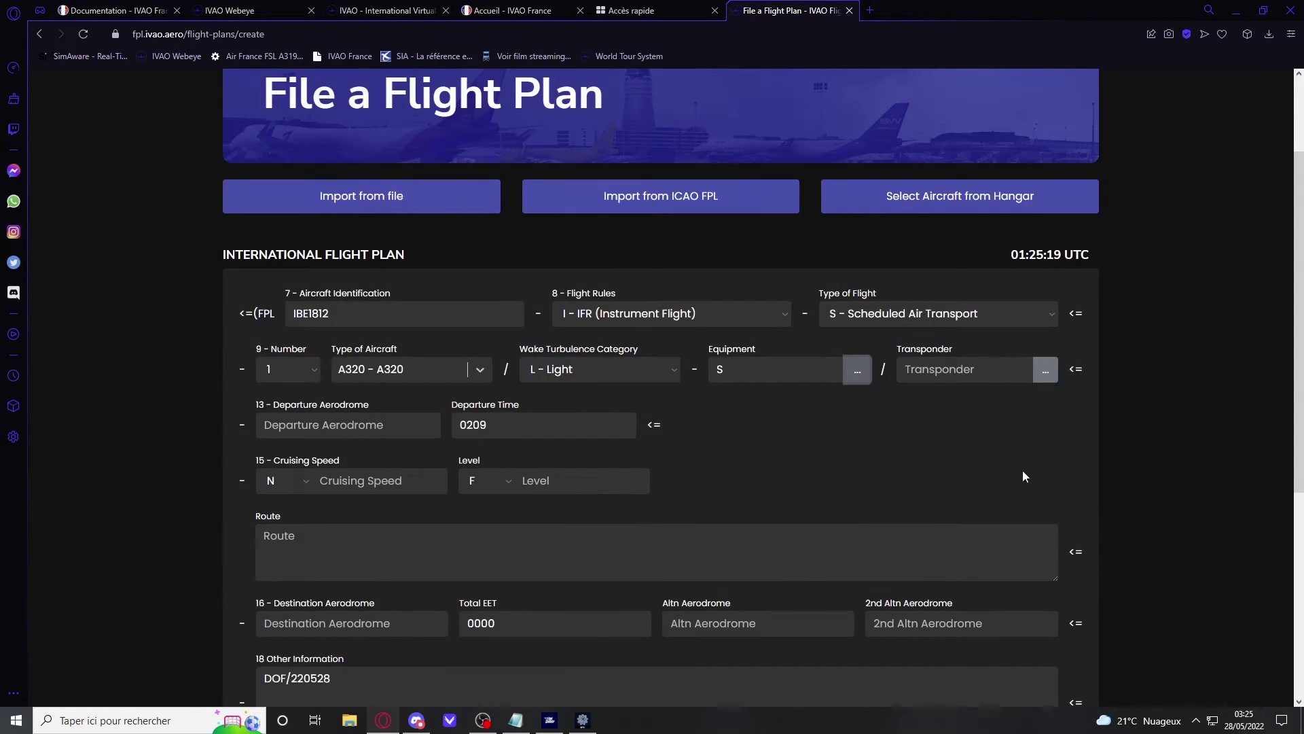
left_click(1047, 373)
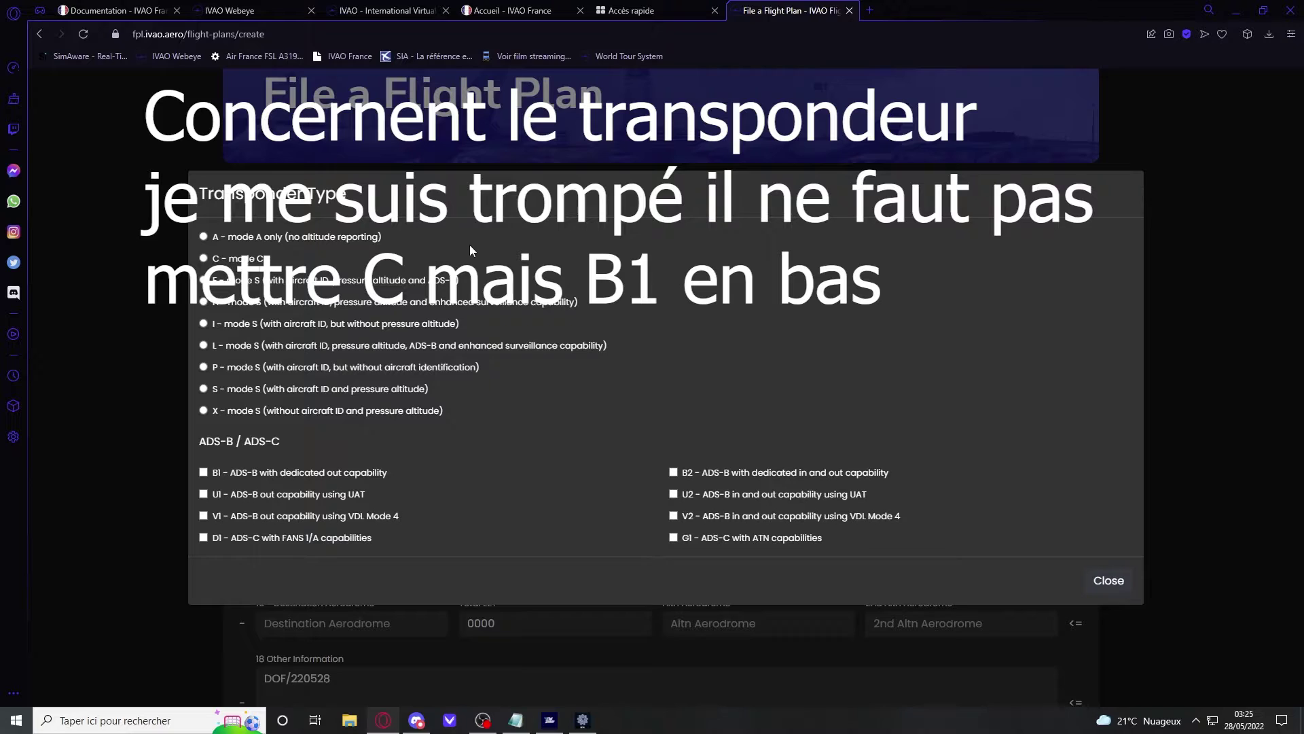
left_click(203, 258)
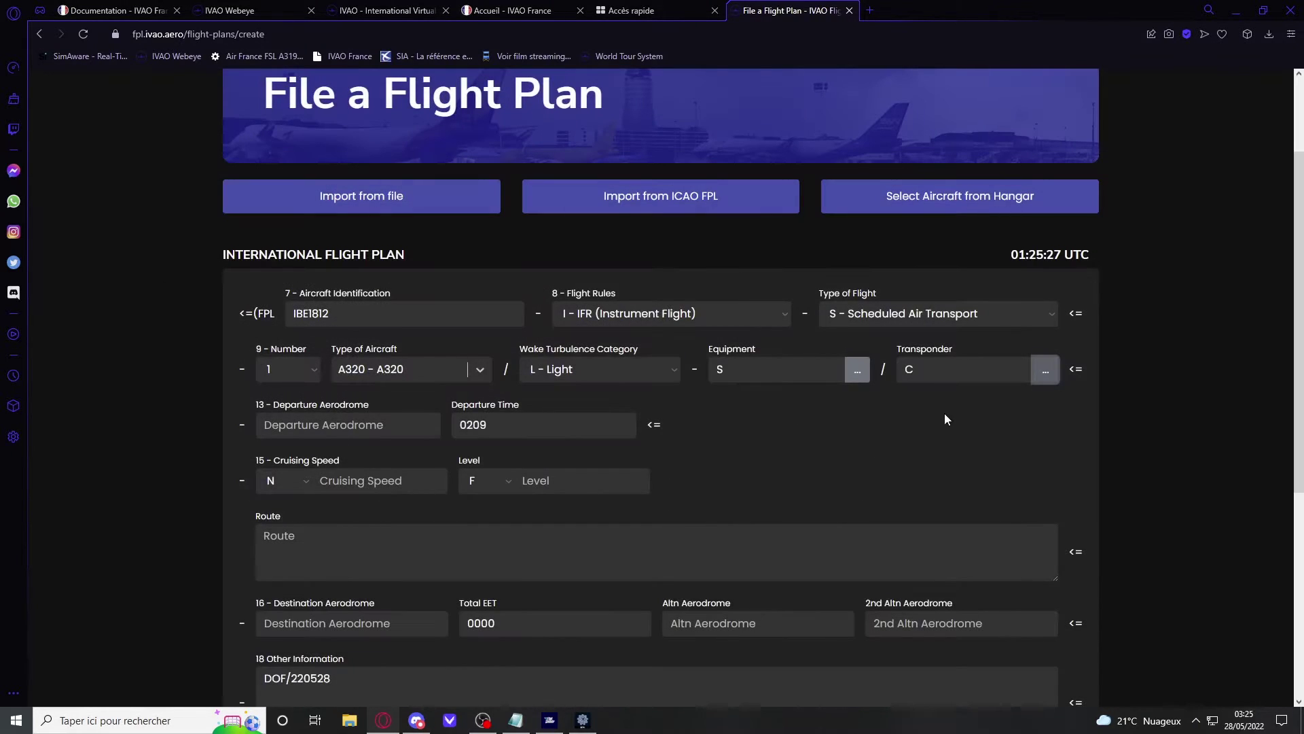
Step: Set departure aerodrome LFBZ with departure time 0150, replacing 0209
scroll(947, 419, "down", 1)
left_click(310, 364)
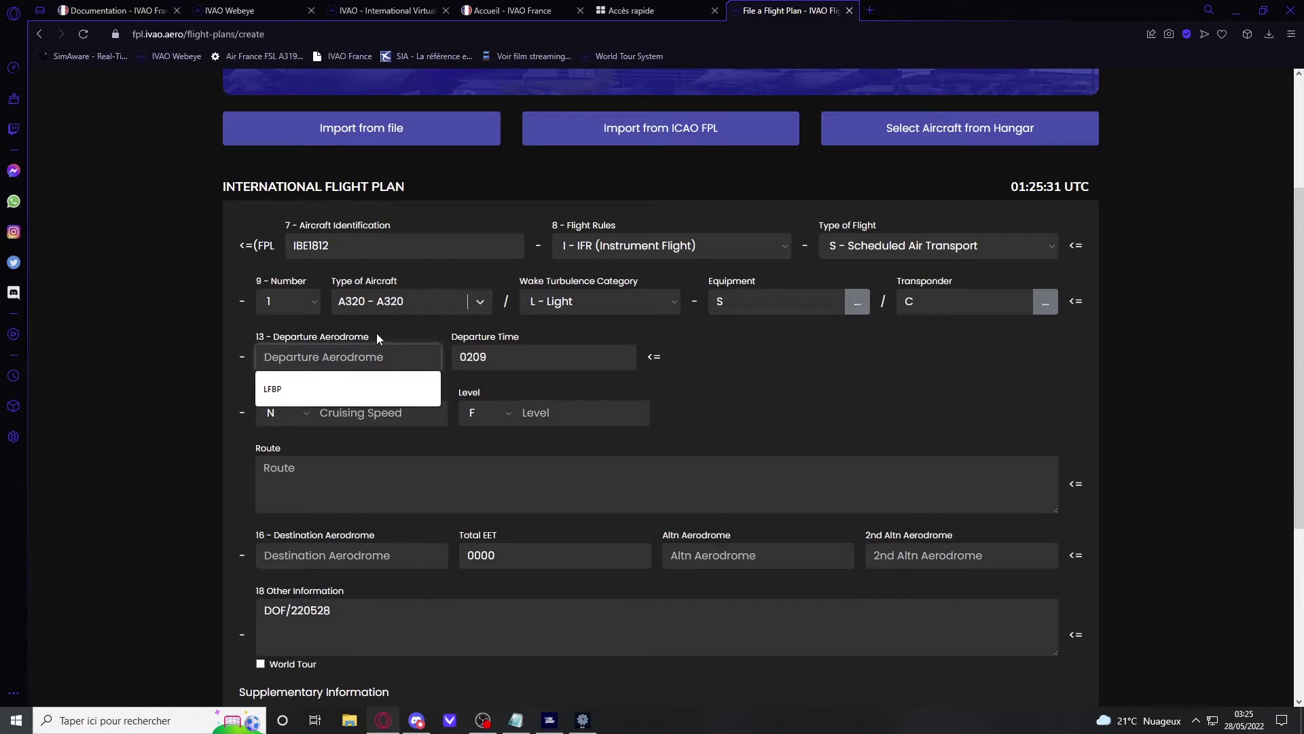
type("LFBZ")
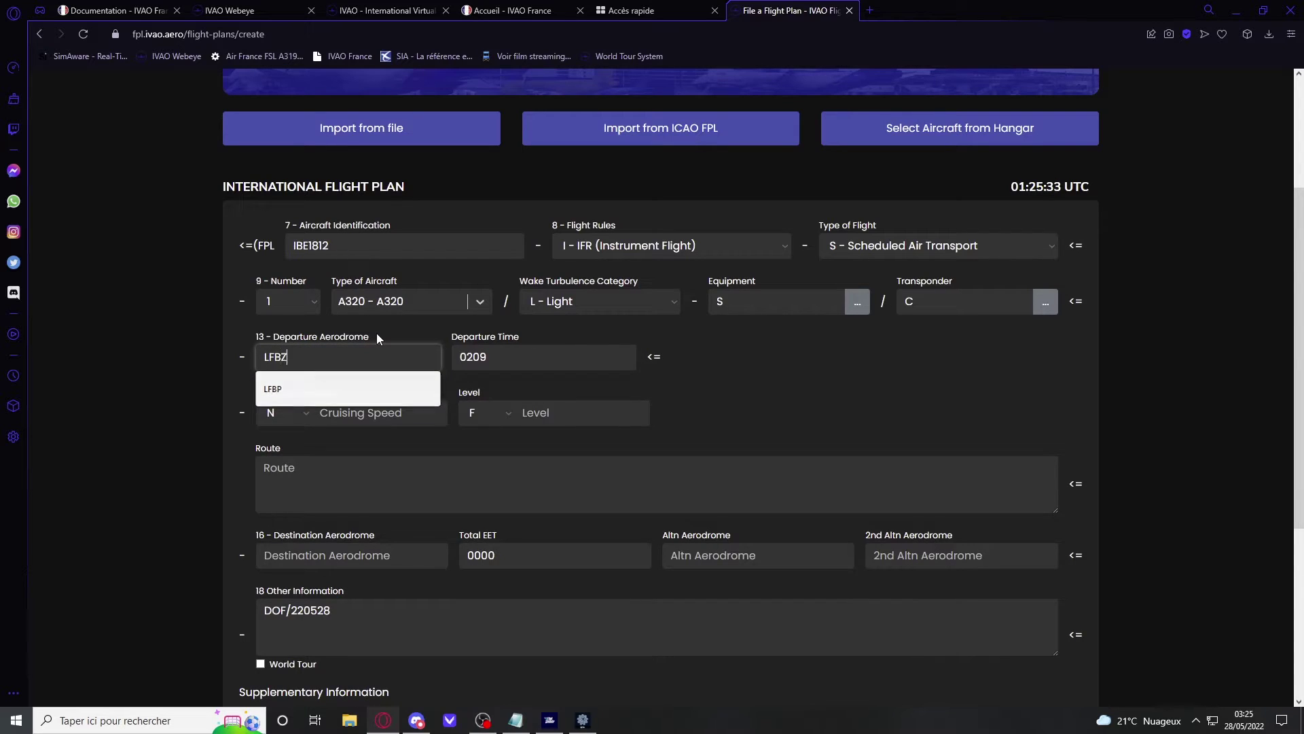
key("Tab")
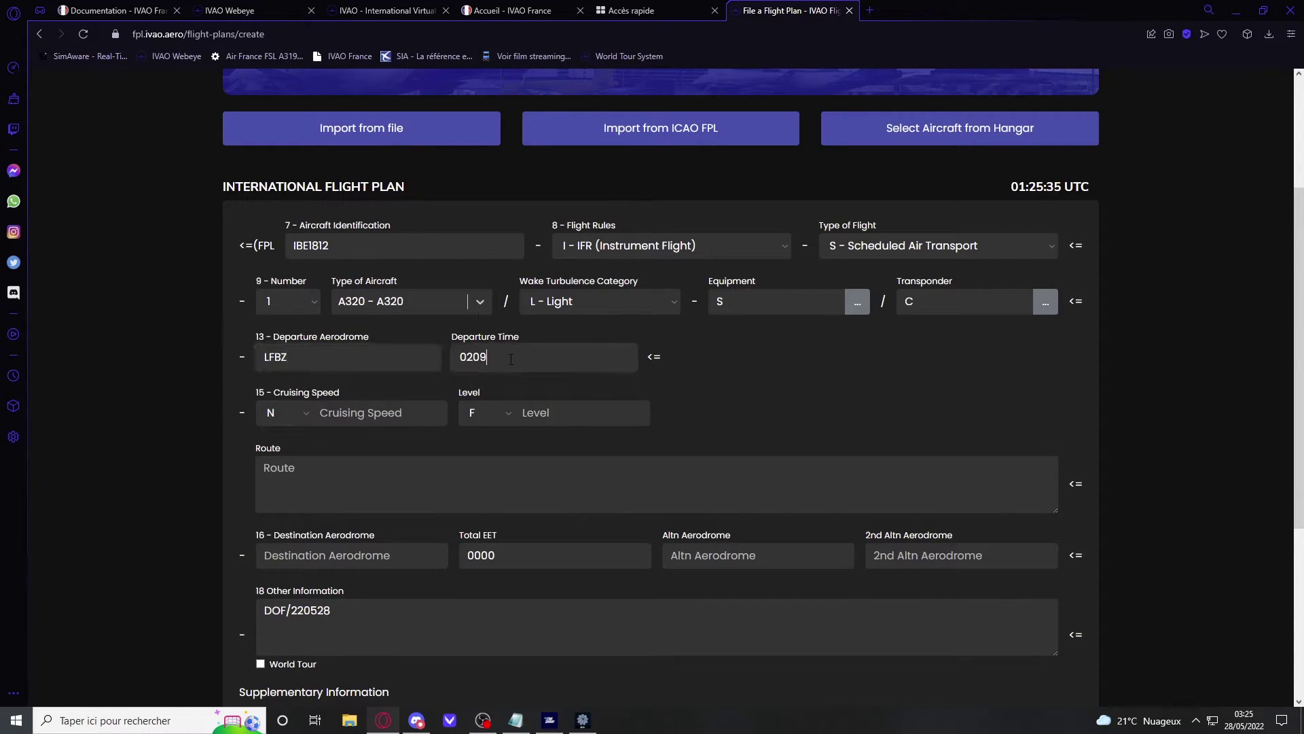
scroll(533, 369, "up", 3)
scroll(552, 384, "down", 1)
scroll(489, 304, "up", 1)
scroll(637, 225, "down", 2)
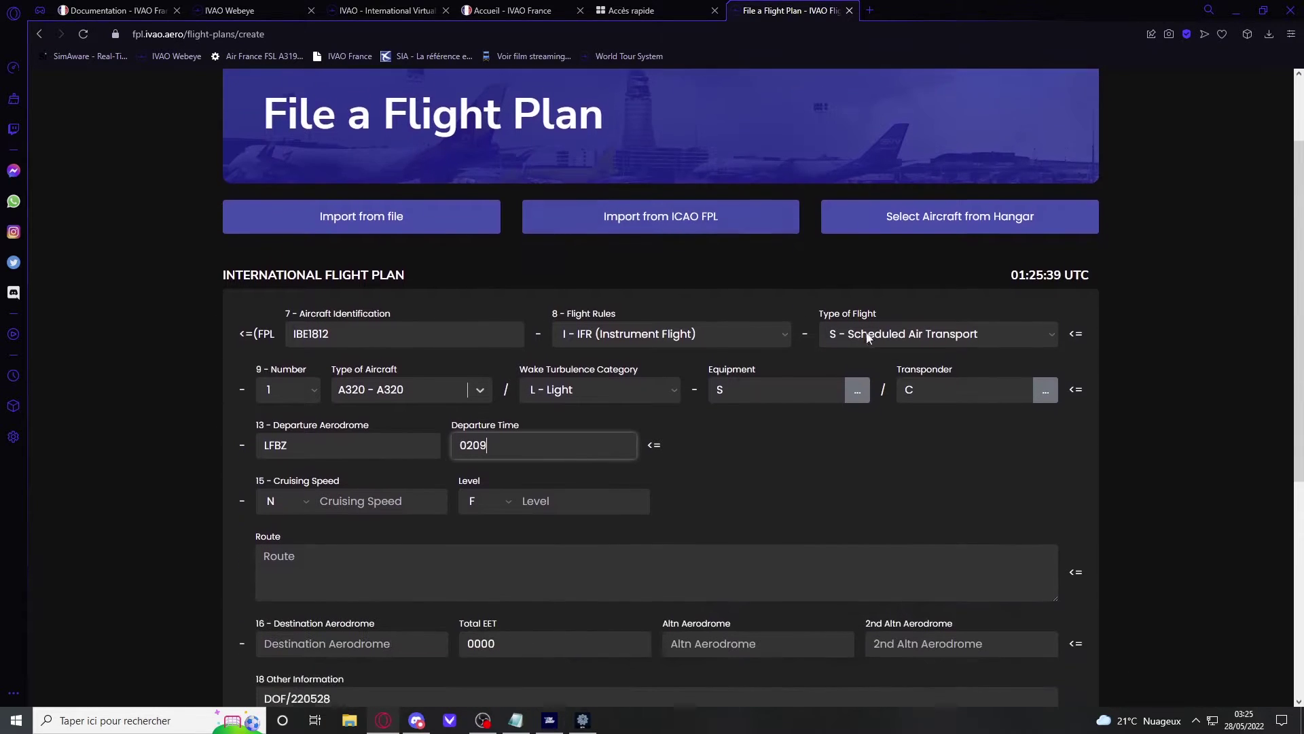
left_click_drag(1010, 254, 1036, 257)
double_click(462, 431)
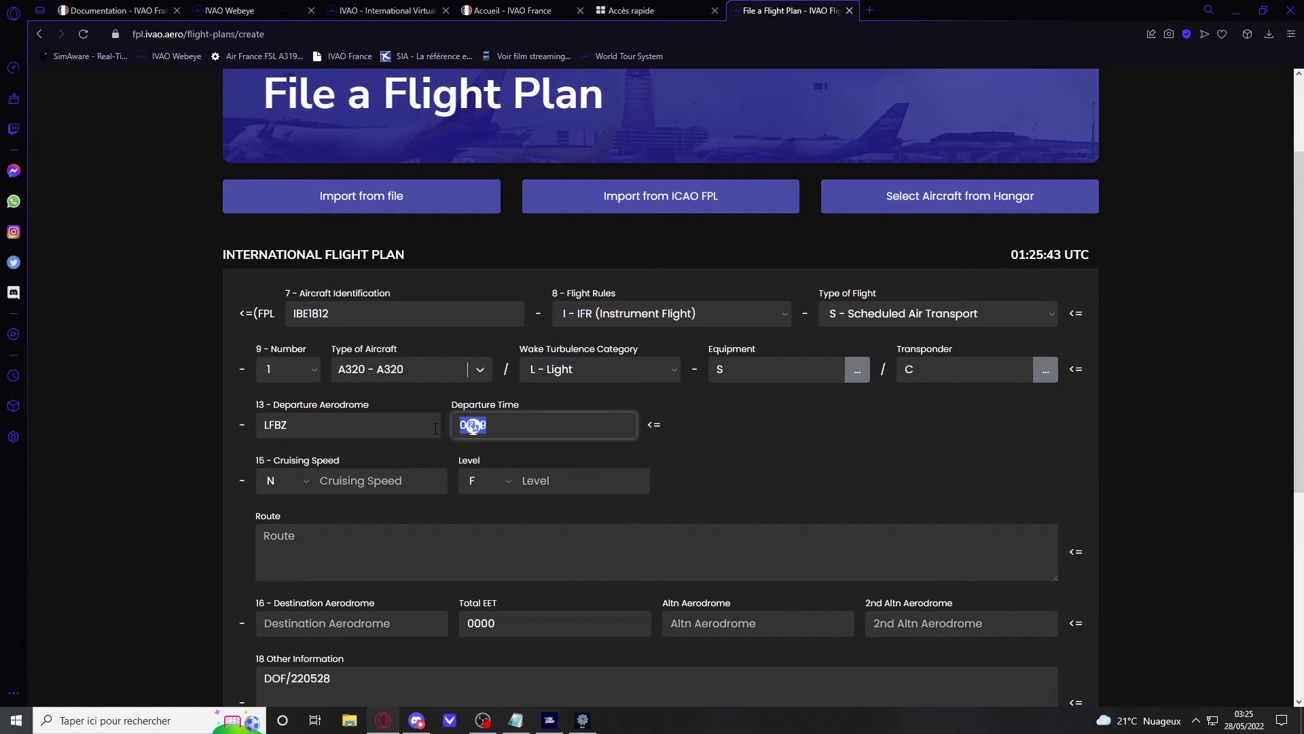
type("0150")
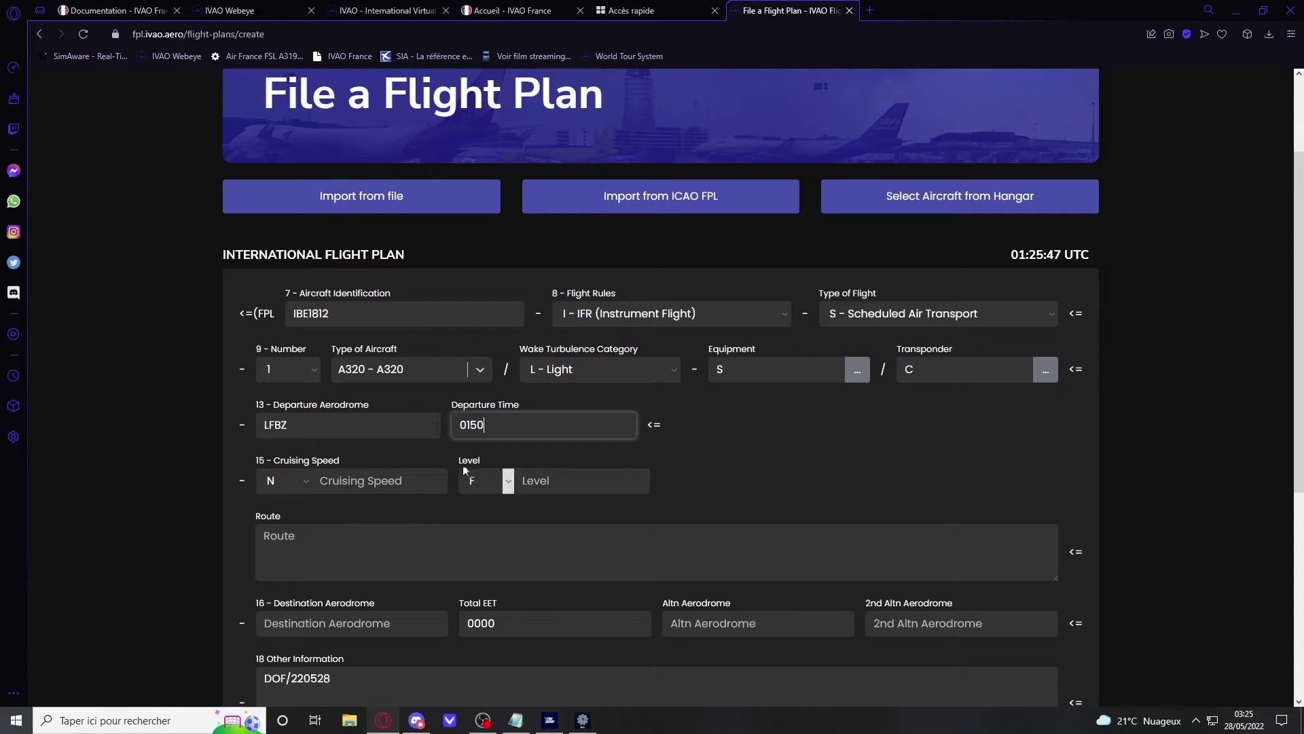
Step: Enter cruising speed N280 and cruising level F320
left_click(410, 482)
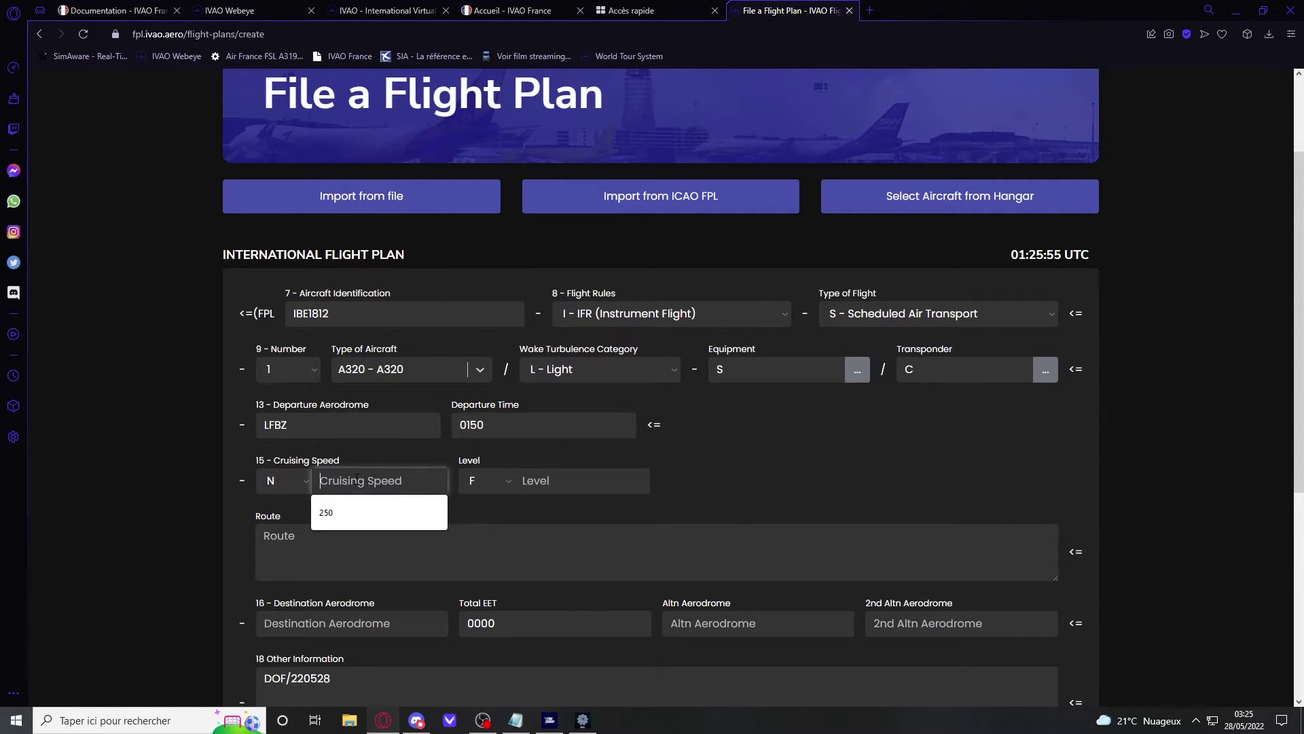
type("280")
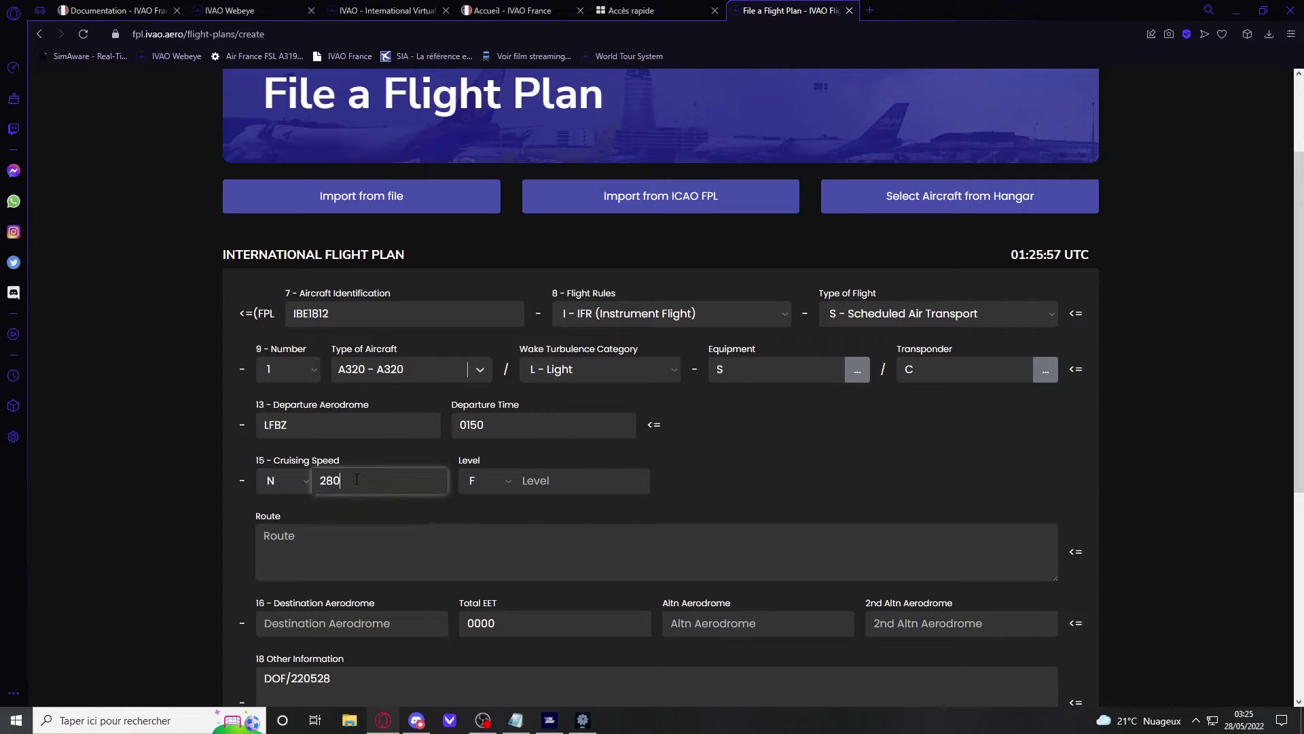
left_click(577, 481)
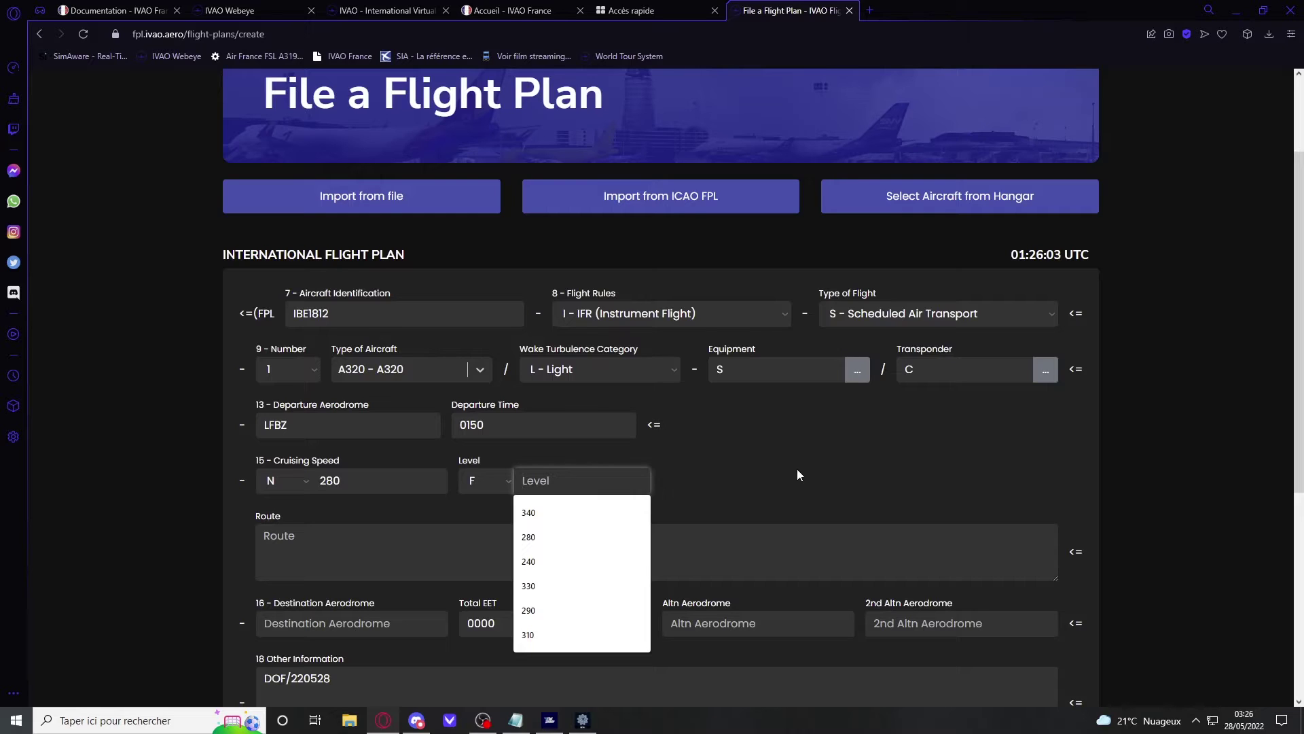
type("320")
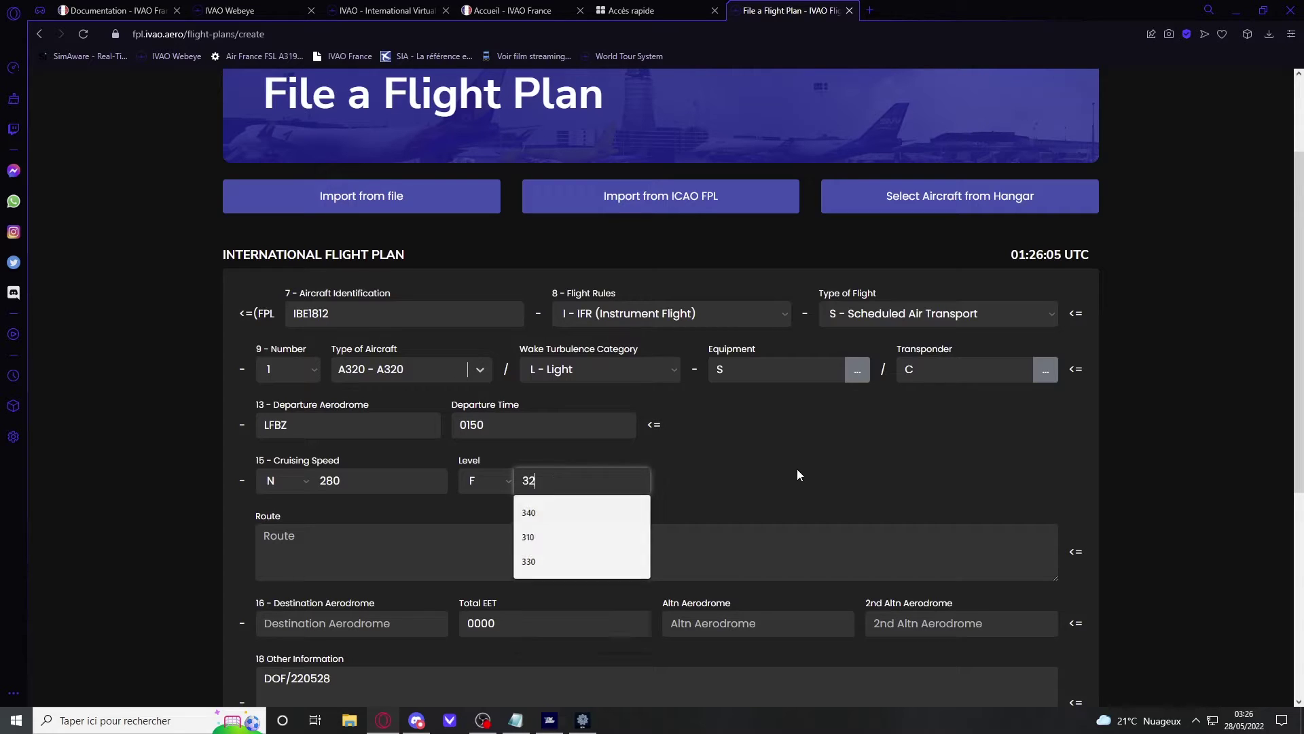
left_click(494, 537)
scroll(435, 523, "down", 1)
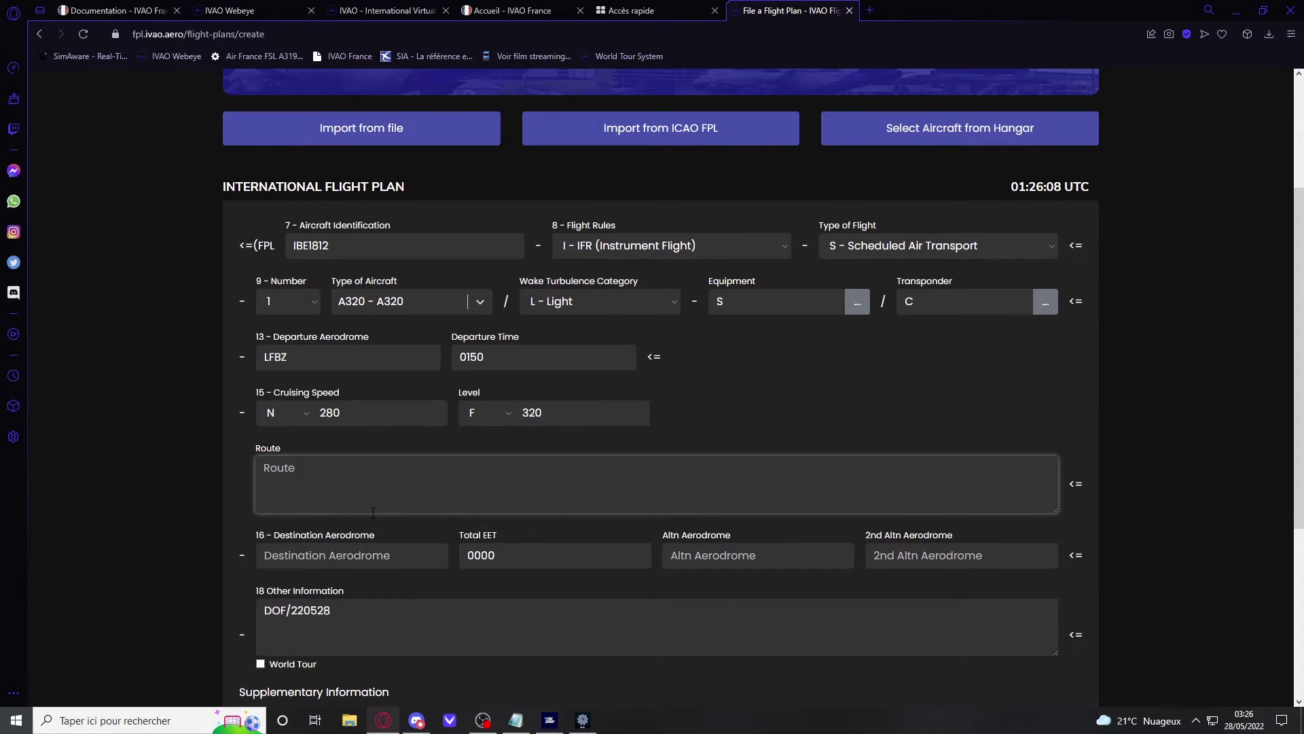
Step: Type the route VAVIX DCT AMB LFPO, then delete it to leave the route empty
type("VAVIX DCT AMB LFPO")
left_click_drag(386, 472, 254, 478)
key("BackSpace")
Step: Enter destination LFPO, change total EET to 0100, and set alternate LFPG
left_click(351, 550)
type("LFPO")
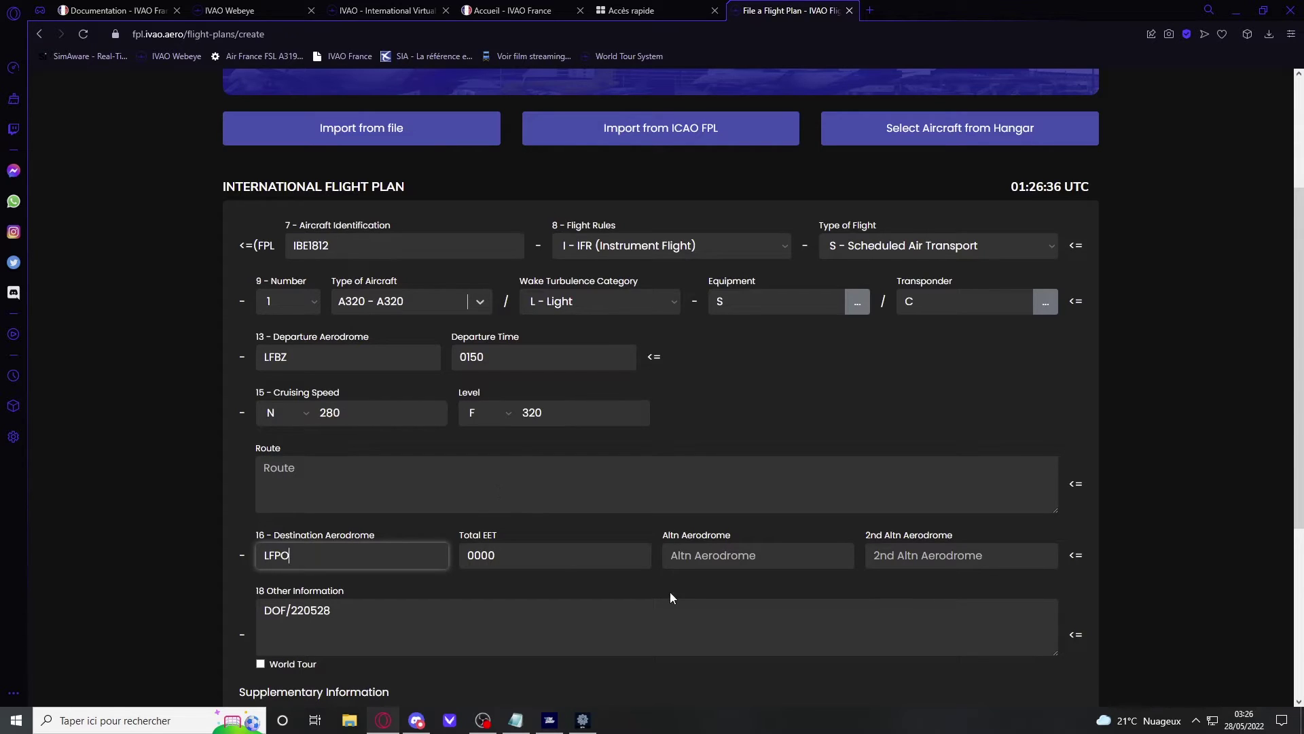
left_click_drag(649, 564, 440, 565)
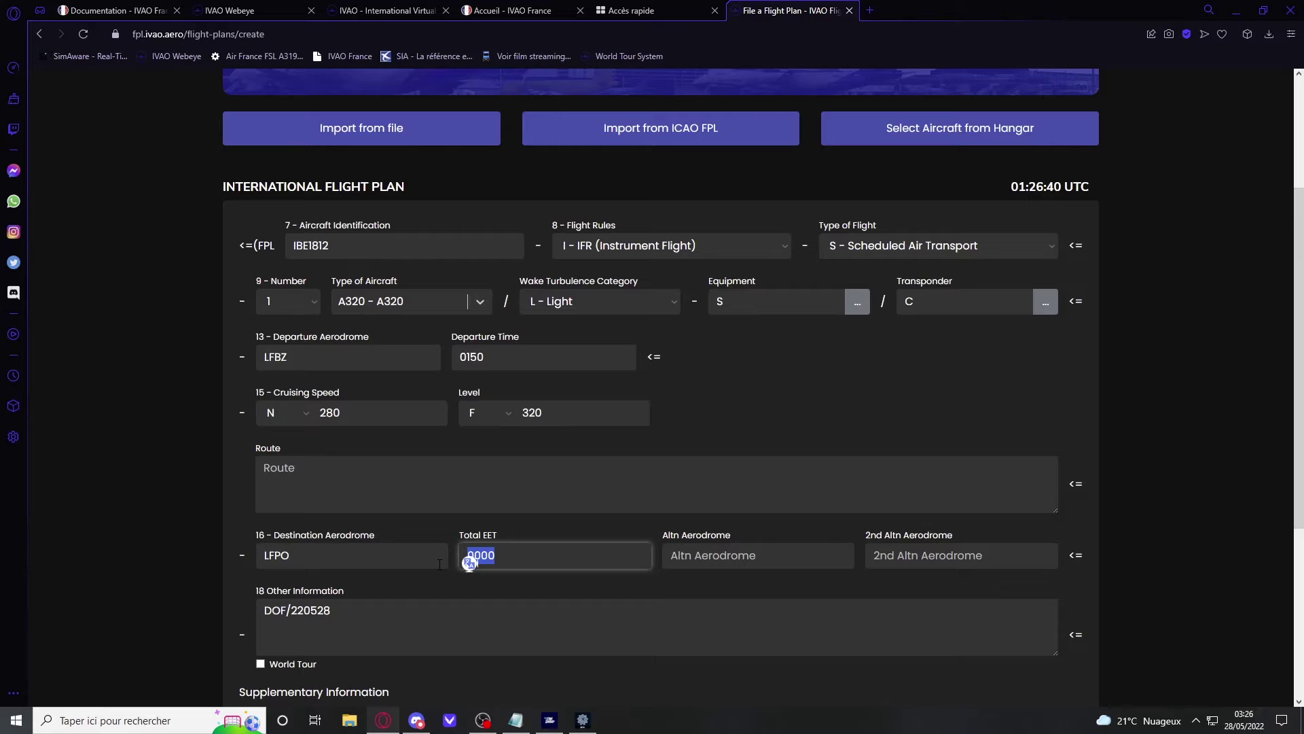
key("BackSpace")
type("01")
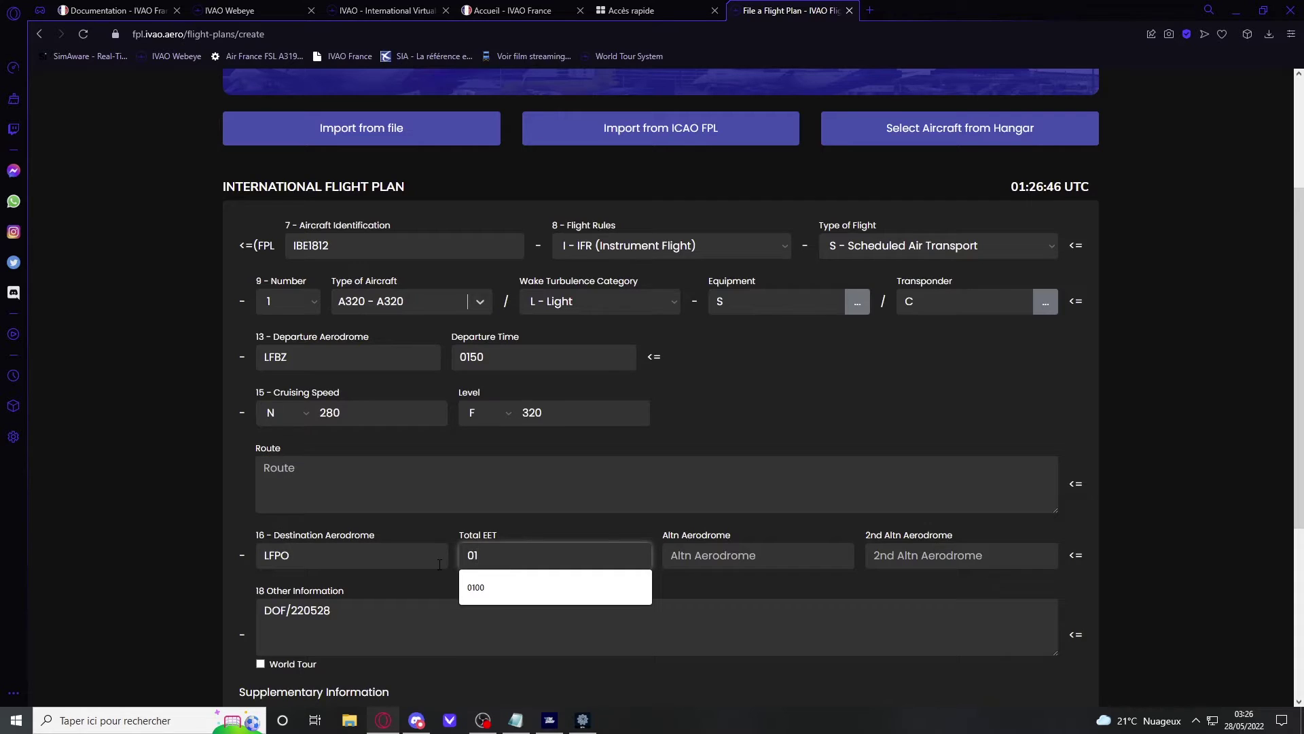
type("00")
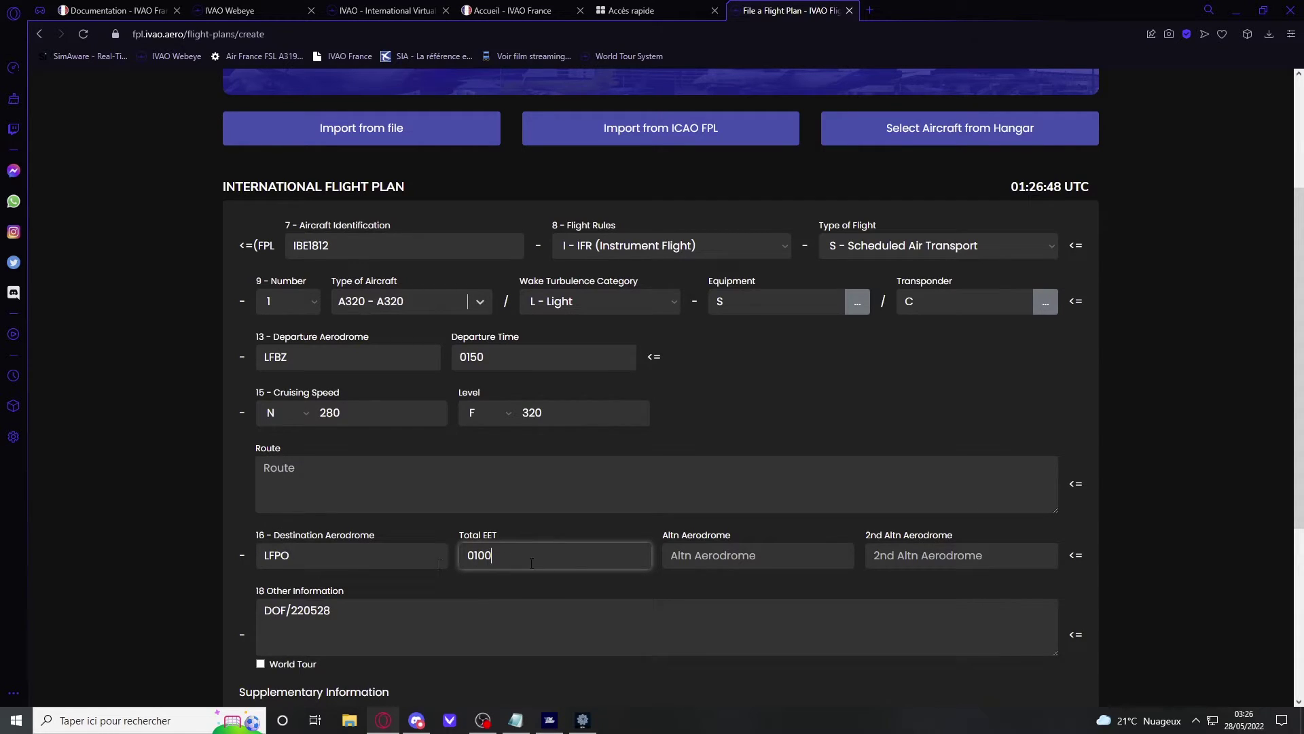
left_click(767, 560)
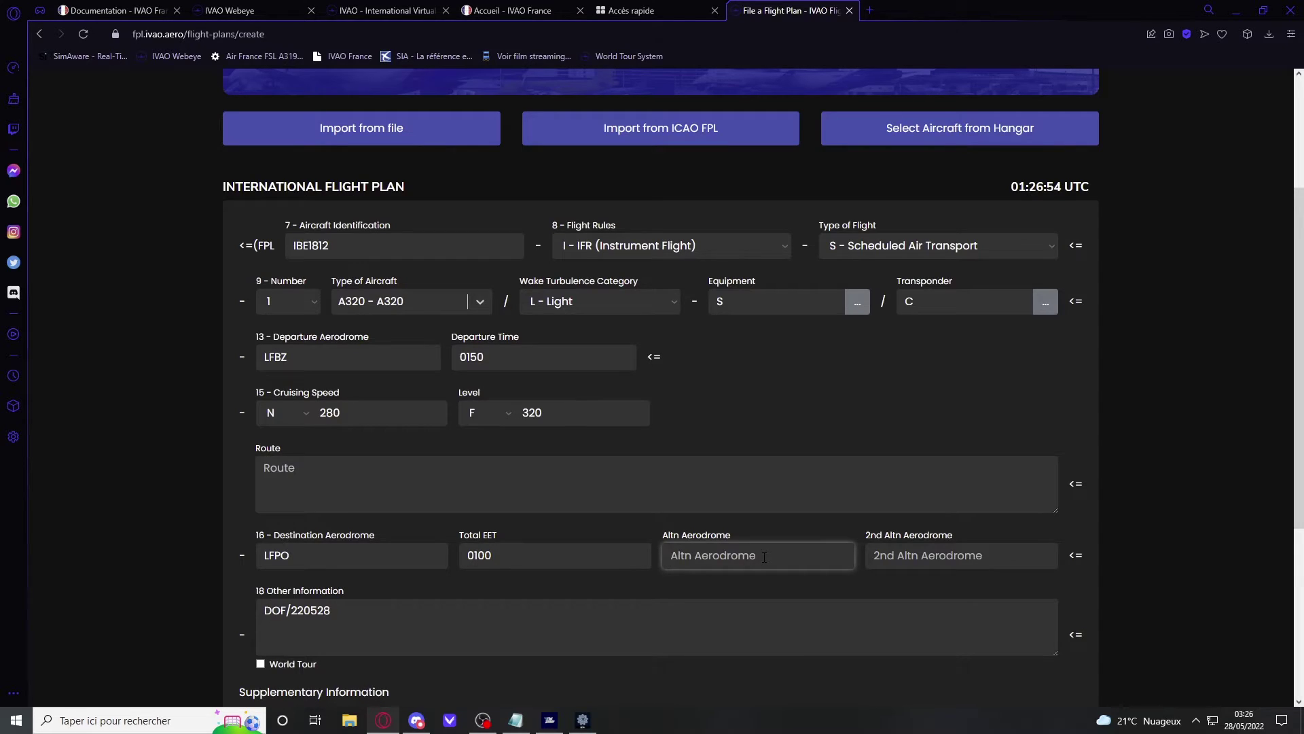
type("LFPG")
Step: Replace the endurance value 0000 with 0230
scroll(728, 484, "down", 3)
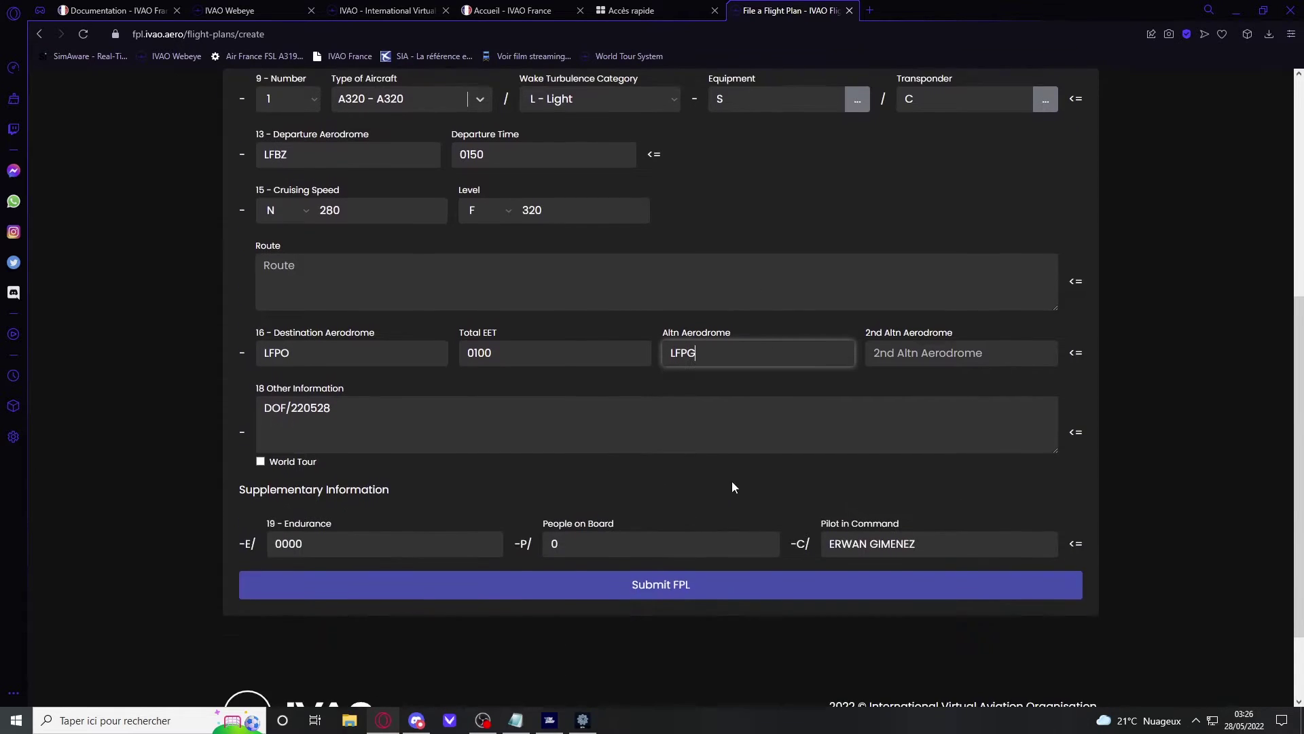
left_click(866, 335)
left_click(617, 432)
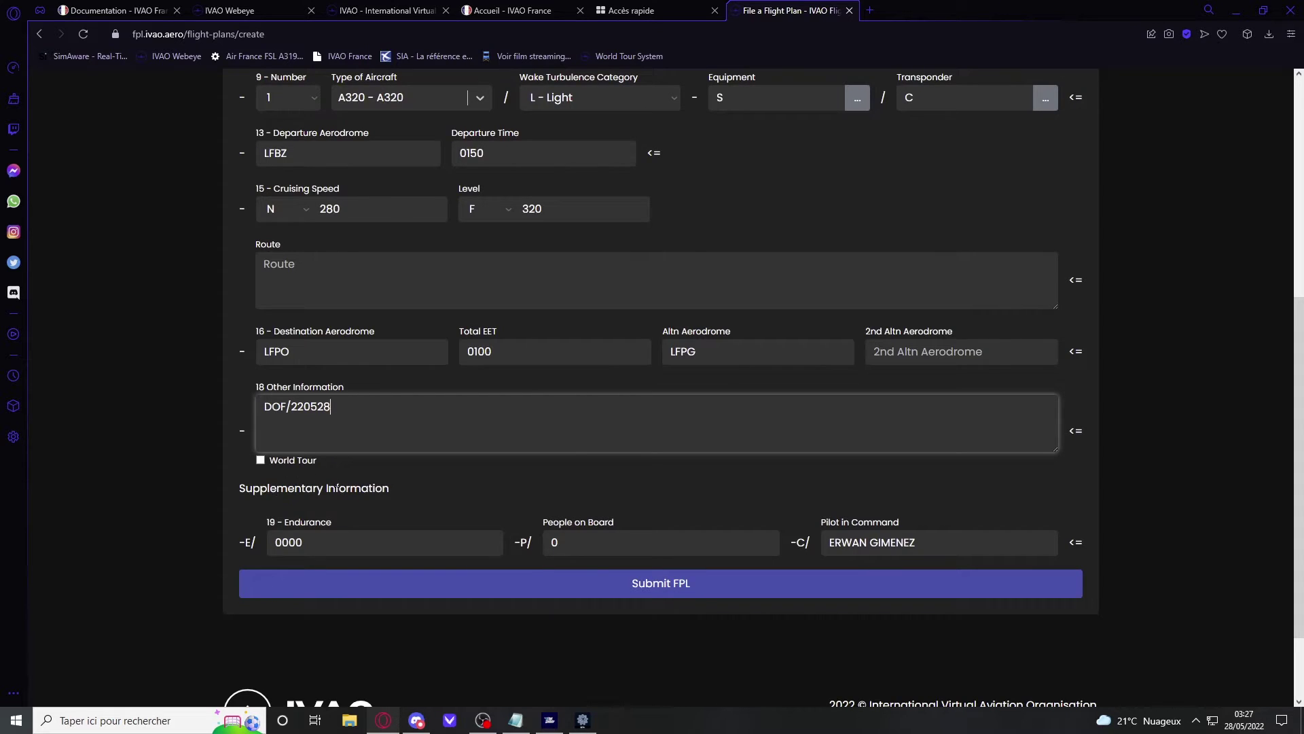
scroll(439, 495, "down", 1)
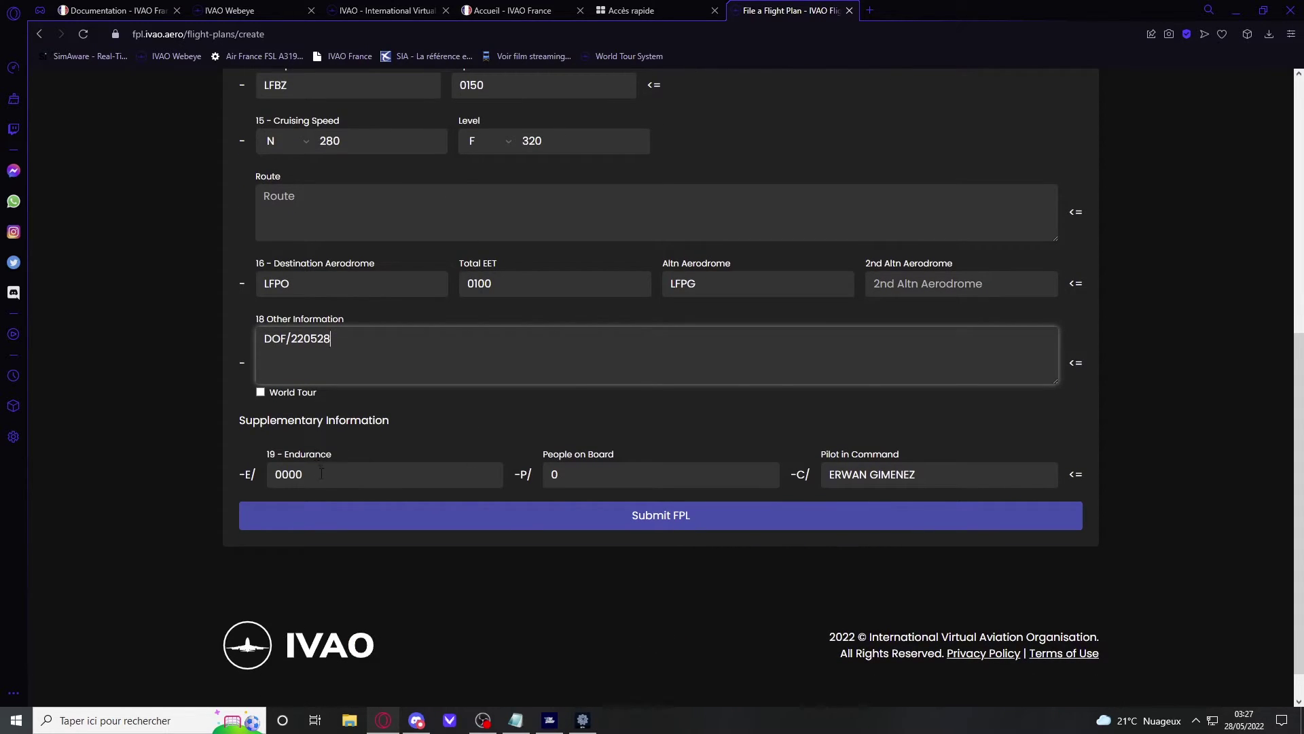
left_click_drag(321, 472, 262, 482)
key("BackSpace")
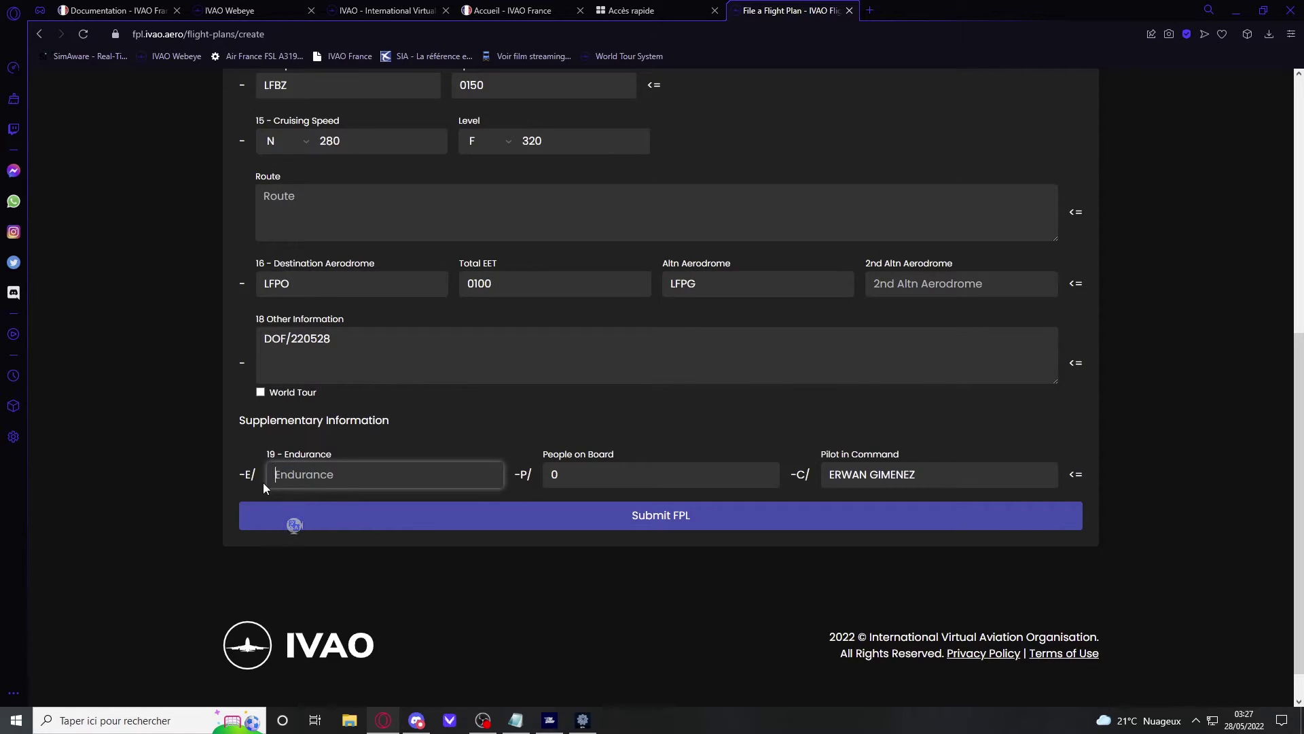
type("0230")
Step: Set people on board to 152
key("Tab")
key("BackSpace")
type("152")
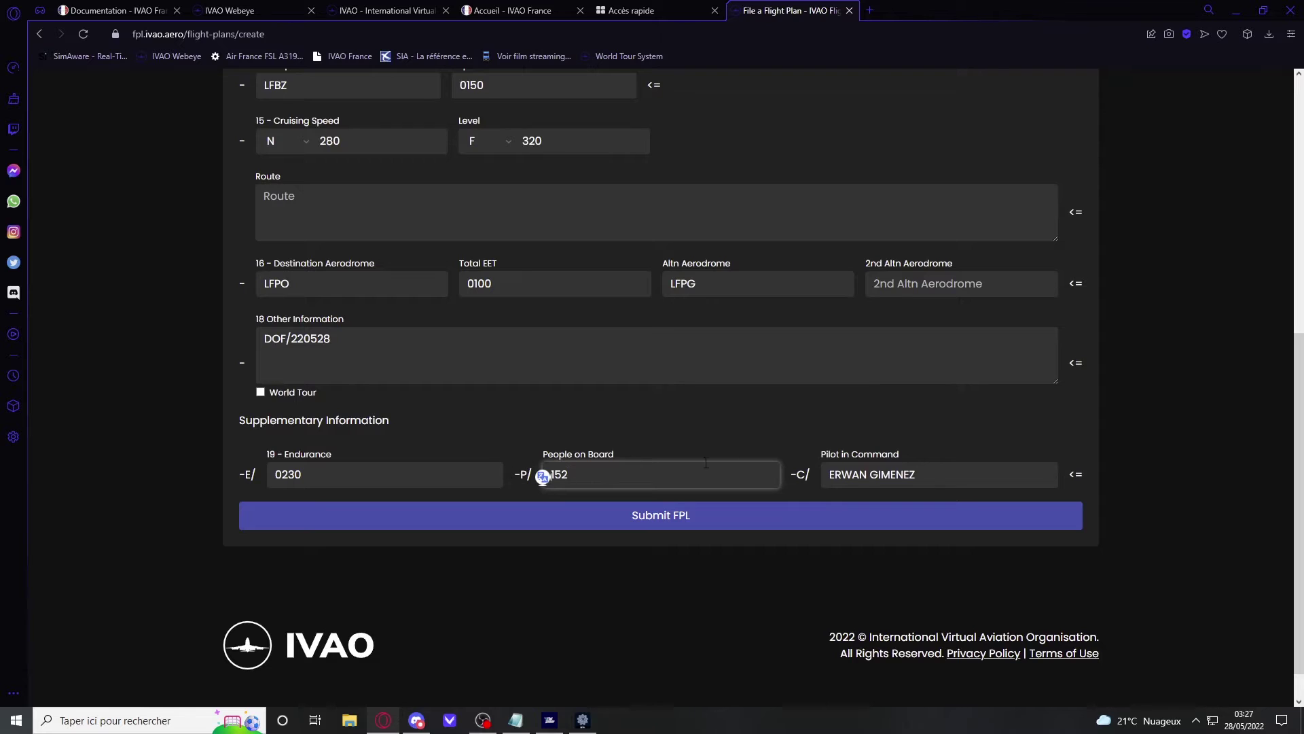
left_click(939, 473)
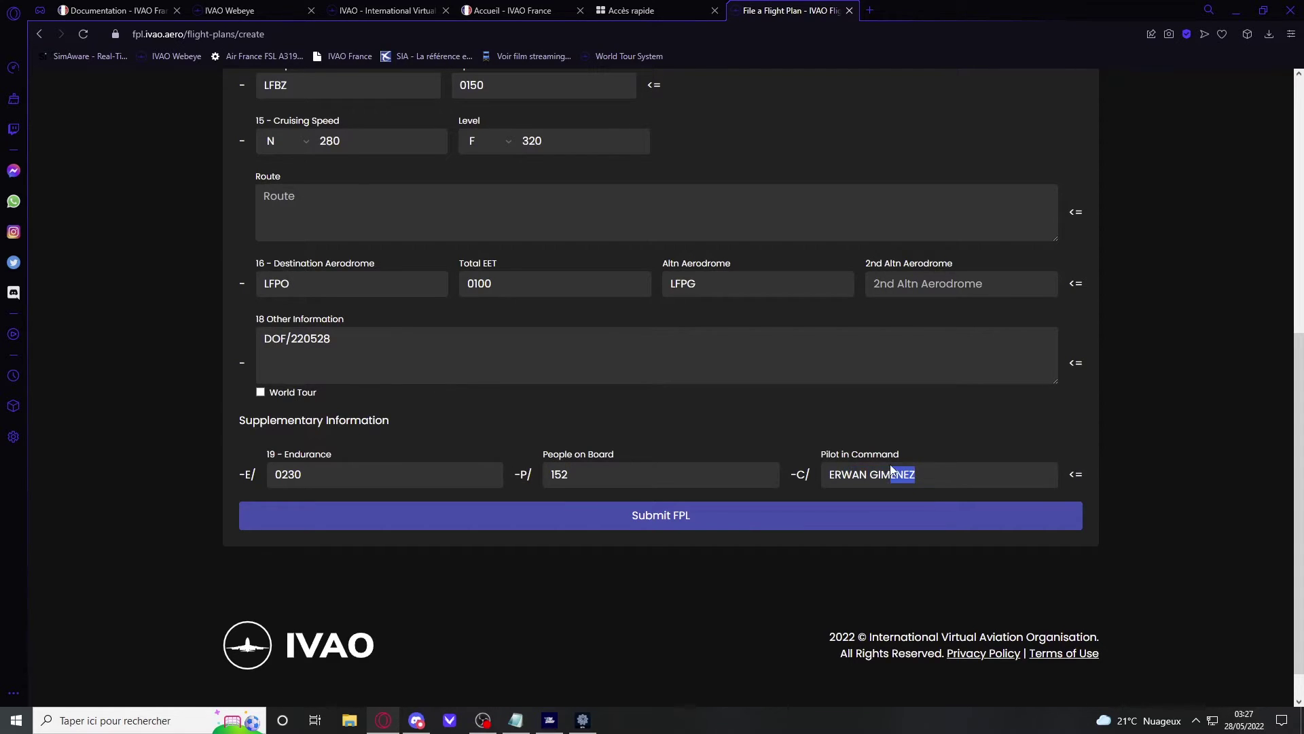
scroll(637, 619, "up", 5)
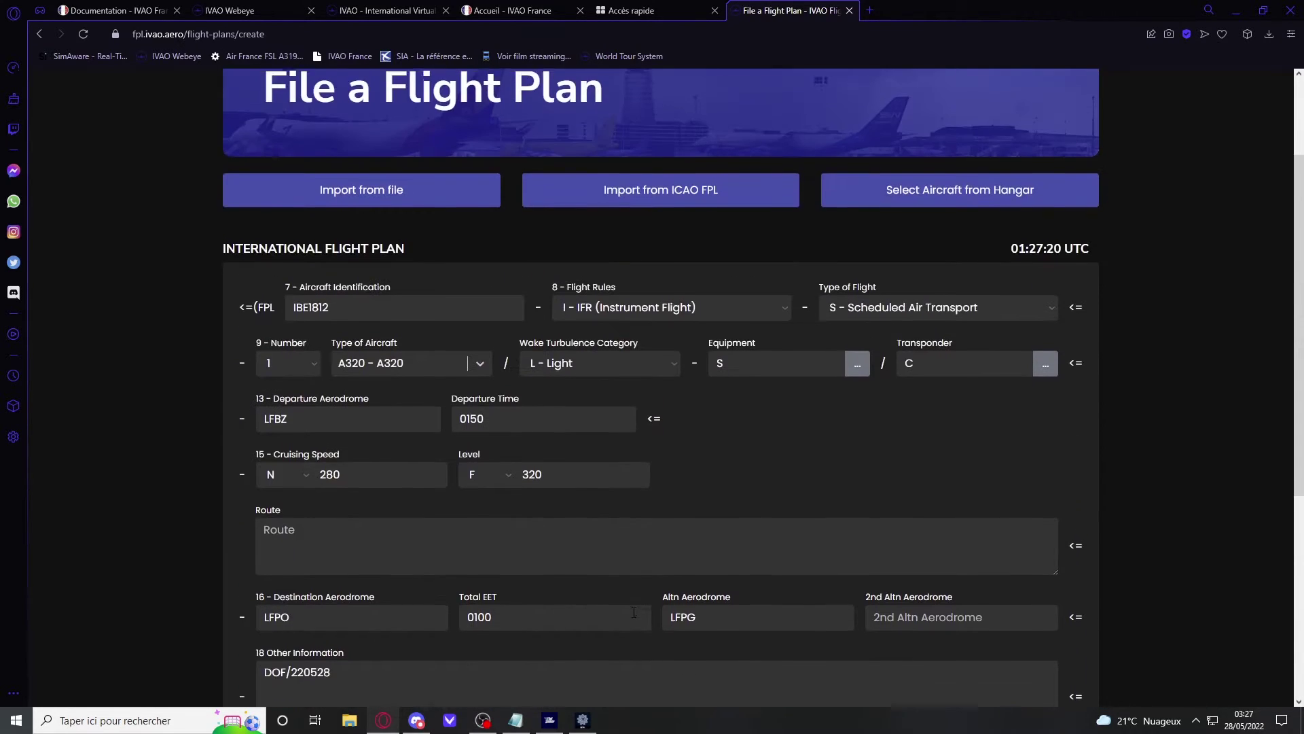
scroll(544, 606, "down", 4)
scroll(614, 585, "up", 6)
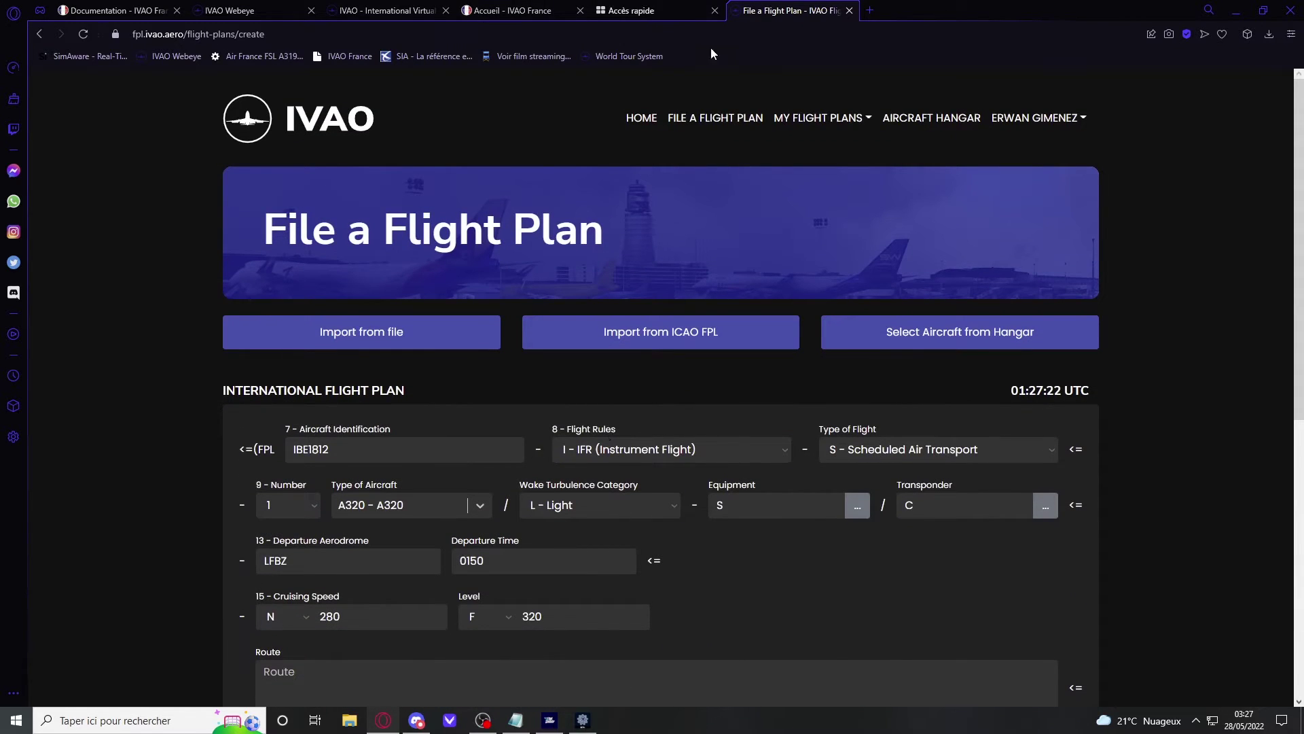
scroll(565, 480, "down", 4)
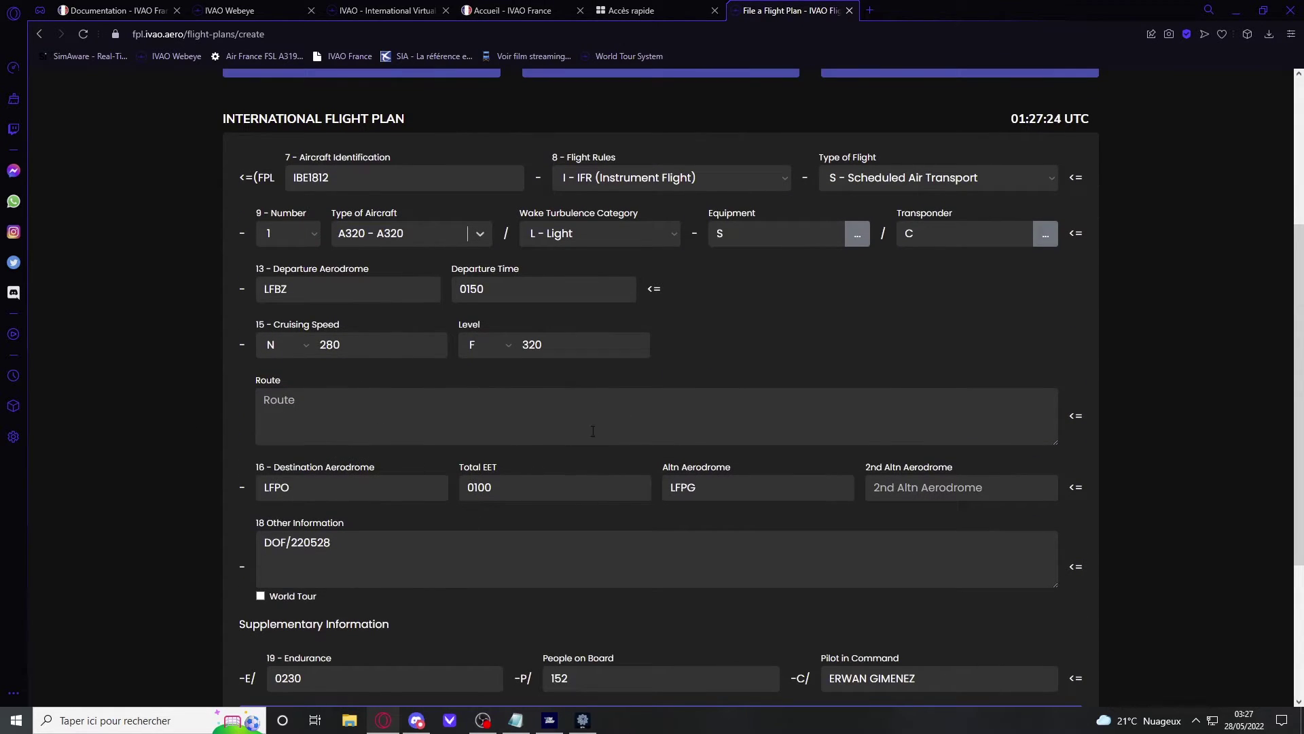
Step: Open SimBrief in a new tab and start a New Flight in the Dispatch System
left_click(870, 11)
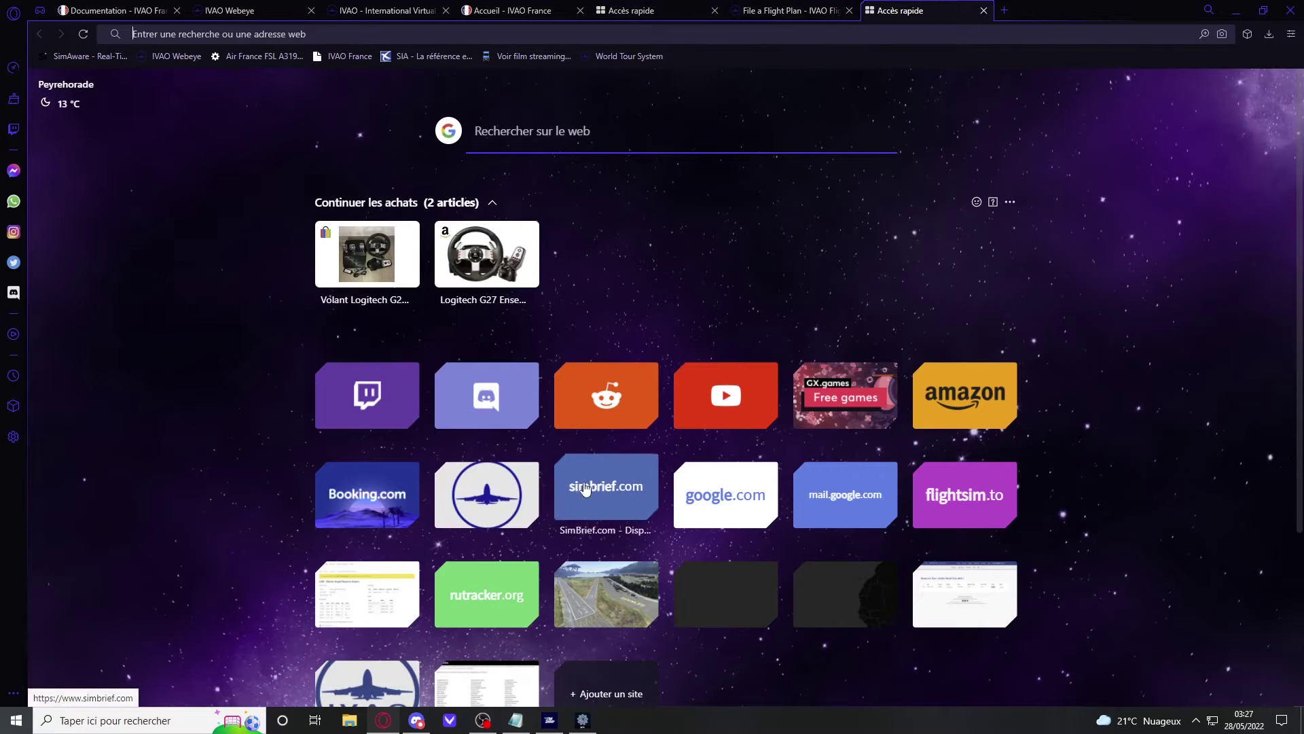
left_click(592, 486)
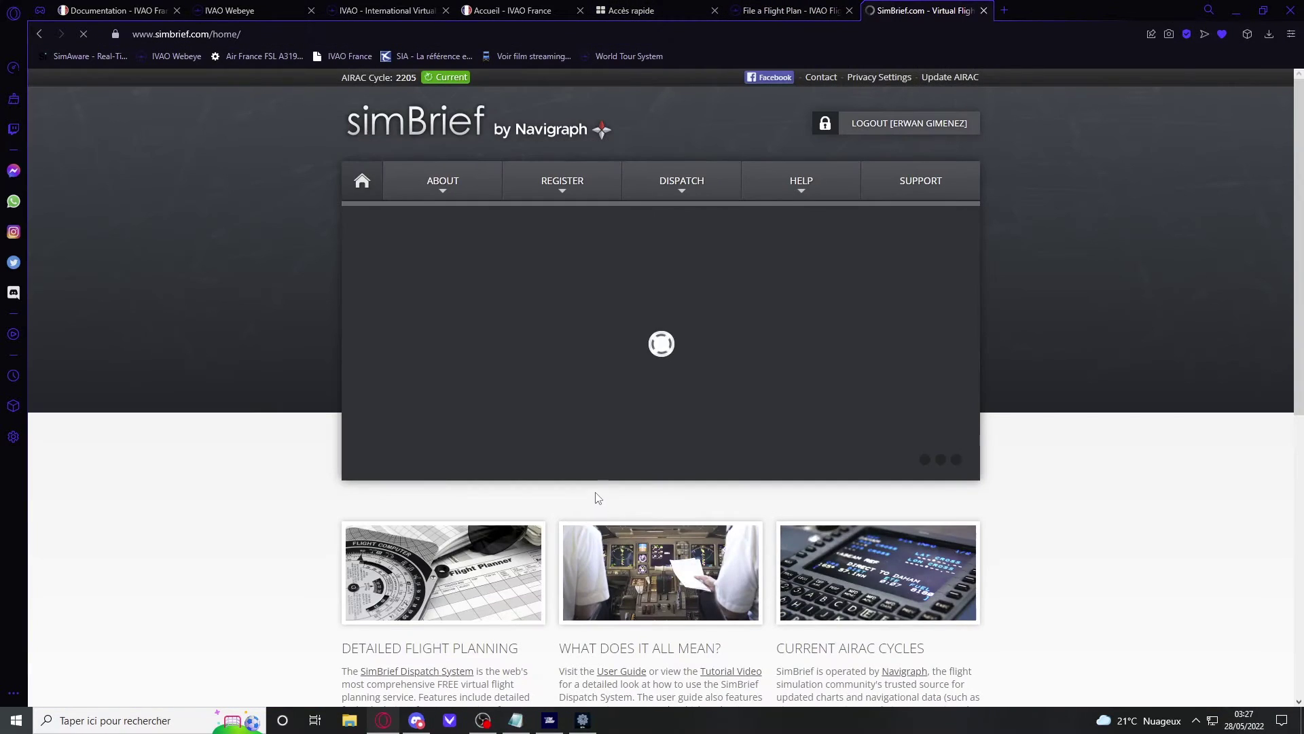
mouse_move(729, 188)
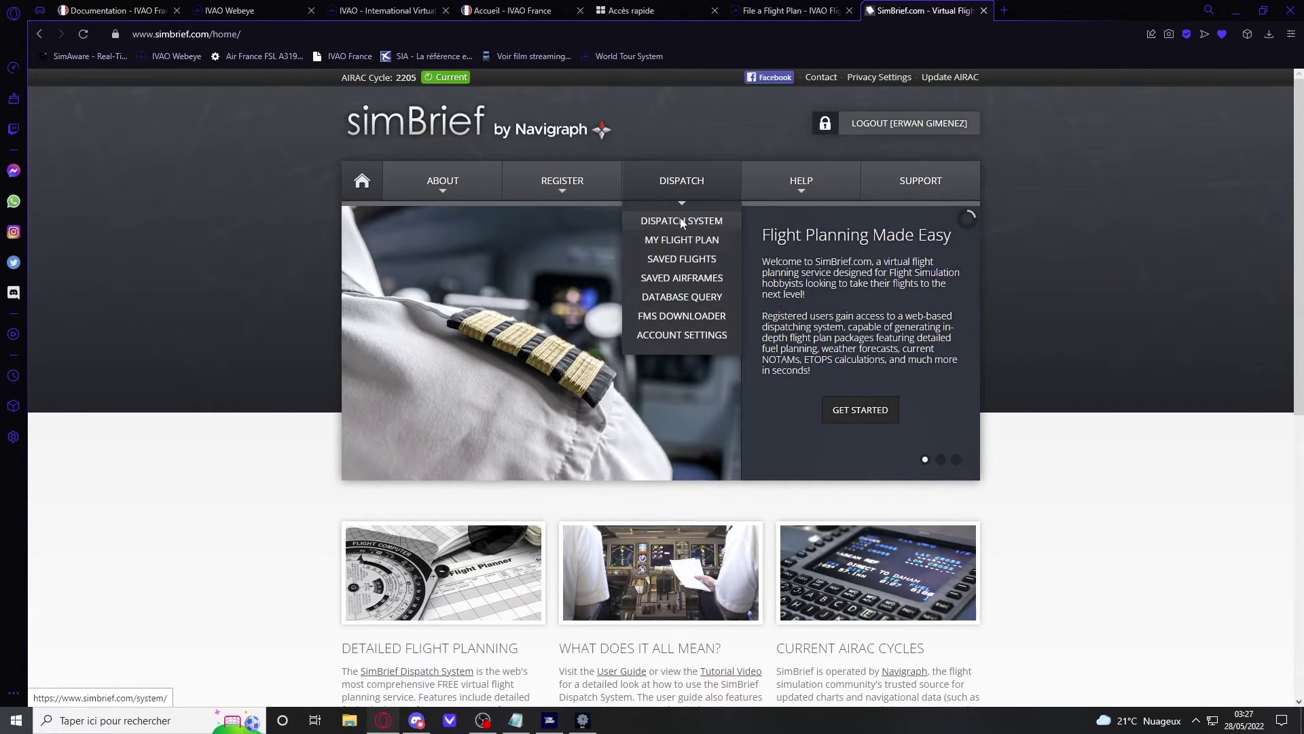
left_click(679, 223)
left_click(589, 453)
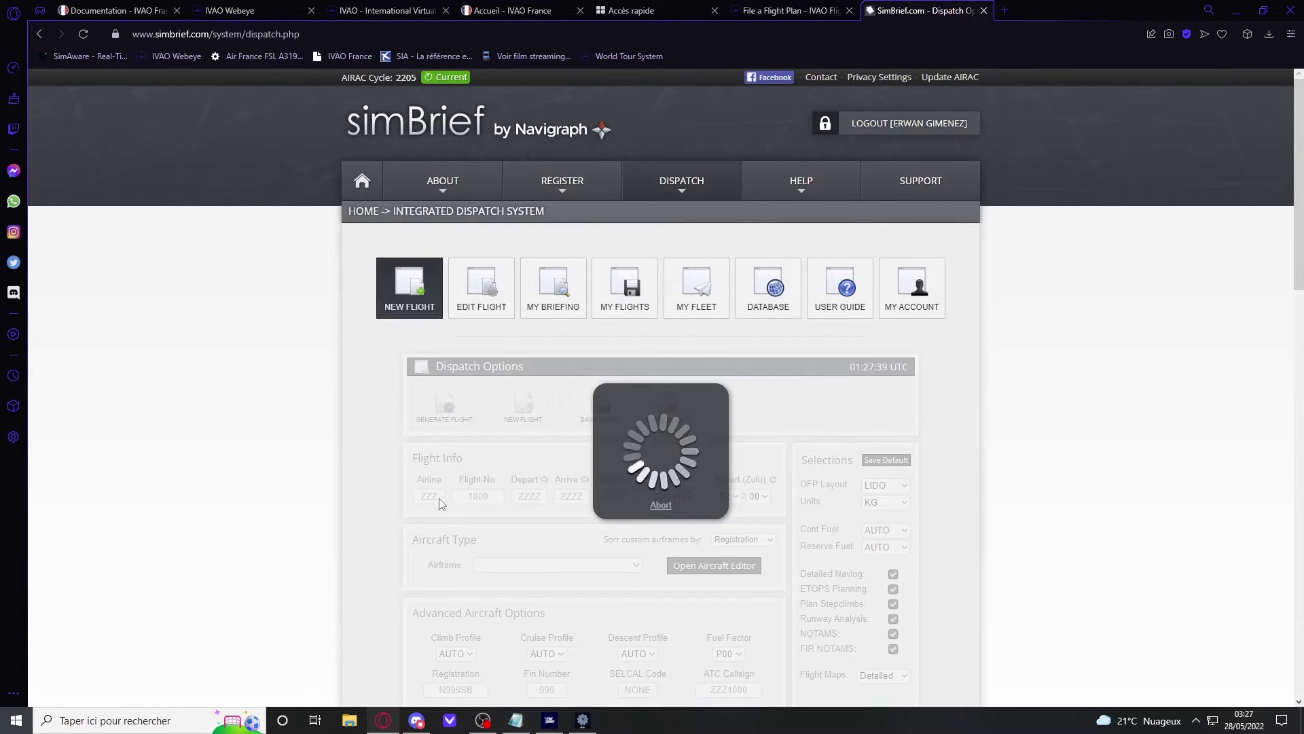
Step: Enter airline IBE, flight number 1812, departure LFBZ and arrival LFPG
left_click(438, 497)
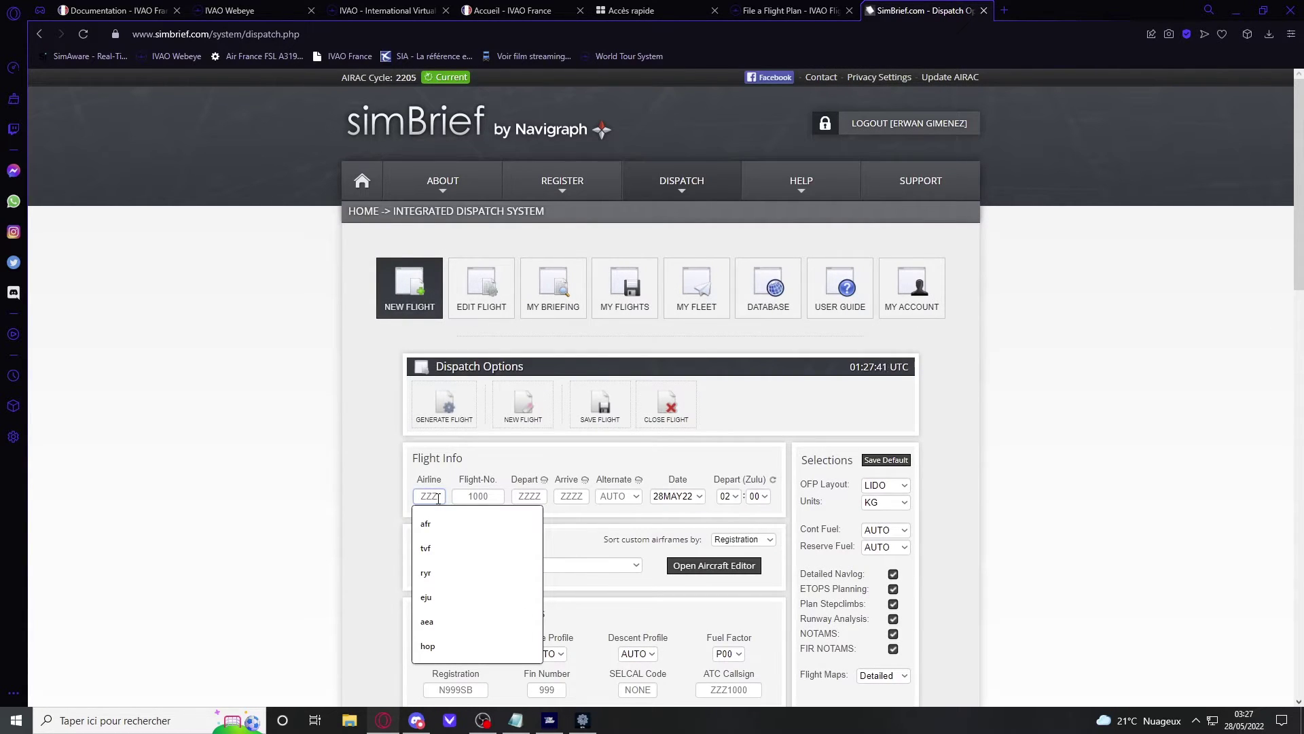
type("IBE")
left_click(466, 497)
type("1812")
left_click(524, 495)
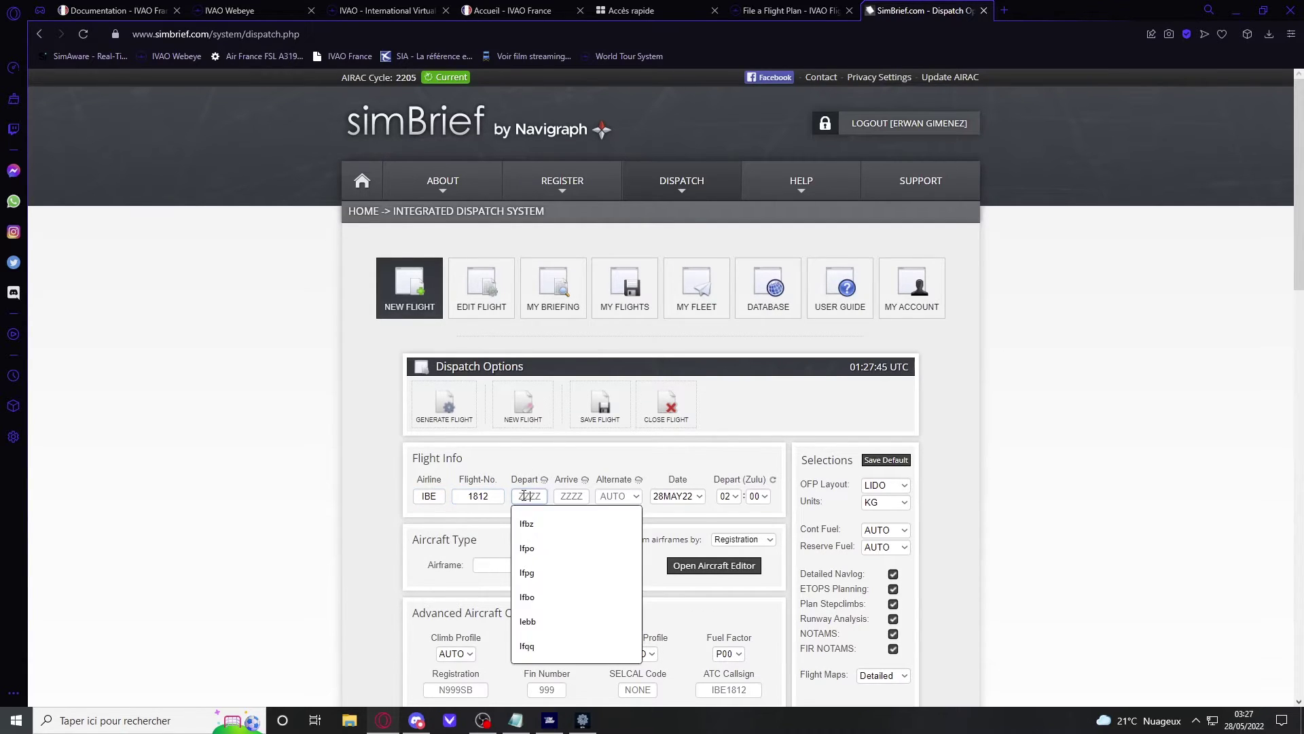
type("LFBZ")
left_click(564, 497)
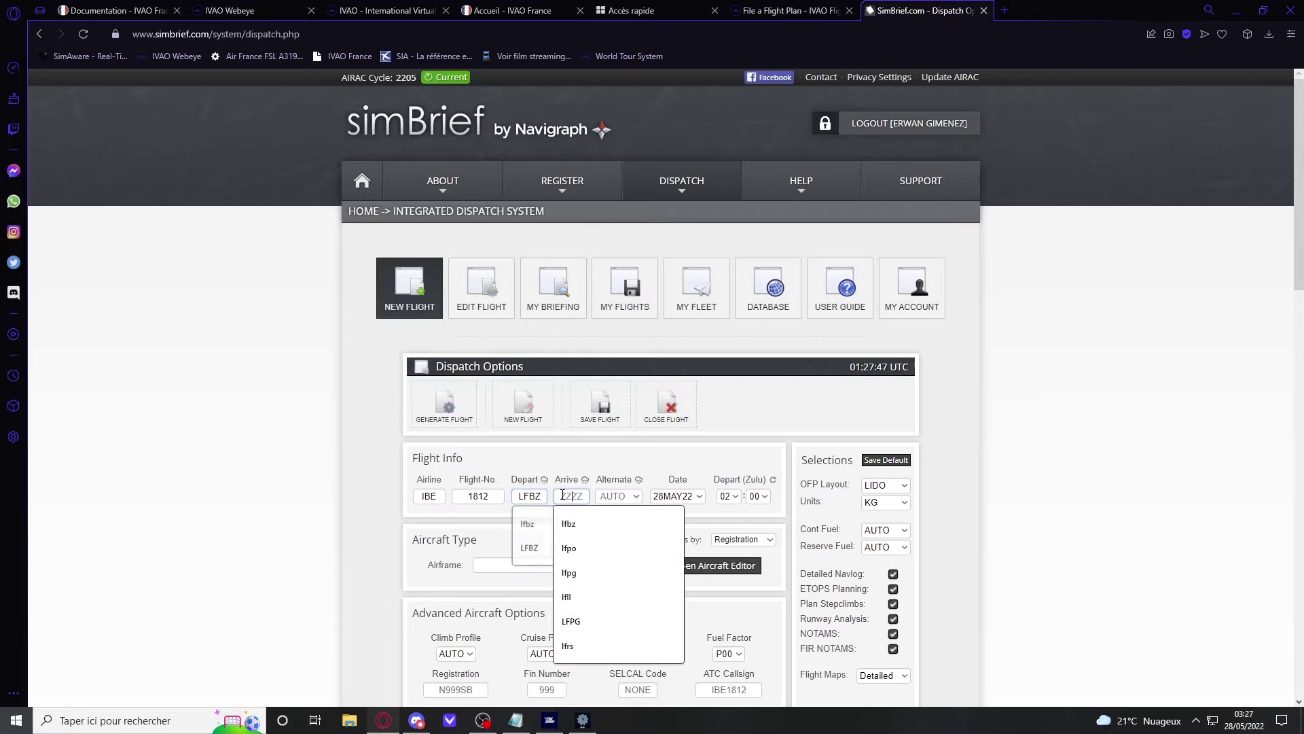
type("LFPG")
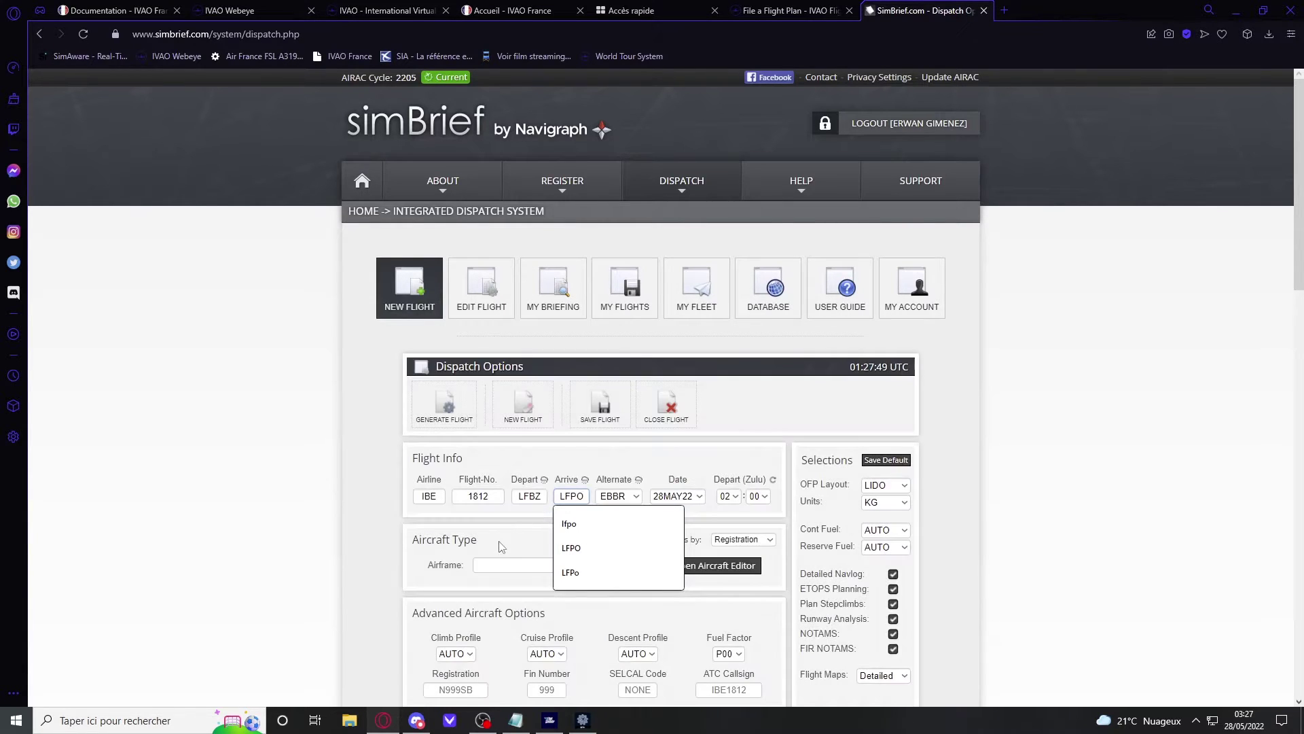
Step: Choose the A320-200 airframe and generate the flight plan
left_click(509, 564)
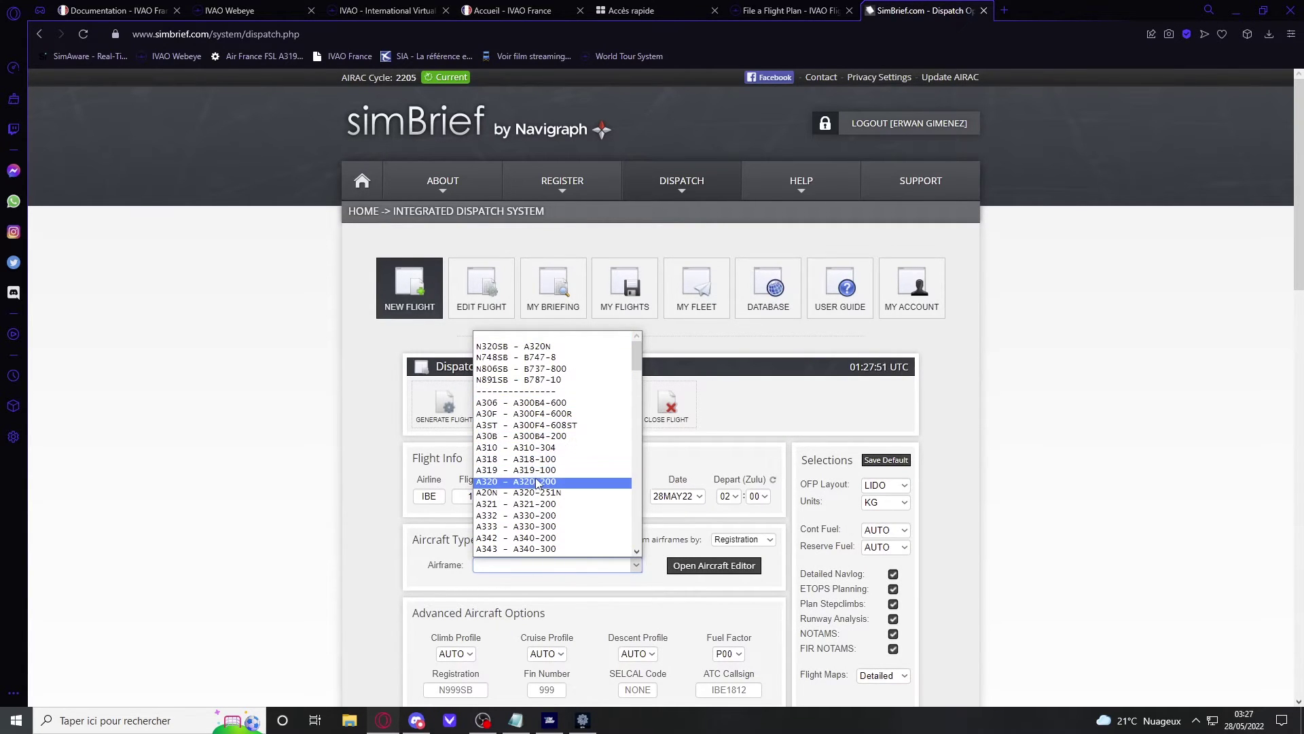
left_click(537, 481)
scroll(616, 487, "down", 4)
scroll(598, 473, "up", 1)
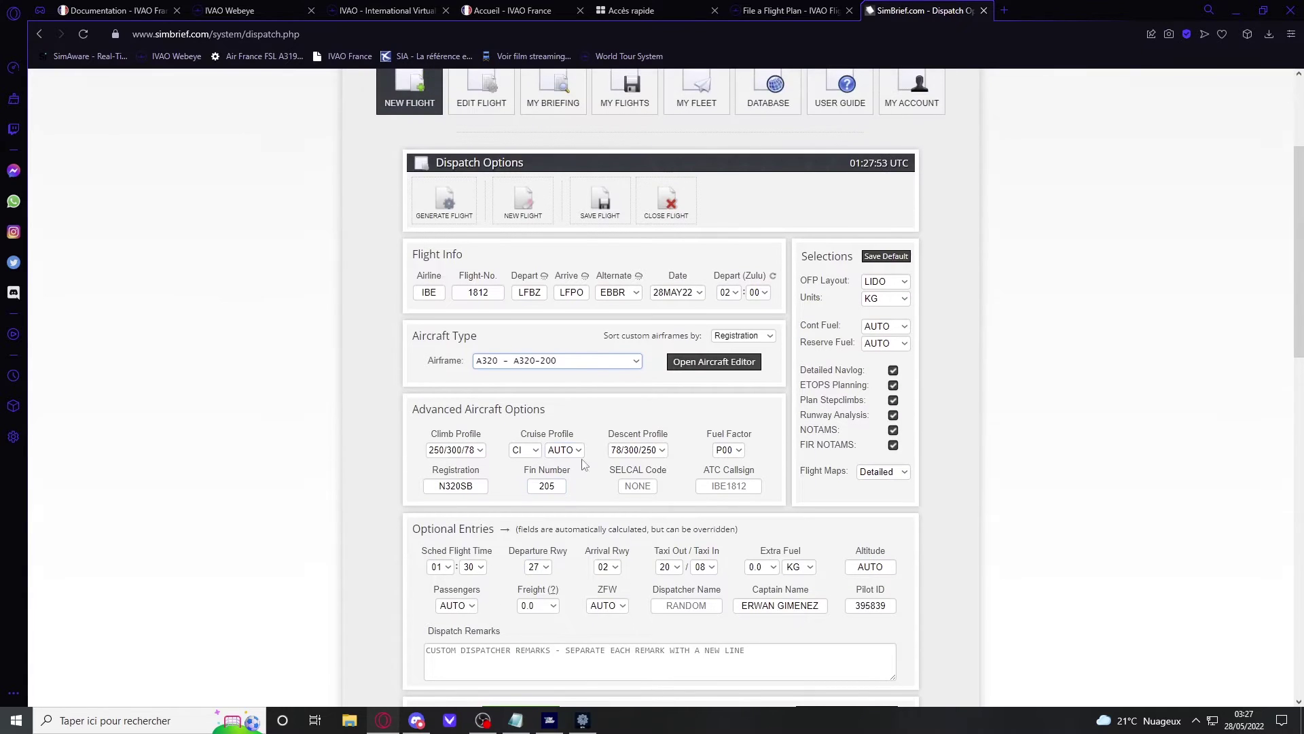
left_click(445, 200)
Step: Confirm generation and scroll through the IBE1812 OFP to the network prefile section
left_click(638, 428)
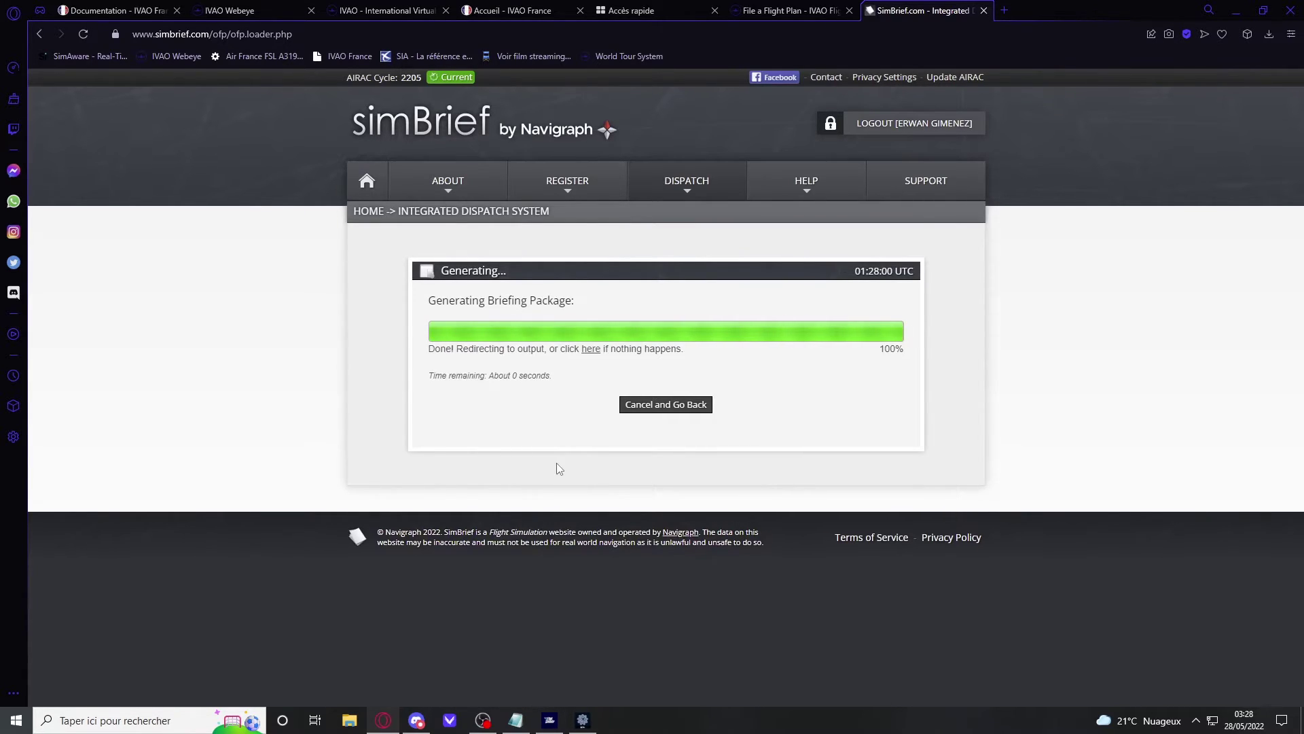
scroll(429, 337, "down", 4)
scroll(647, 271, "down", 3)
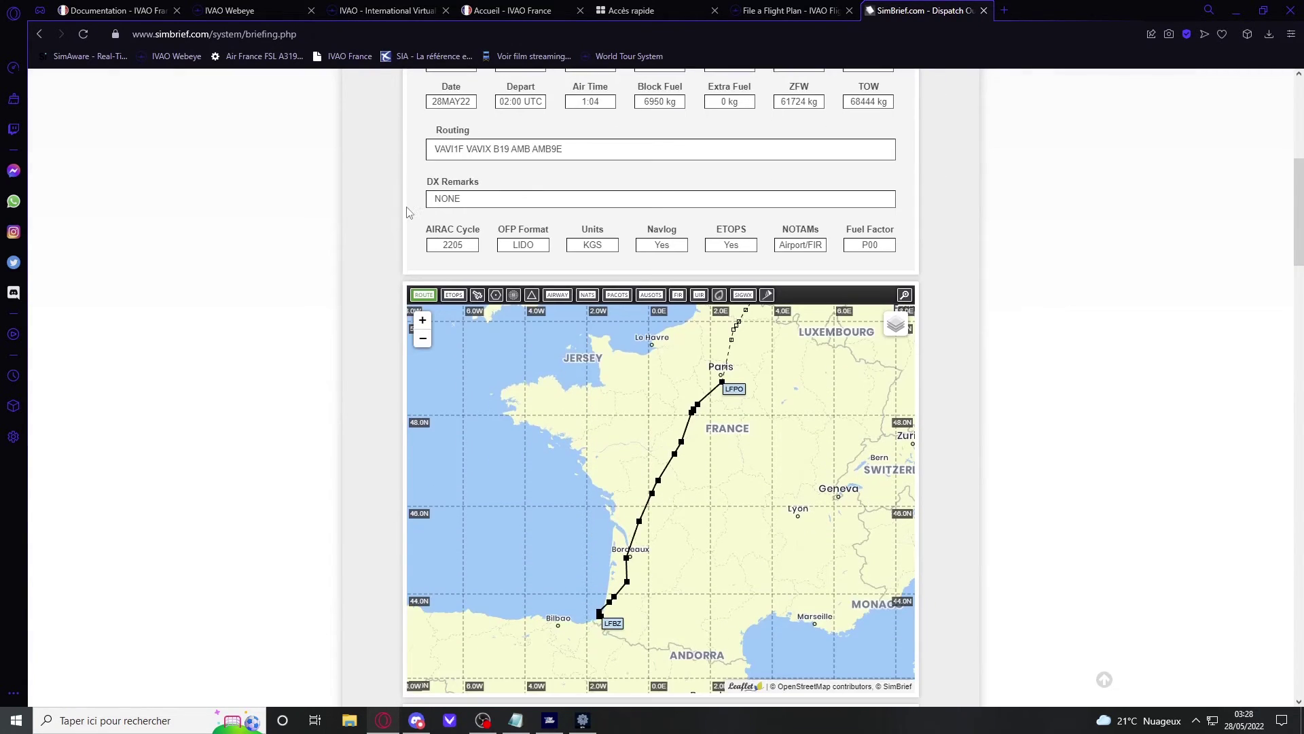
scroll(373, 242, "down", 10)
scroll(576, 354, "down", 10)
scroll(575, 354, "up", 5)
scroll(378, 304, "up", 6)
scroll(378, 304, "down", 17)
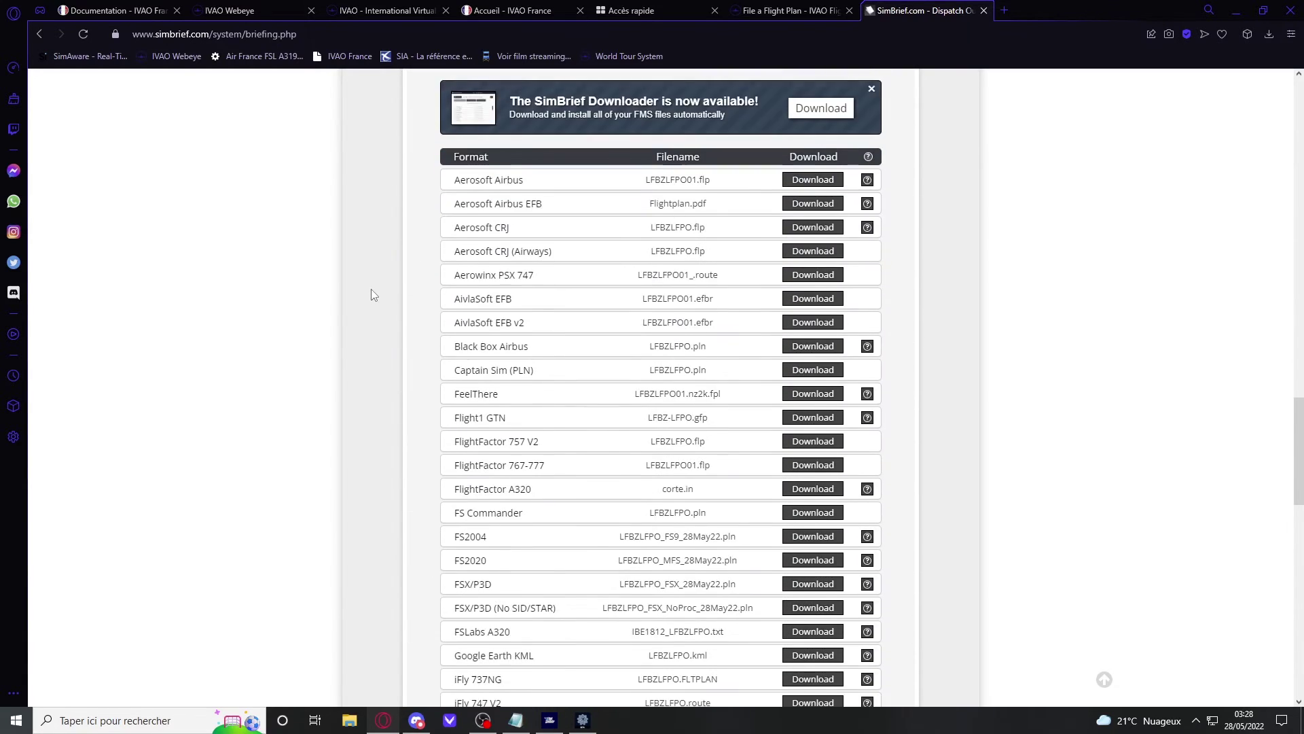
scroll(373, 292, "down", 15)
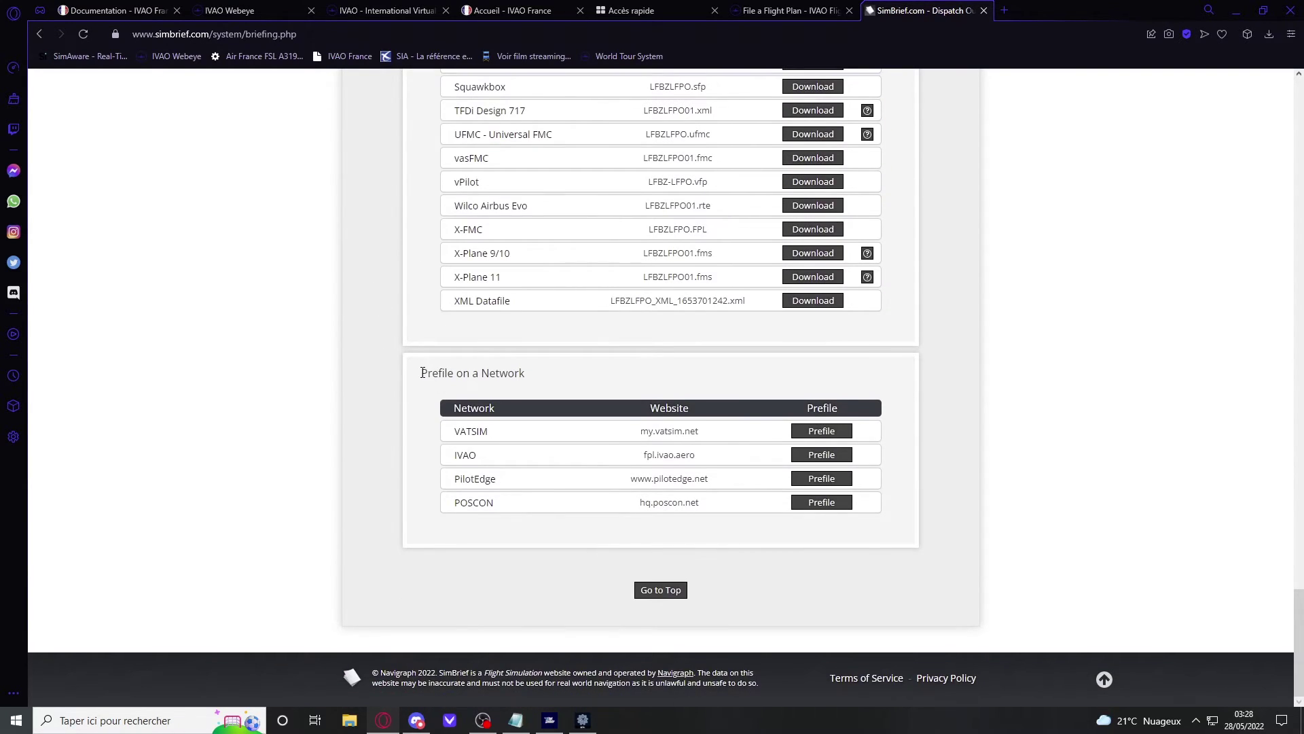
left_click_drag(518, 373, 527, 374)
left_click(385, 456)
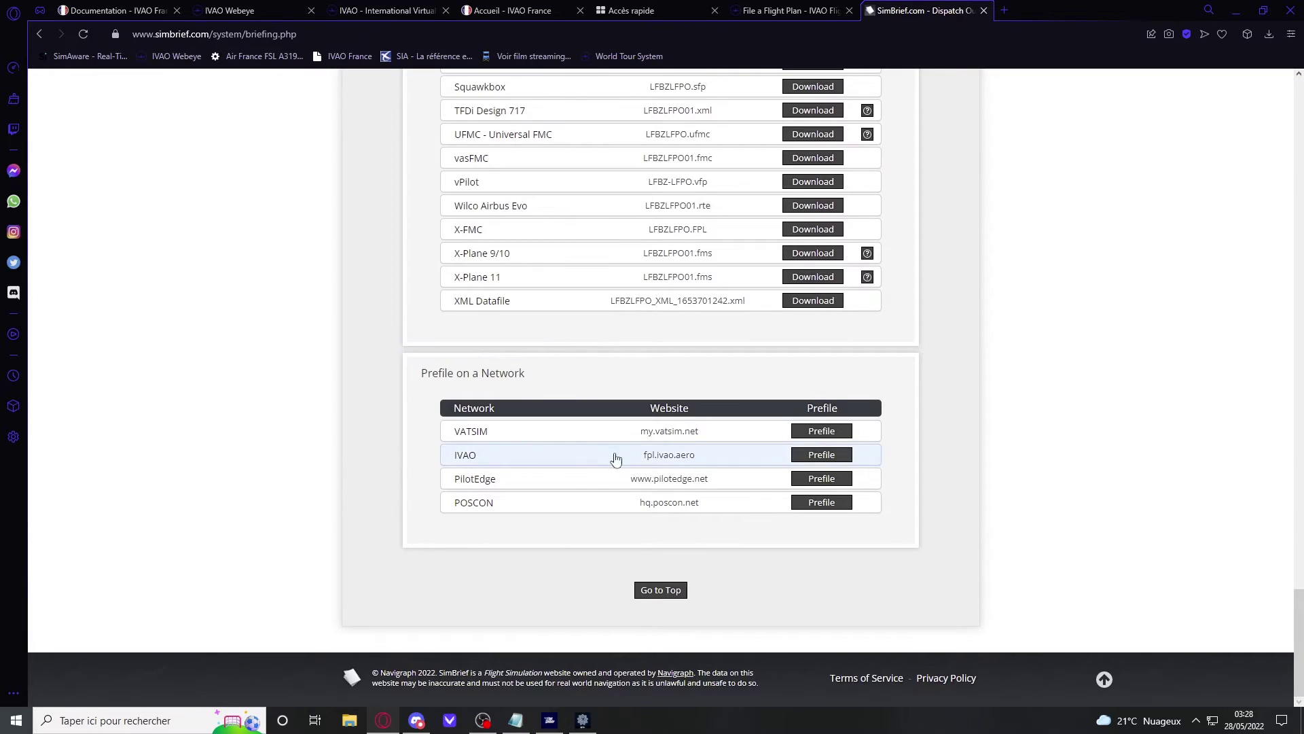
Step: Prefile the plan on IVAO, opening the IVAO flight plan form
left_click(828, 461)
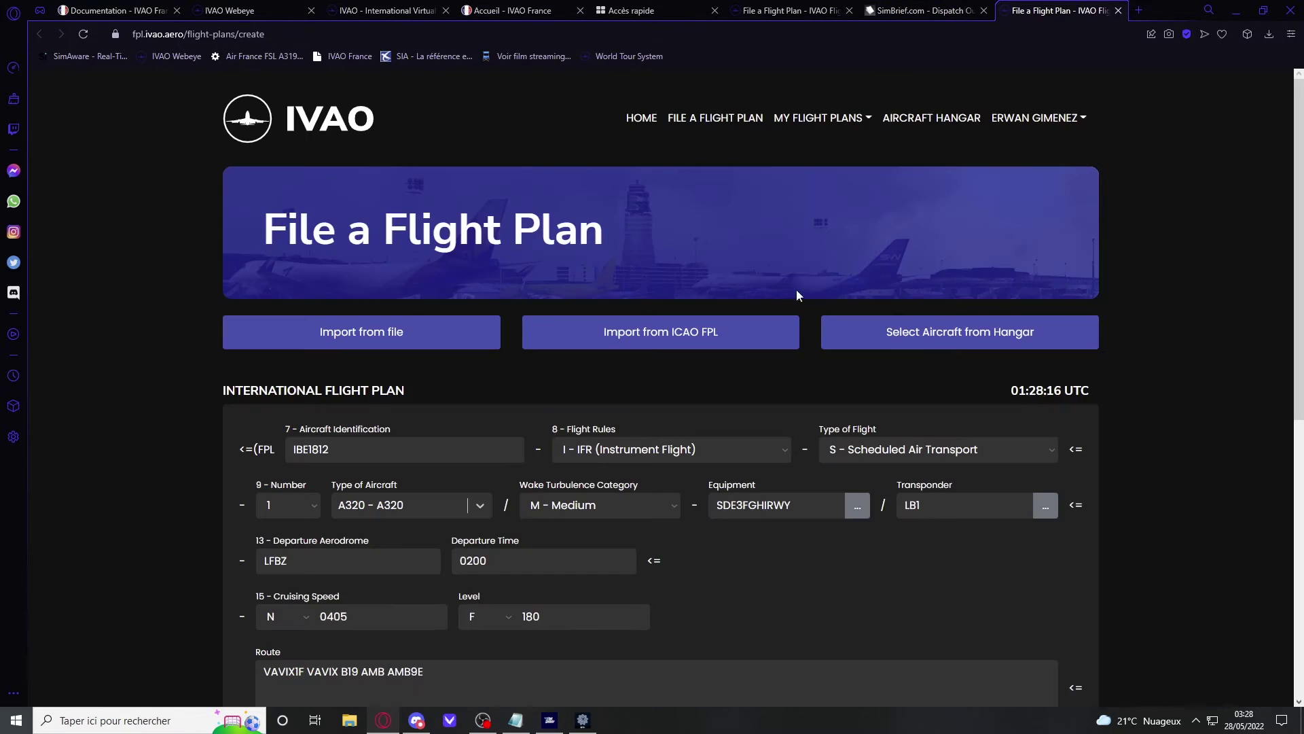
scroll(601, 112, "down", 2)
scroll(358, 405, "down", 2)
mouse_move(441, 489)
left_mouse_down()
mouse_move(428, 476)
mouse_move(289, 469)
mouse_move(441, 489)
left_mouse_up()
scroll(526, 451, "up", 1)
scroll(446, 473, "down", 1)
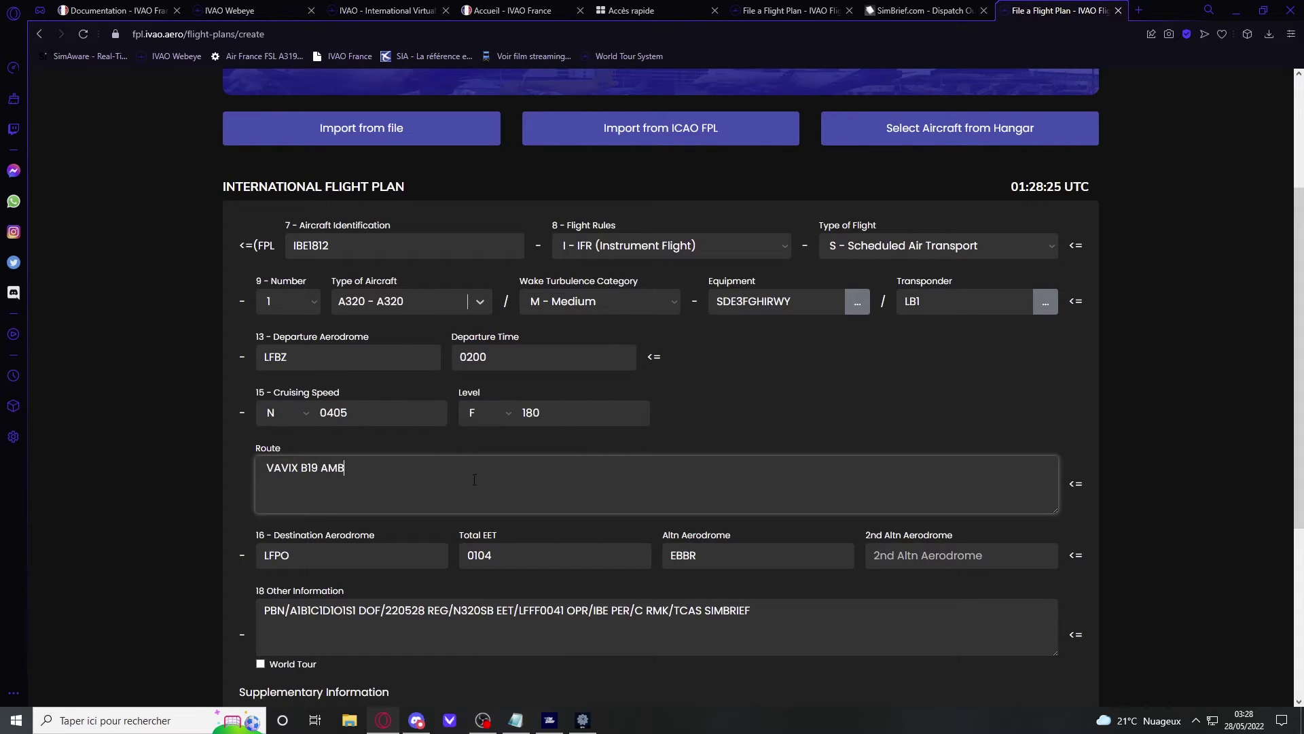
scroll(530, 496, "up", 2)
Step: Change the cruising level from 180 to 320 and submit the flight plan
double_click(529, 549)
type("320")
scroll(476, 486, "down", 1)
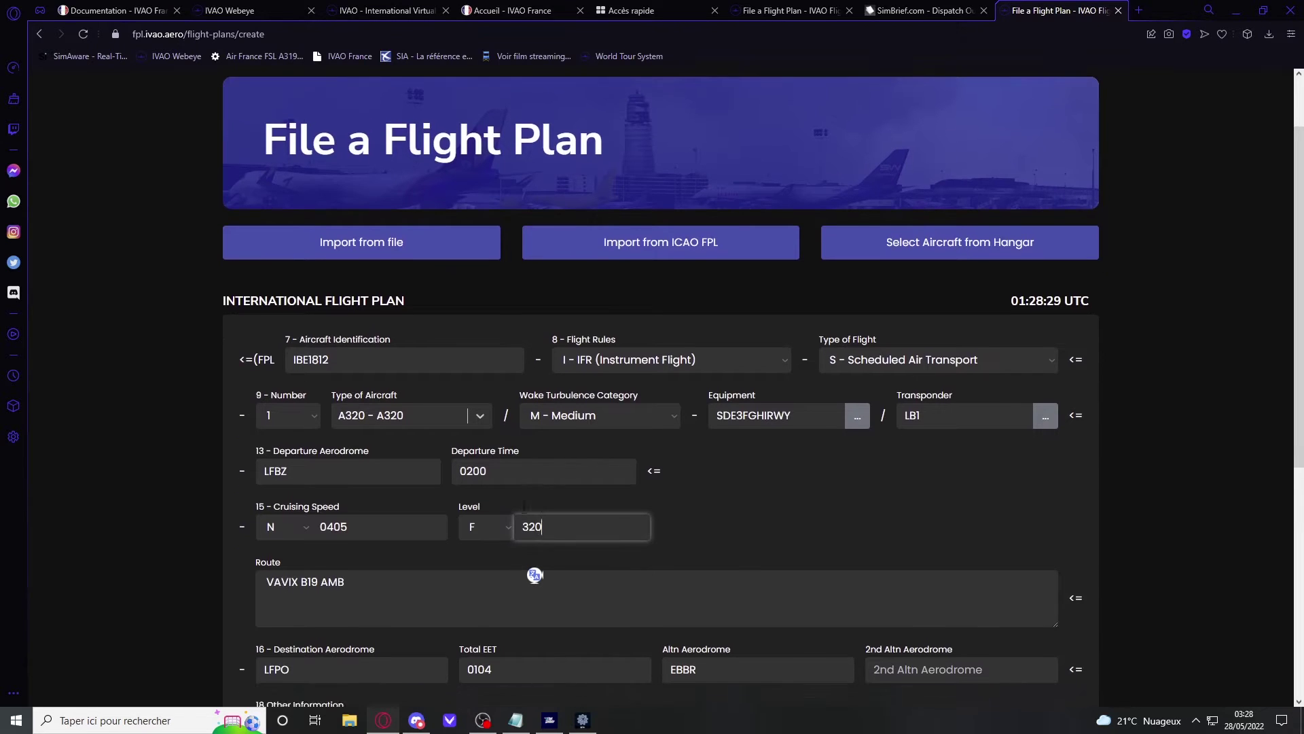
left_click(577, 421)
scroll(847, 426, "down", 5)
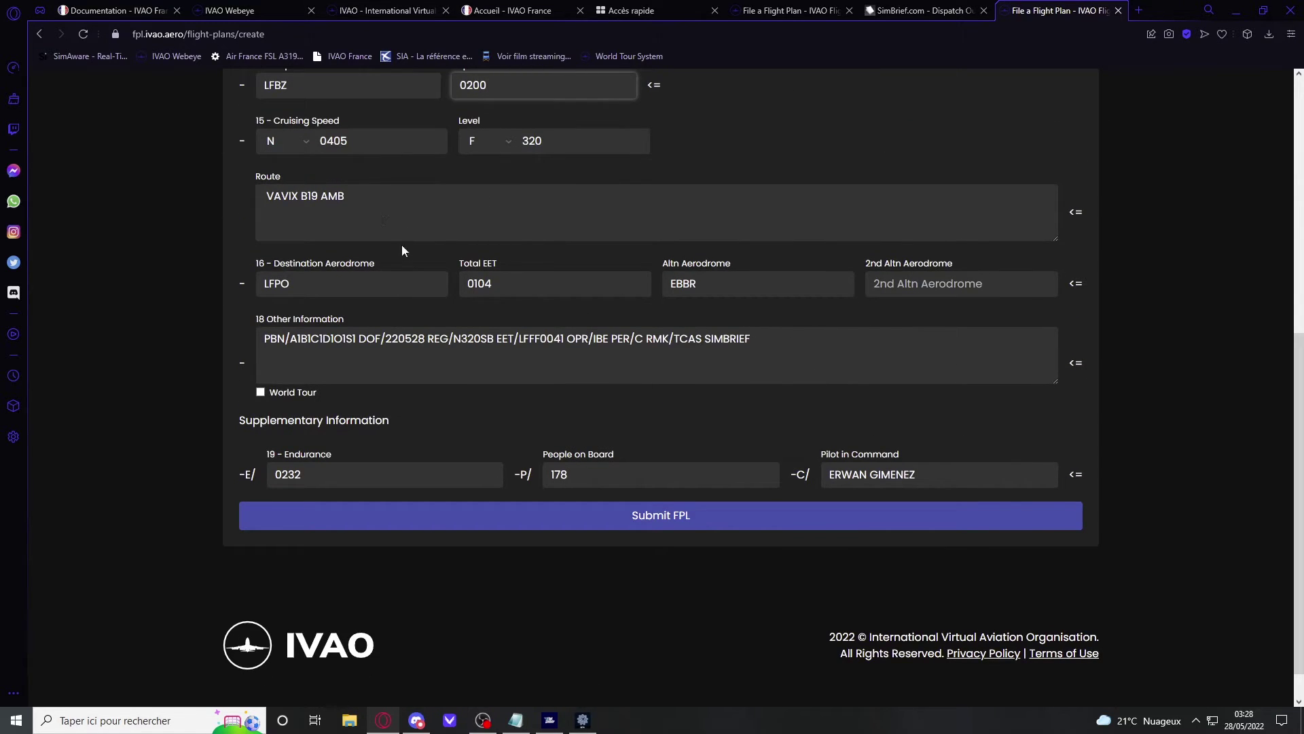
scroll(870, 617, "up", 1)
left_click(621, 584)
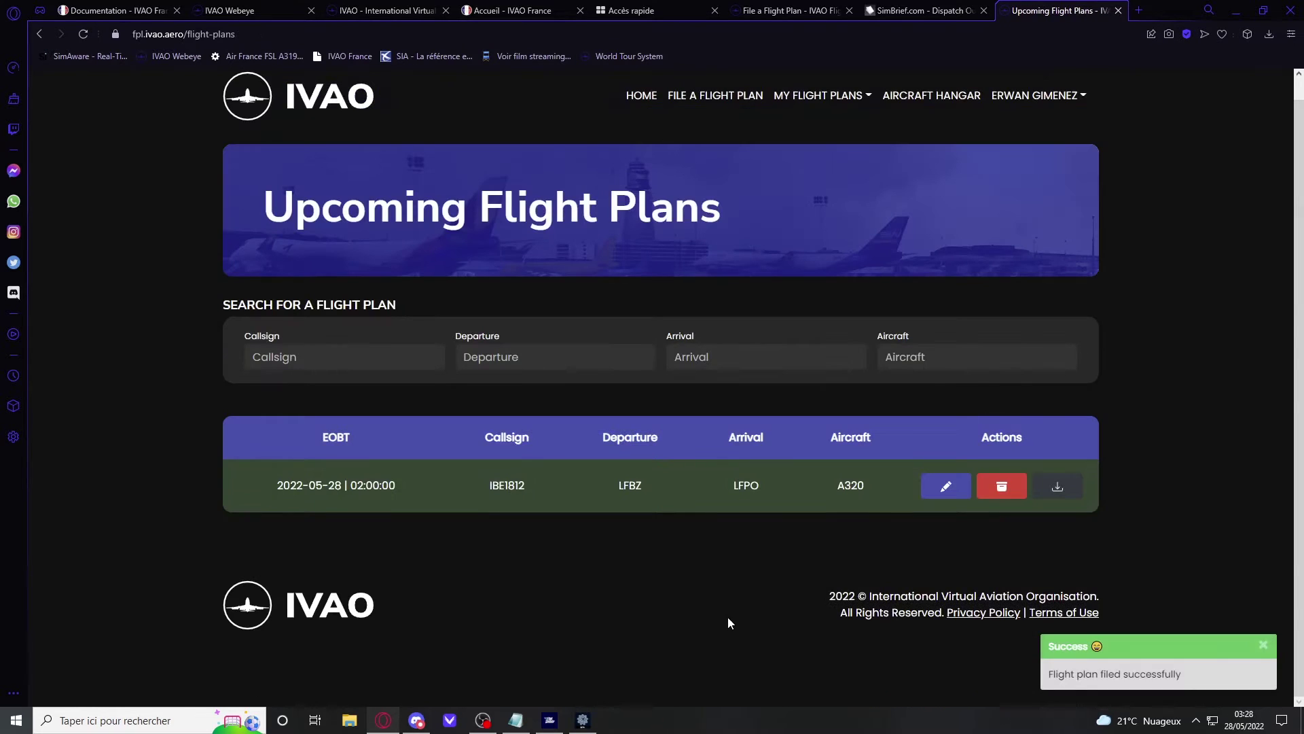
Step: Check the loaded flight plan in Altitude's Flight Plan panel, then close it
left_click(584, 708)
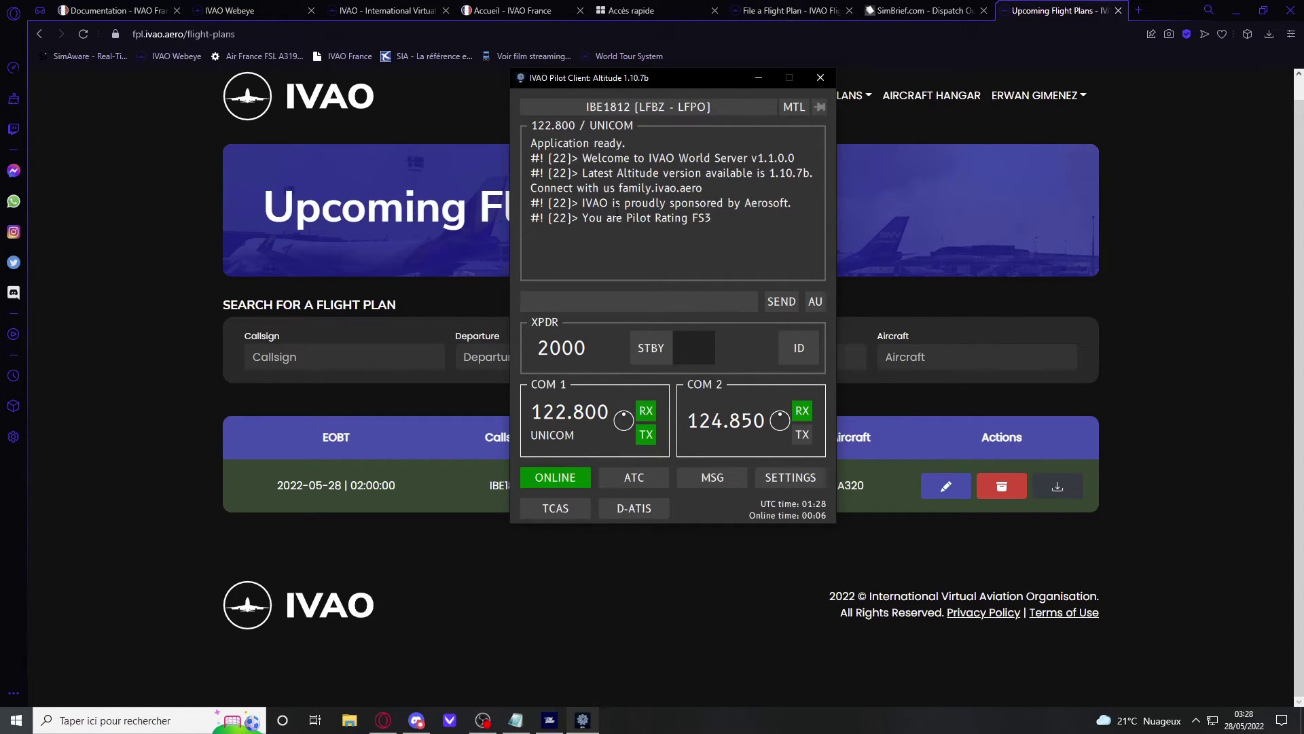
left_click(681, 109)
left_click_drag(561, 167, 666, 298)
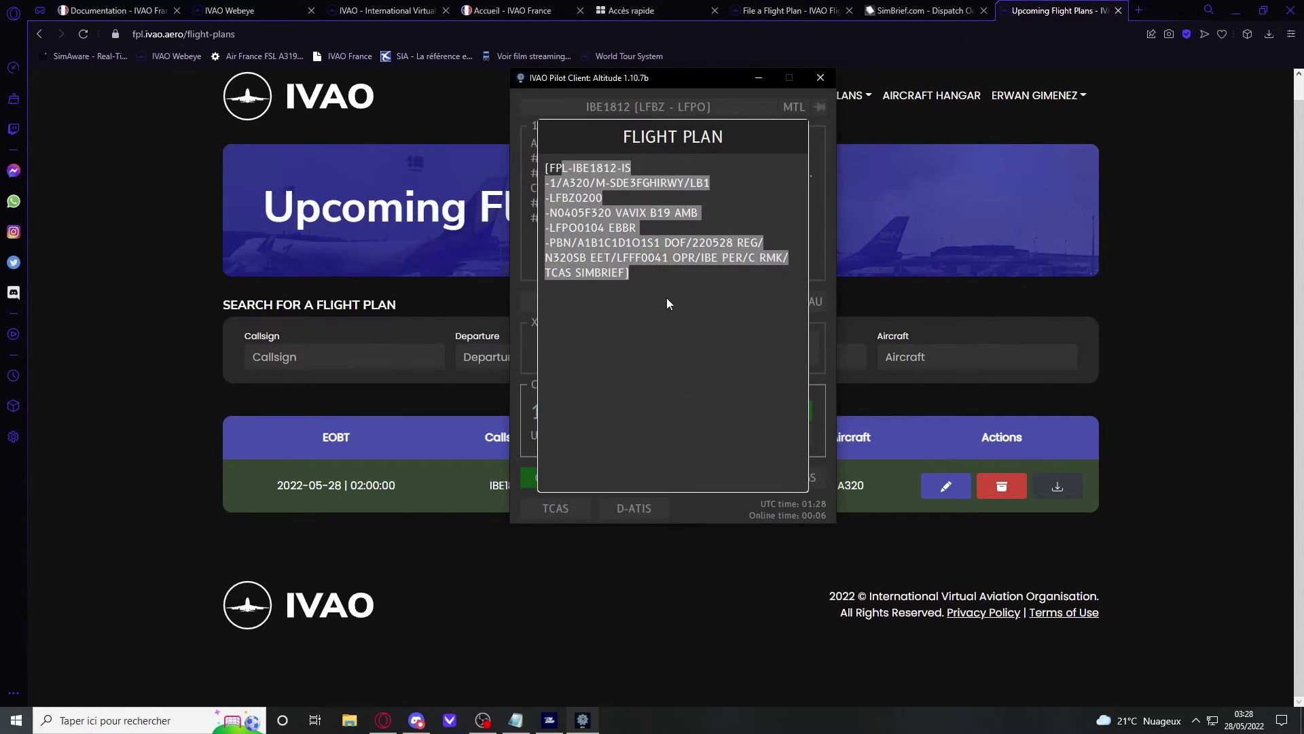
left_click(666, 297)
left_click(751, 97)
Step: Return to the filed plans list and switch to the Webeye live traffic map
left_click(979, 239)
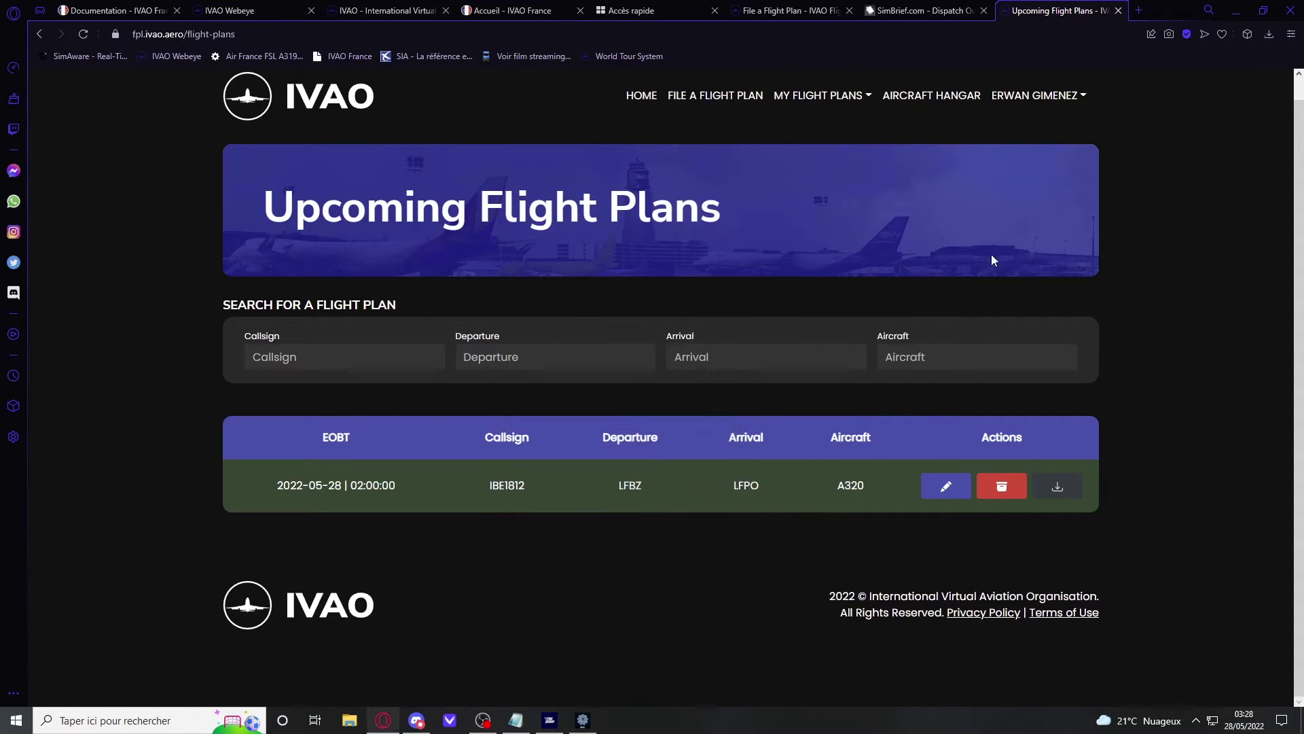
left_click(230, 10)
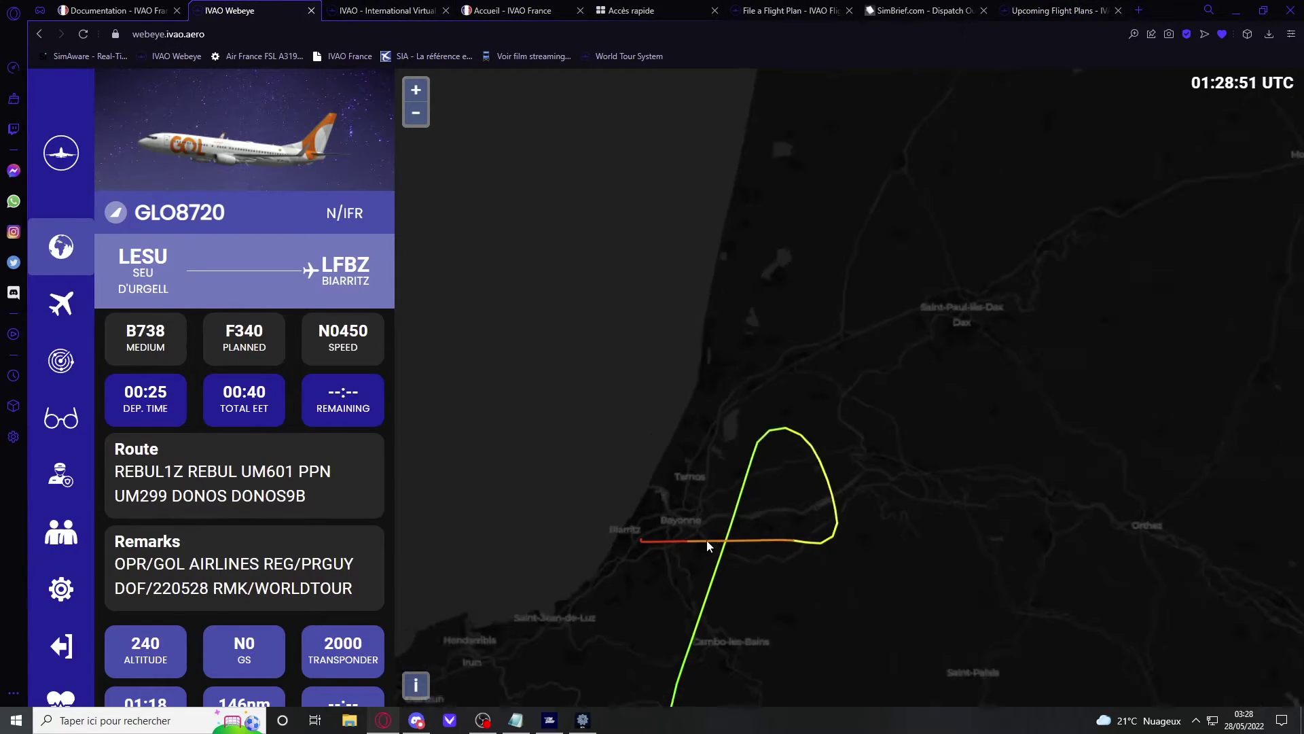
scroll(676, 512, "down", 2)
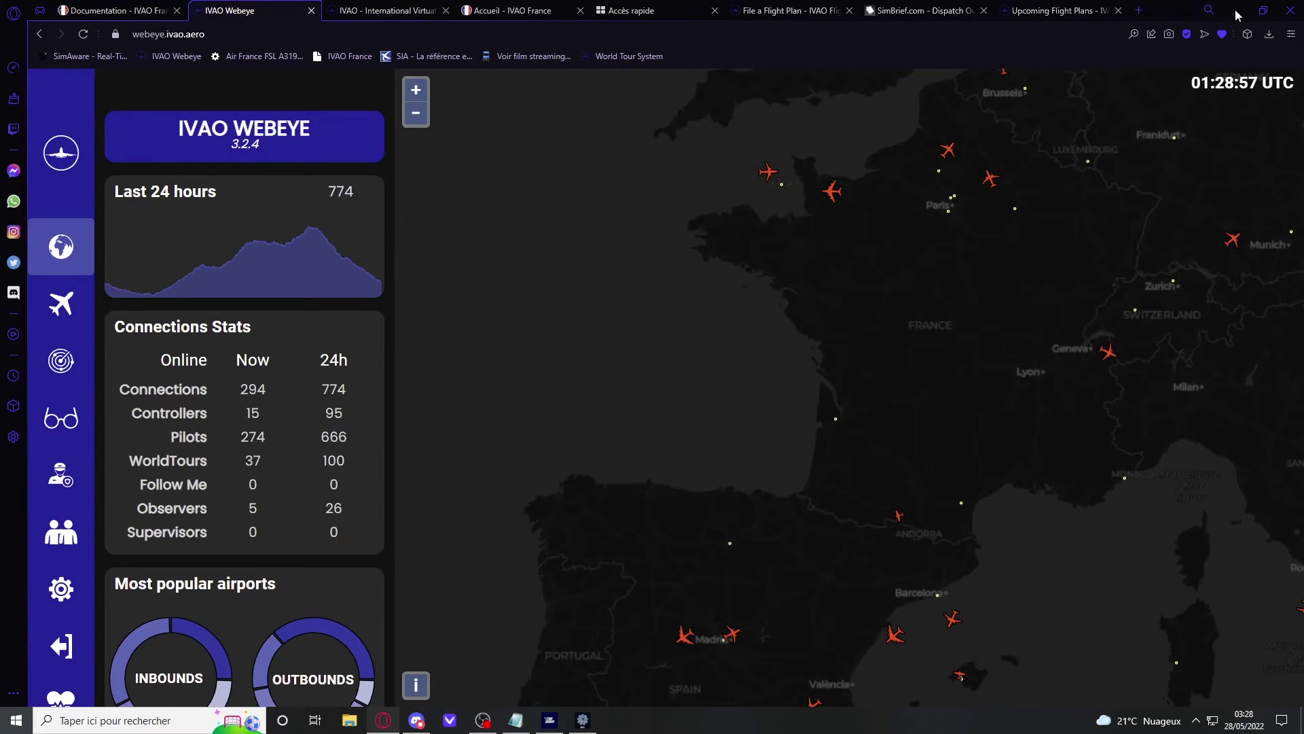
scroll(806, 493, "up", 1)
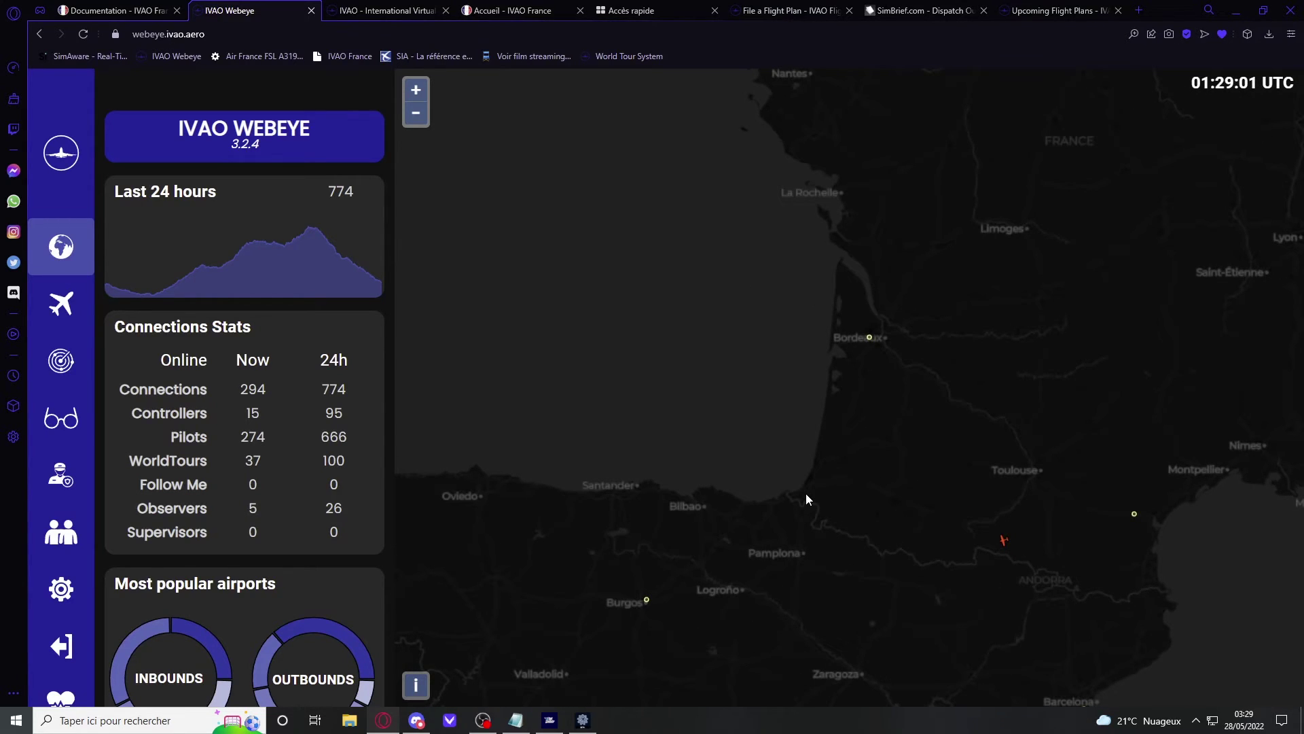
scroll(806, 493, "down", 3)
scroll(897, 299, "up", 3)
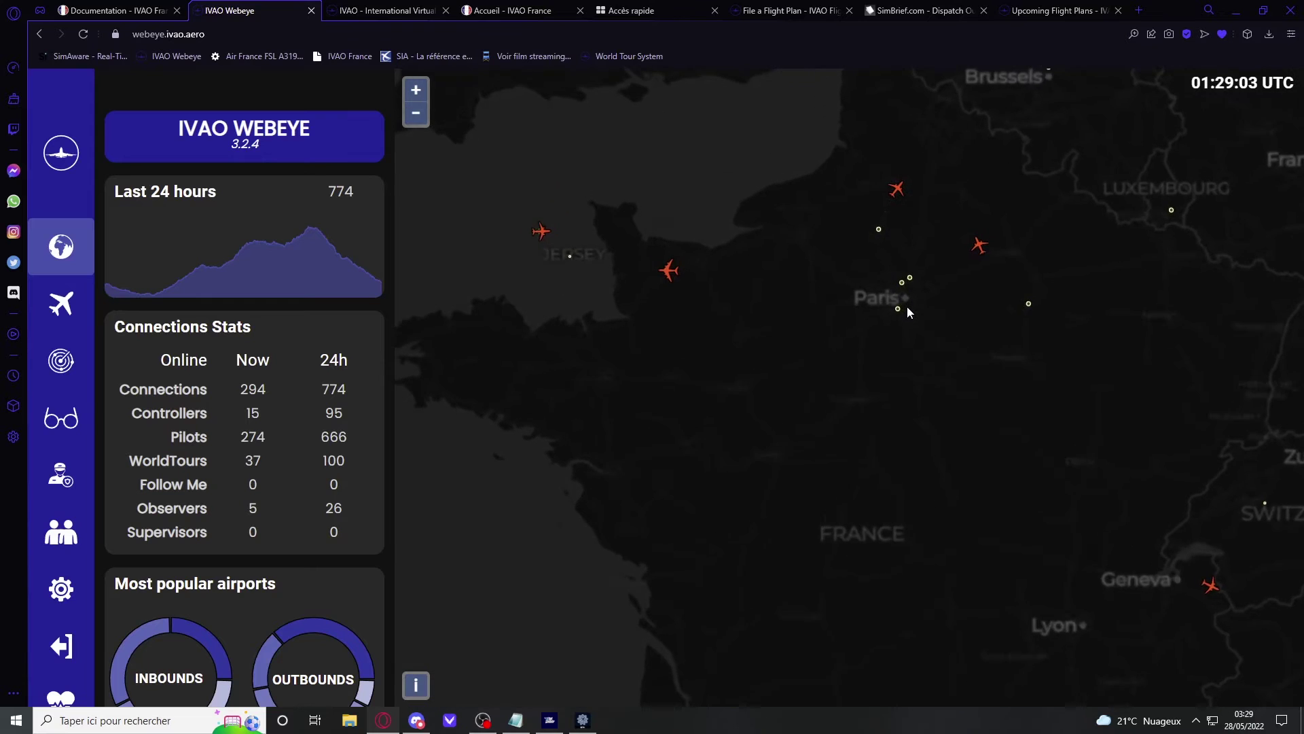
Step: Inspect airports LFPO, Le Bourget, Charles de Gaulle, Beauvais and Jersey on the map
left_click(899, 310)
scroll(869, 404, "down", 1)
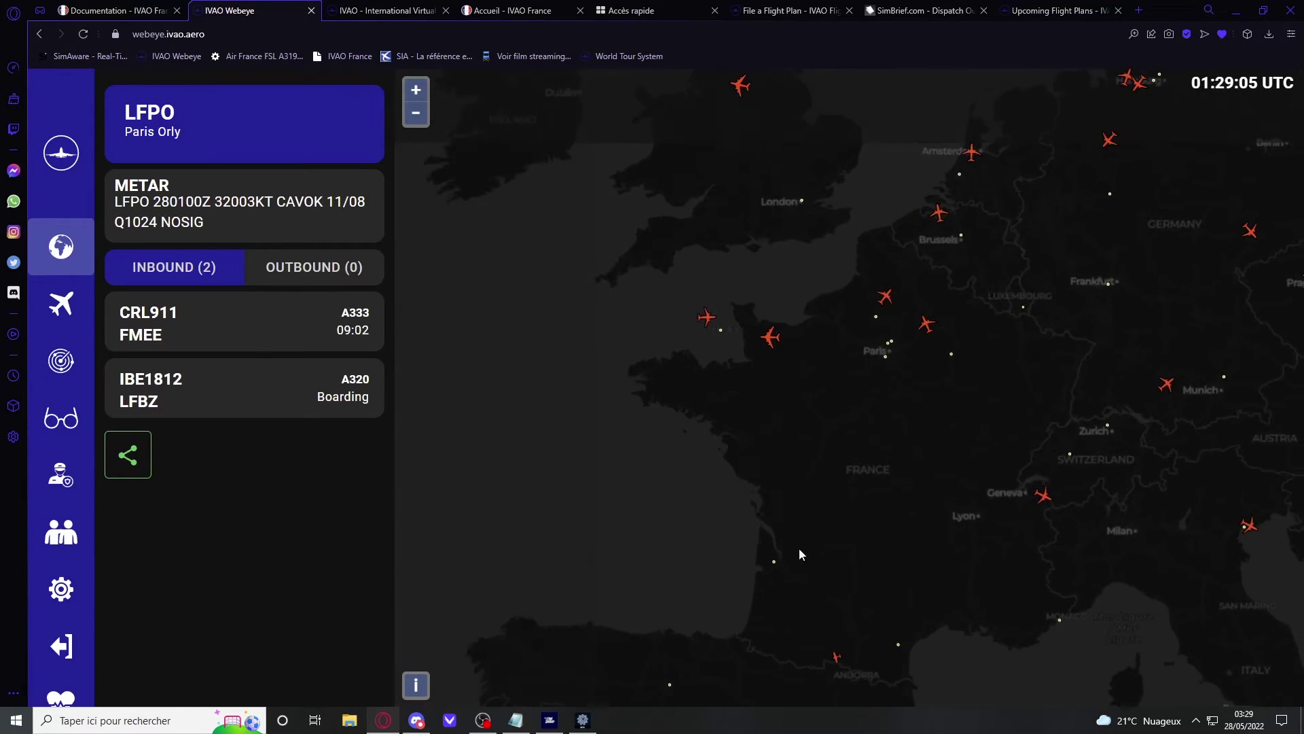
left_click_drag(800, 552, 800, 509)
scroll(800, 509, "up", 1)
left_click_drag(904, 195, 857, 263)
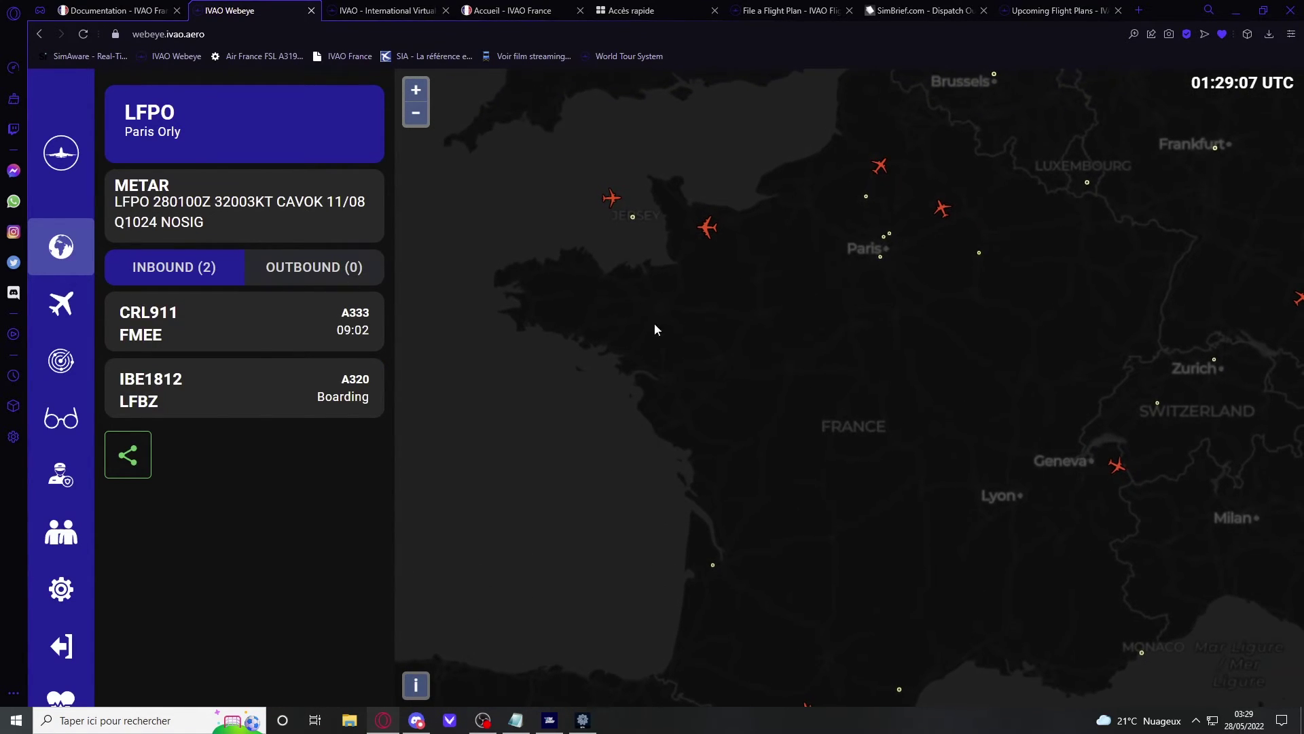
scroll(811, 260, "up", 1)
left_click(915, 226)
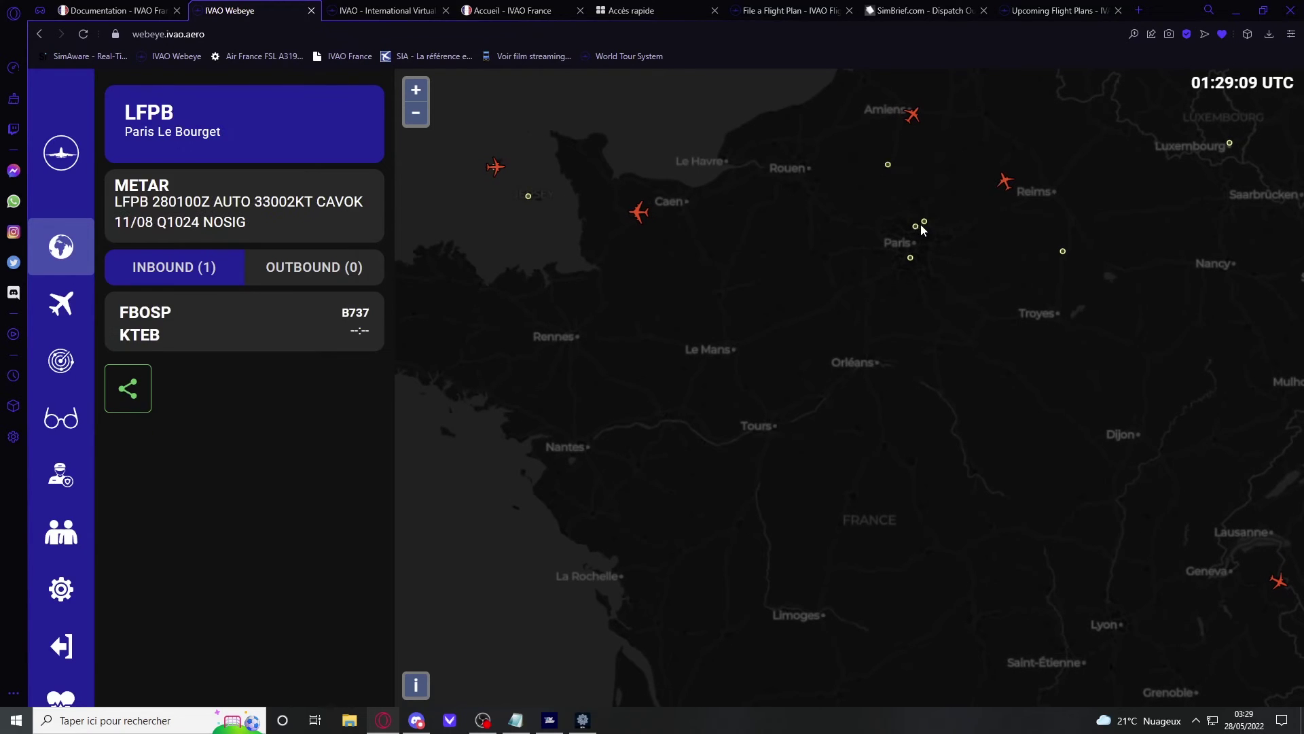
left_click(926, 222)
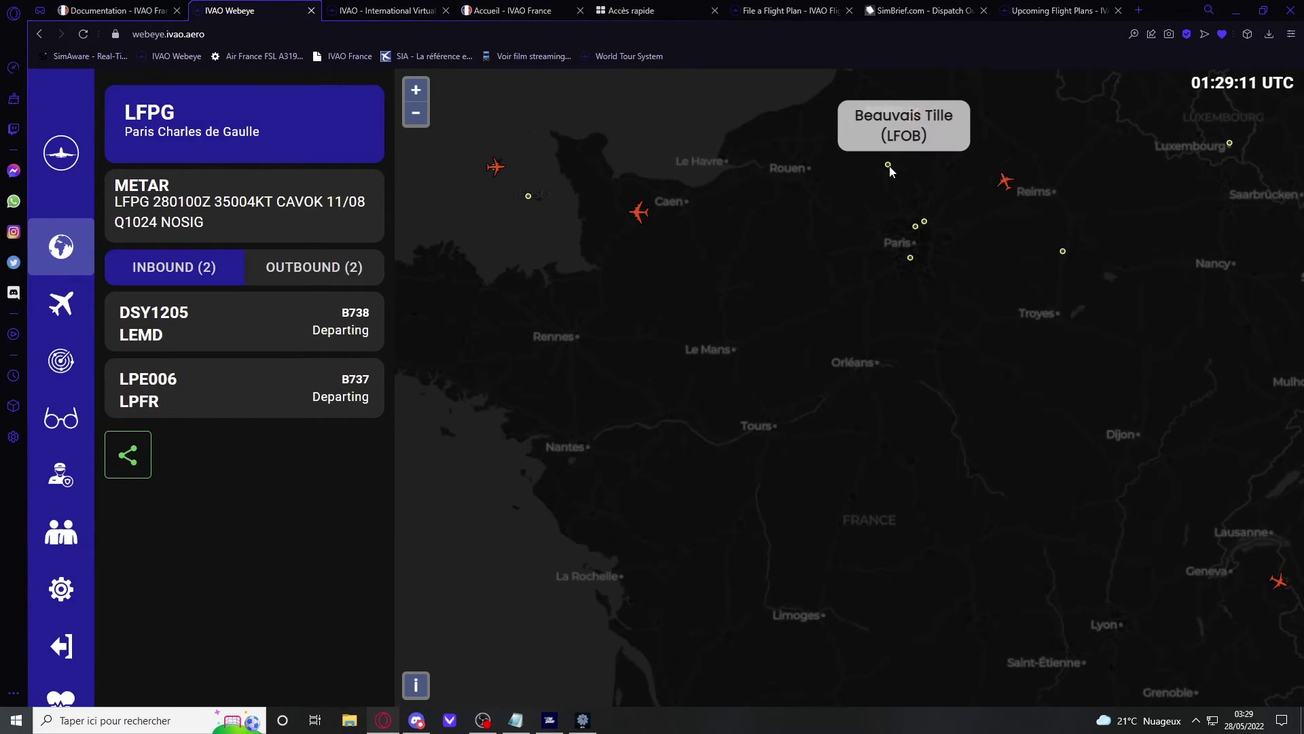
left_click(888, 166)
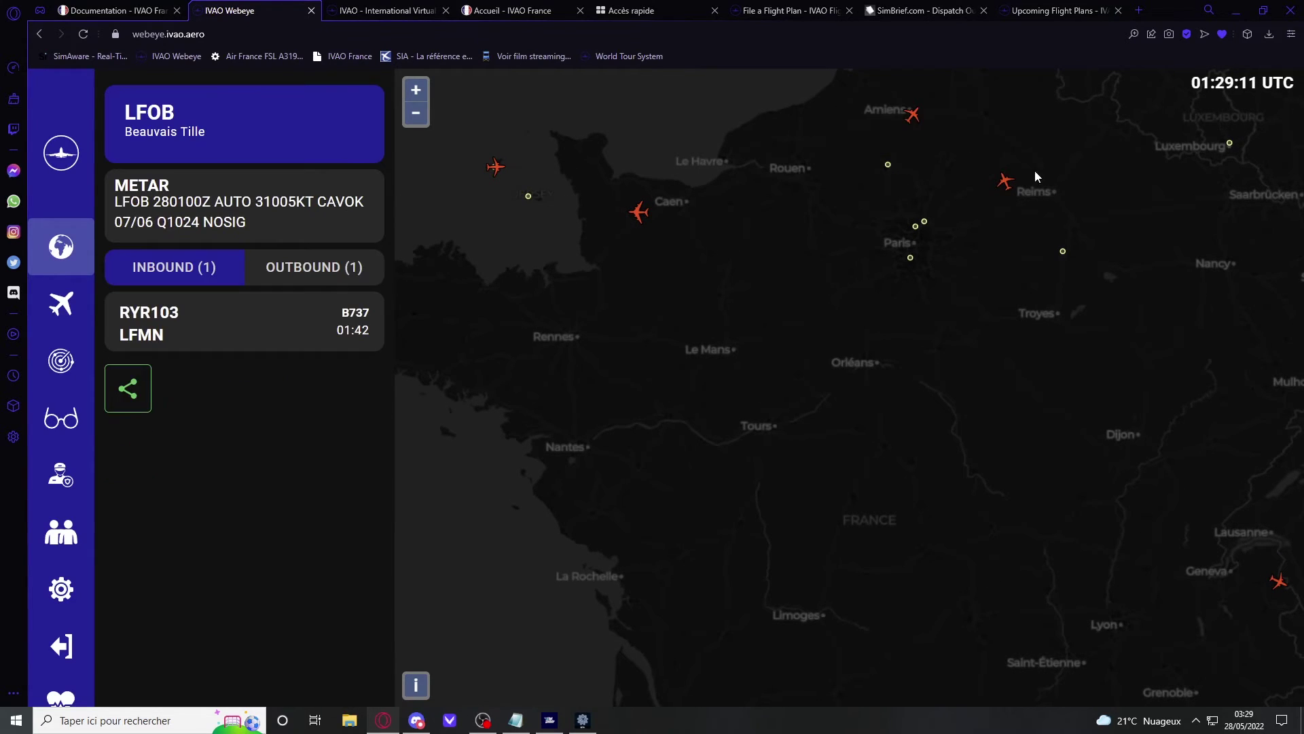
left_click(531, 194)
Step: Look at flights KLM1403, RYR103, VLG59QB and FHCLS on the map
left_click(208, 304)
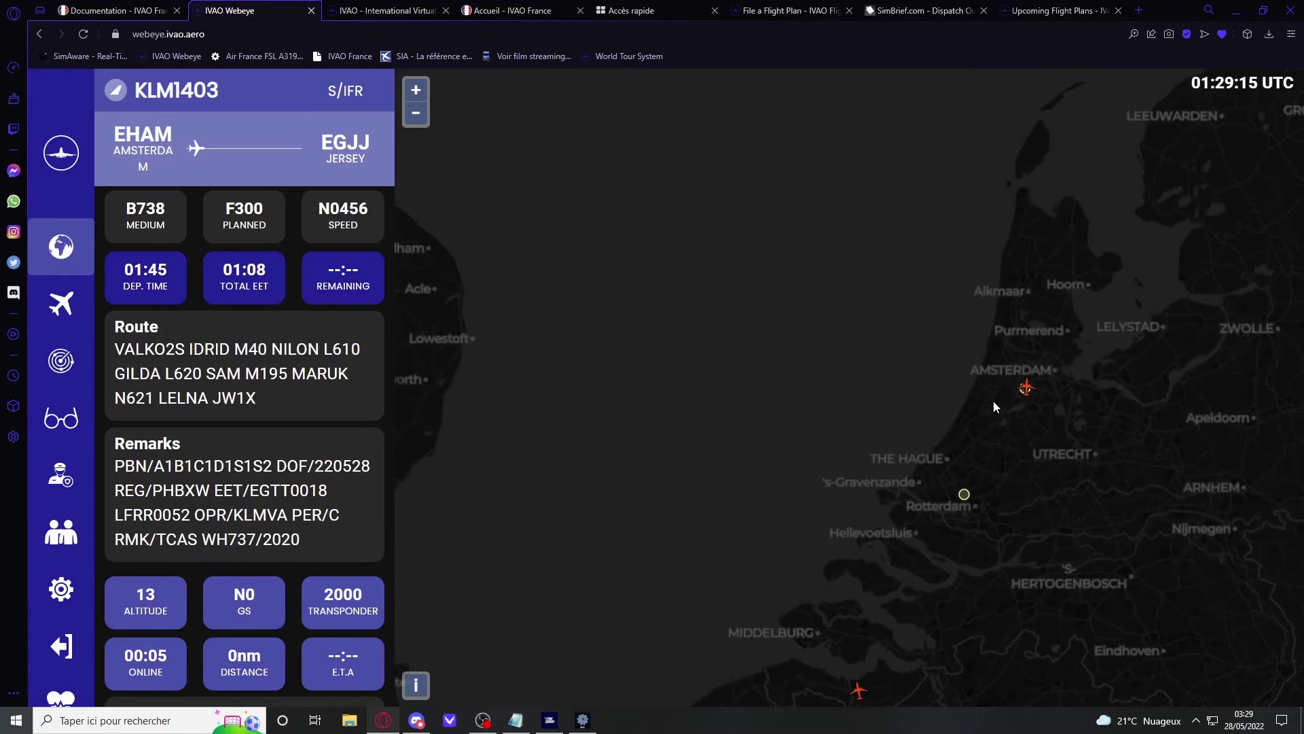
mouse_move(1026, 393)
left_click_drag(1026, 394, 906, 313)
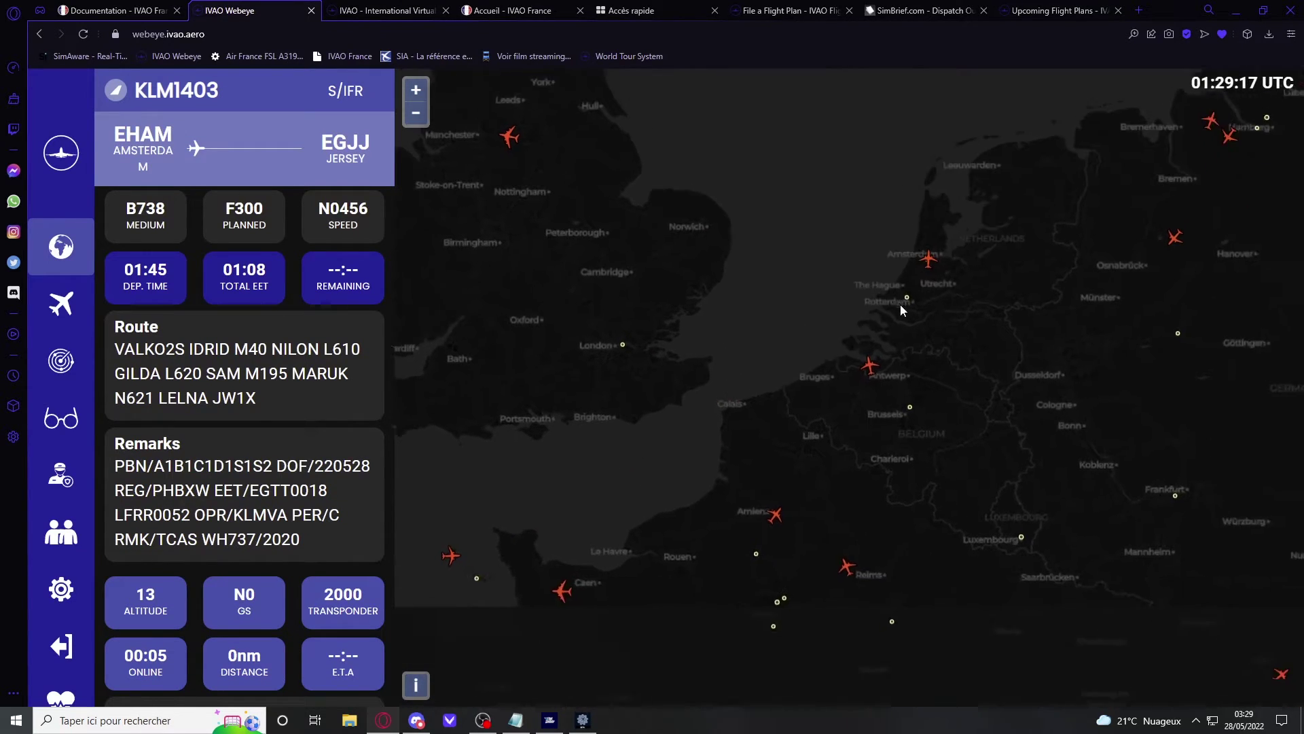
left_click(792, 467)
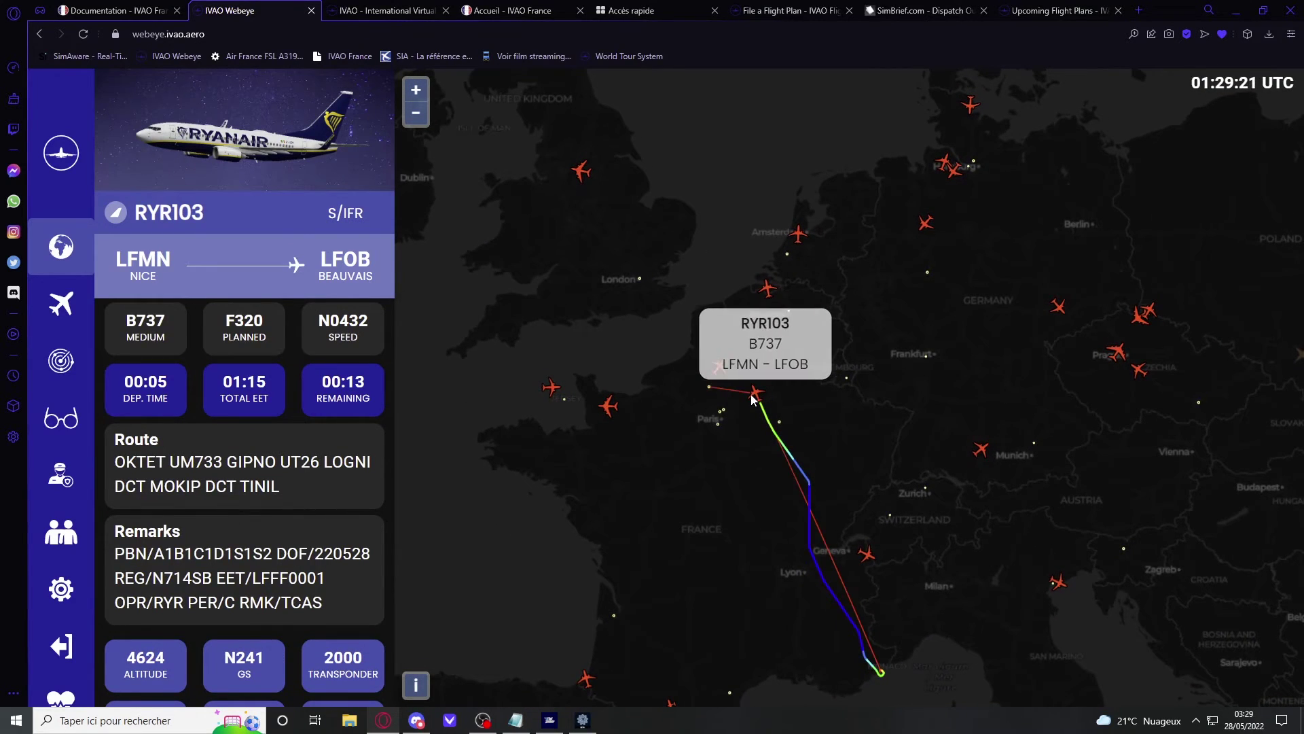
left_click(719, 368)
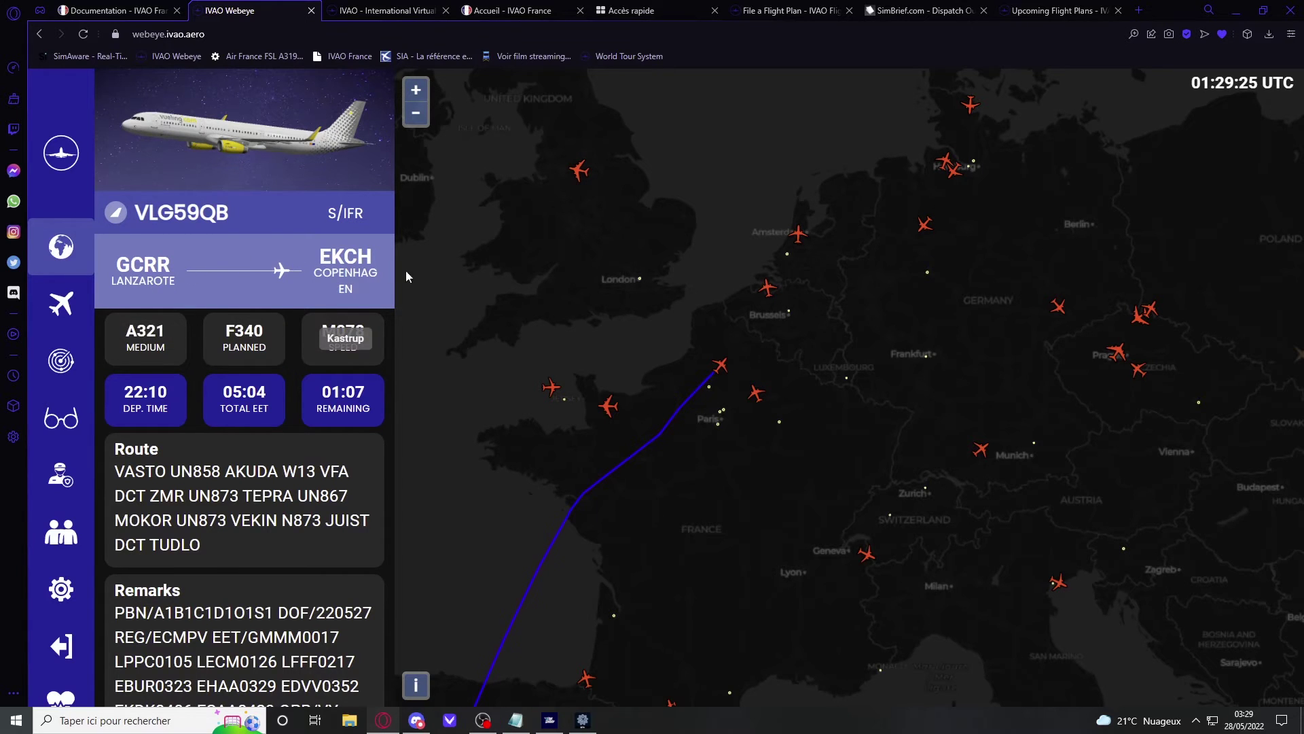
left_click(806, 466)
Step: Zoom toward Biarritz and open IBE1812's flight details
scroll(805, 466, "up", 2)
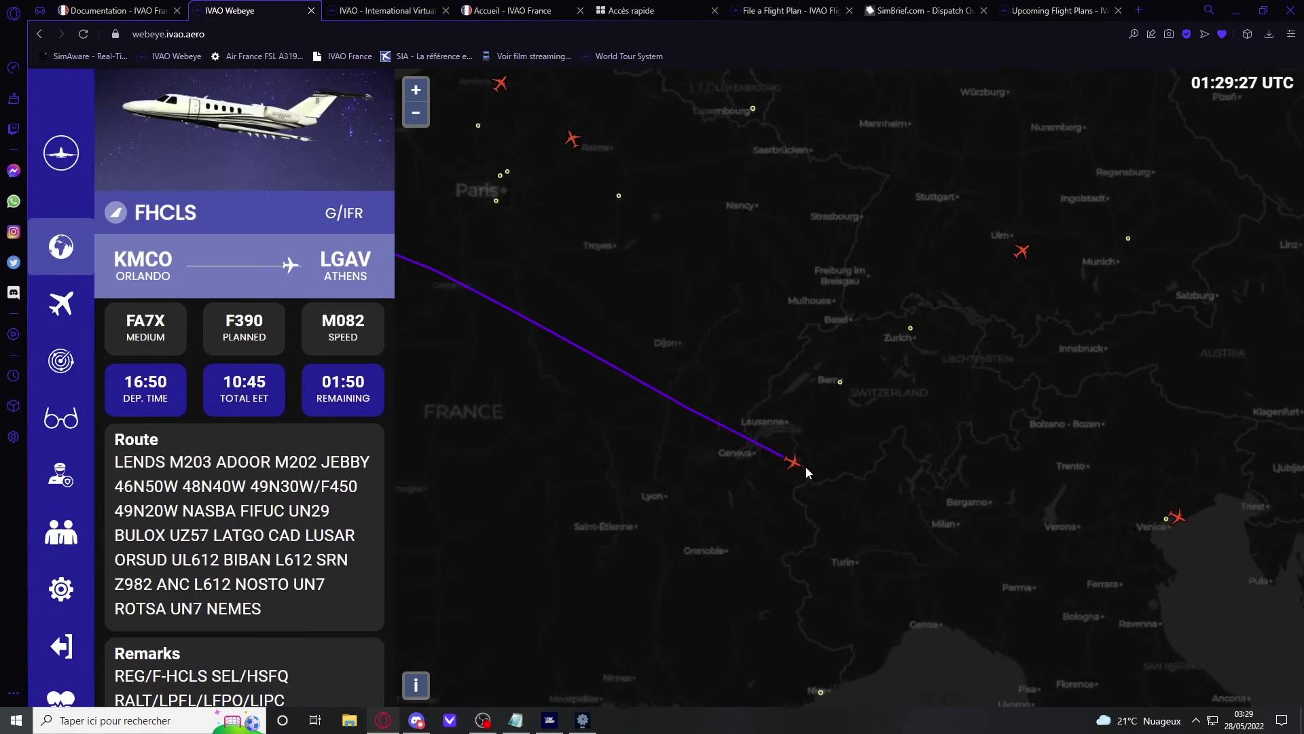
scroll(805, 467, "down", 3)
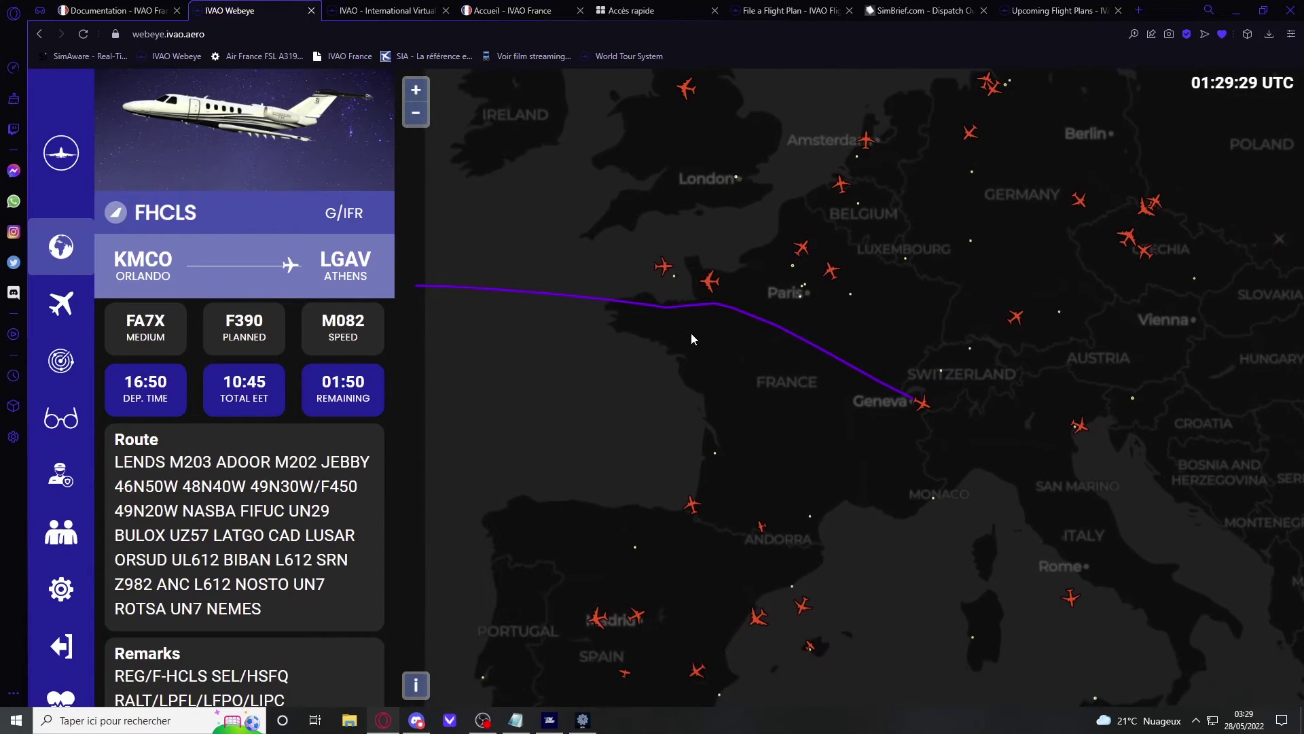
scroll(748, 364, "down", 3)
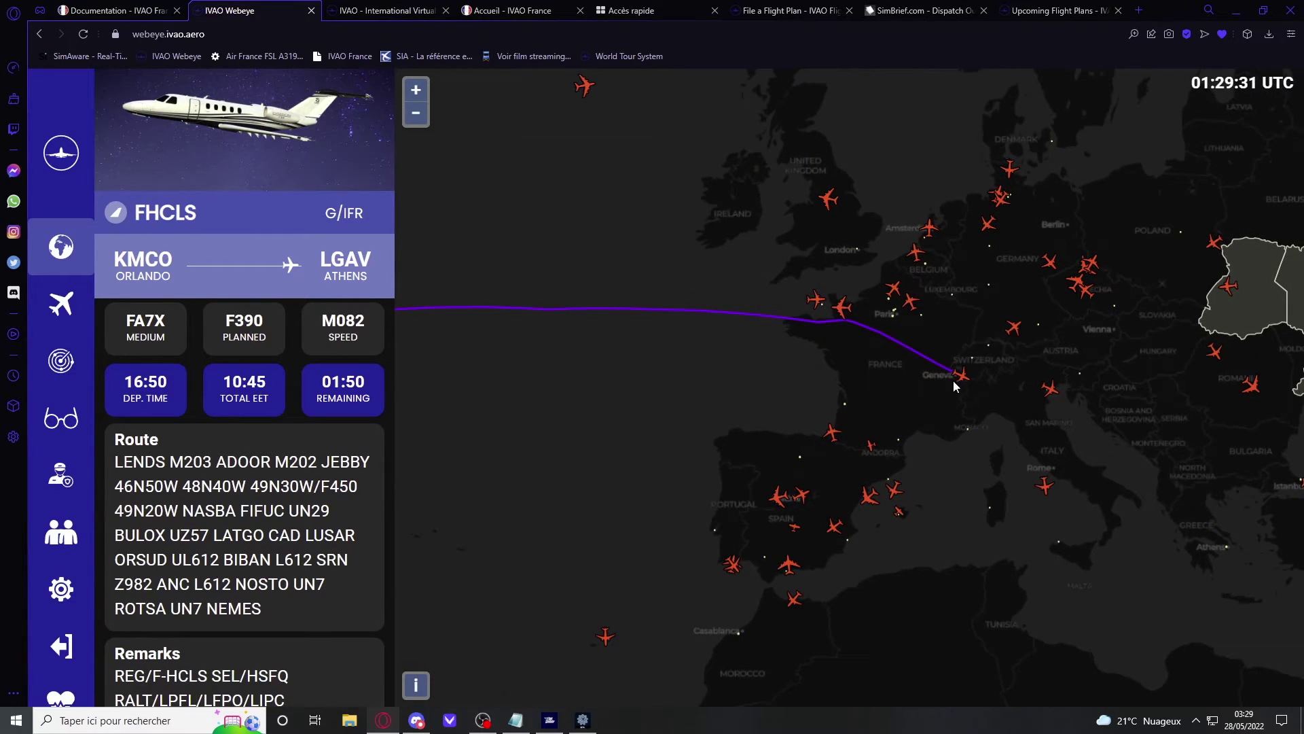
scroll(883, 422, "up", 2)
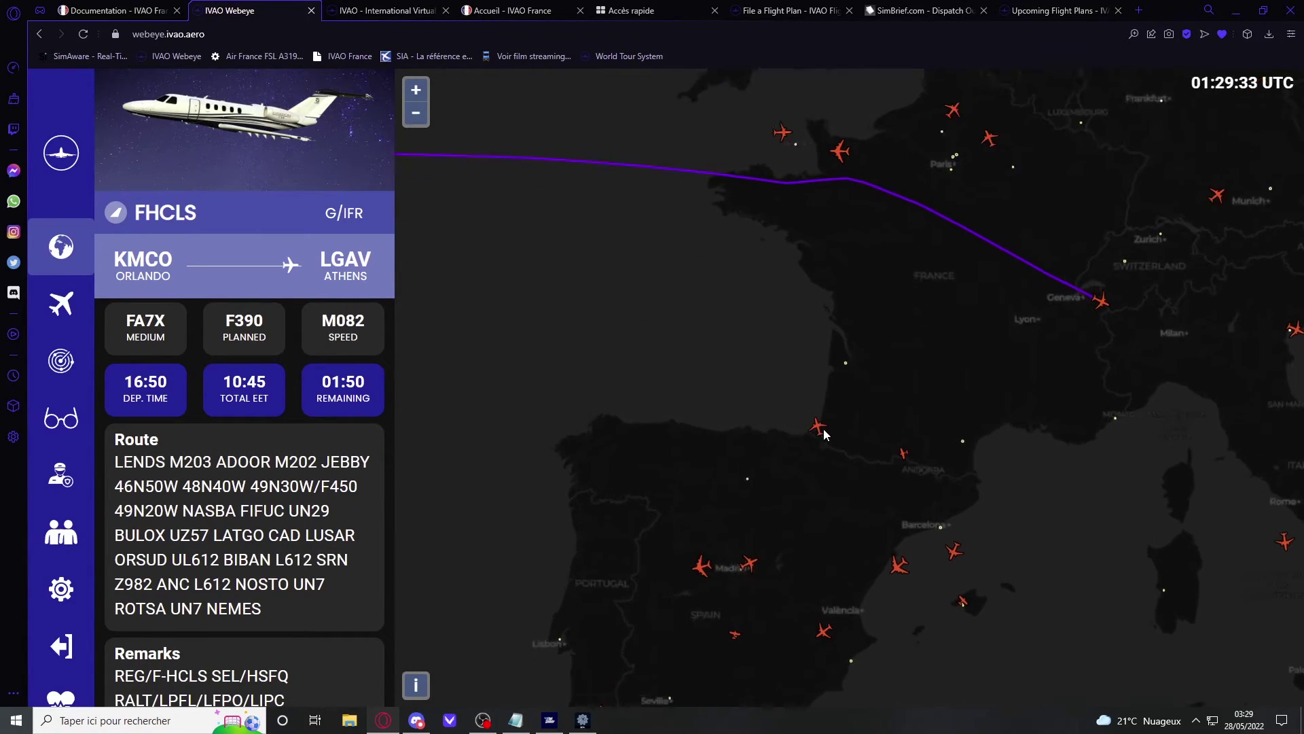
scroll(807, 424, "up", 3)
left_click(808, 425)
Step: Review IBE1812's callsign, route, remarks and pilot info in the flight panel
scroll(808, 426, "up", 2)
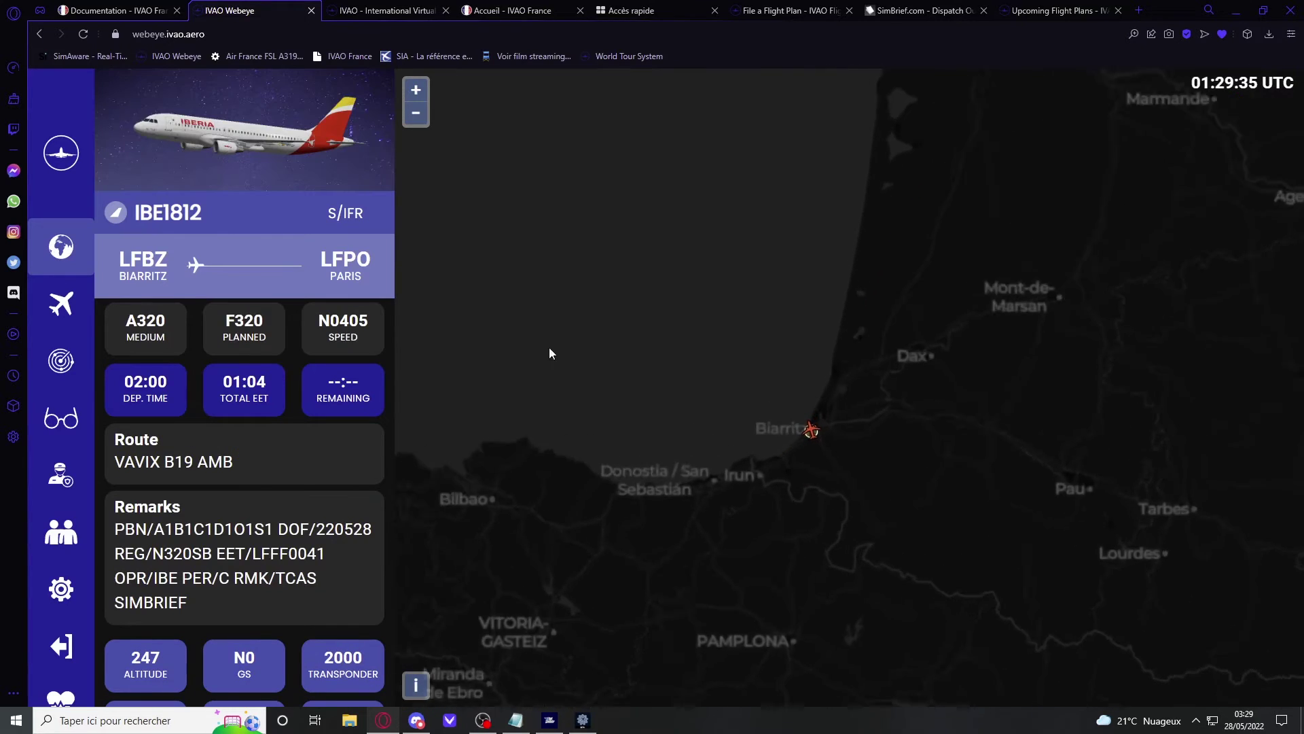
left_click_drag(222, 217, 190, 218)
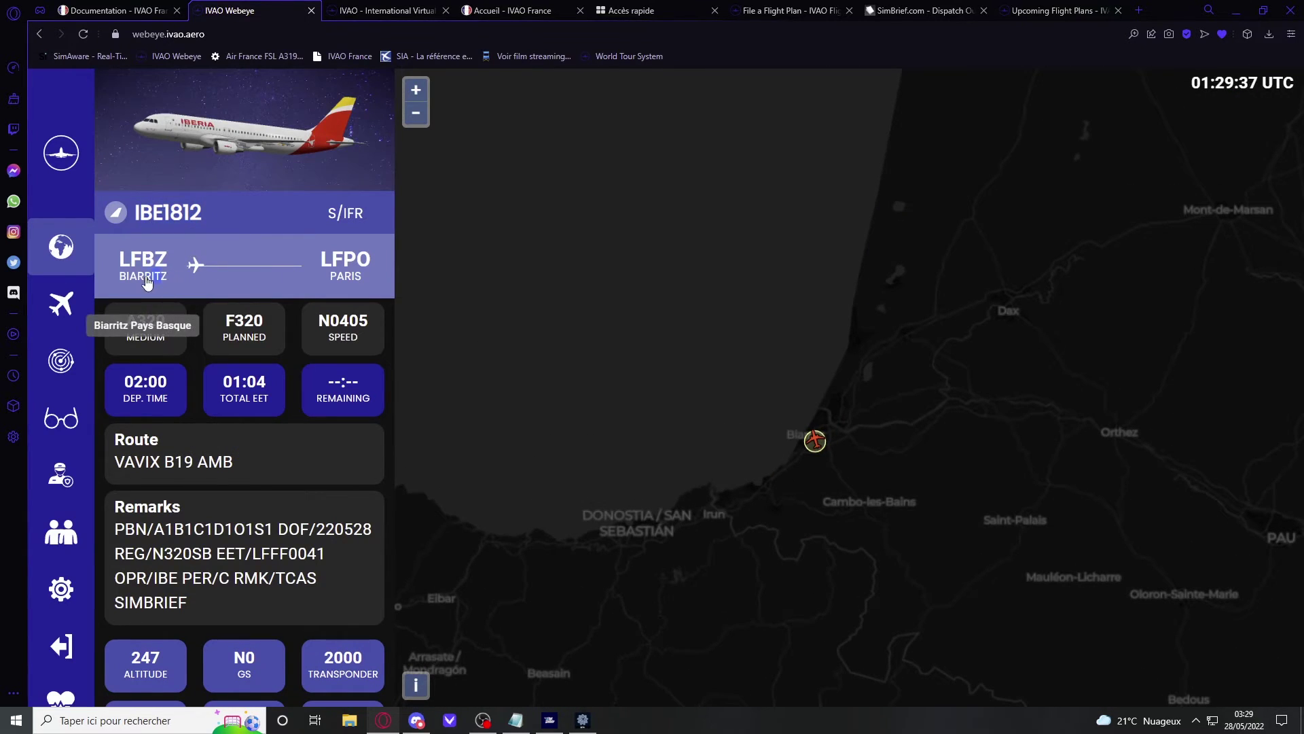
scroll(129, 310, "down", 3)
mouse_move(230, 593)
left_mouse_down()
mouse_move(179, 597)
mouse_move(119, 248)
mouse_move(207, 598)
mouse_move(195, 594)
mouse_move(210, 588)
left_mouse_up()
scroll(804, 528, "down", 5)
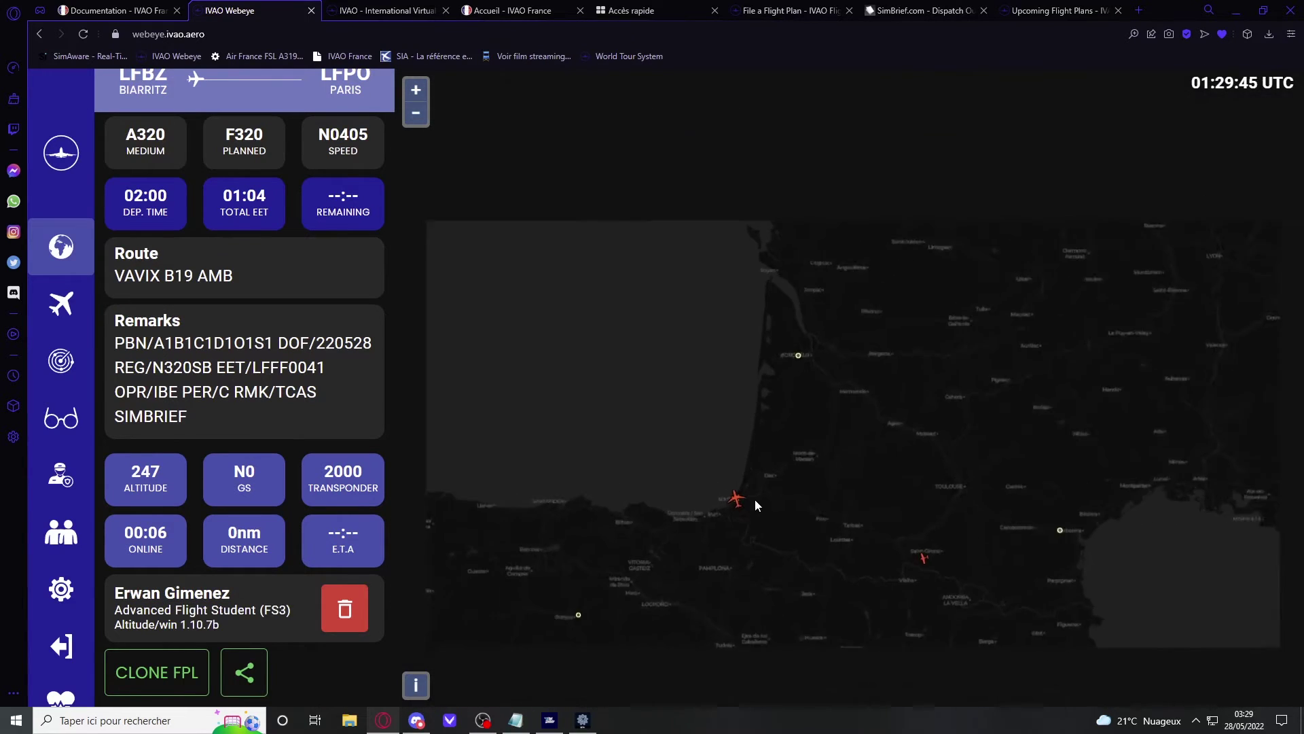
Step: Check PTLFS, switch back to IBE1812, then minimise the browser
left_click(855, 530)
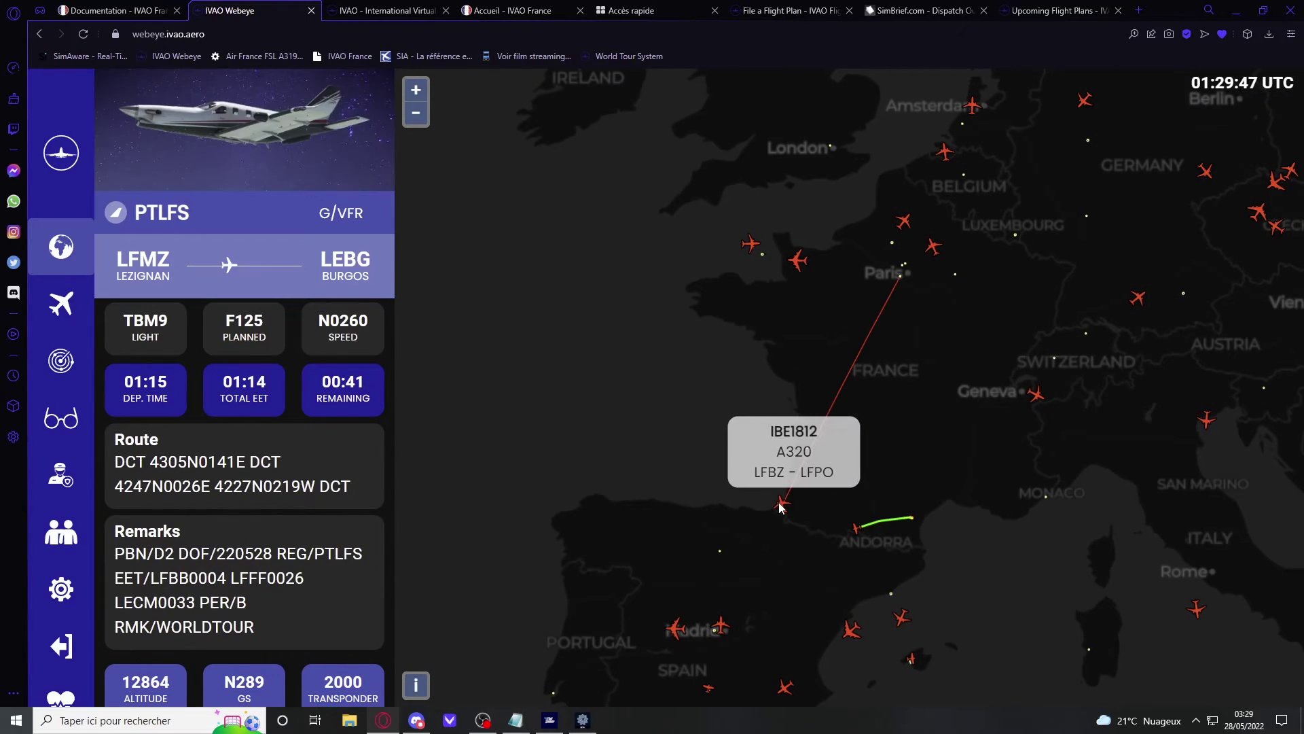
left_click(782, 505)
scroll(613, 519, "down", 2)
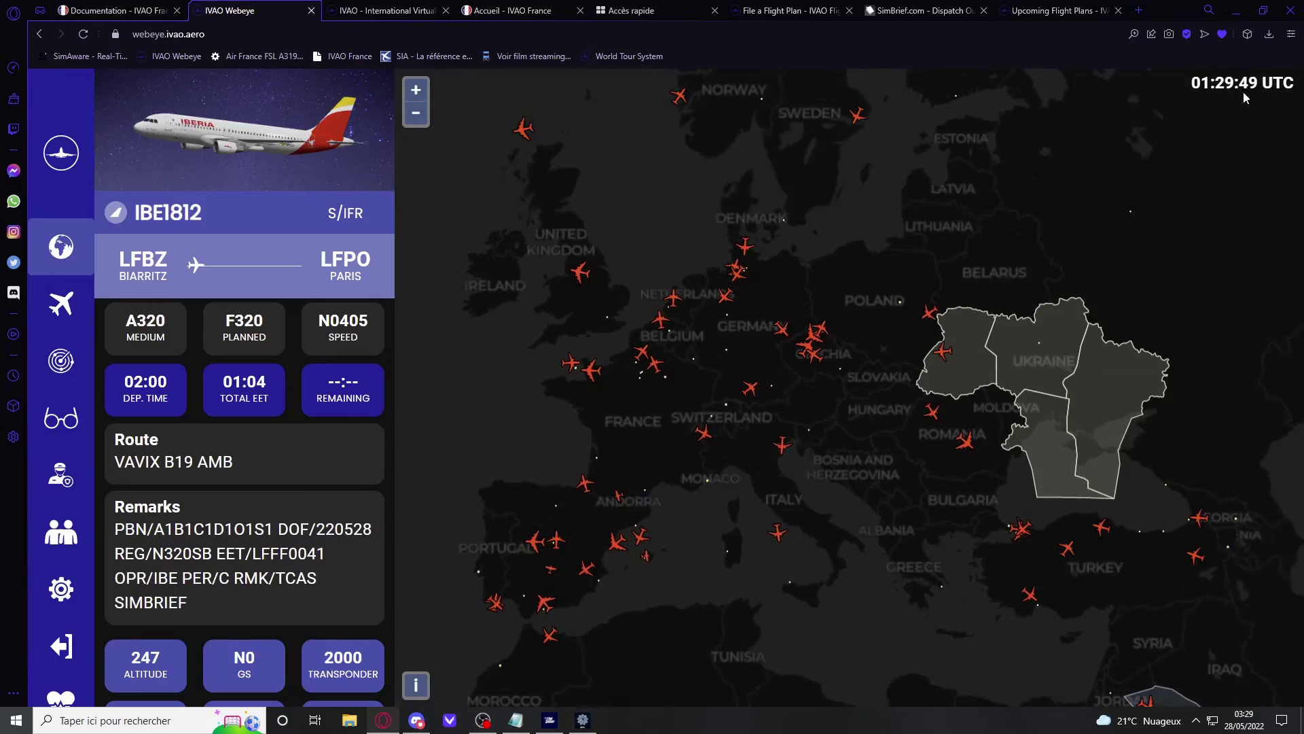
left_click(1244, 7)
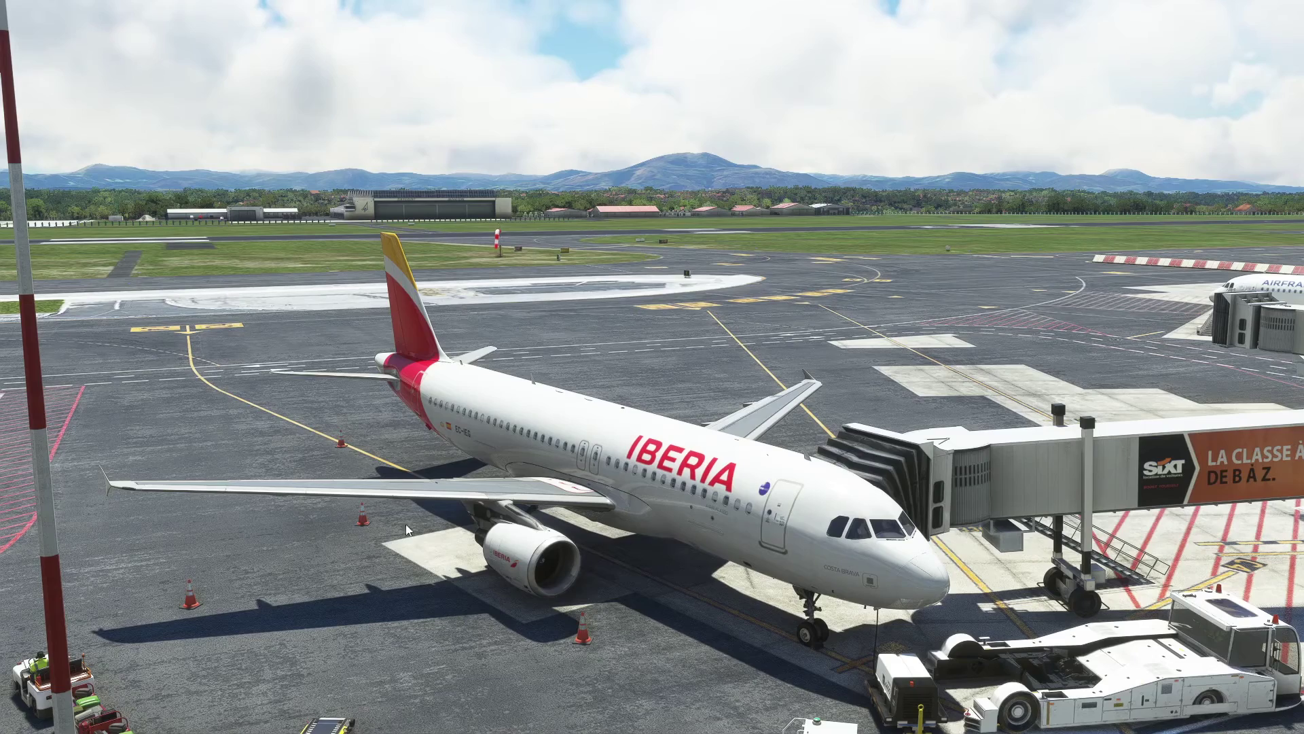
Step: Bring Opera back from the simulator and show the IVAO France Documentation page
key("super")
left_click(383, 720)
left_click(150, 10)
scroll(283, 117, "up", 15)
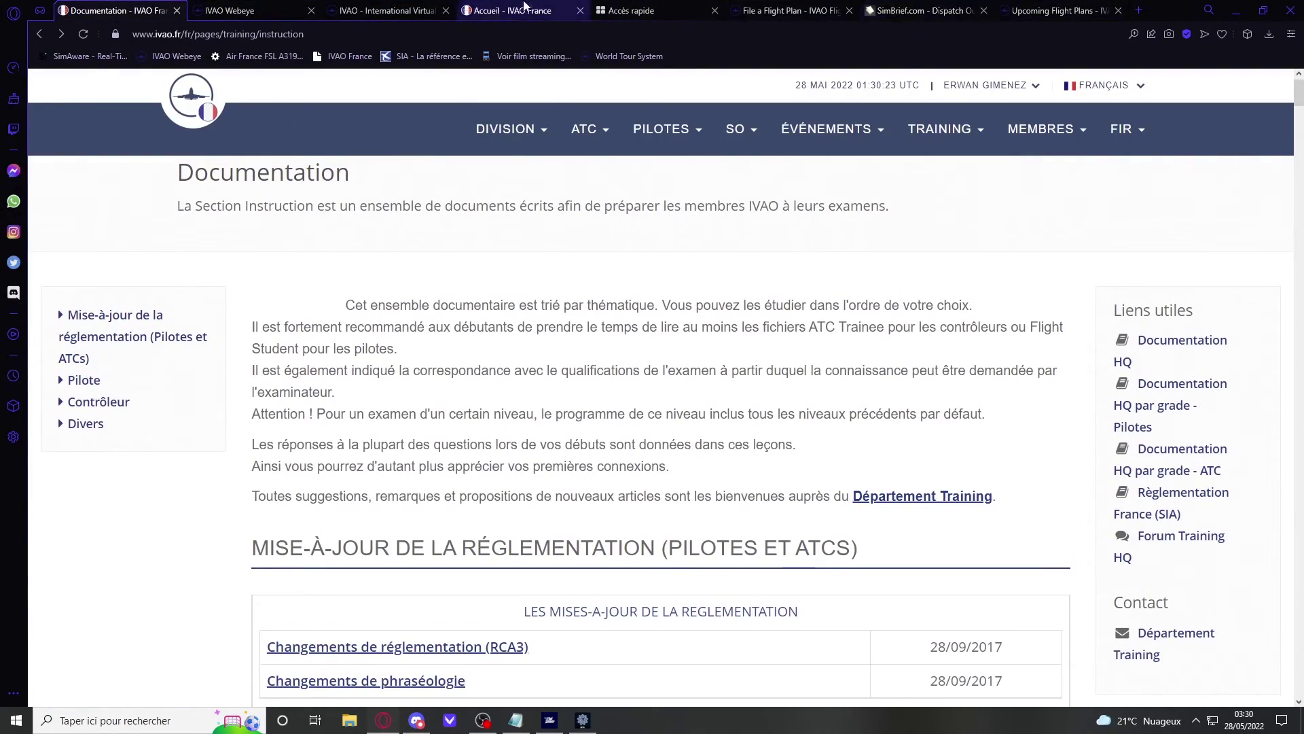
Step: Browse the IVAO France Accueil home page
left_click(531, 8)
scroll(612, 408, "down", 8)
scroll(793, 523, "up", 8)
scroll(927, 527, "down", 2)
scroll(928, 527, "down", 10)
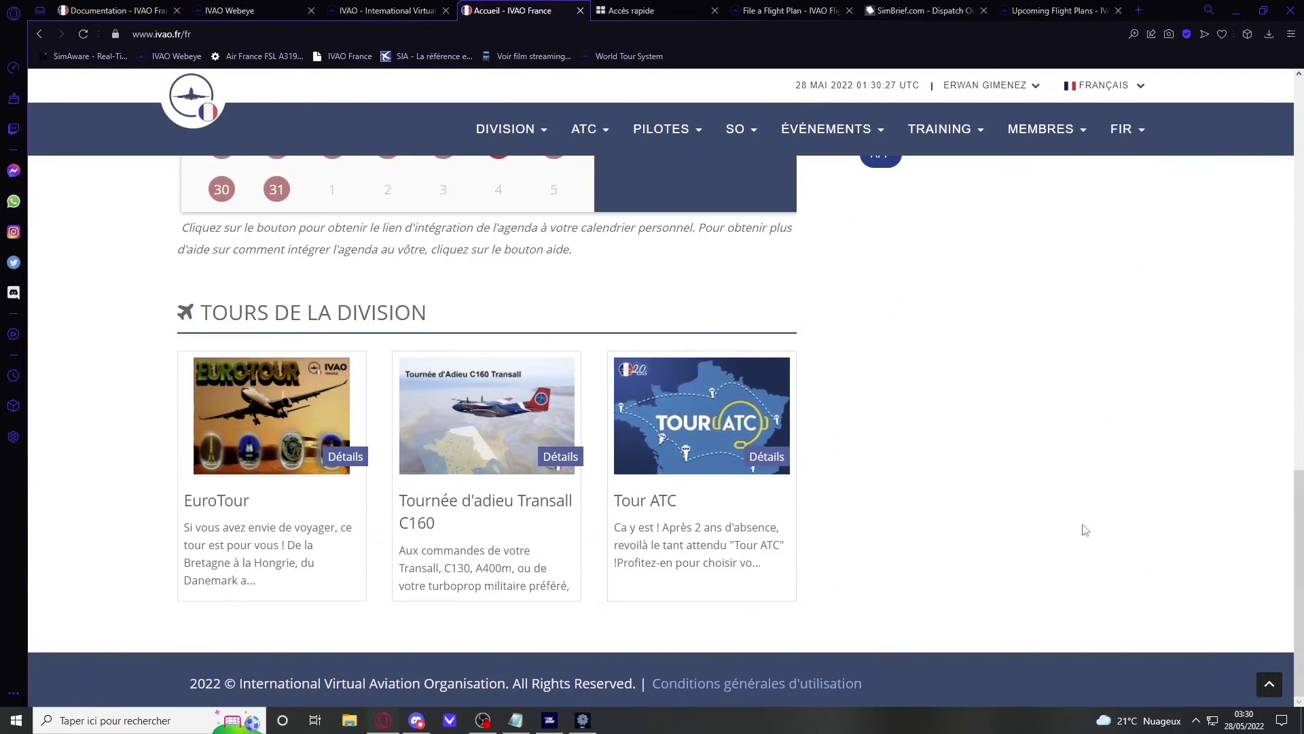
scroll(1069, 530, "up", 12)
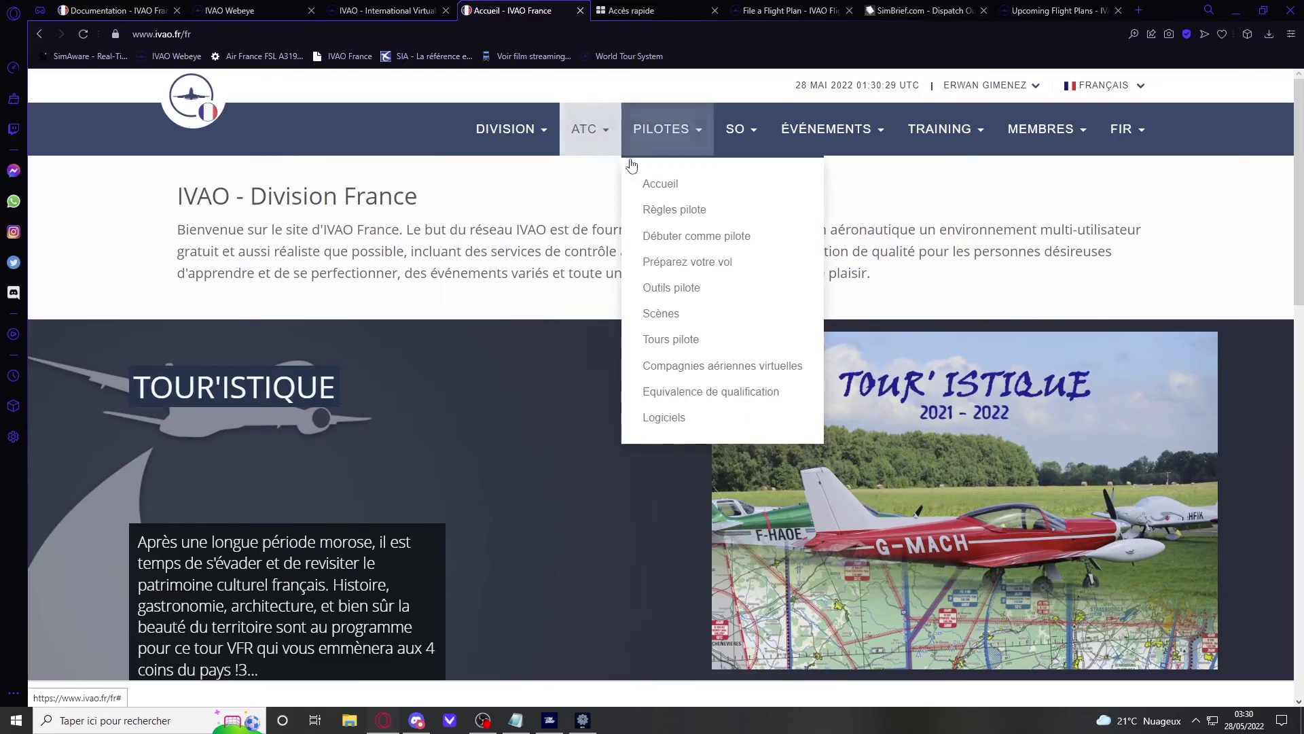
Step: Open and read the Débuter comme pilote guide
left_click(697, 237)
scroll(719, 315, "down", 3)
scroll(720, 315, "down", 15)
scroll(448, 552, "up", 12)
scroll(448, 552, "up", 10)
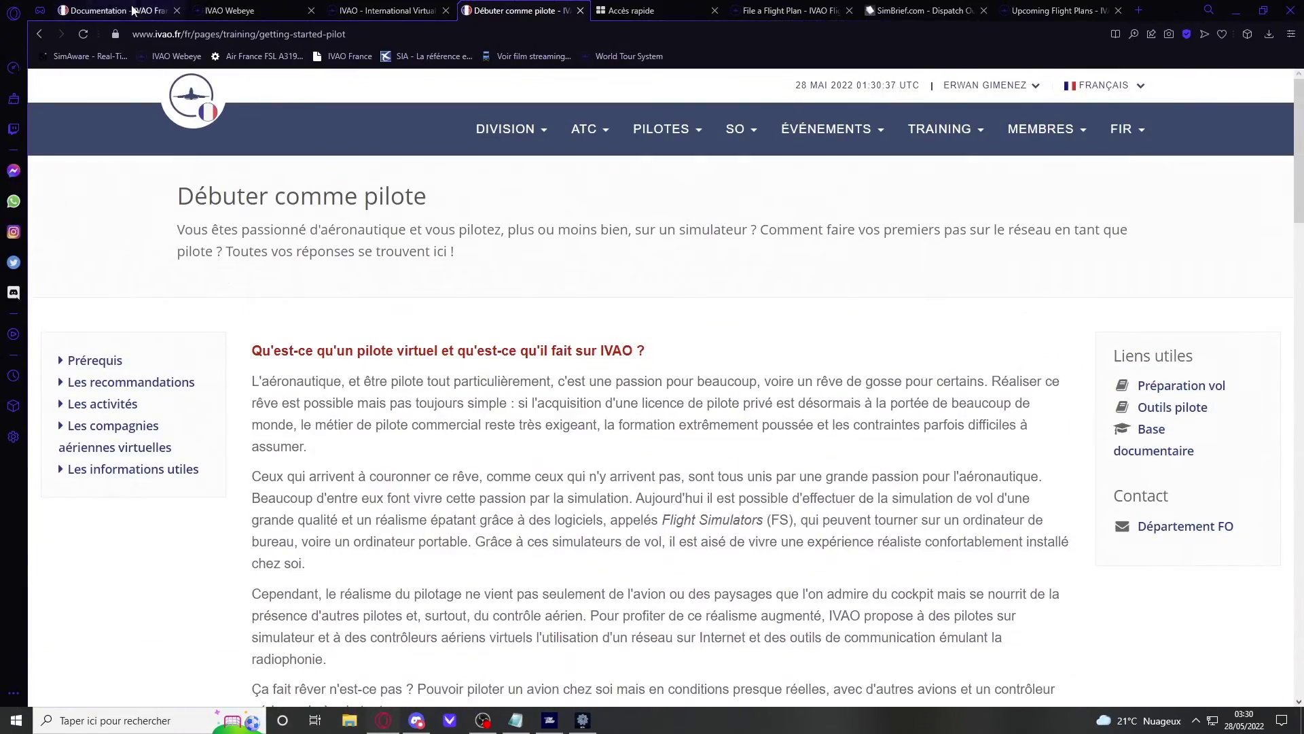
Step: Return to the Documentation page and browse its beginner pilot modules
left_click(133, 14)
scroll(448, 452, "down", 10)
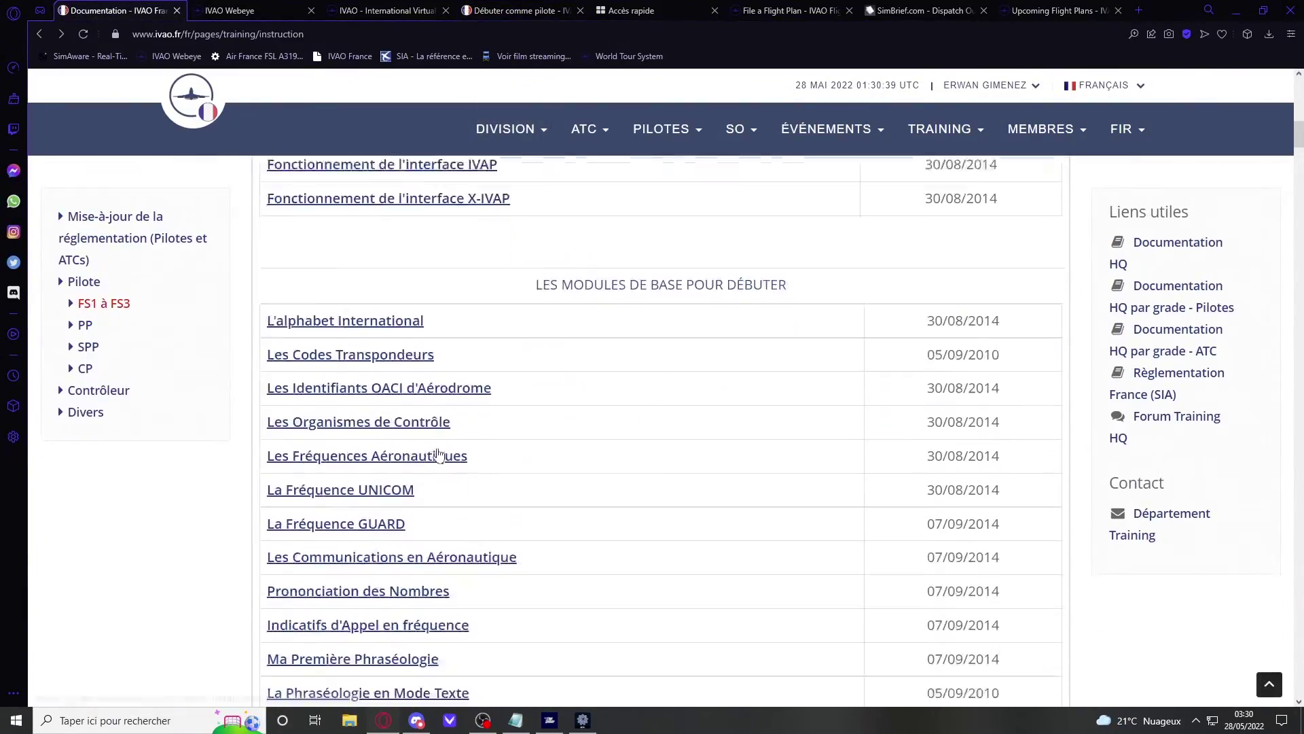
scroll(518, 396, "down", 10)
scroll(486, 471, "up", 6)
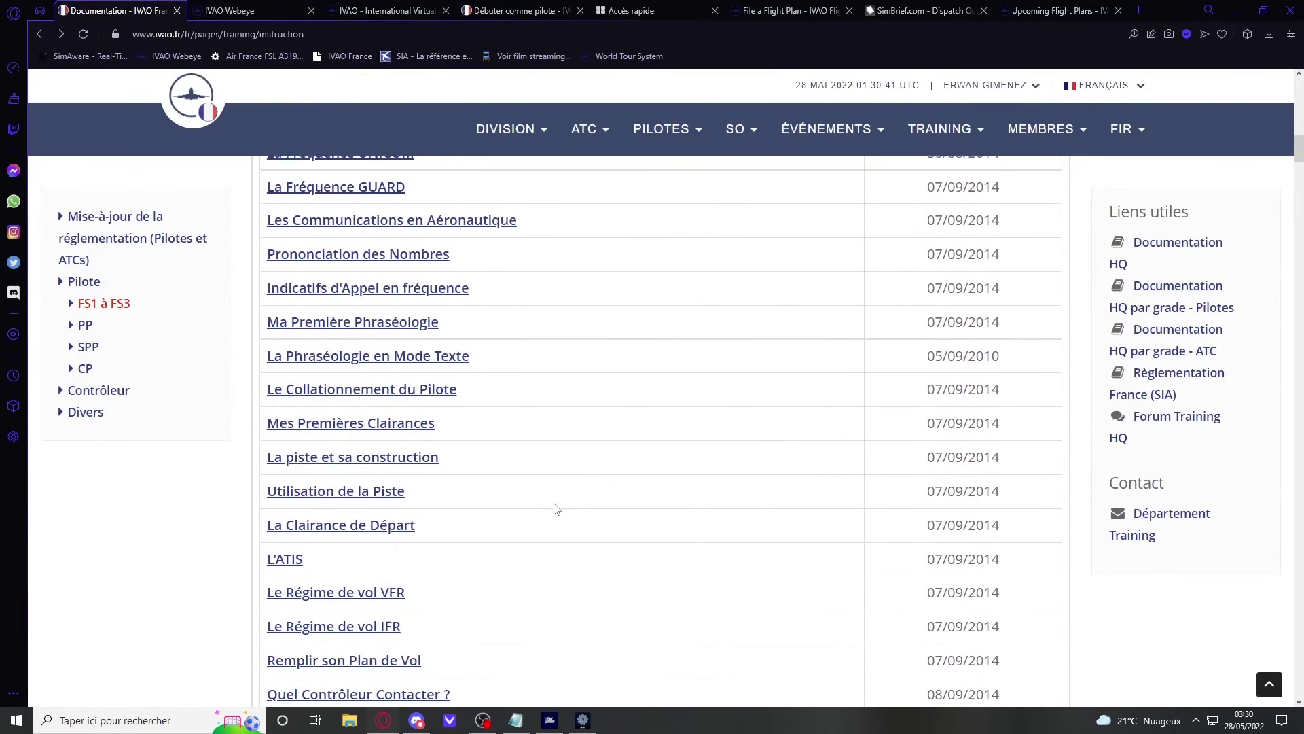
scroll(561, 511, "up", 5)
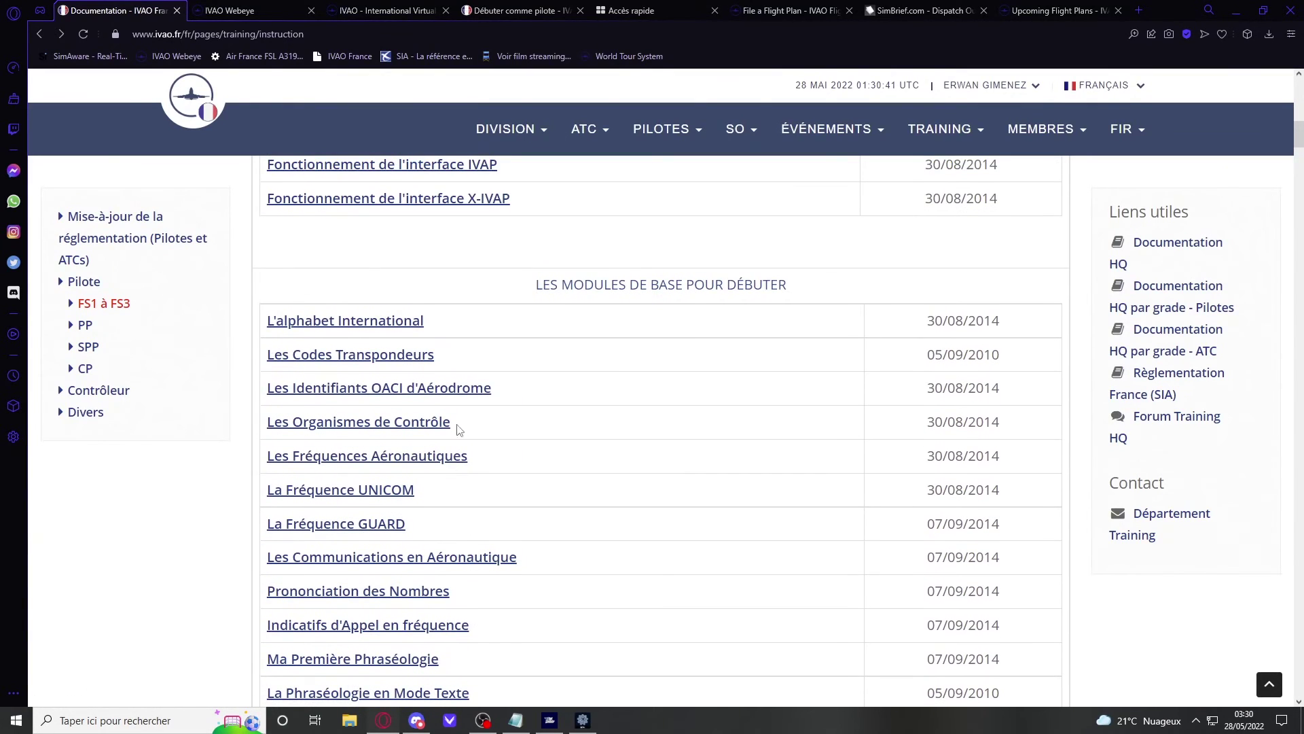
Step: Browse pages 2, 6 and 8 of the ICAO aerodrome identifiers lesson, then return to the list
left_click(418, 391)
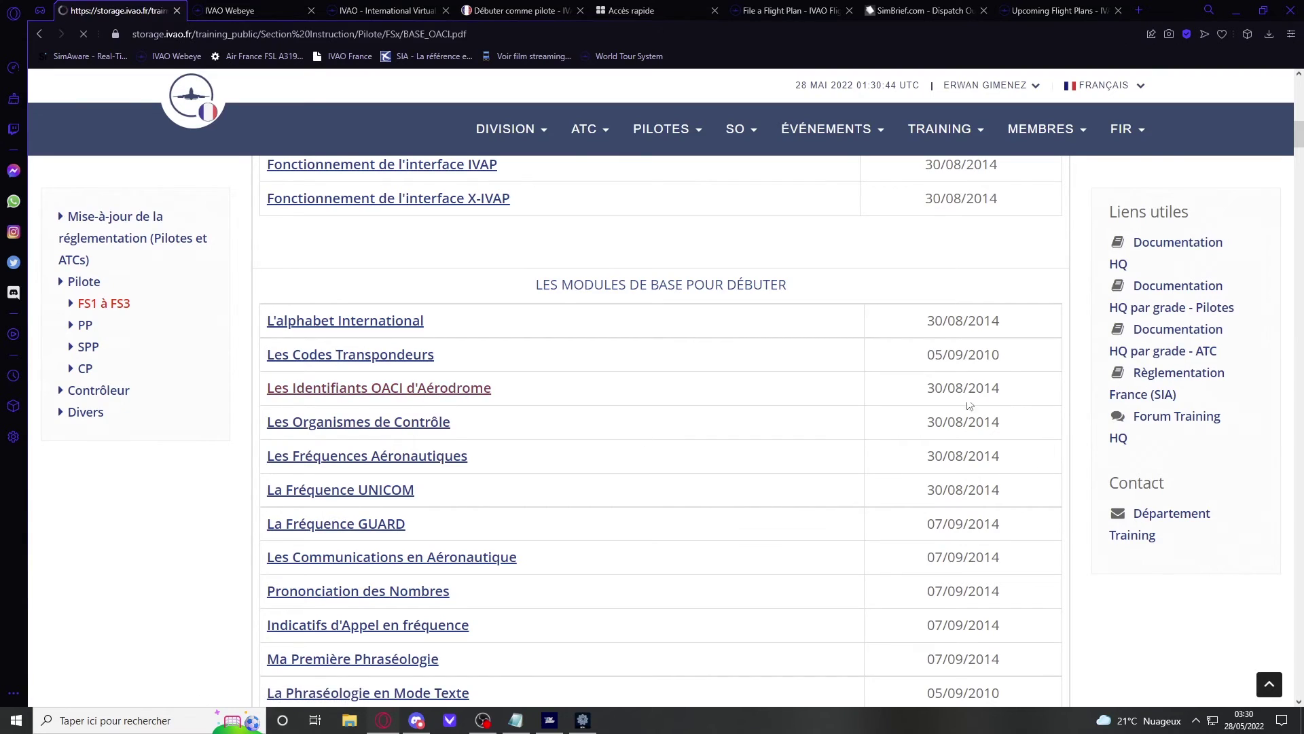
scroll(675, 367, "down", 6)
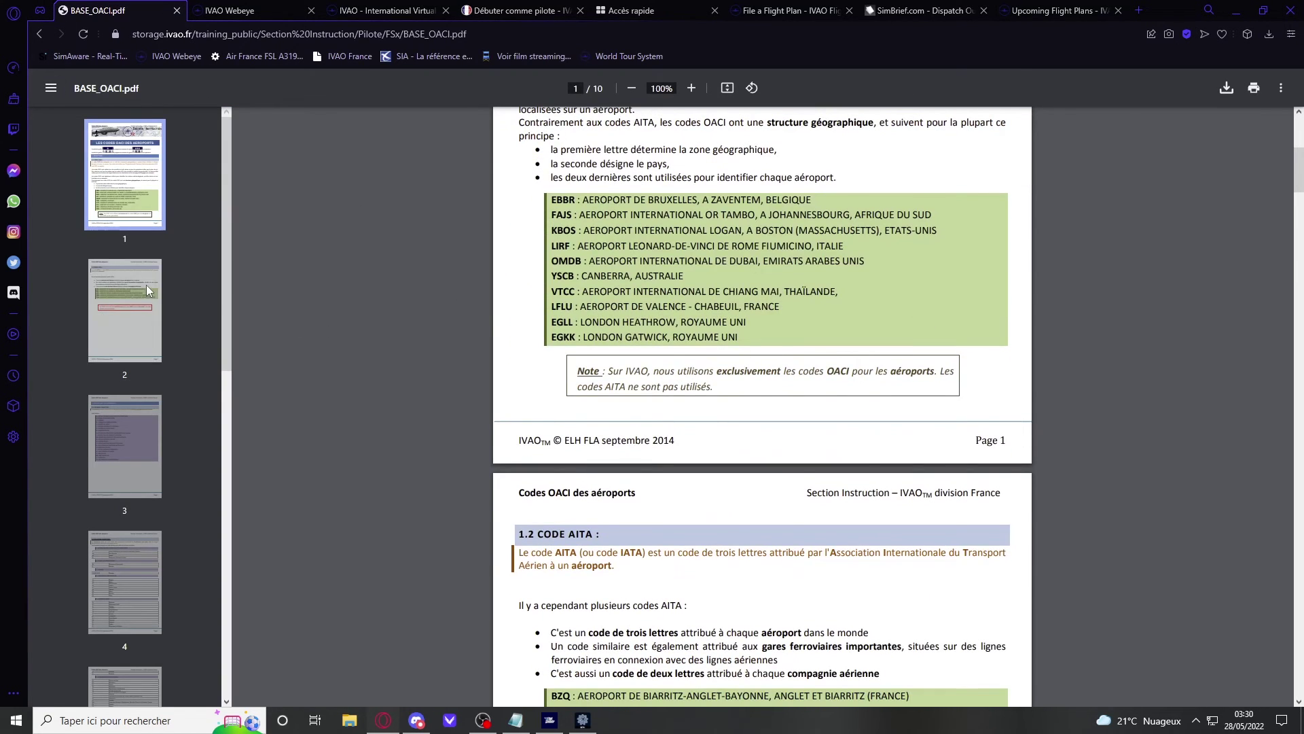
left_click(147, 291)
scroll(122, 380, "down", 7)
left_click(111, 412)
scroll(125, 367, "down", 4)
left_click(110, 346)
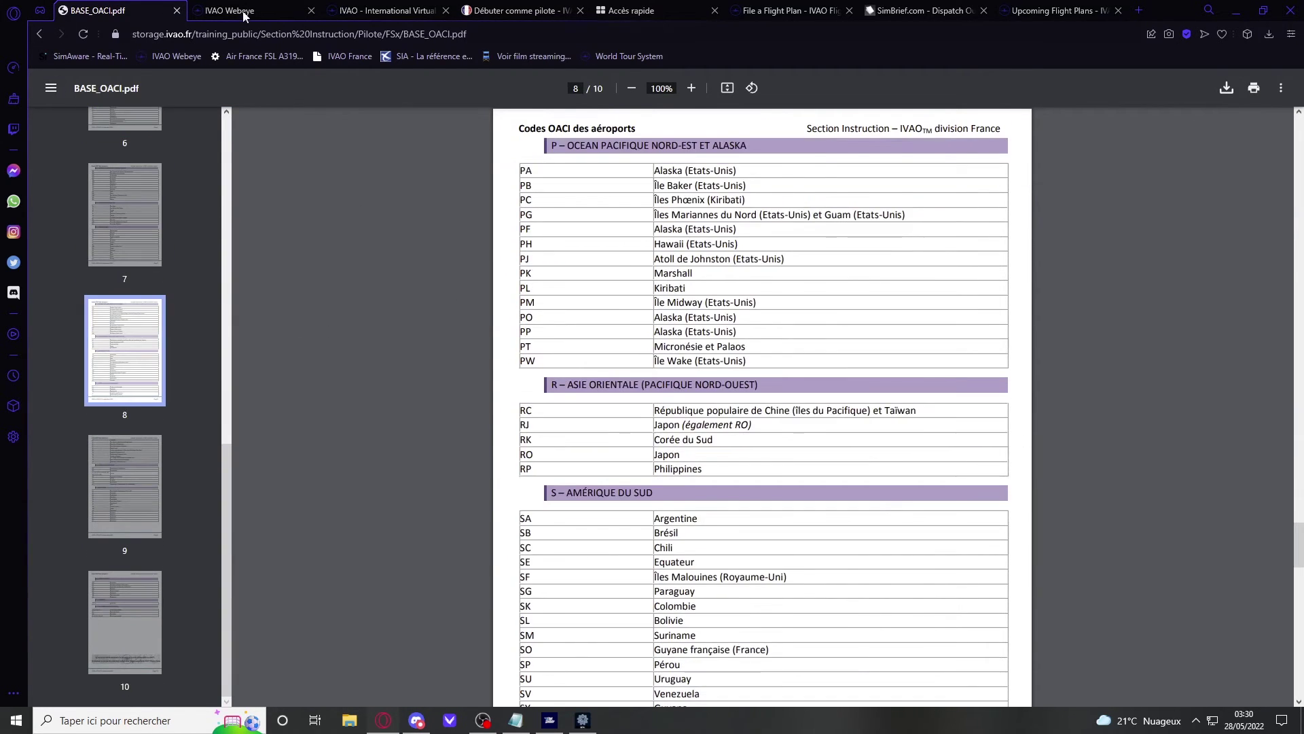
left_click(39, 32)
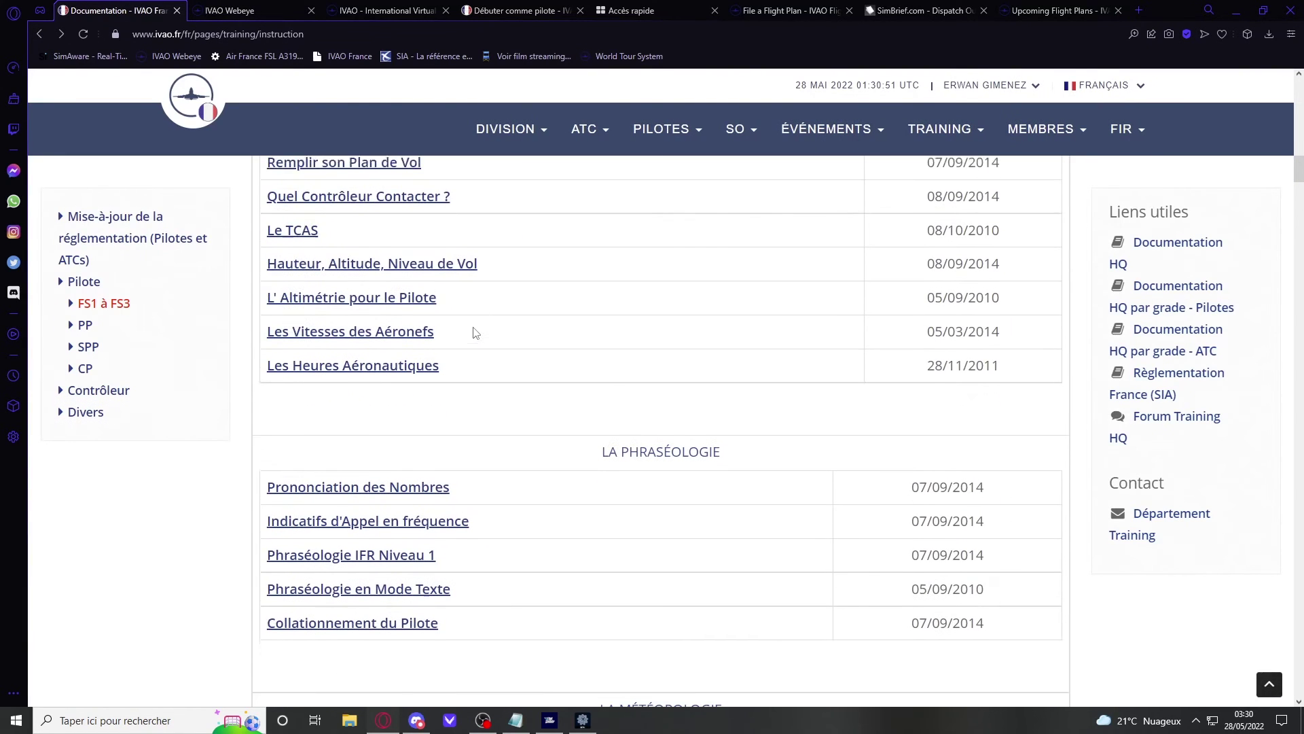
Step: Read the 'Quel Contrôleur Contacter ?' lesson PDF (BASE_CONT.pdf) through its IFR section
scroll(384, 348, "up", 2)
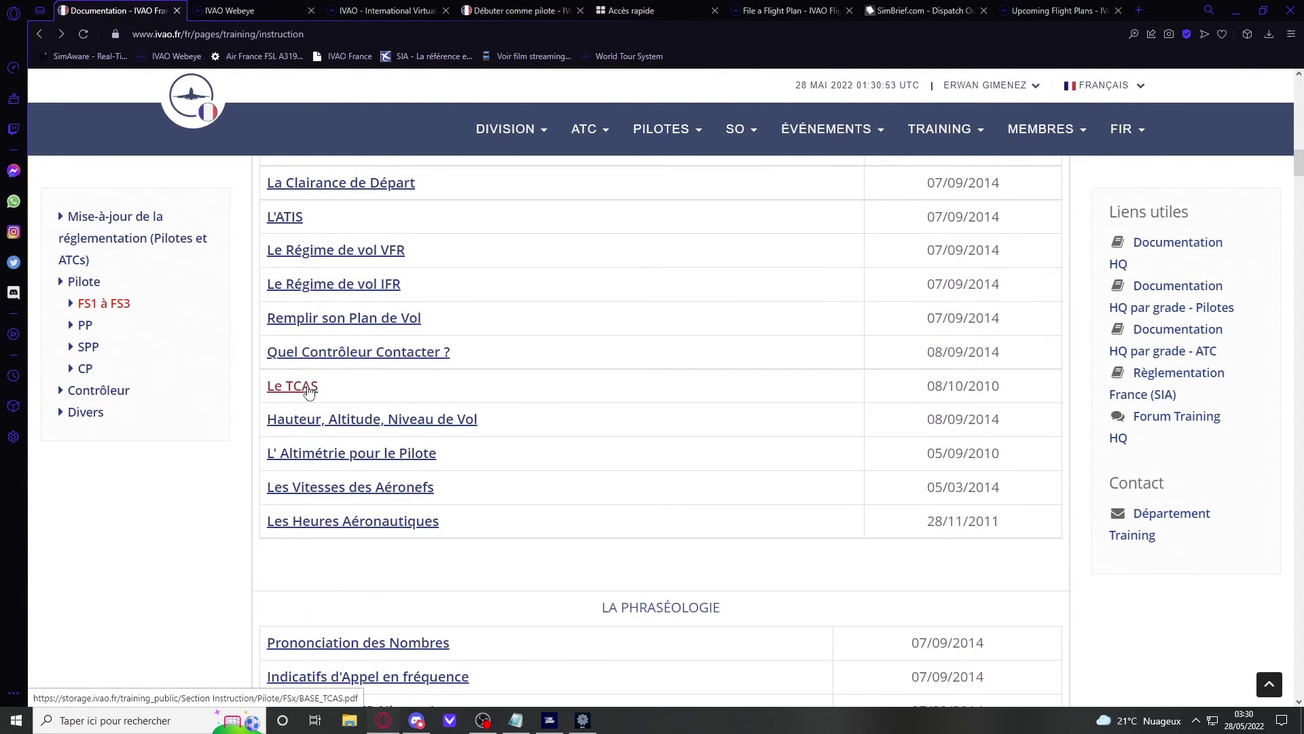
scroll(365, 468, "up", 2)
left_click(394, 520)
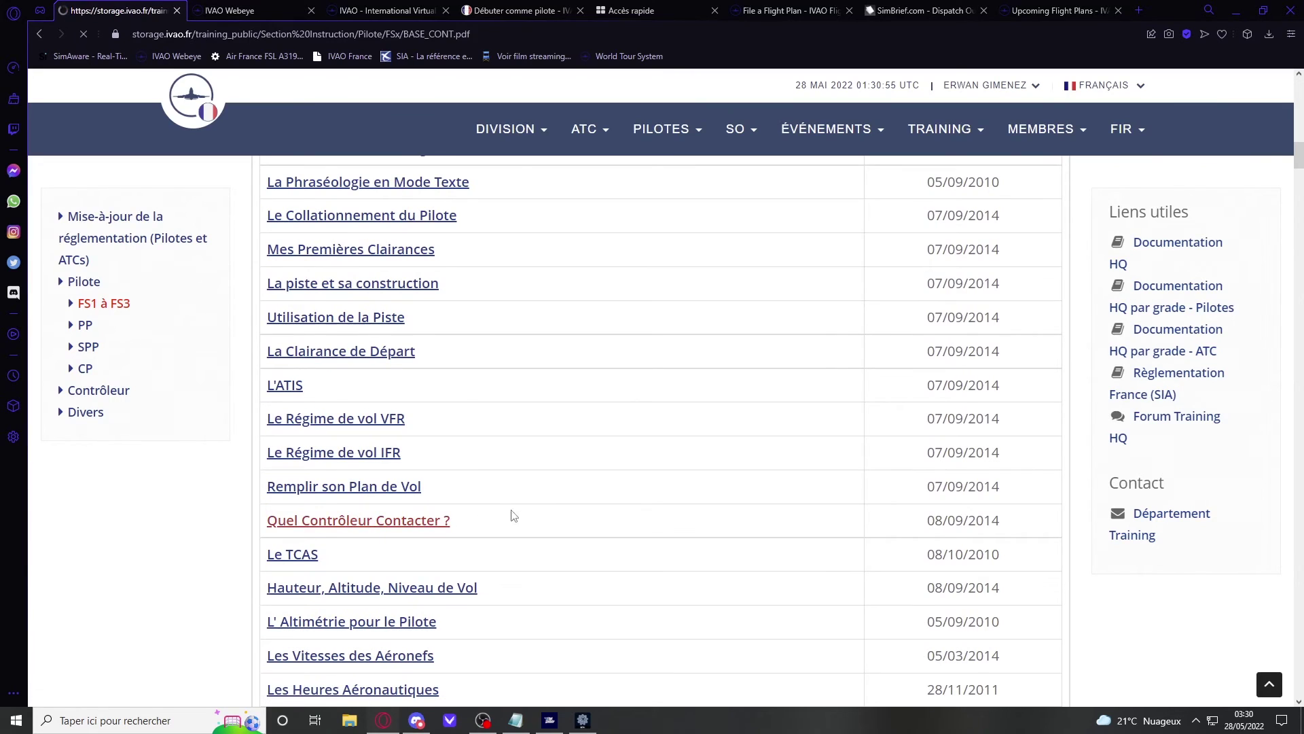
scroll(478, 483, "down", 18)
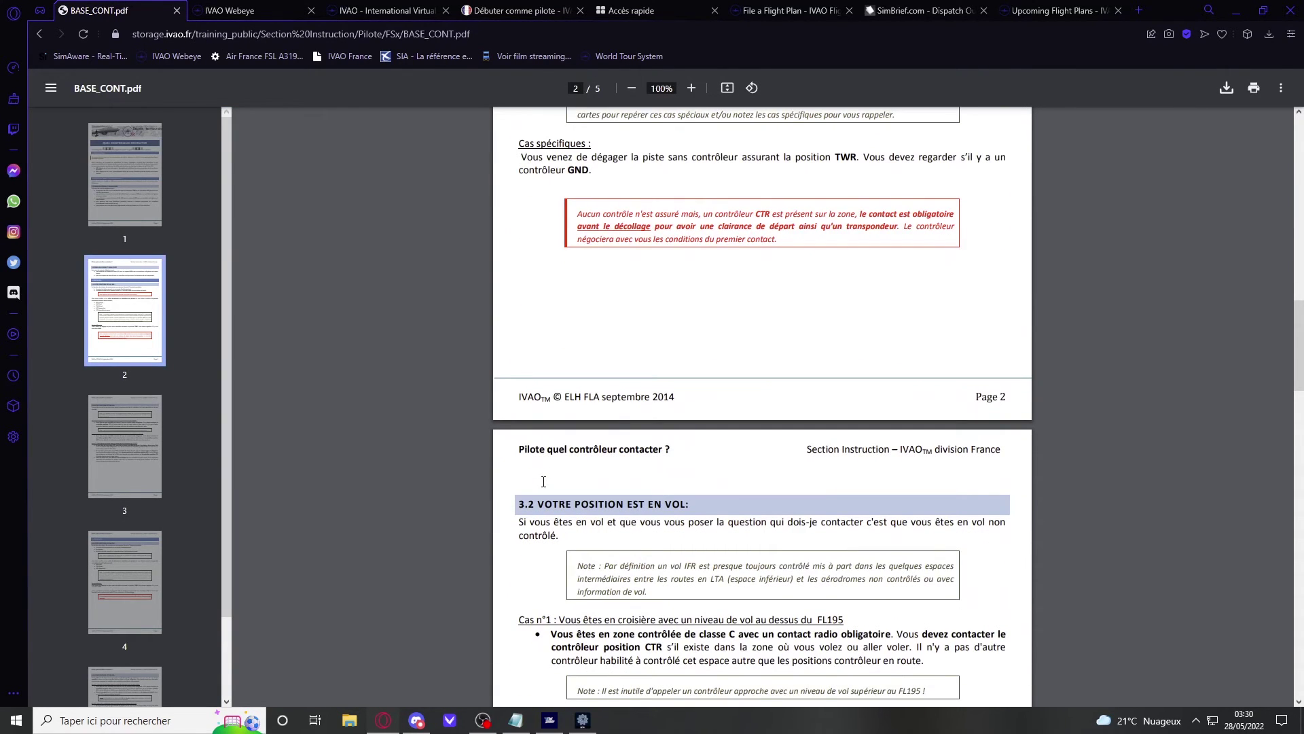
scroll(543, 482, "down", 11)
scroll(563, 477, "up", 8)
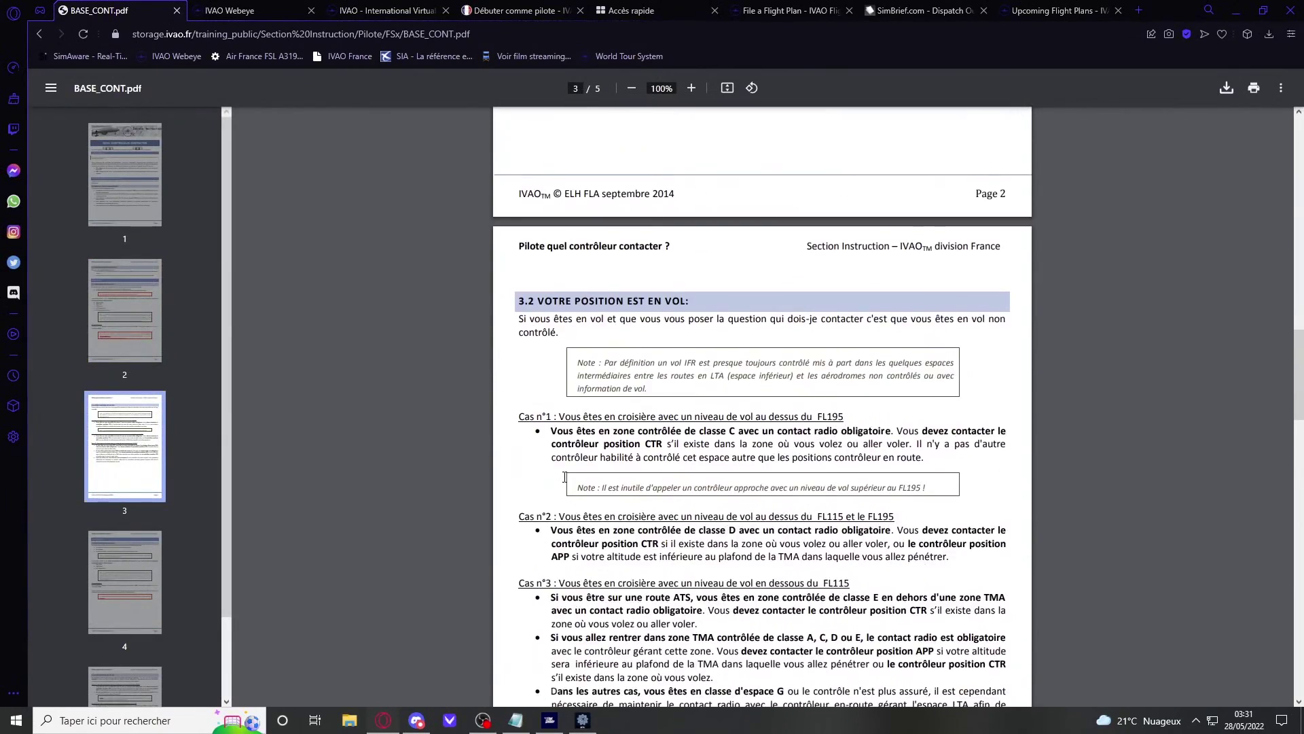
scroll(565, 478, "up", 7)
Step: Go back to the IVAO France Documentation page and scroll to its top
left_click(40, 36)
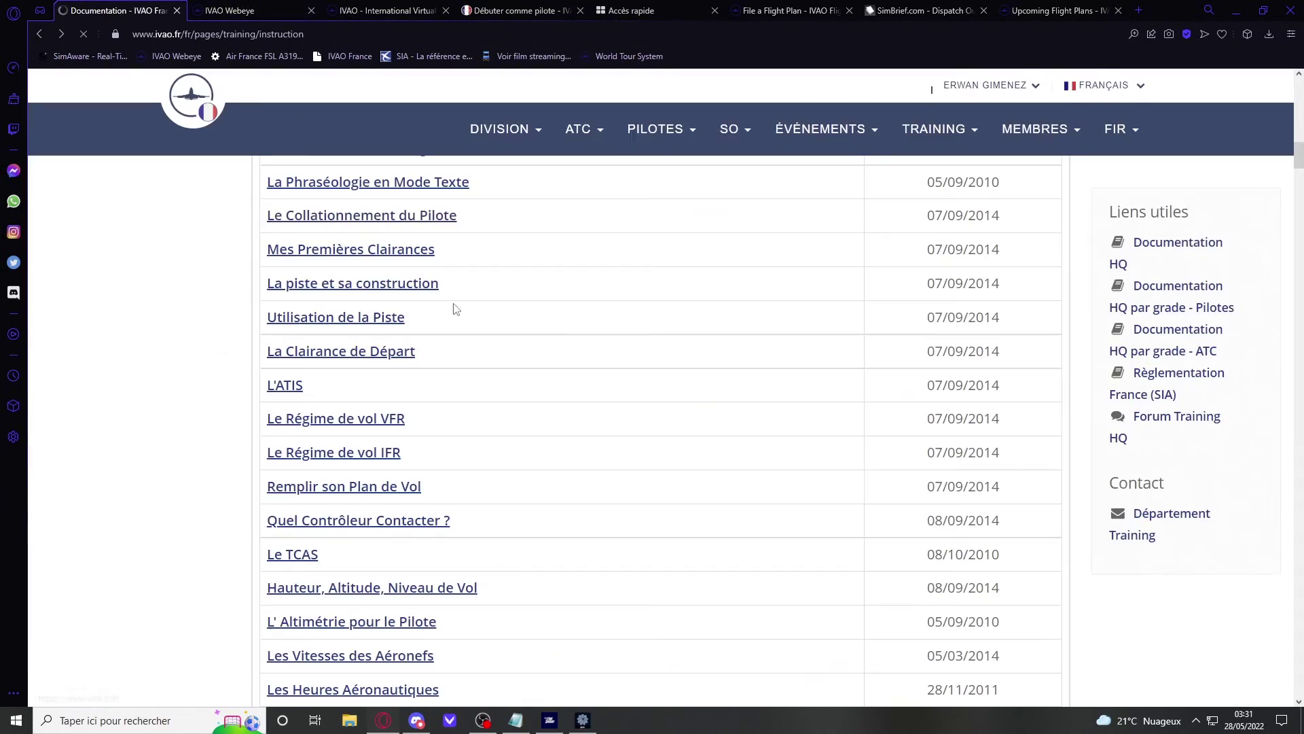
scroll(472, 397, "up", 7)
scroll(476, 399, "up", 5)
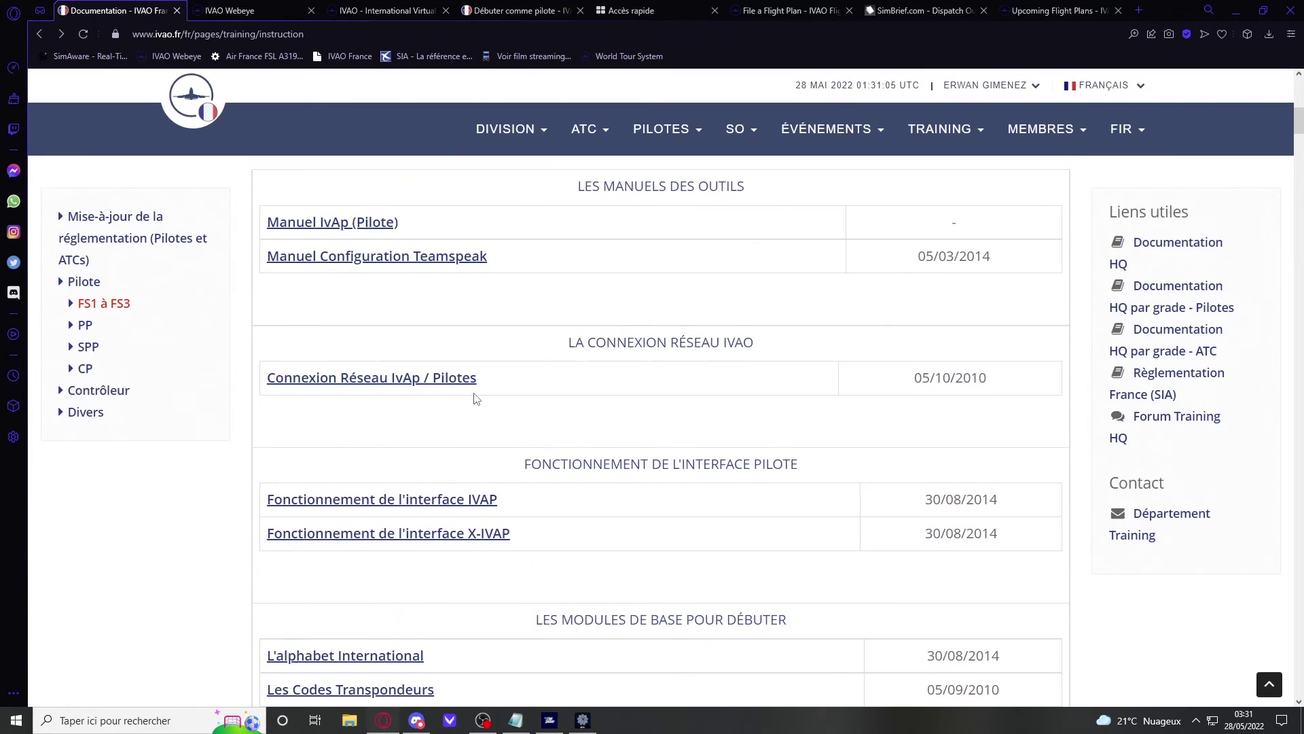
scroll(476, 399, "down", 7)
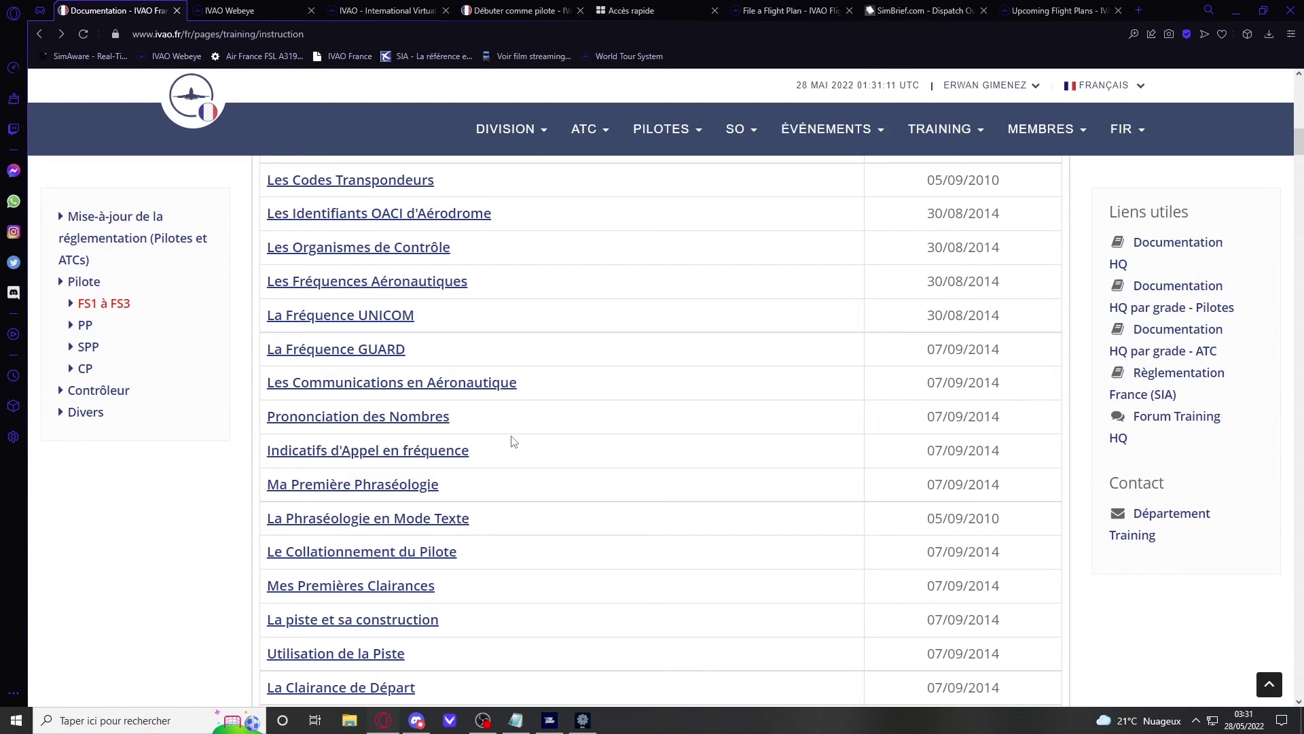
scroll(514, 442, "up", 15)
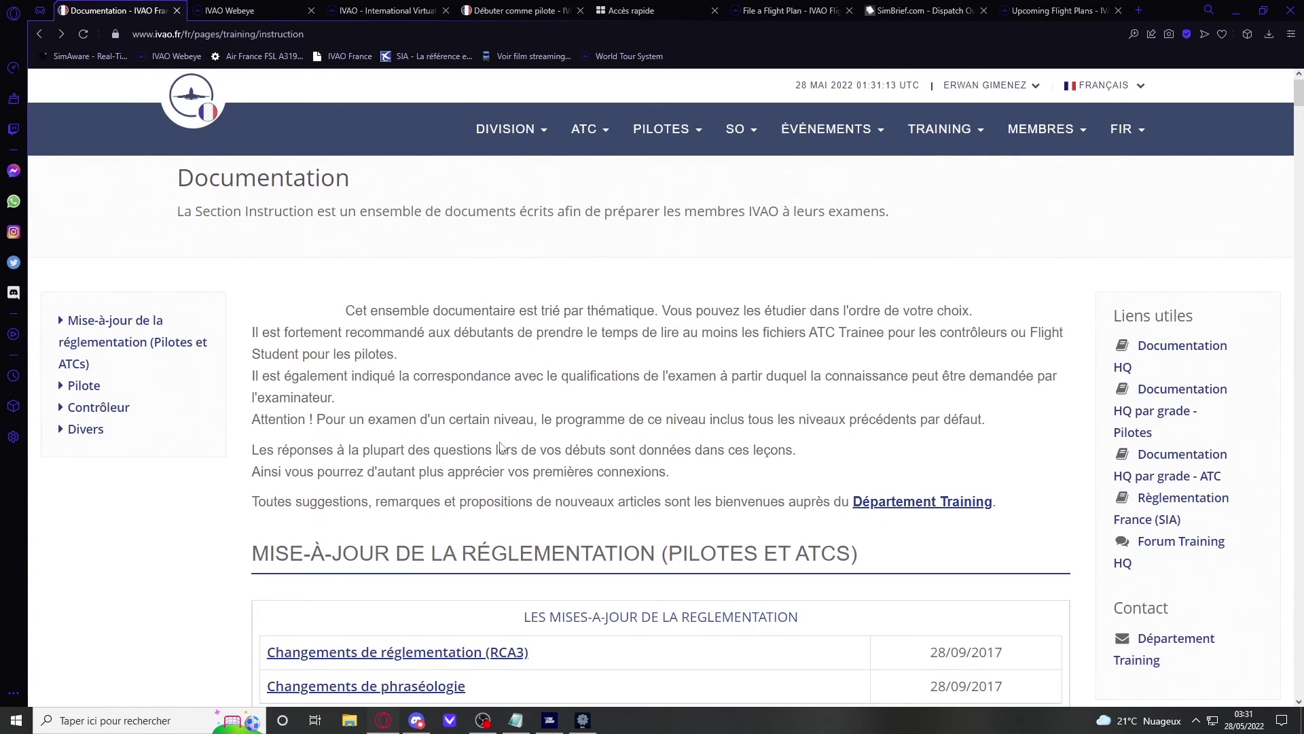